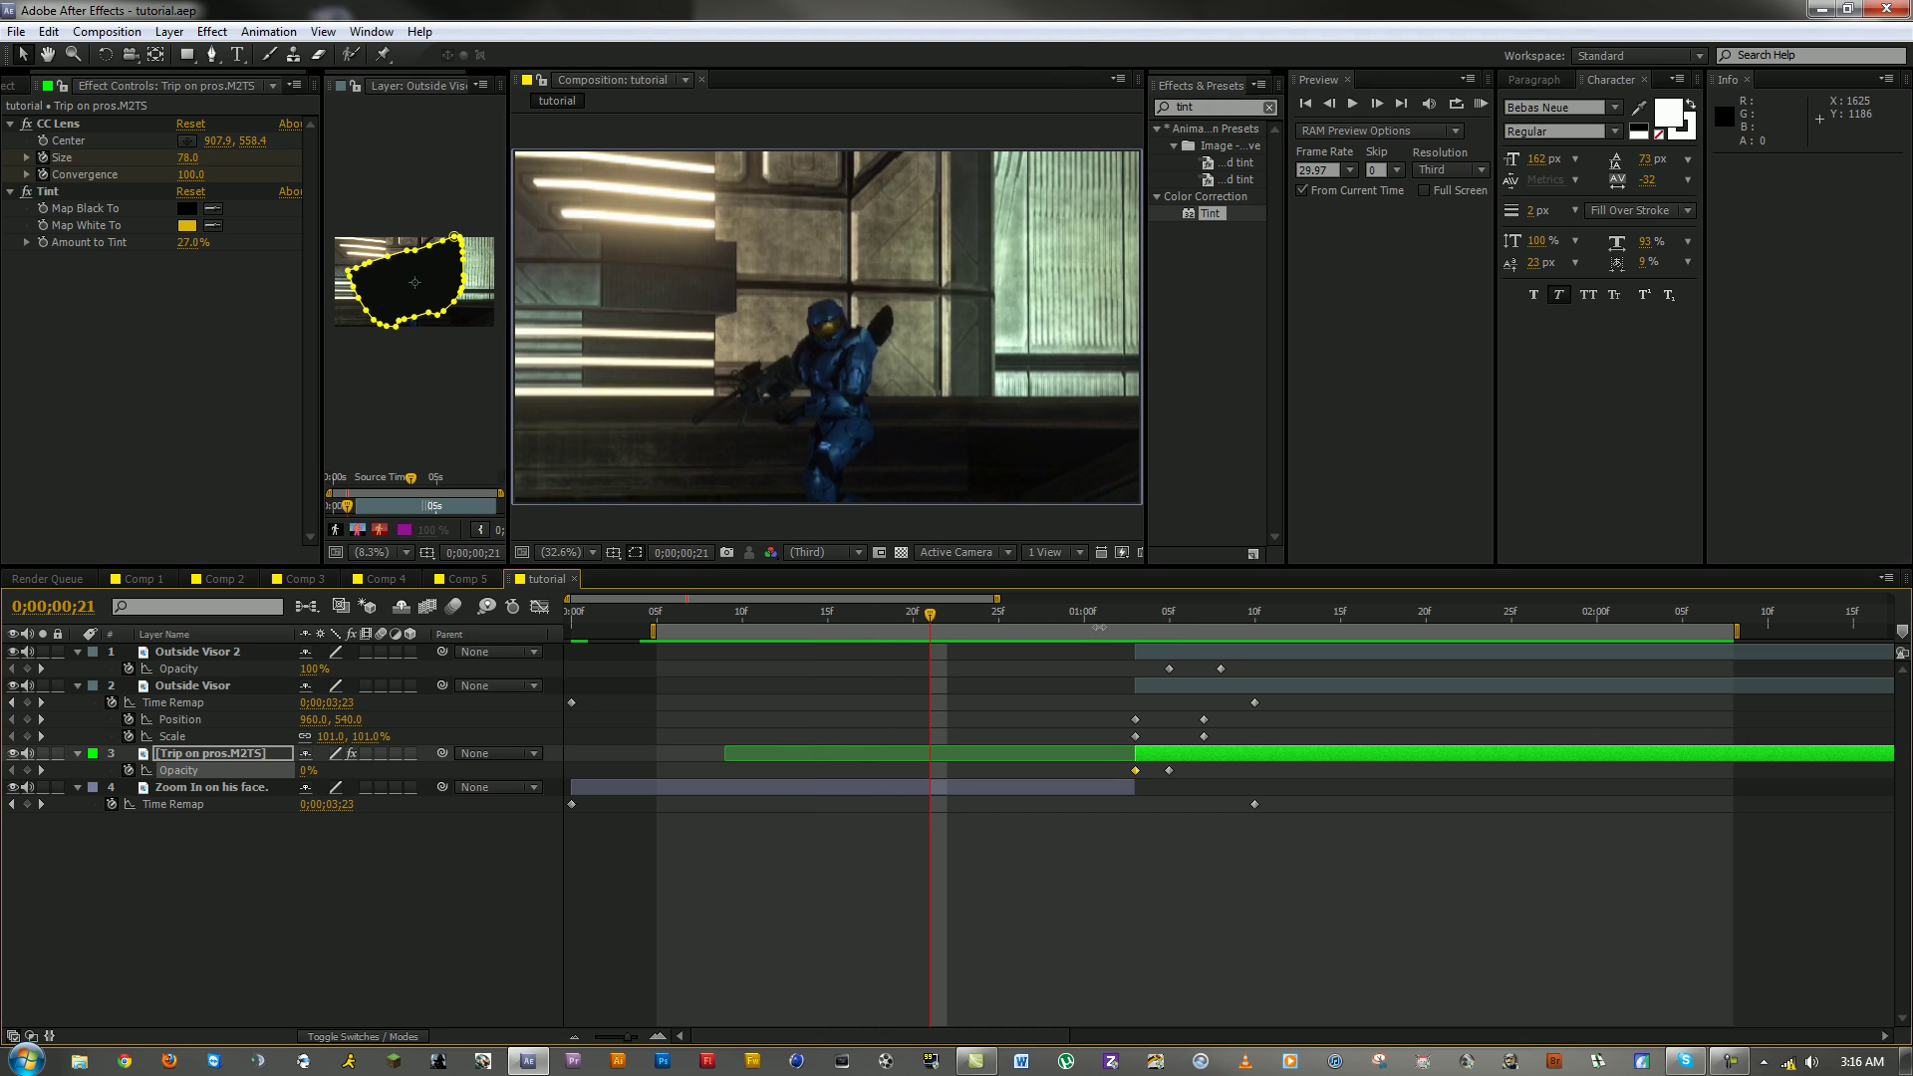
Step: Preview the tutorial composition's work area and scrub back through the zoom onto the blue character to examine the transition
key(KP_0)
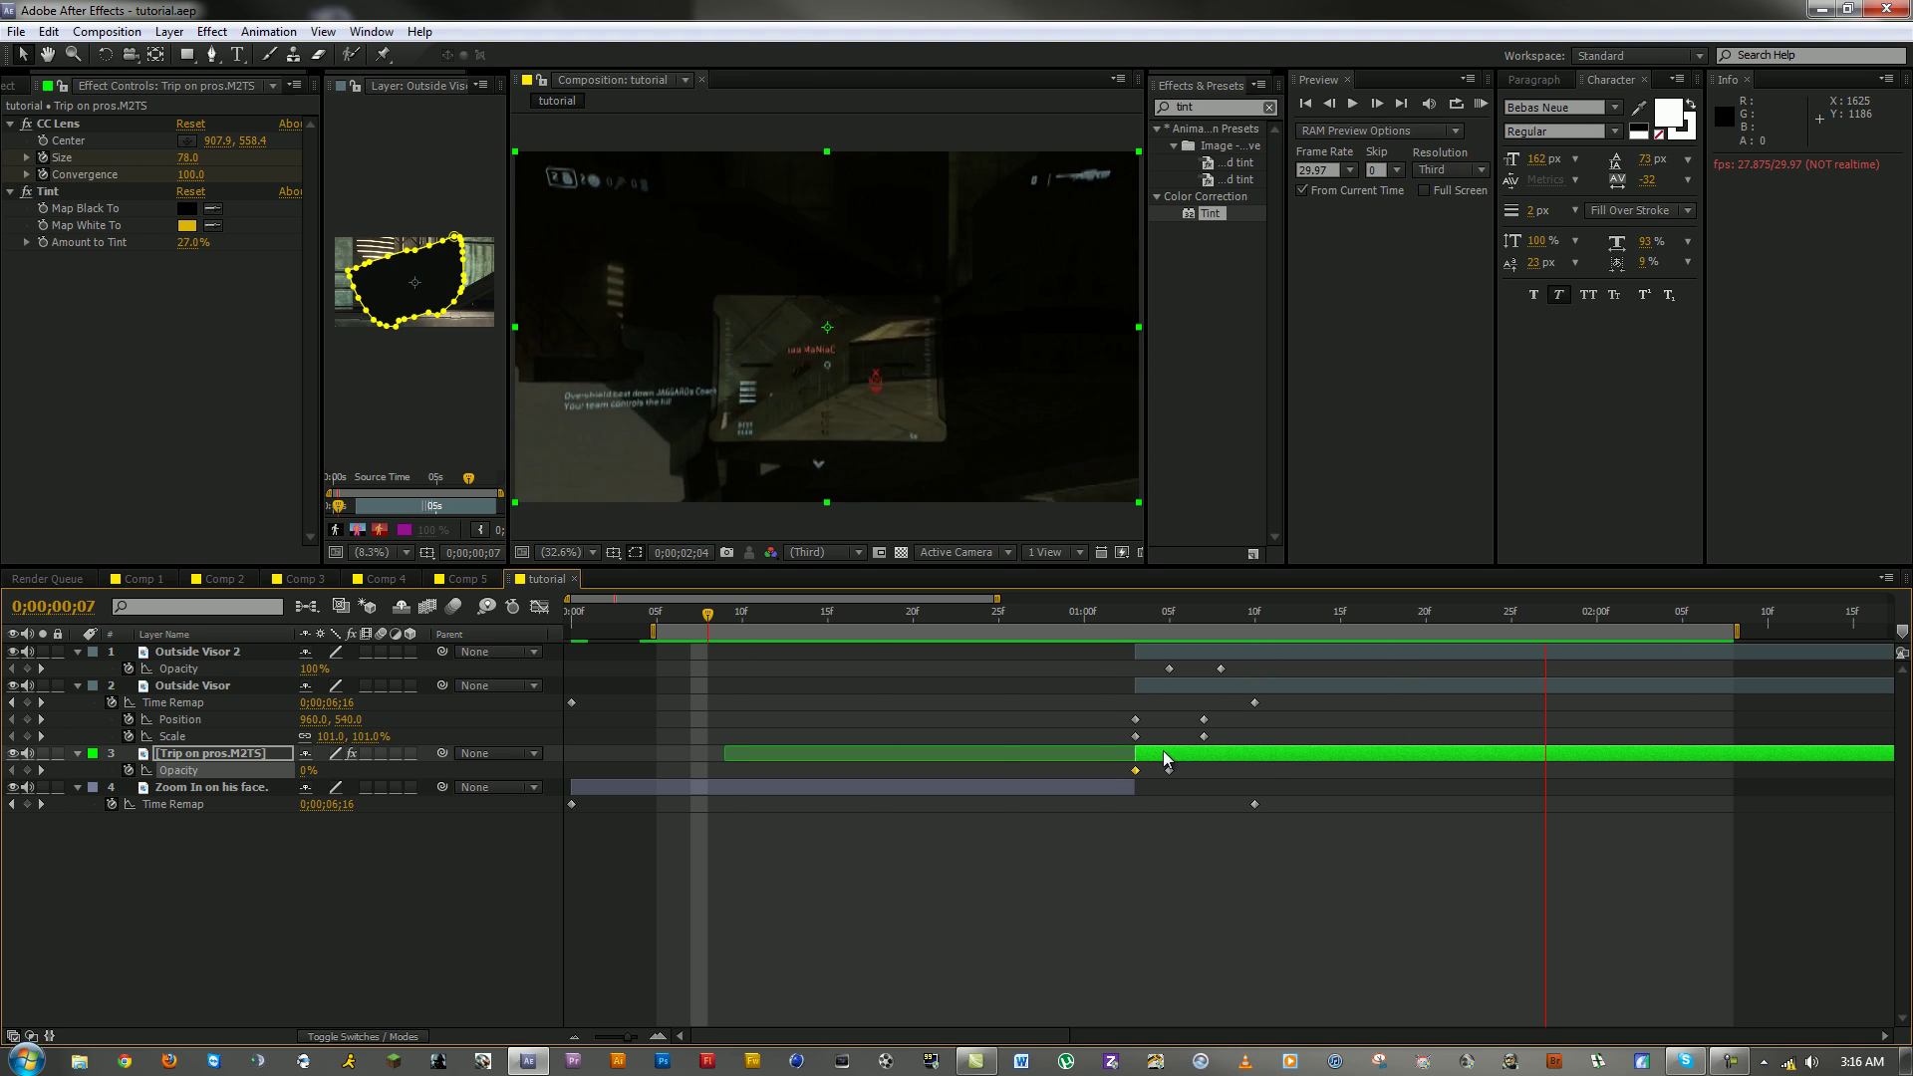
key(space)
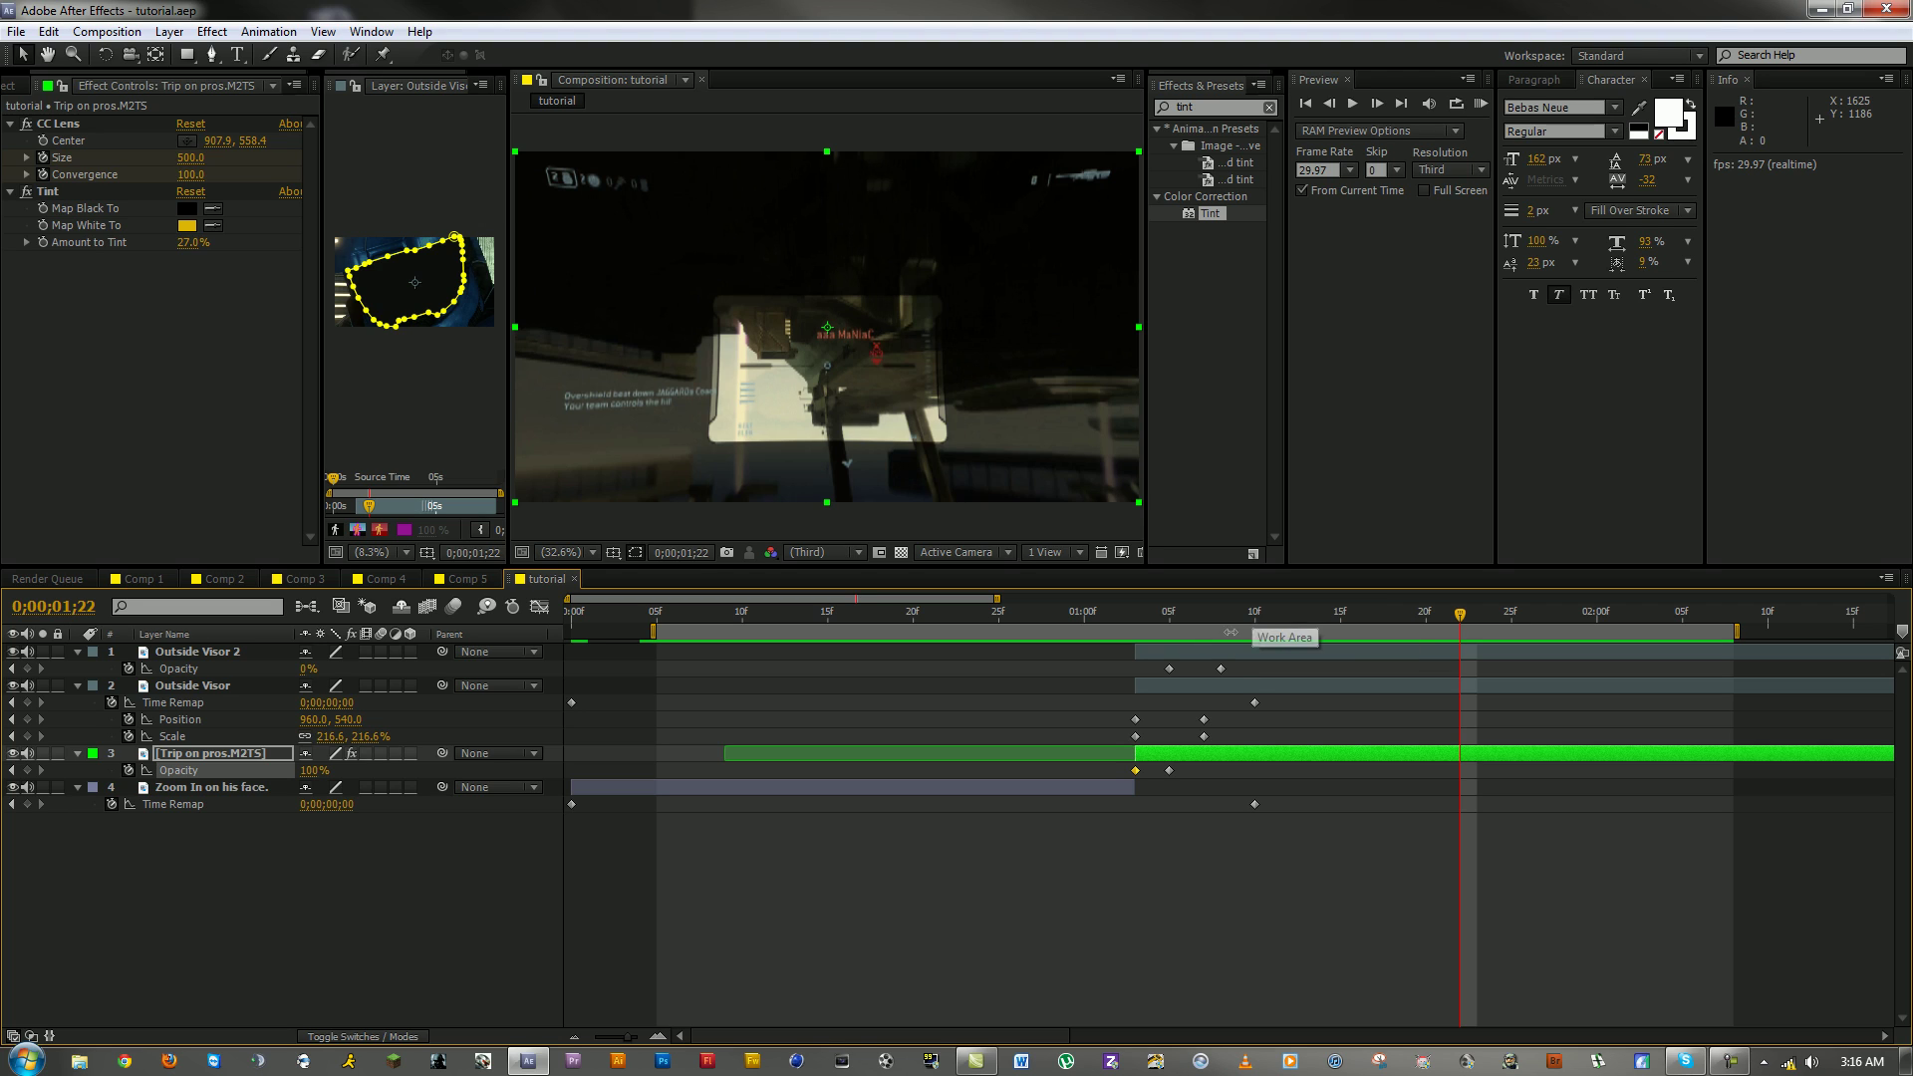
click(1148, 603)
drag(1146, 601, 811, 612)
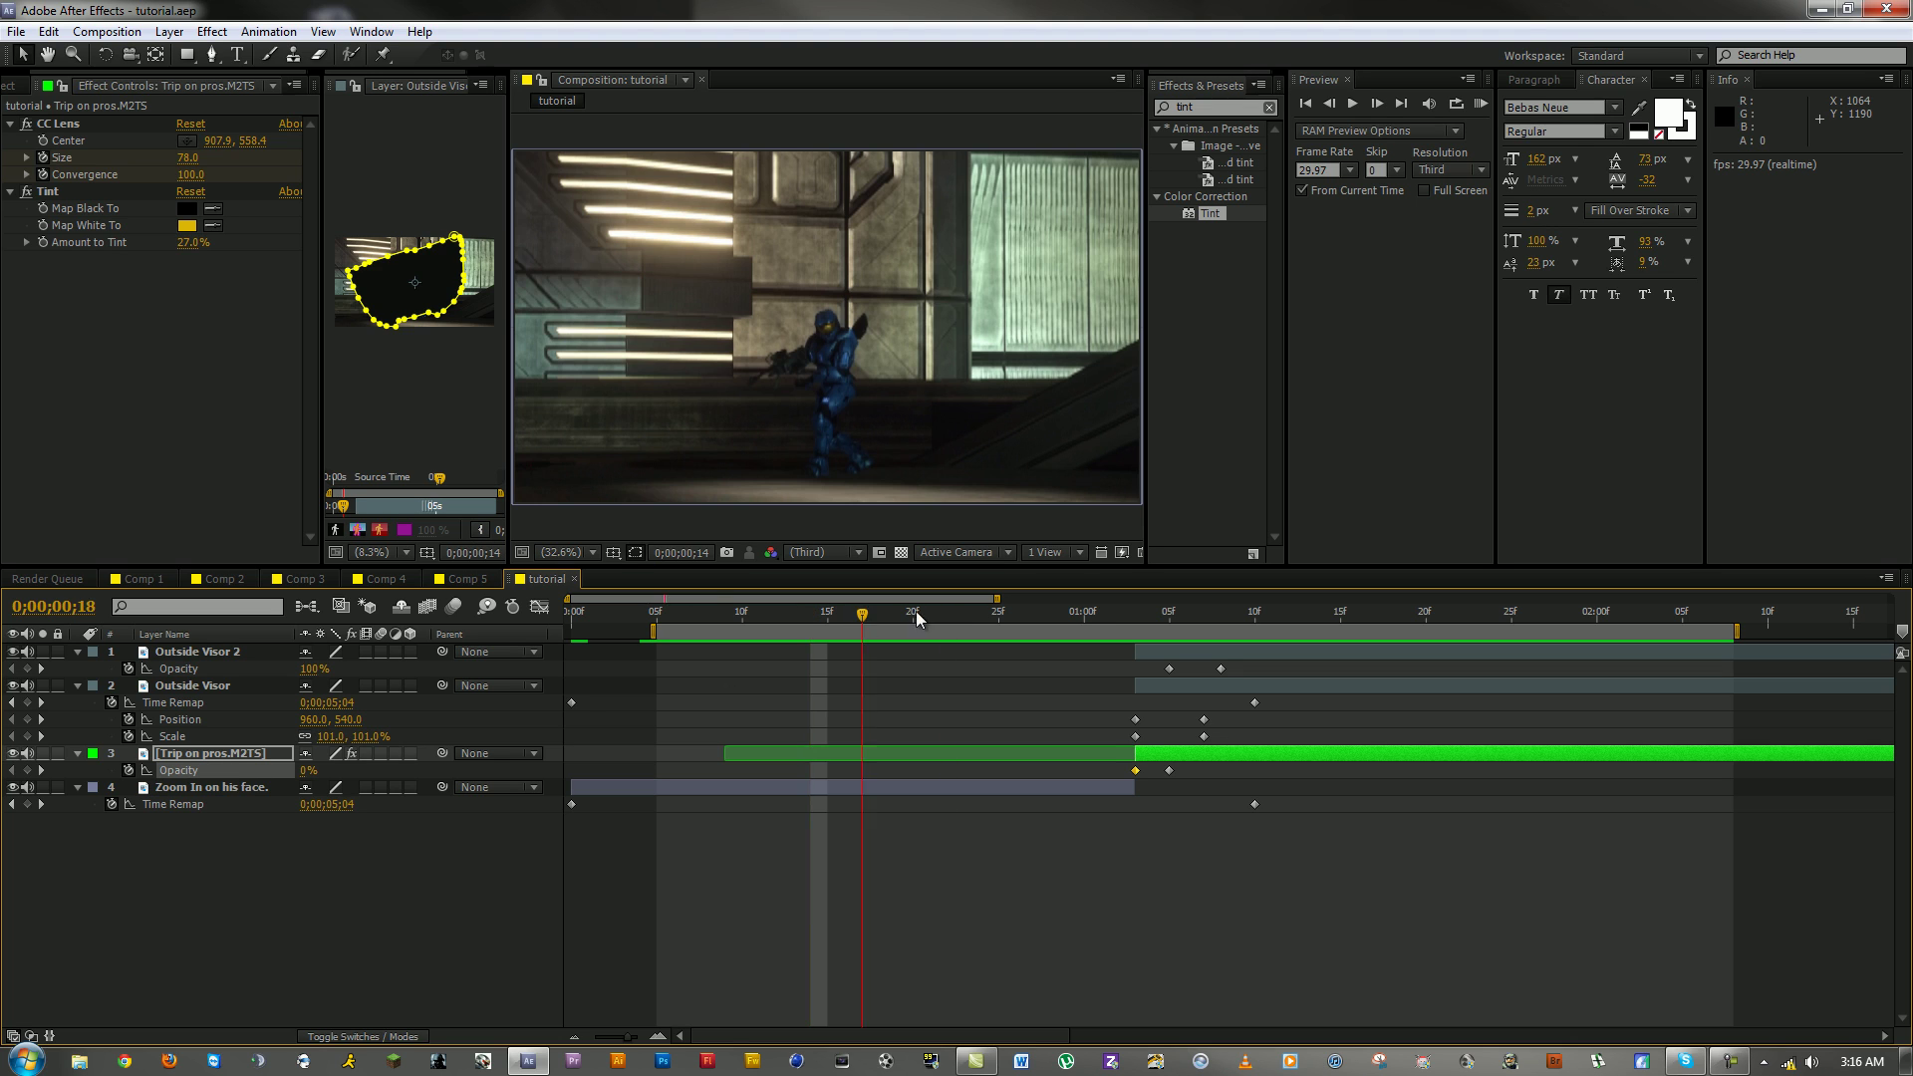
drag(917, 612, 776, 612)
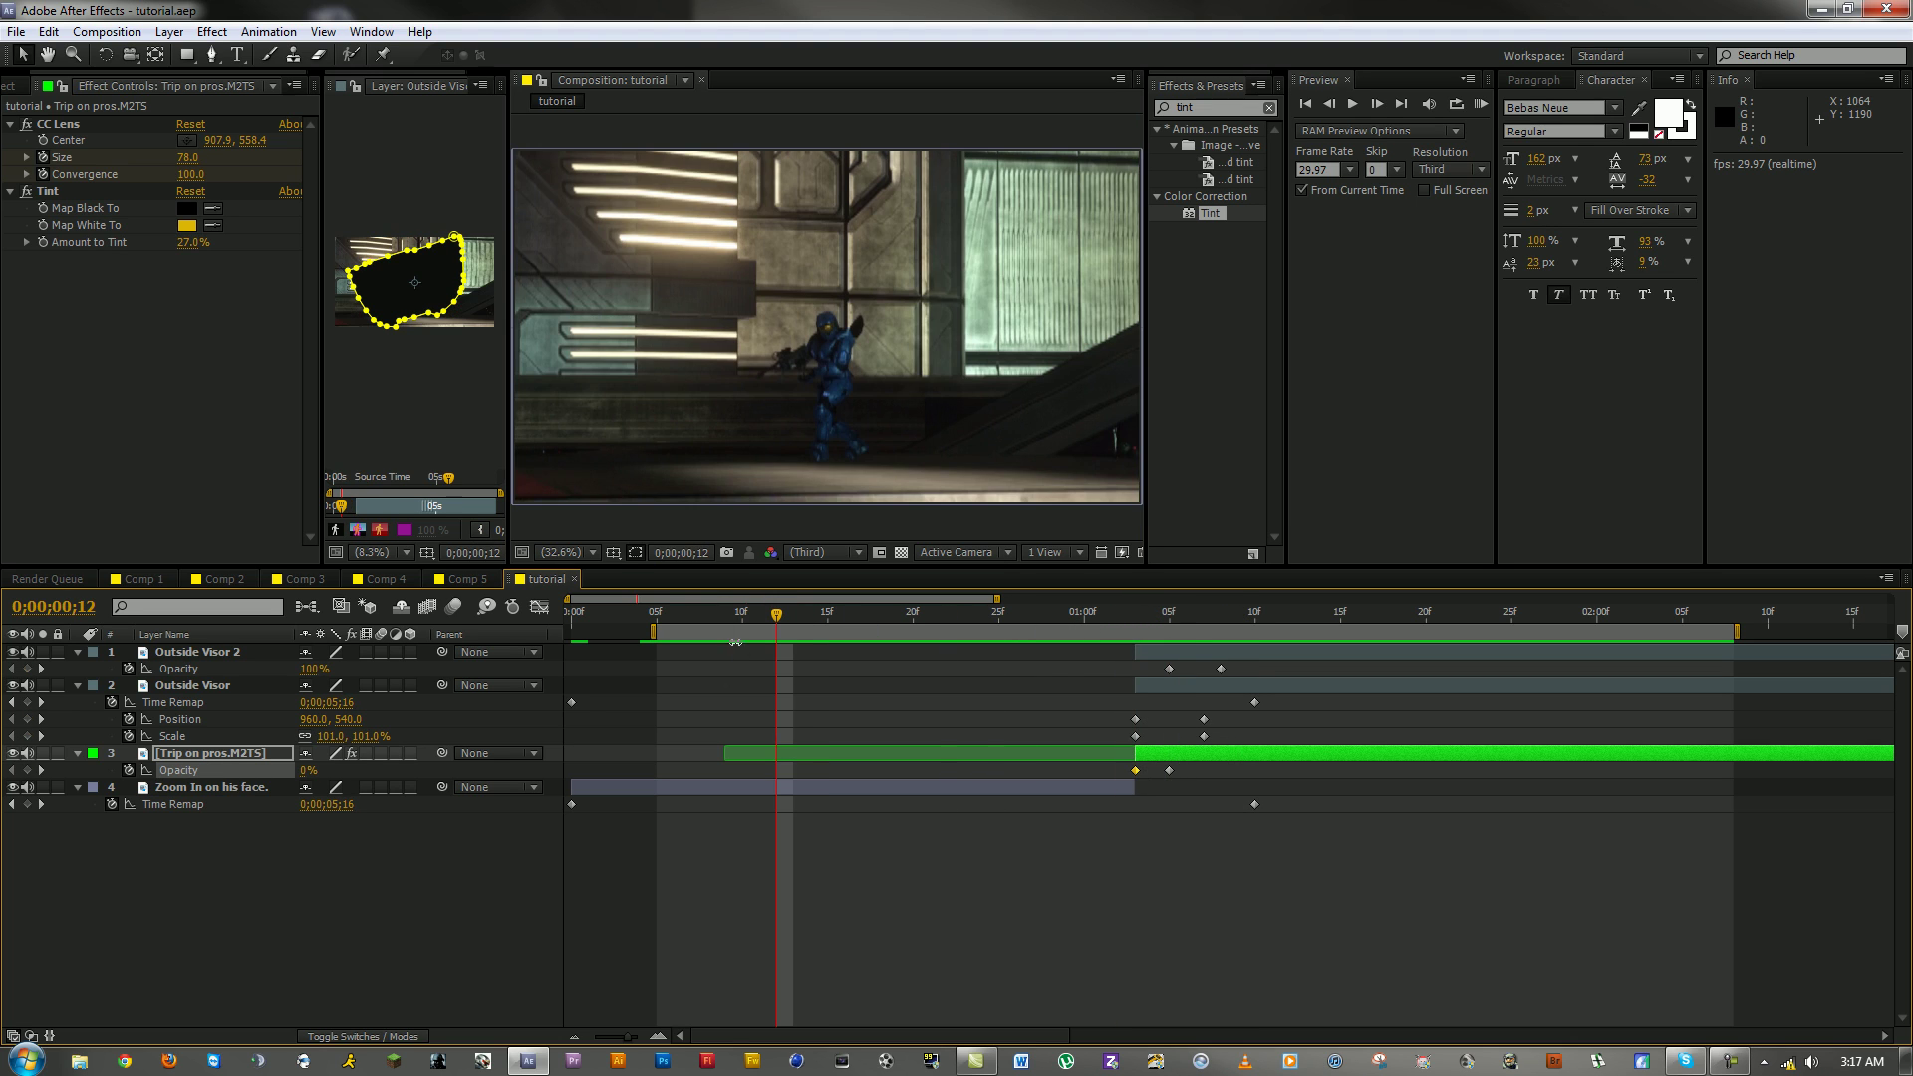
Step: Create a new composition Comp 6 at HDTV 1080 29.97, with a duration of 0;00;05;00 and a black background
click(107, 31)
click(140, 46)
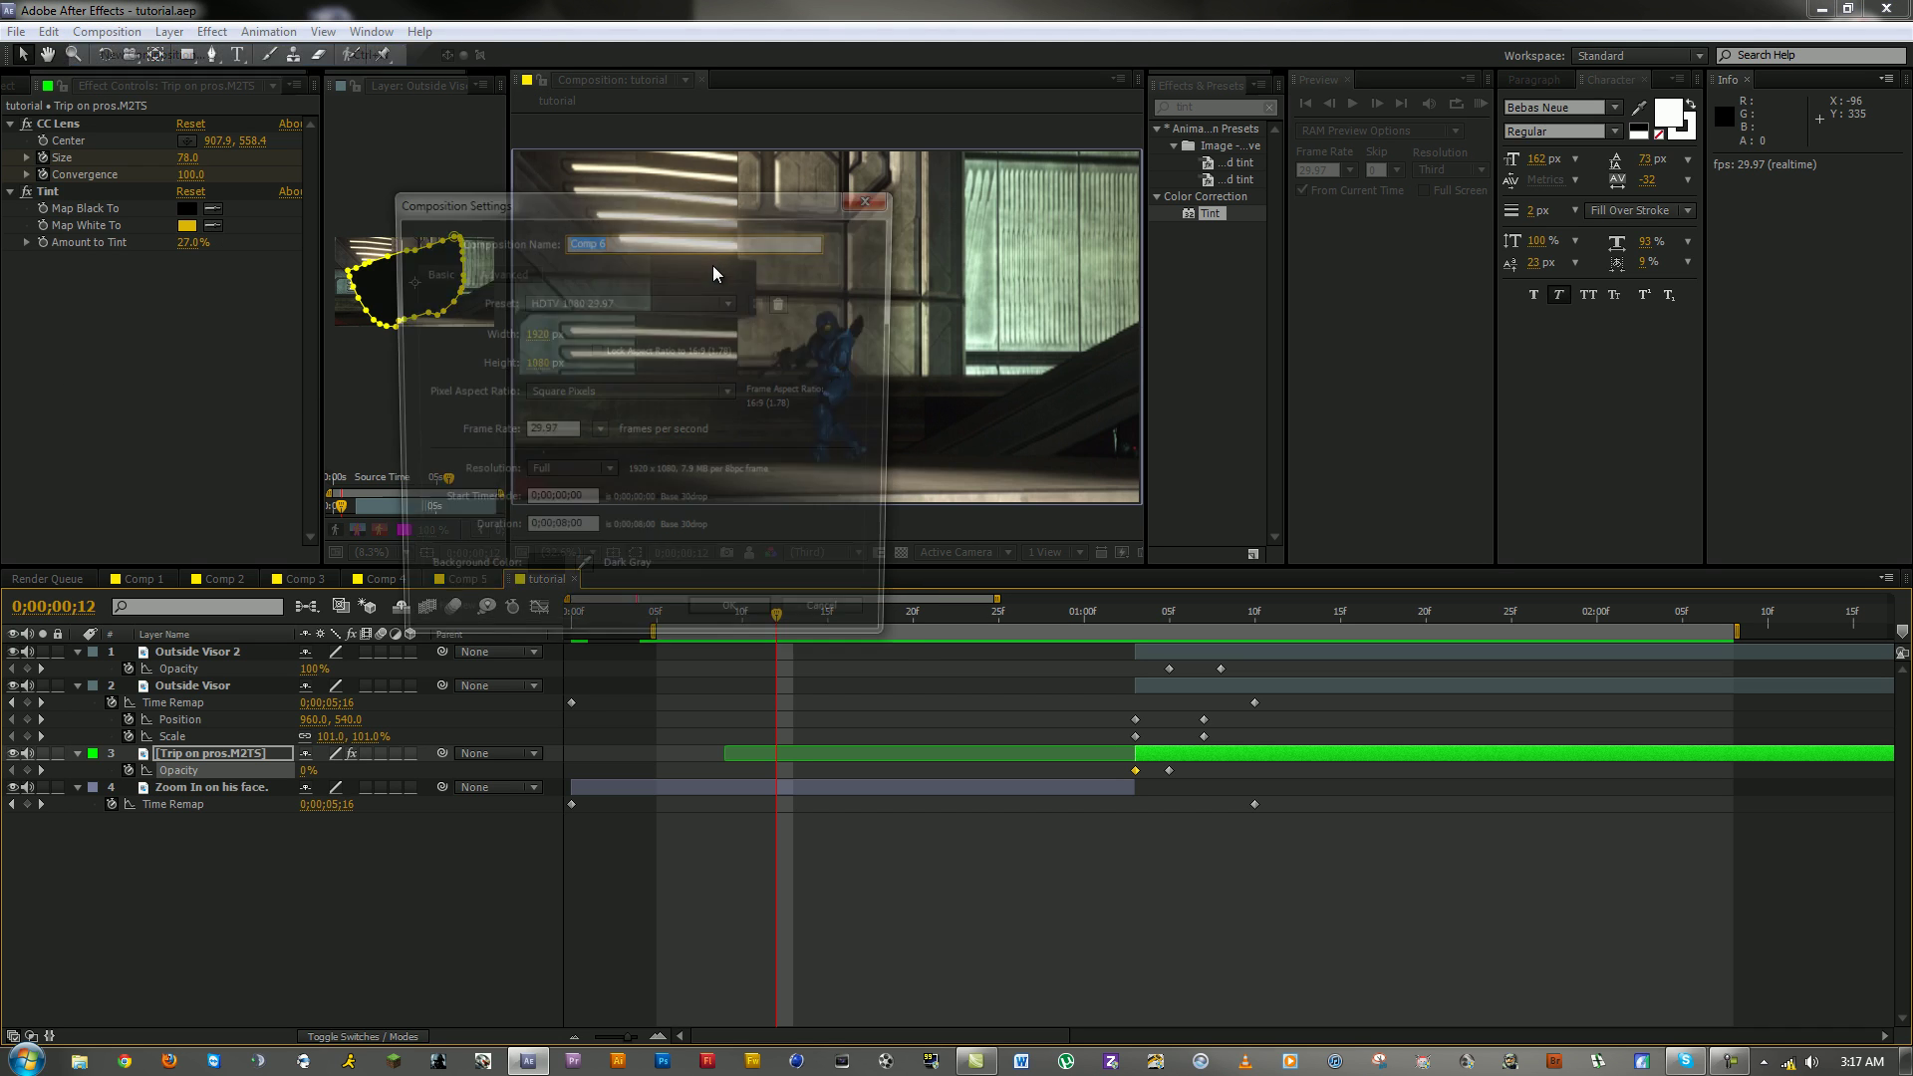
click(652, 243)
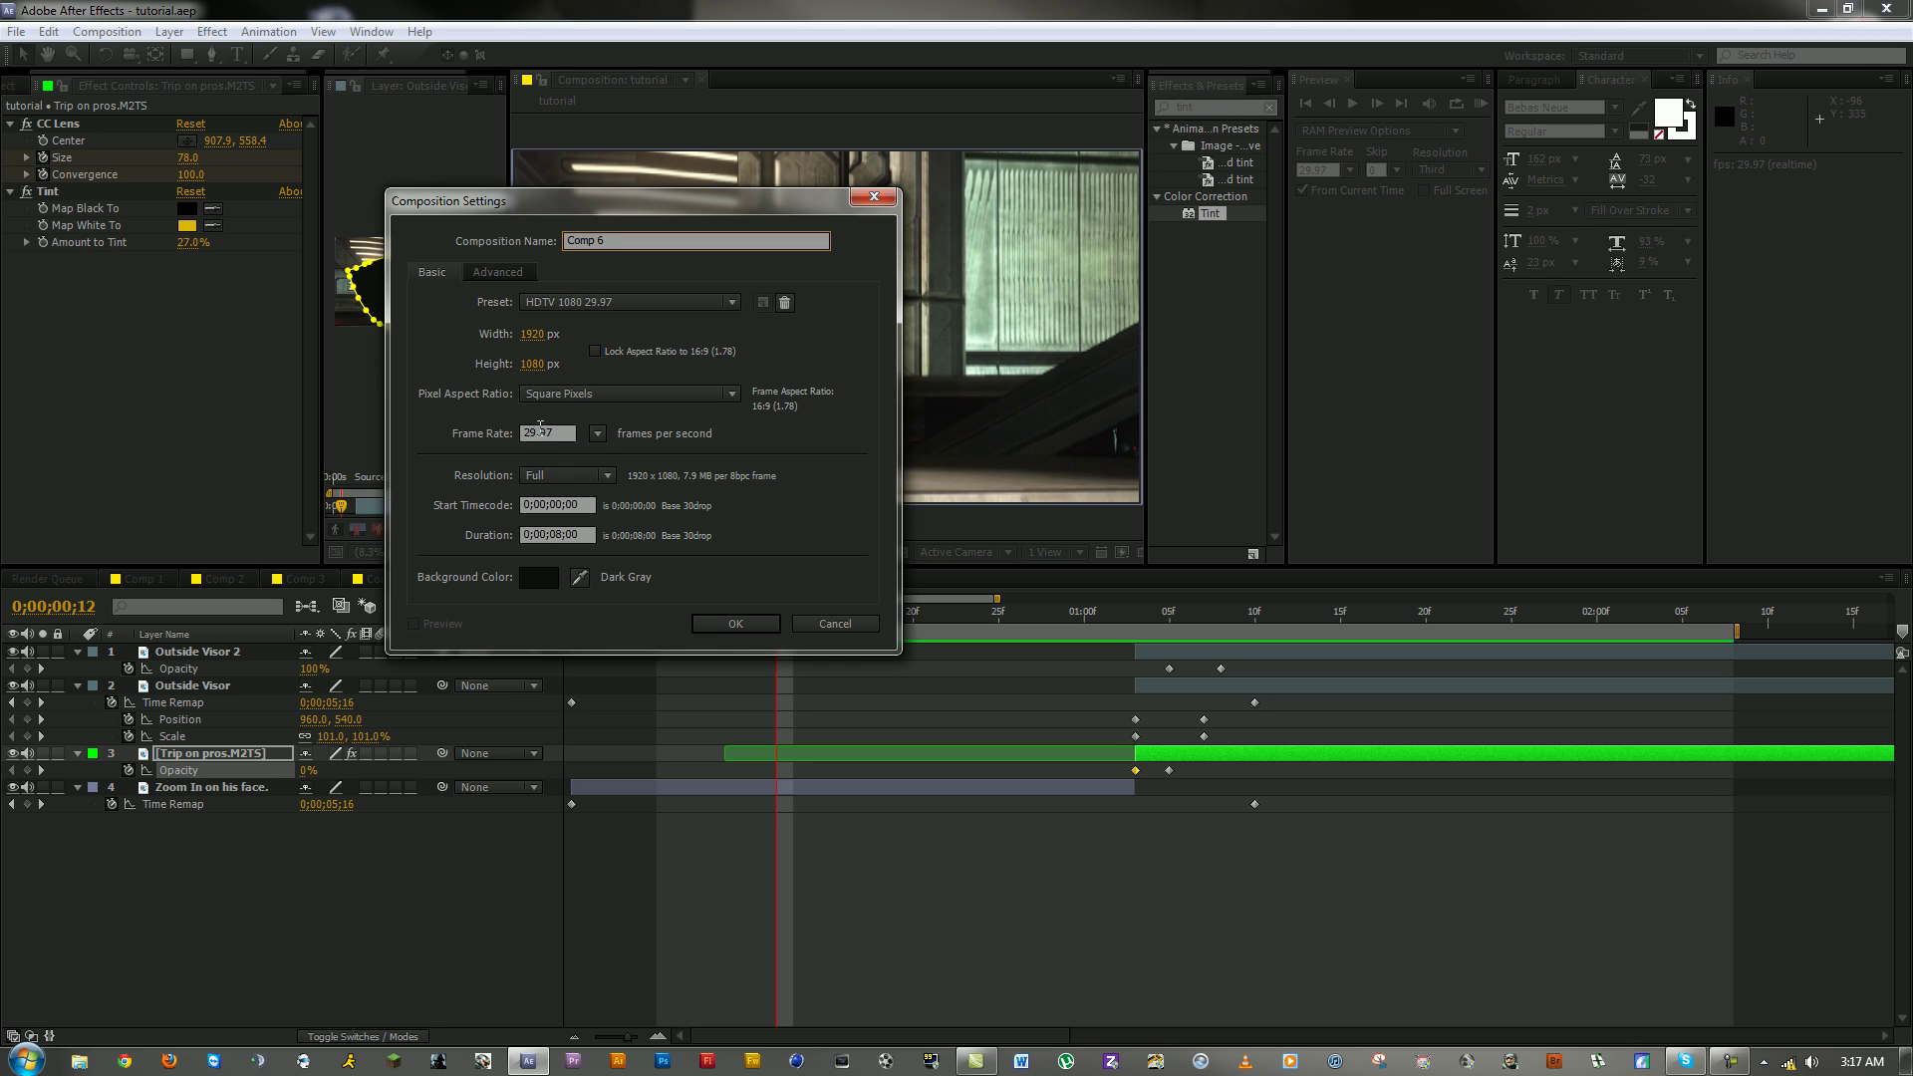
click(597, 434)
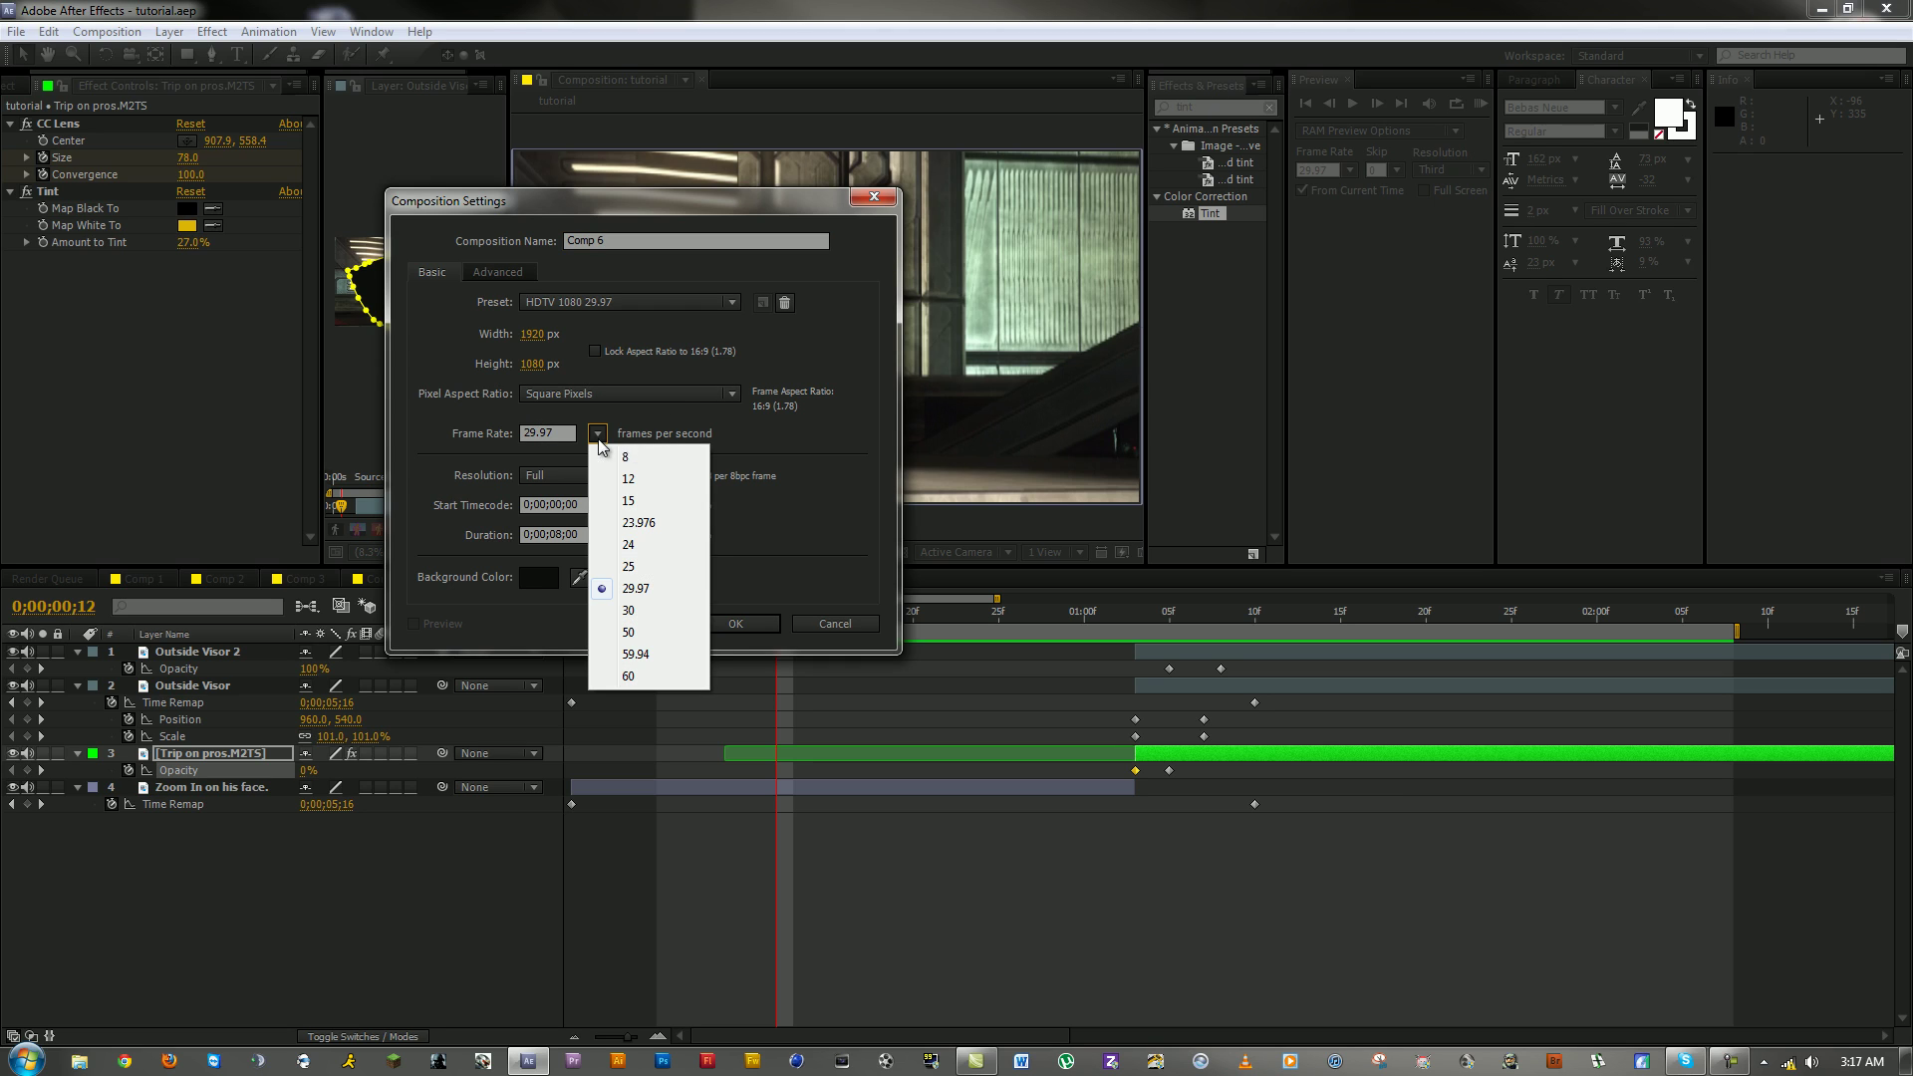
click(743, 600)
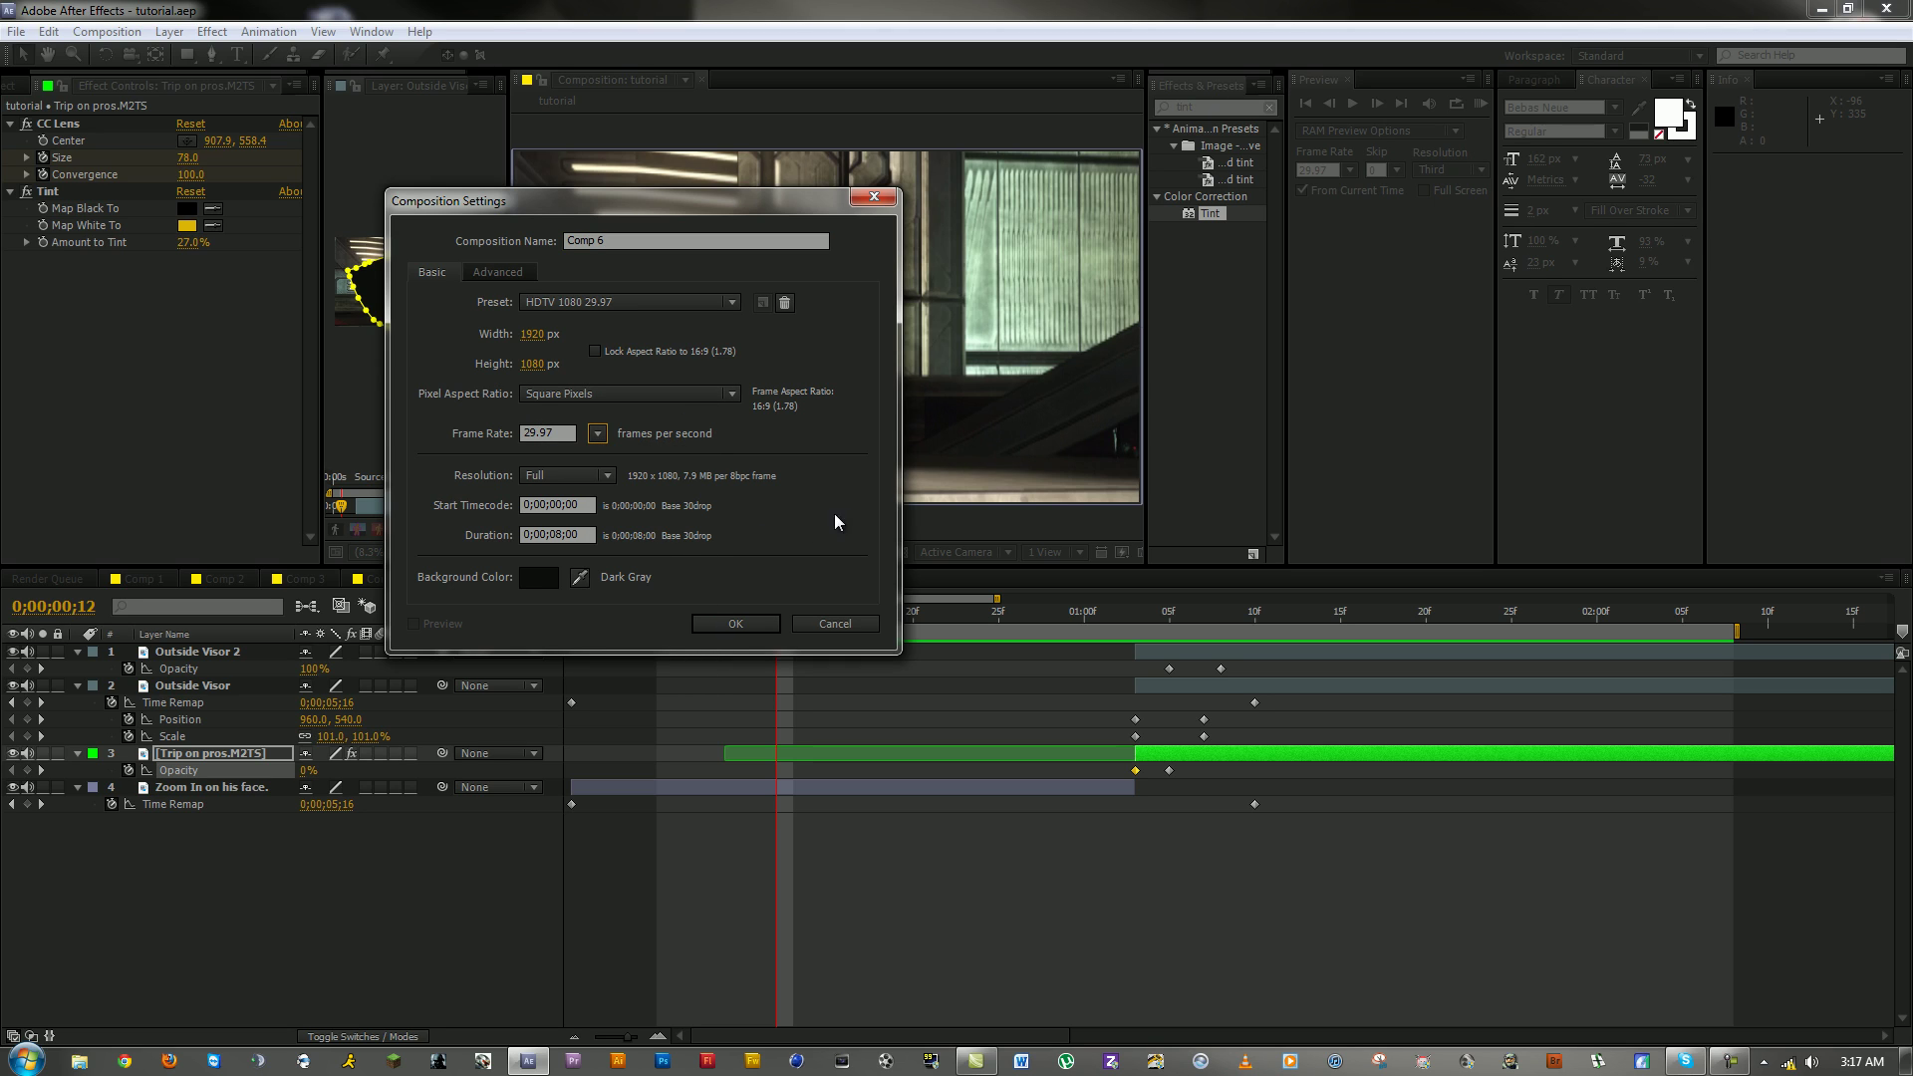
click(558, 536)
text(3)
click(538, 577)
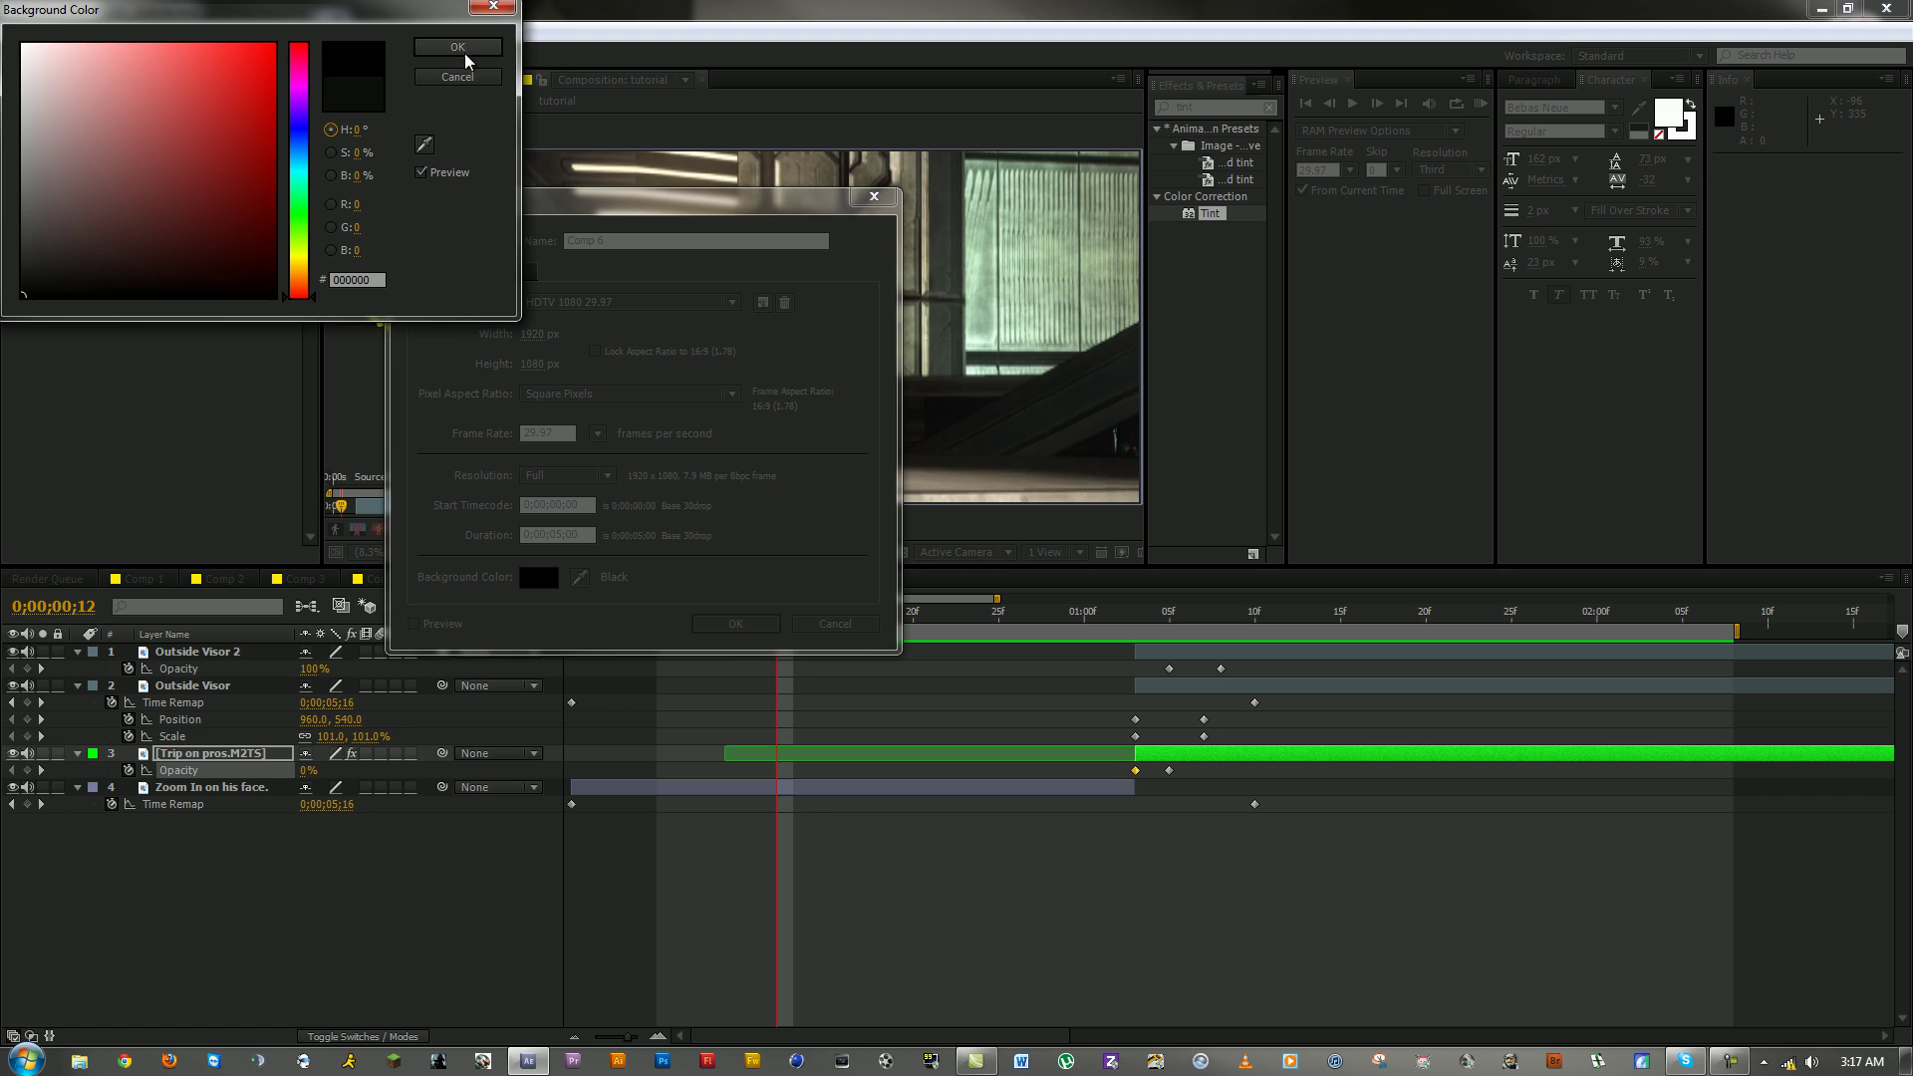
click(457, 47)
click(735, 624)
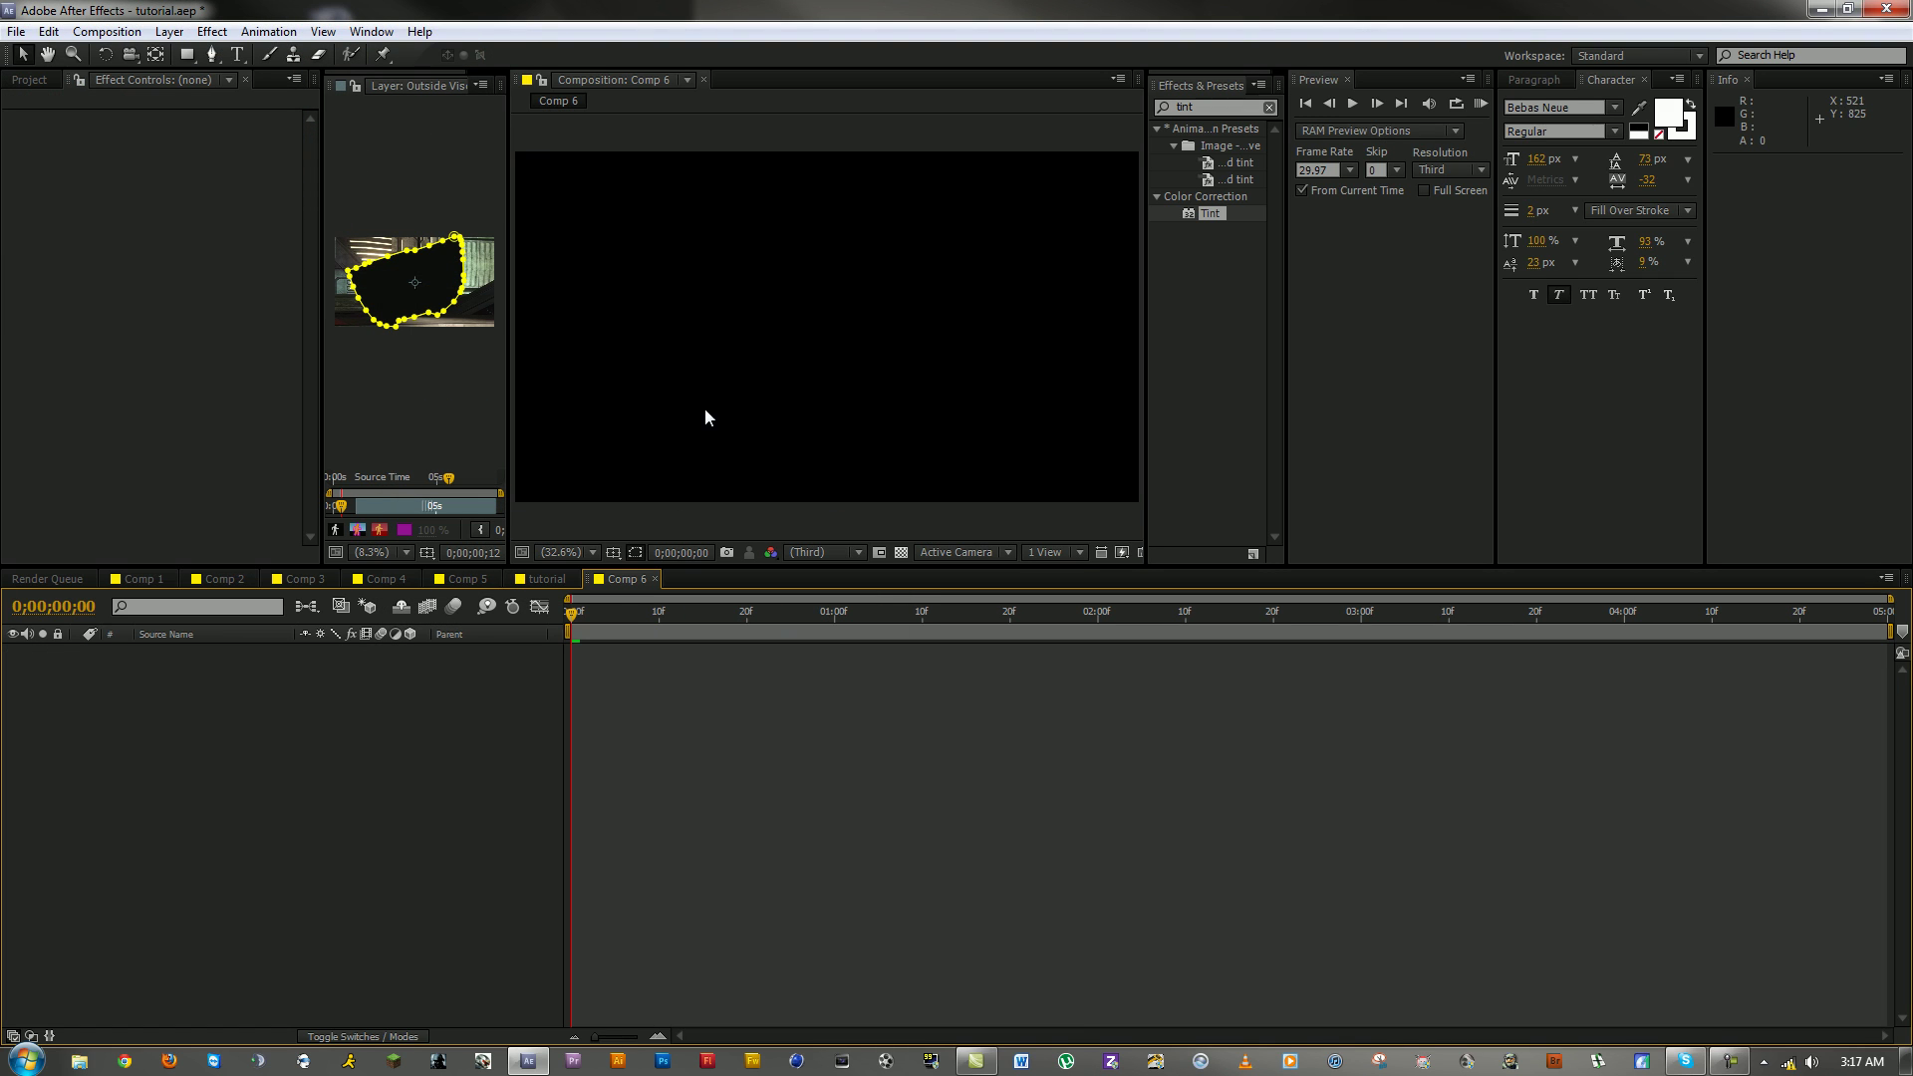
Step: Add the footage Trip on Pros NEW helmet trans angle.M2TS to Comp 6 and play it back
click(31, 84)
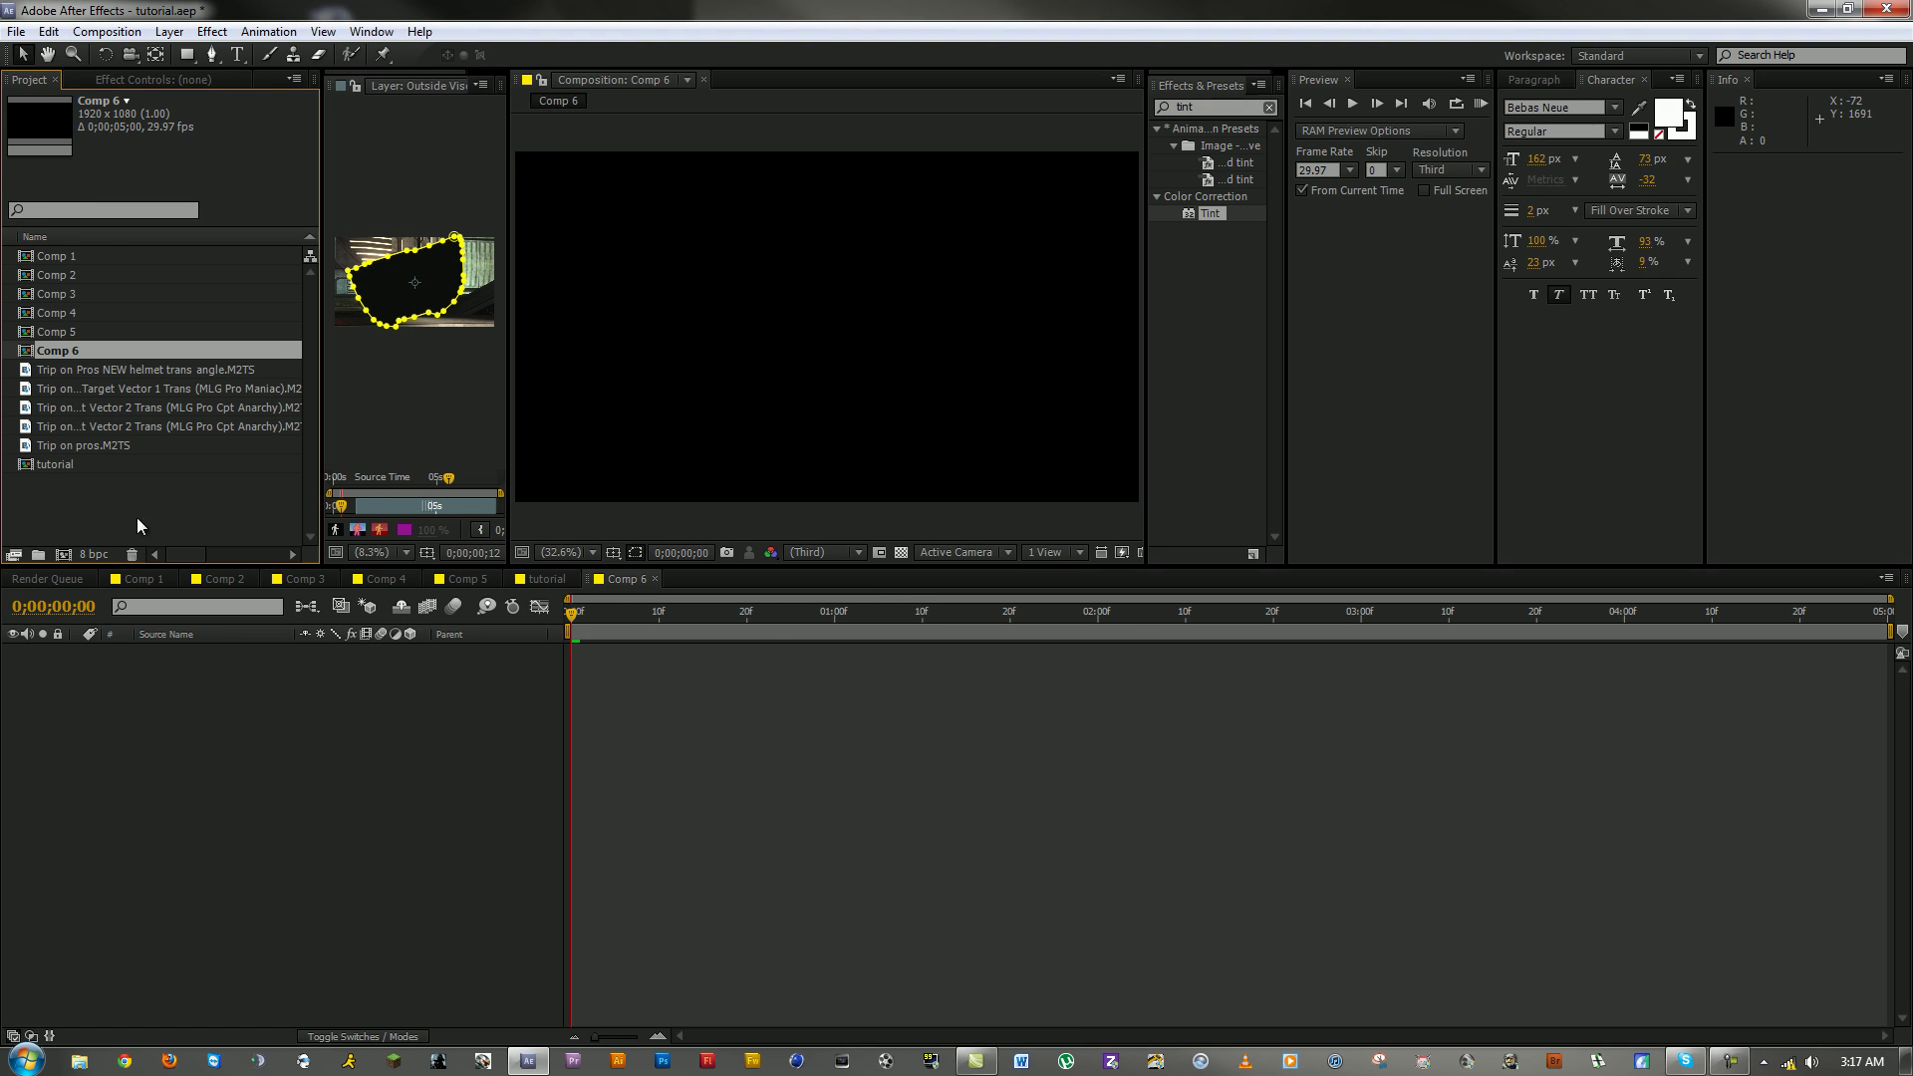
click(93, 371)
drag(68, 380, 474, 747)
key(space)
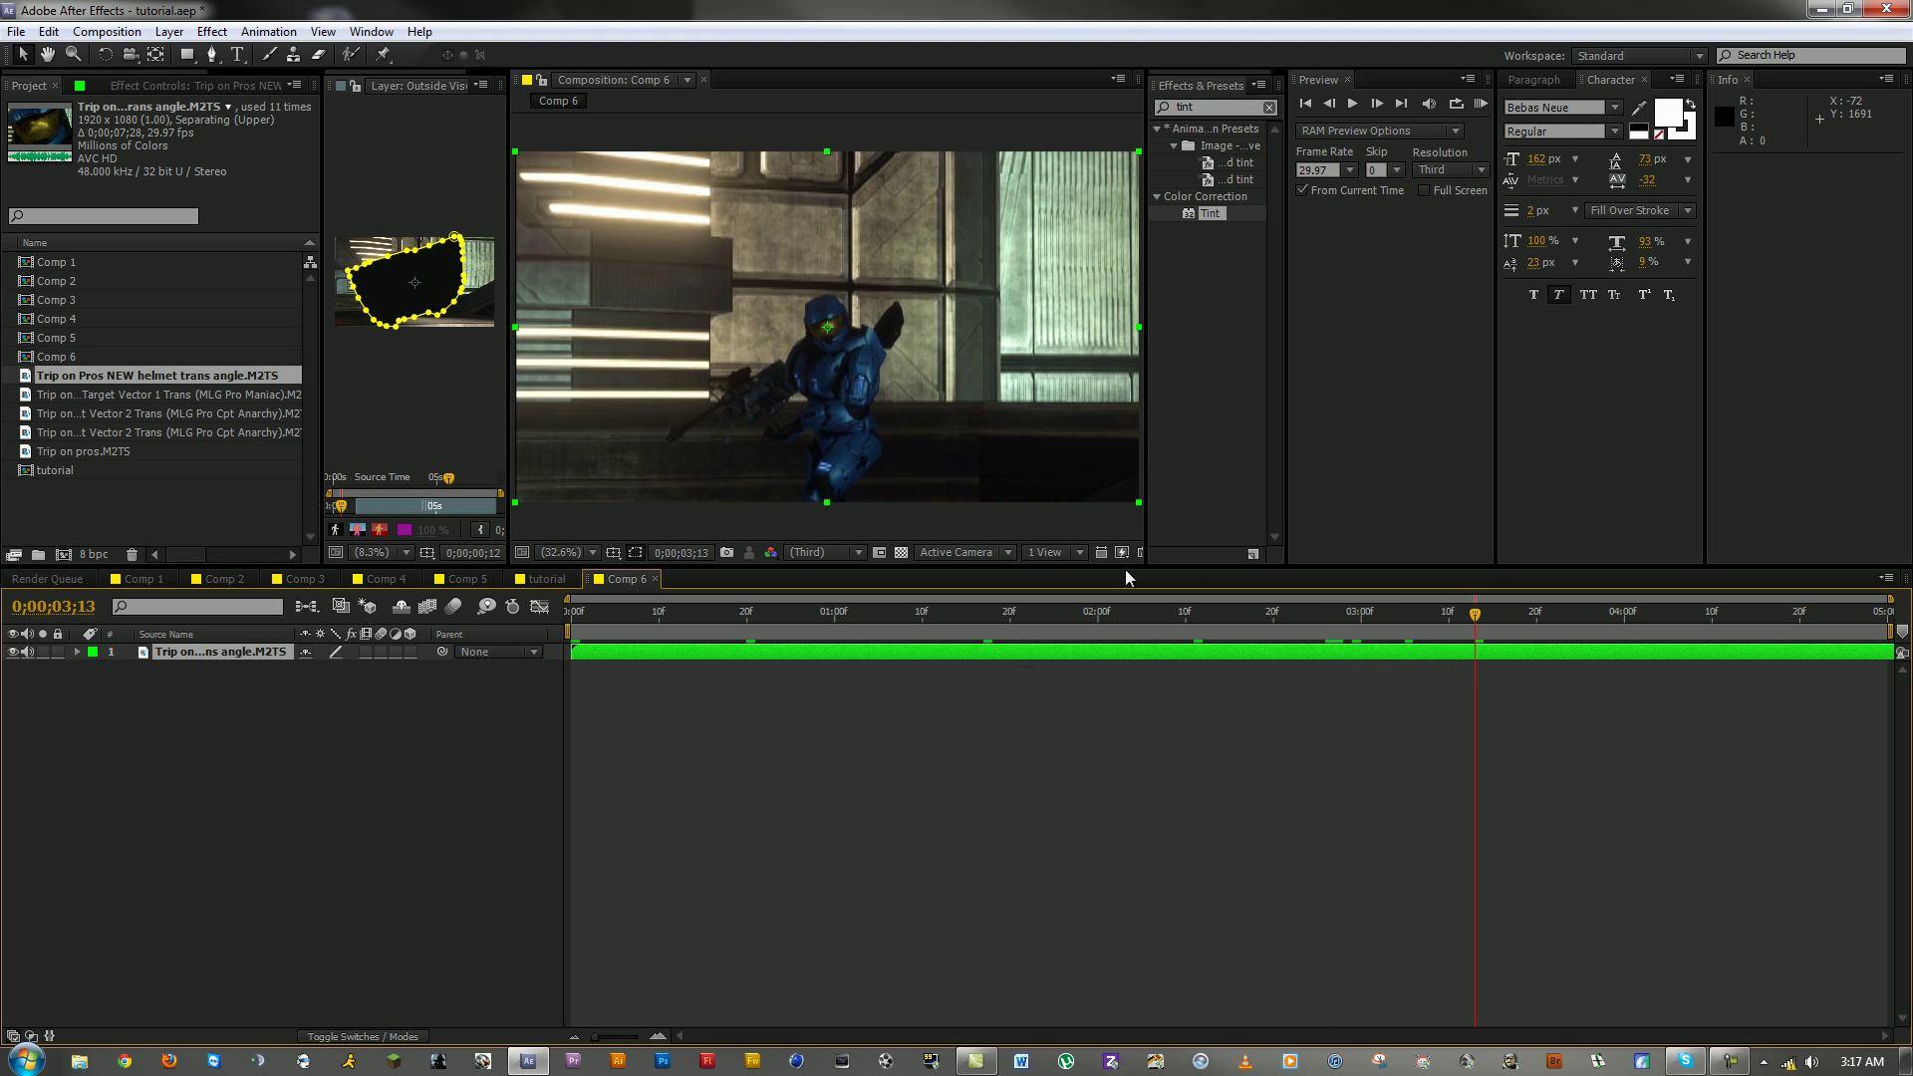
Step: Enable time remapping on the helmet angle layer
right_click(932, 655)
mouse_move(1046, 510)
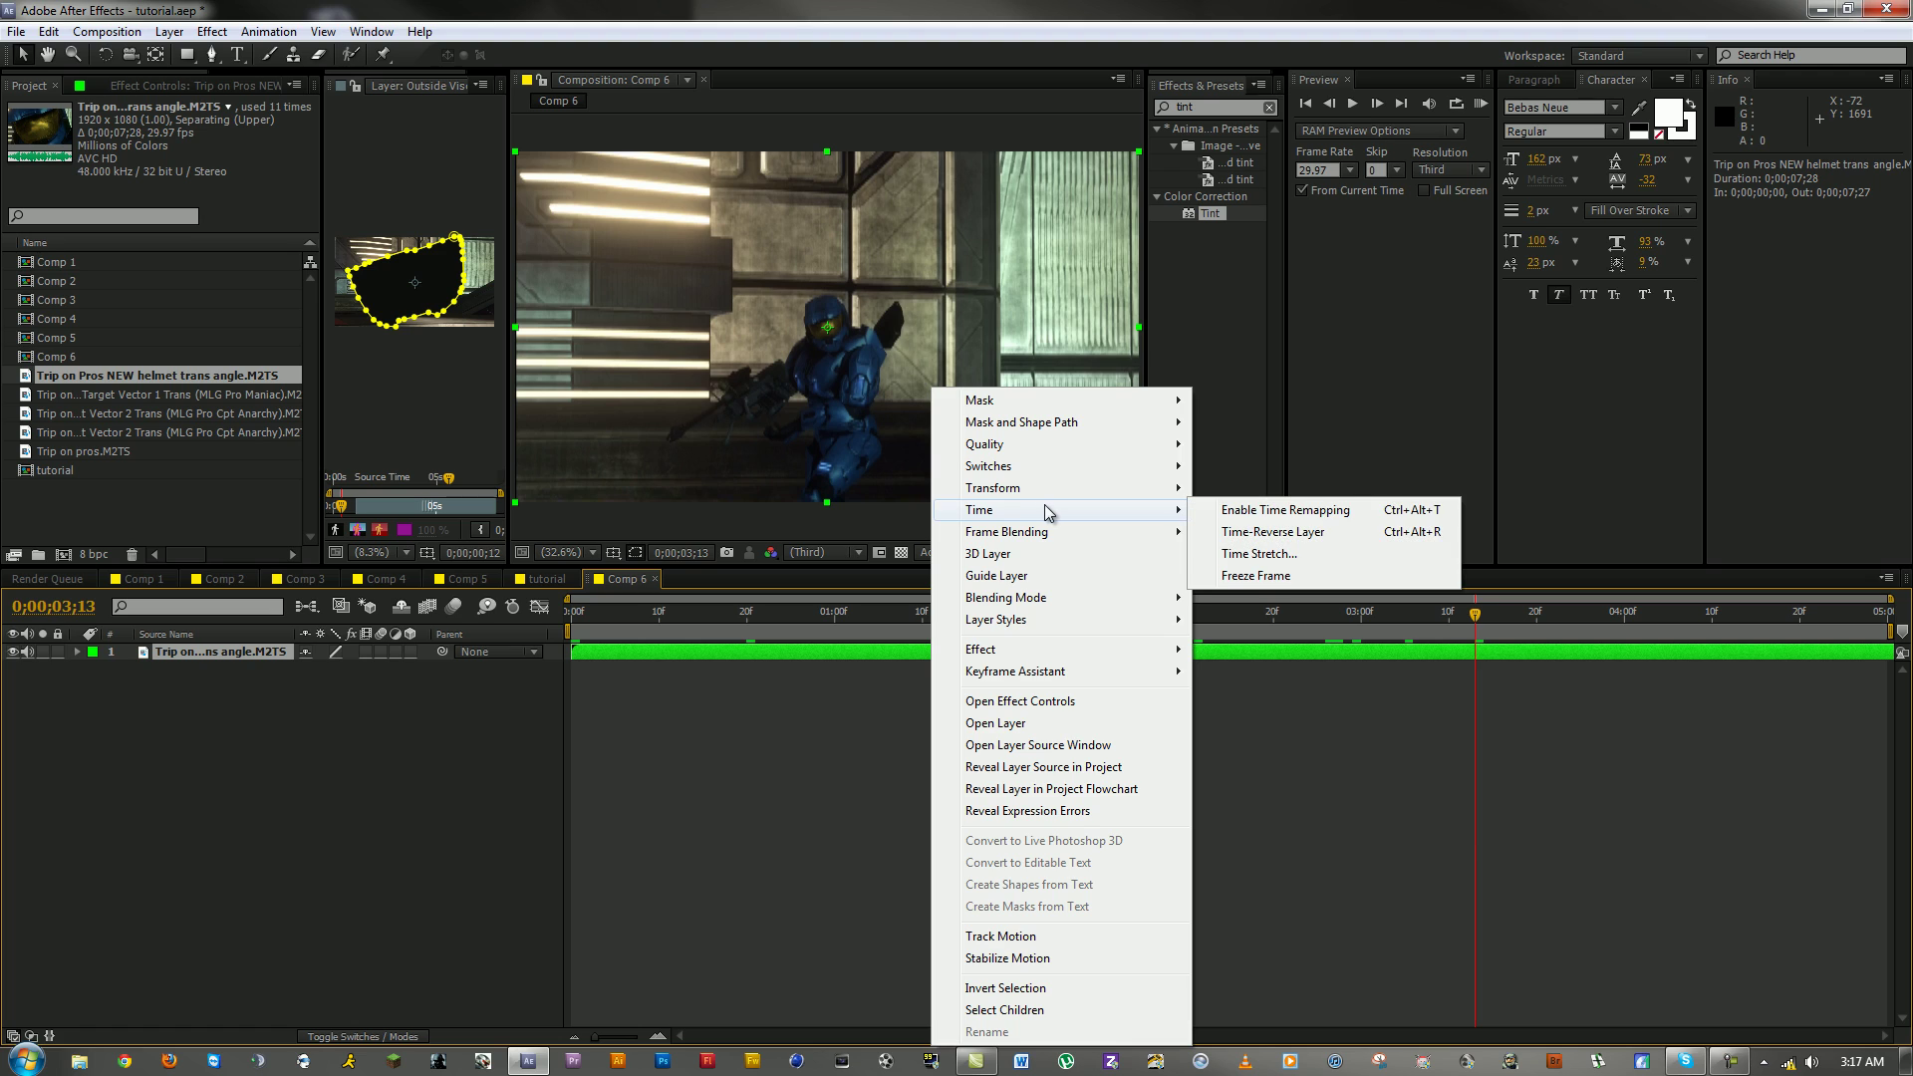
click(1286, 510)
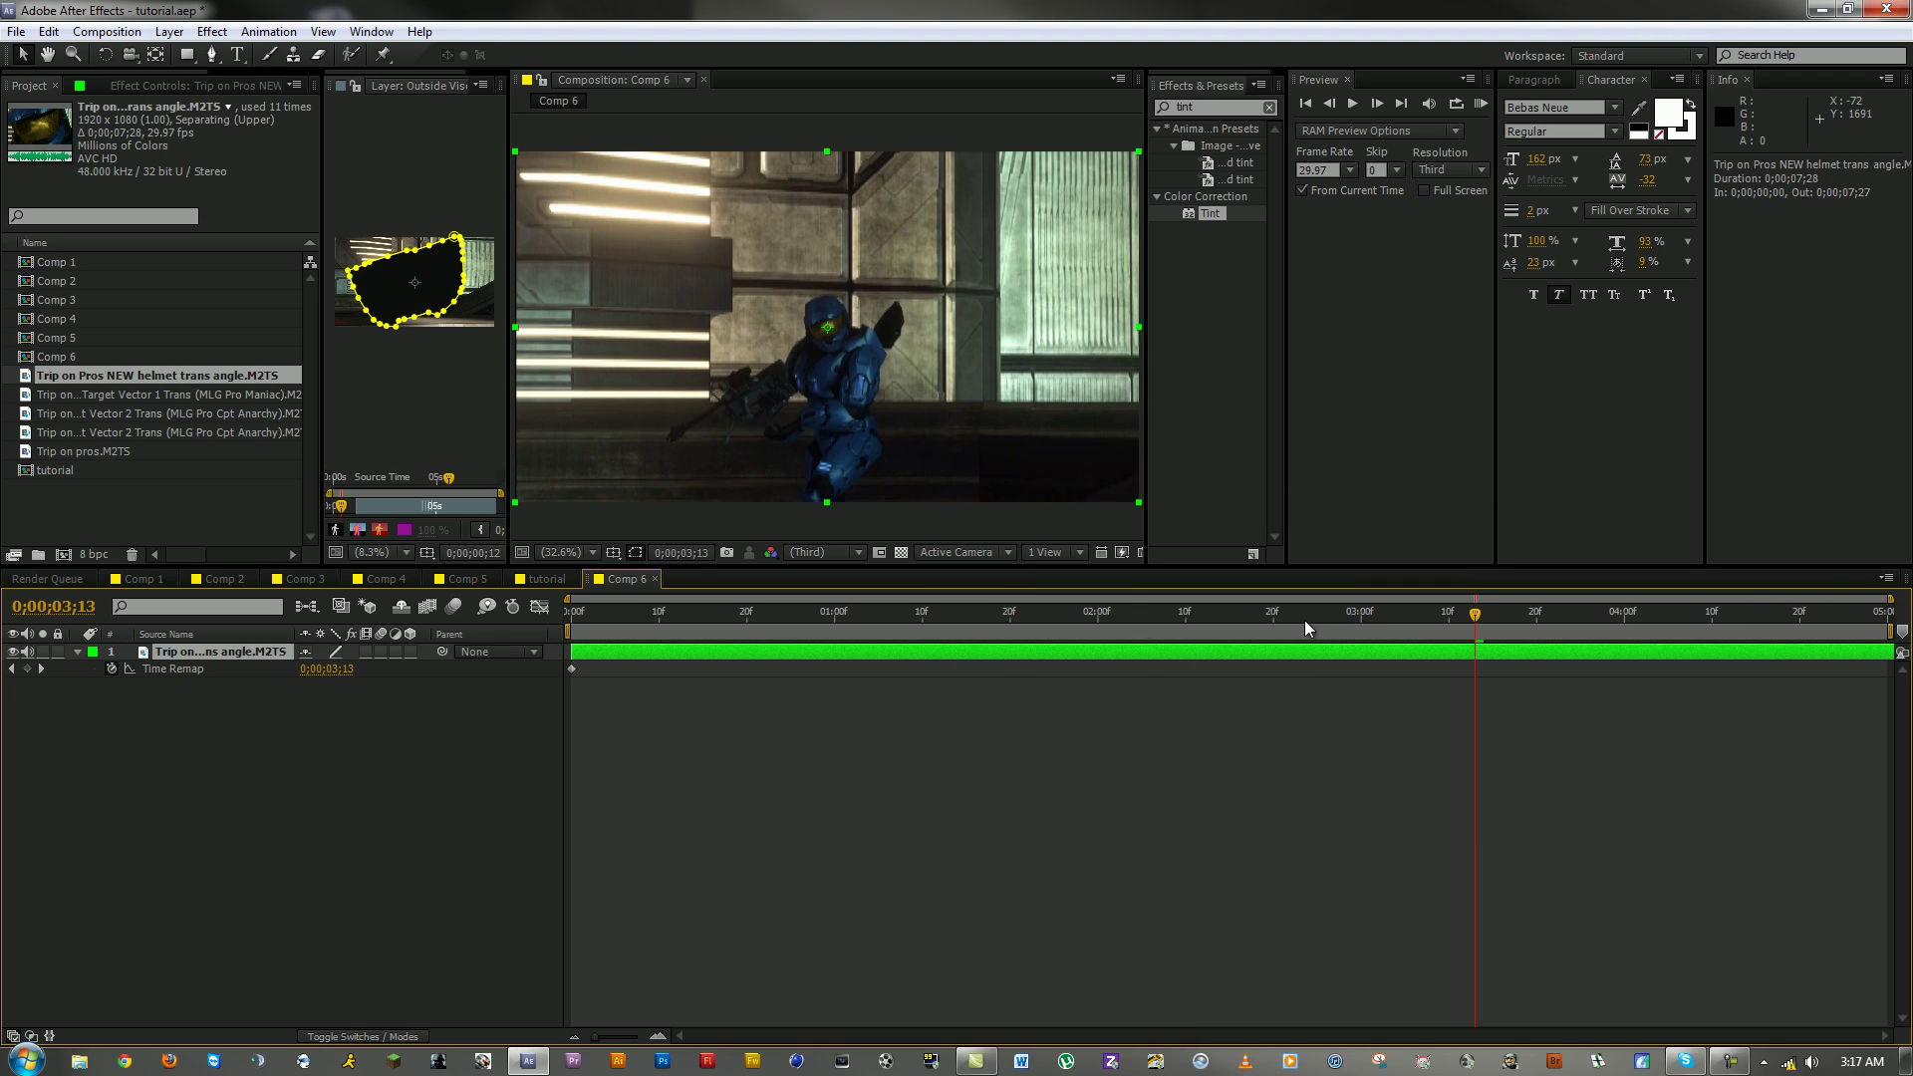
Step: Extend Comp 6's duration to 10 seconds and place the whole helmet clip so it starts at 0;00;00;00
drag(1739, 660, 1293, 681)
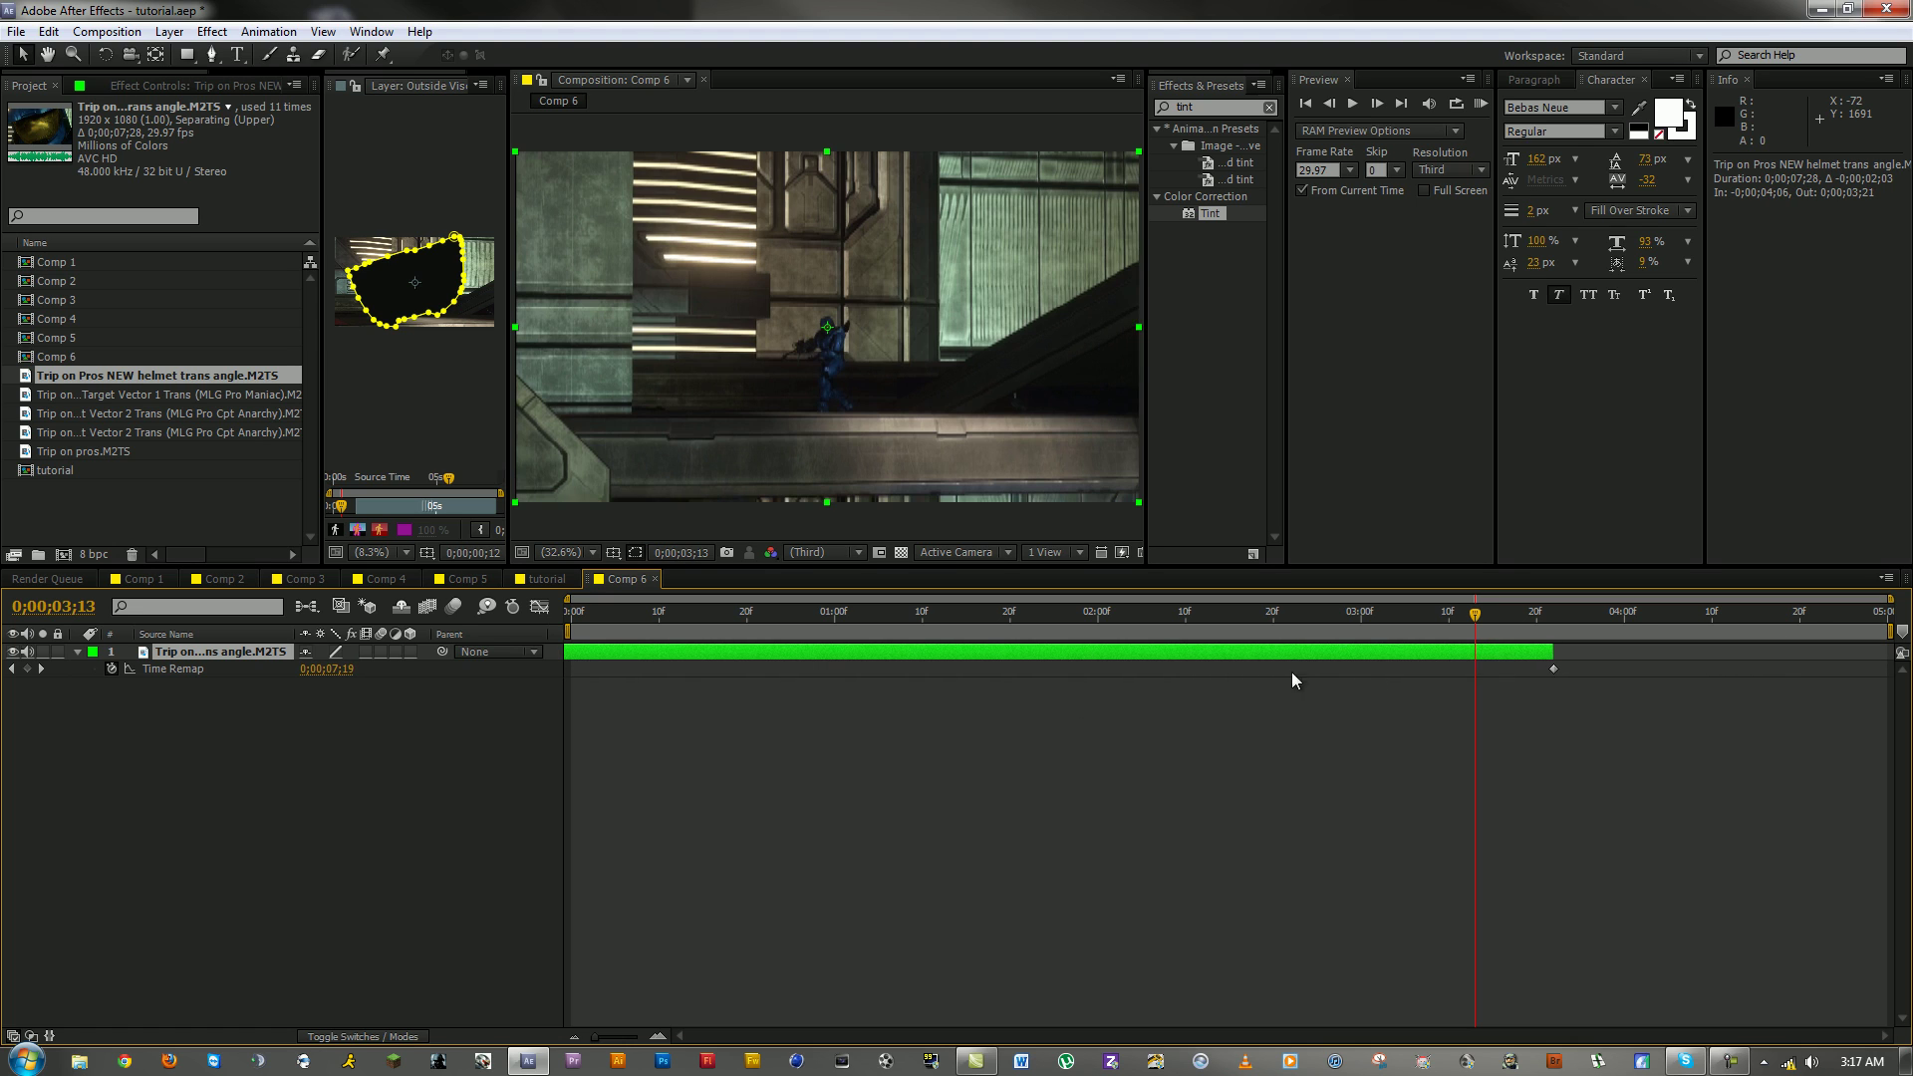
mouse_move(1889, 599)
mouse_down()
mouse_move(1684, 599)
mouse_move(1890, 599)
mouse_up()
click(107, 31)
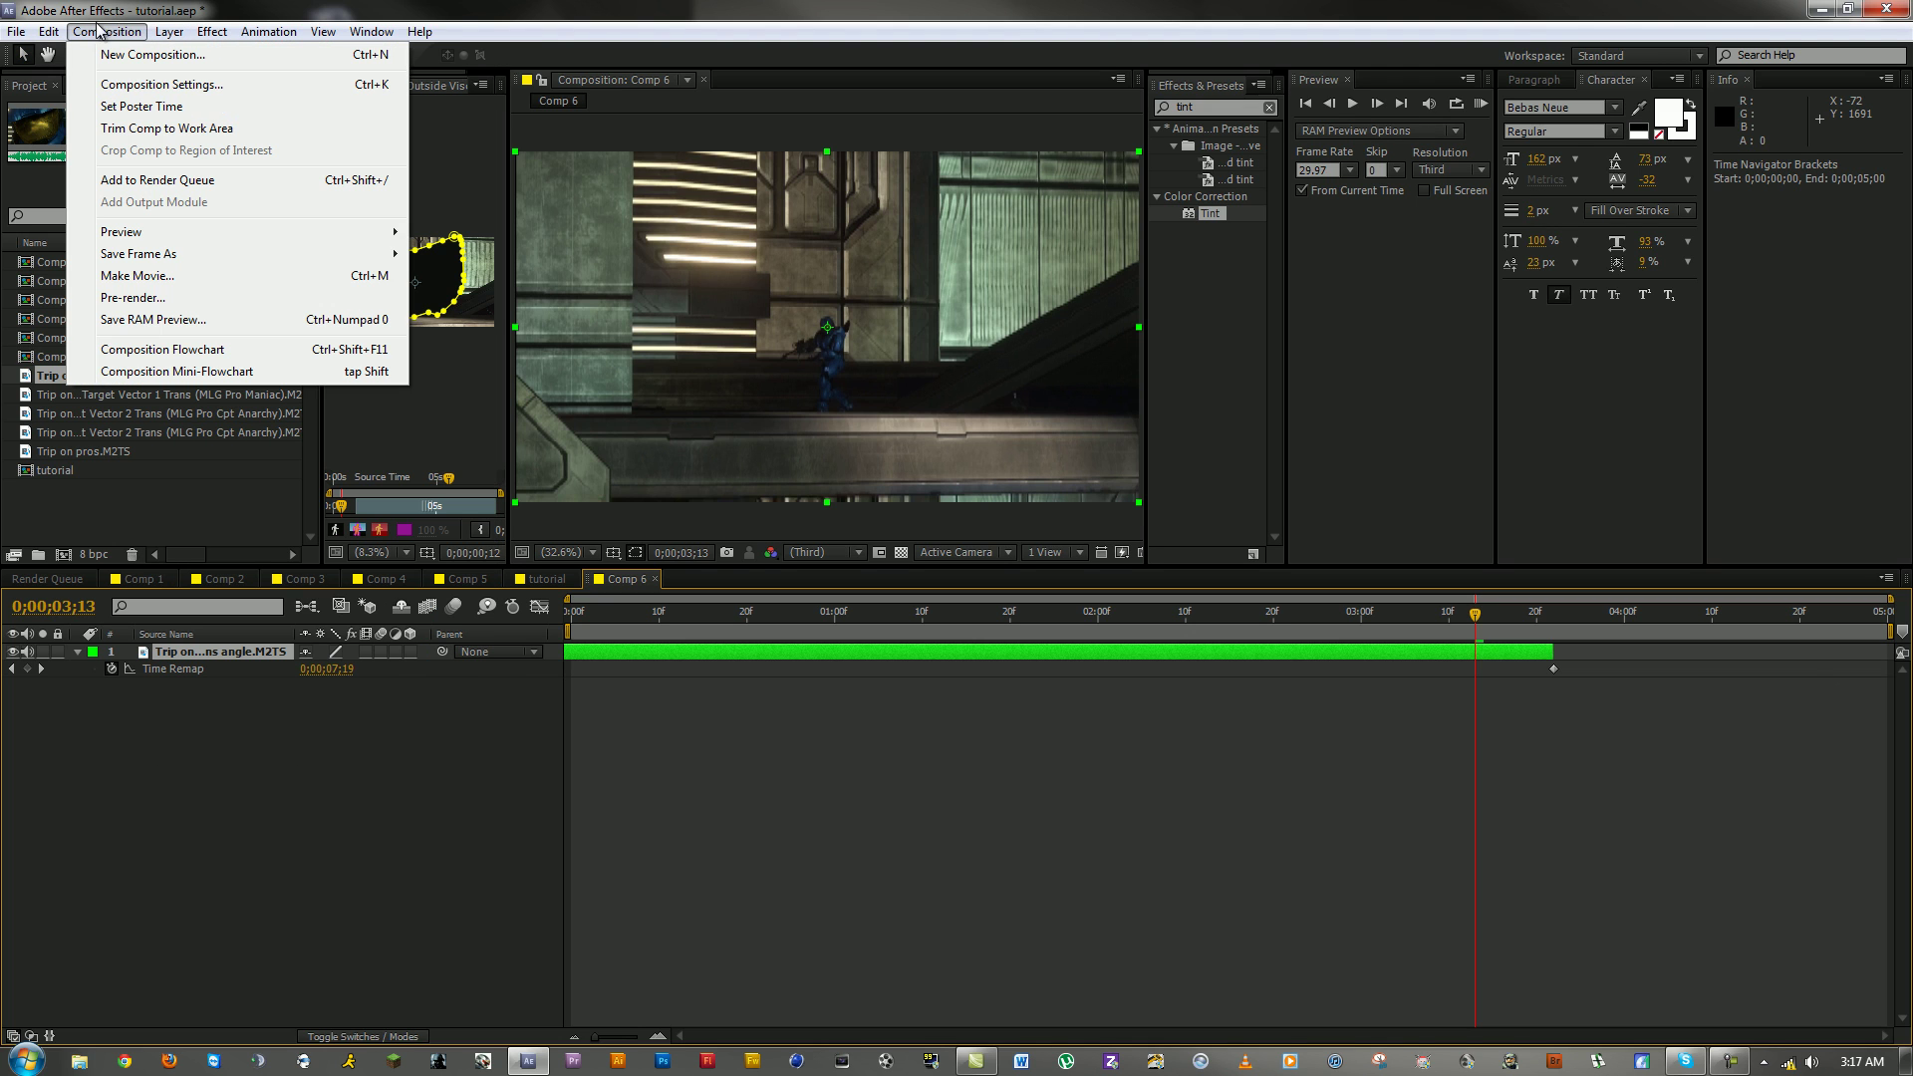
click(159, 84)
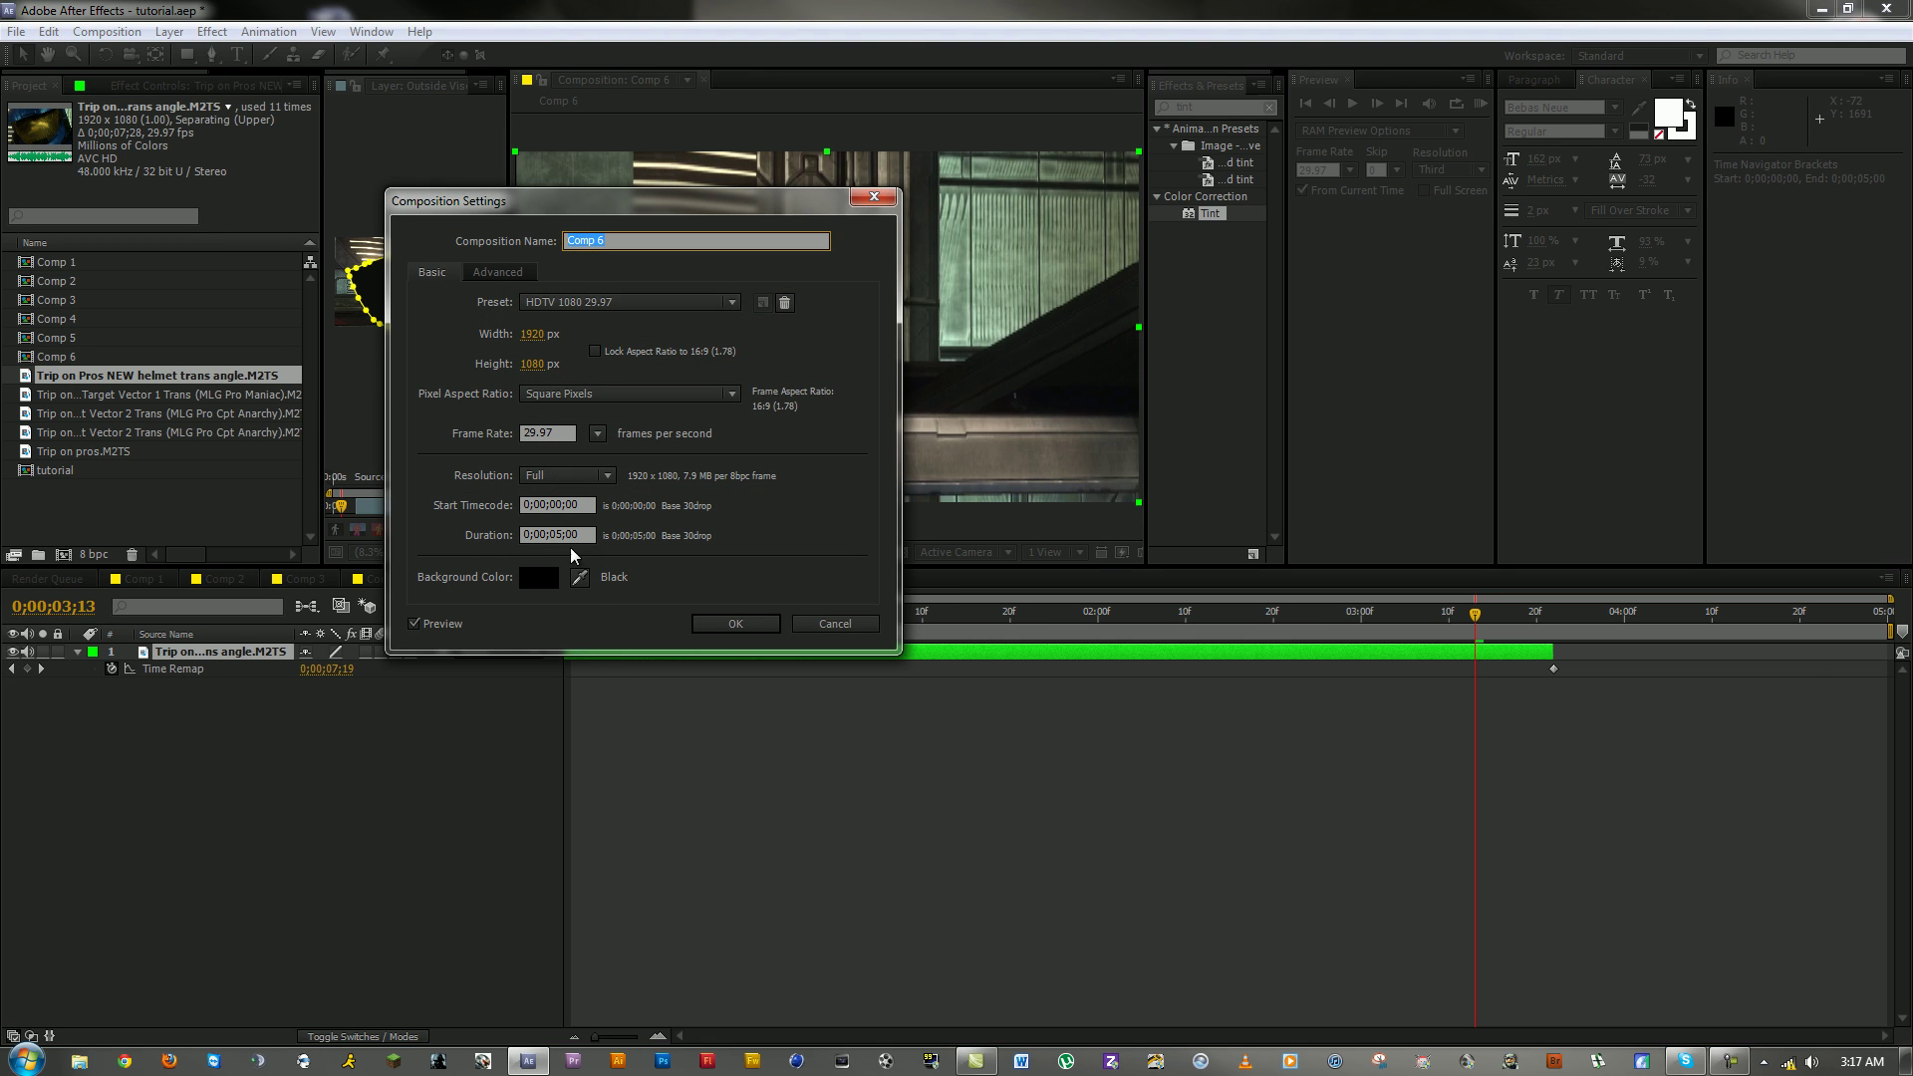
click(570, 538)
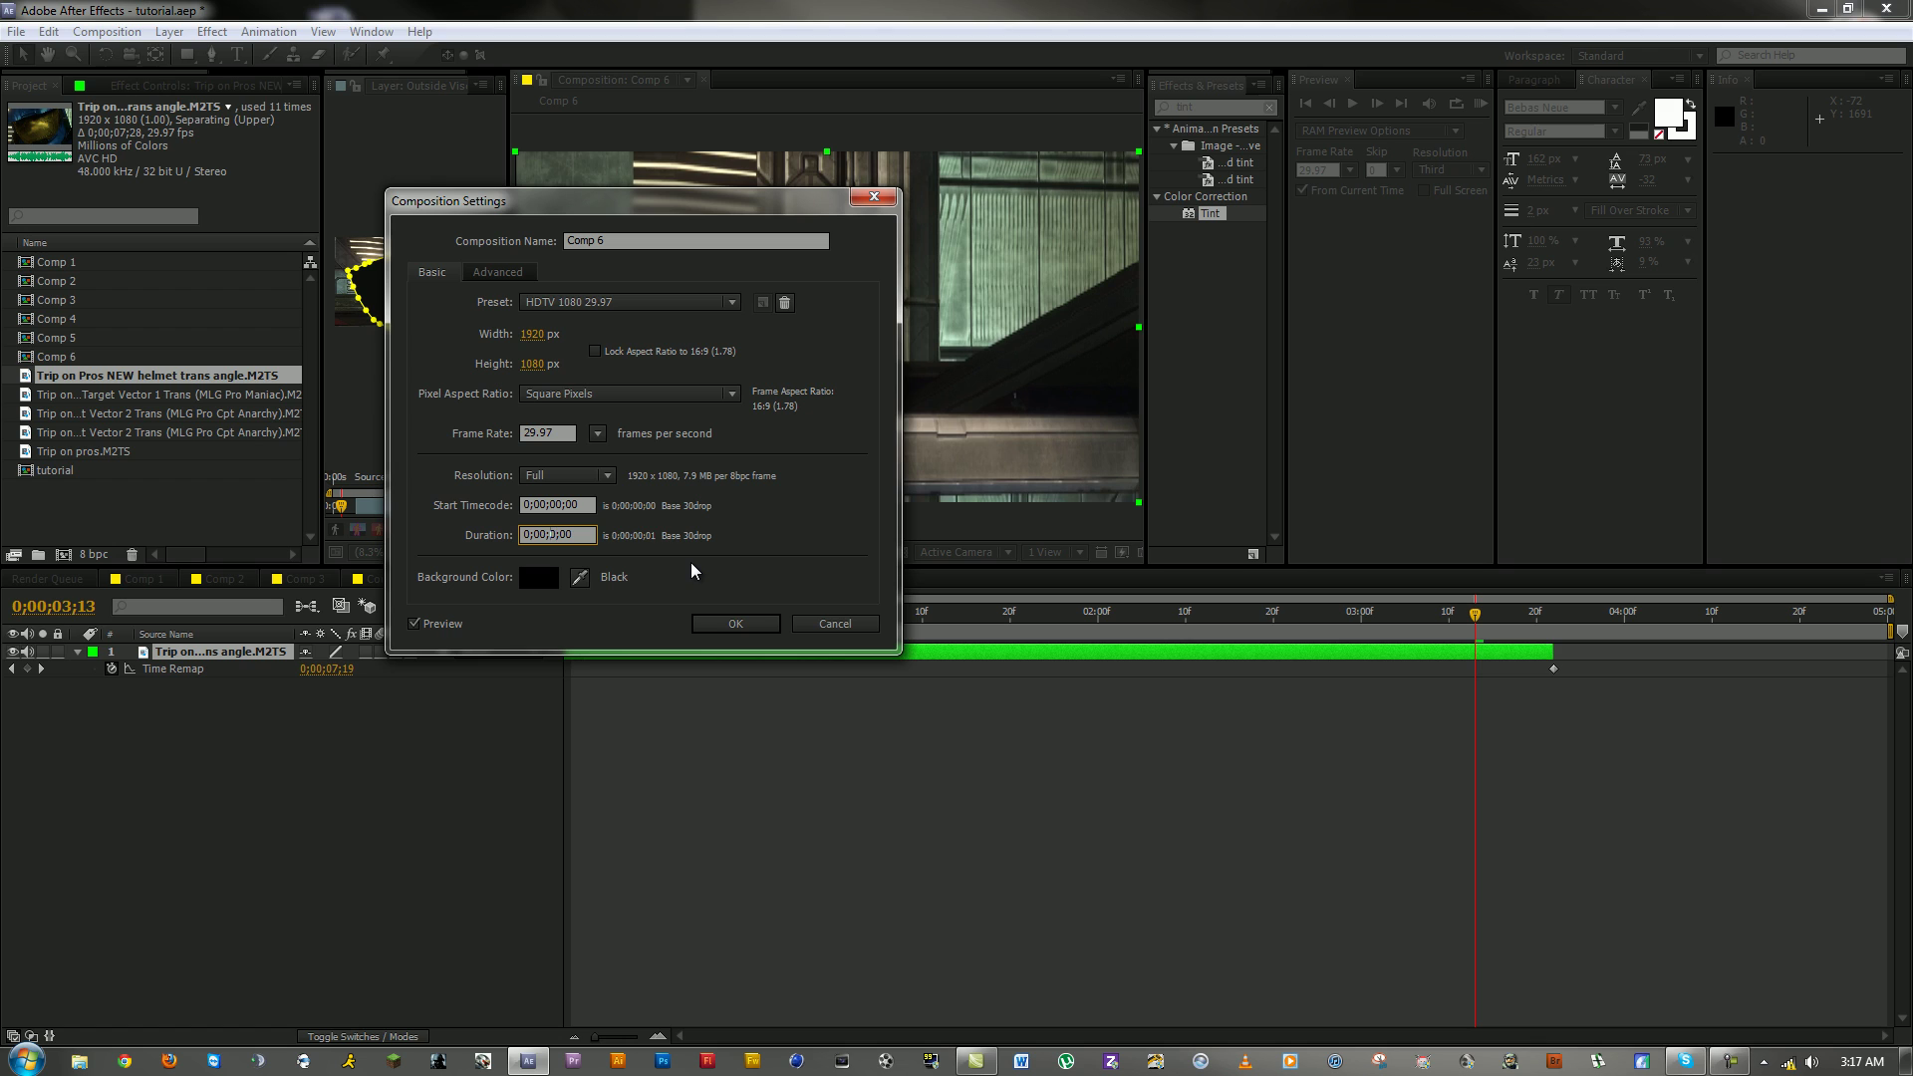
click(763, 624)
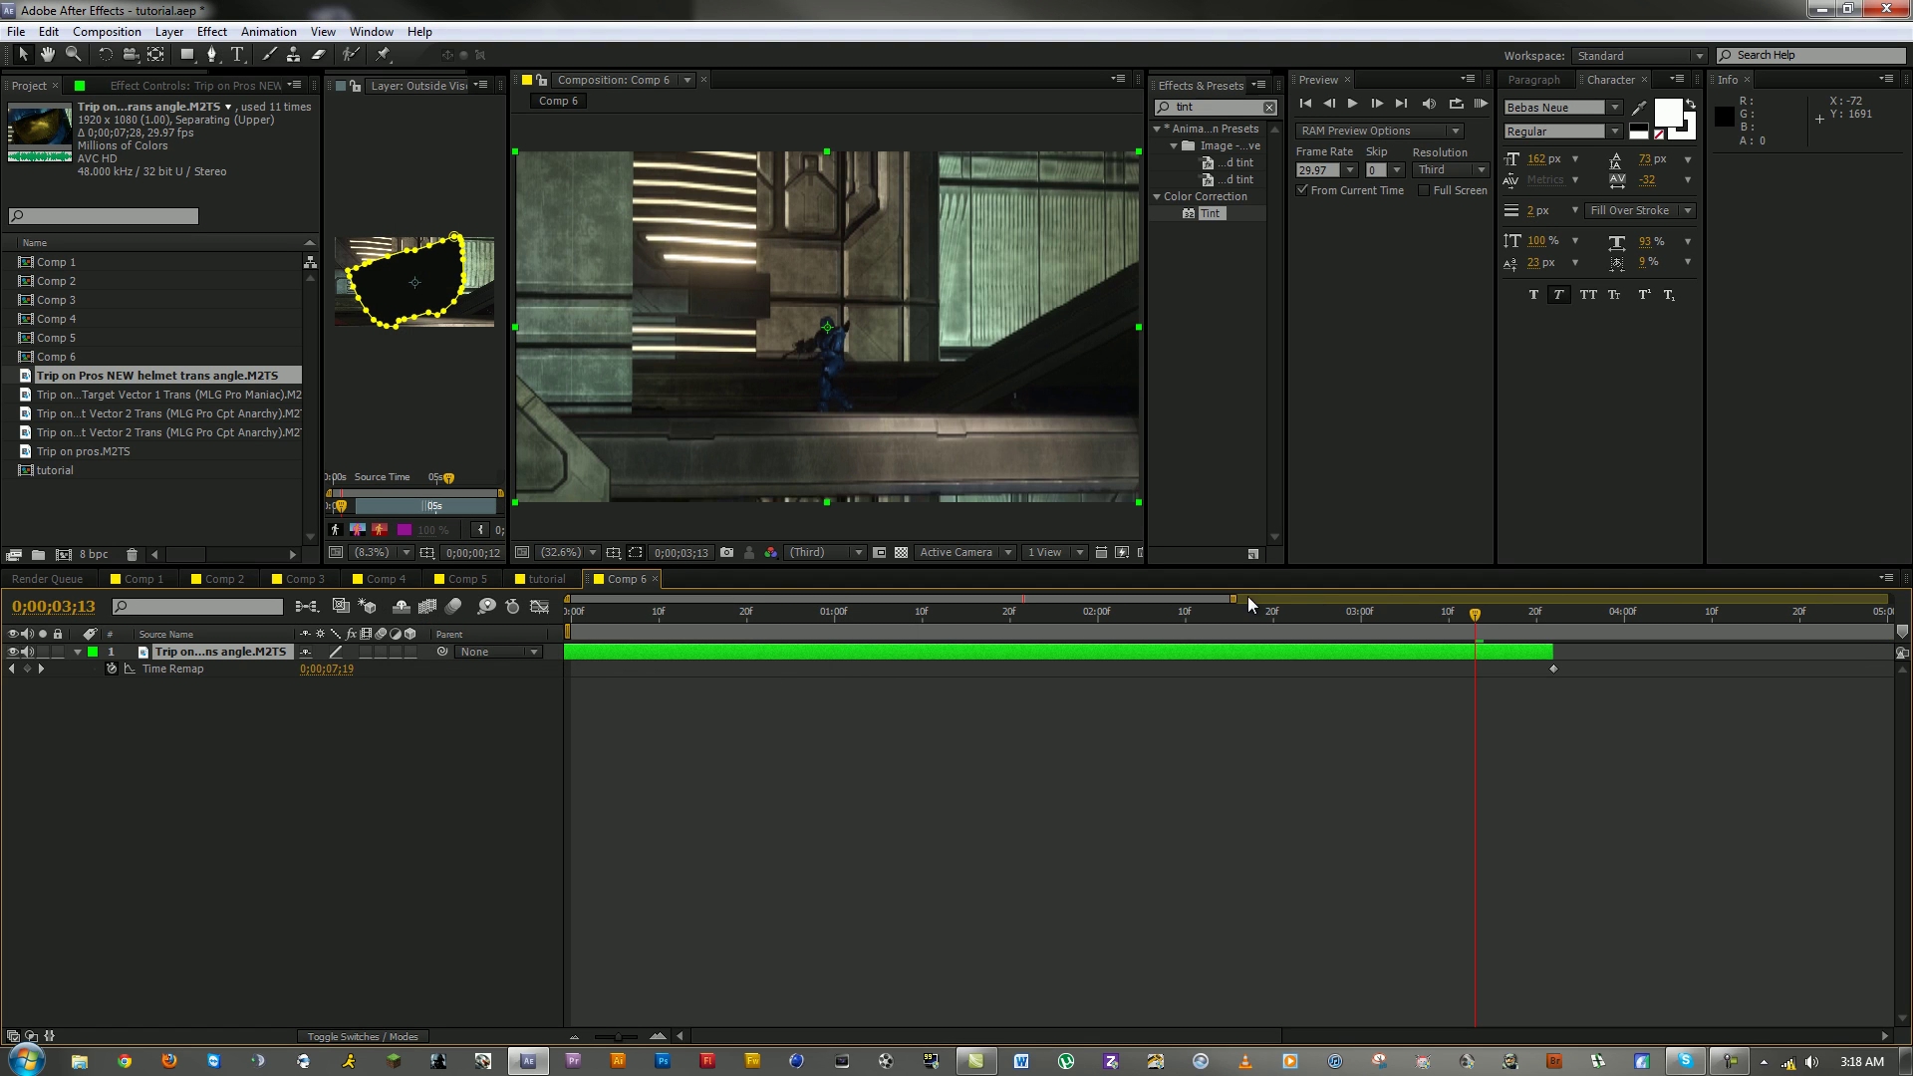
drag(1233, 597, 1889, 597)
drag(1062, 652, 1617, 652)
mouse_move(627, 652)
mouse_down()
mouse_move(674, 660)
mouse_move(636, 658)
mouse_up()
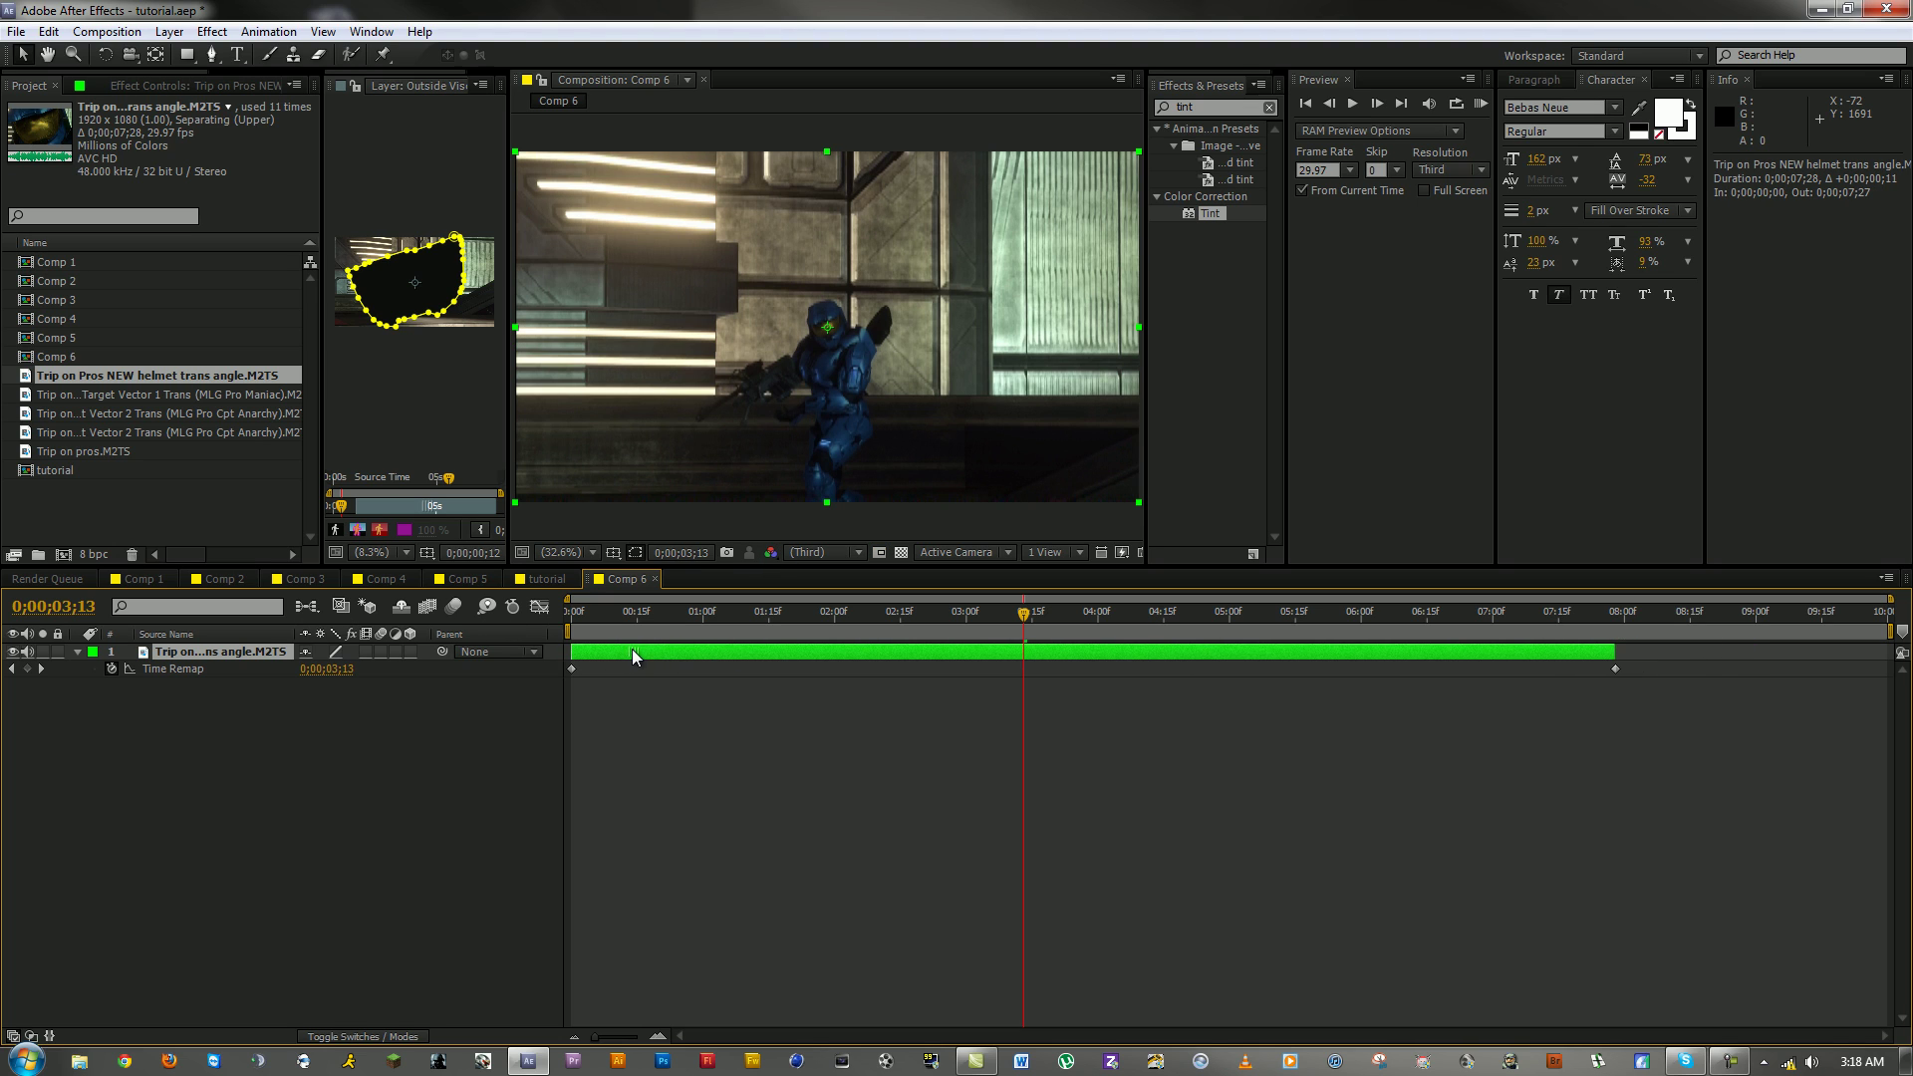
Step: Swap the order of the clip's two Time Remap keyframes so the footage plays in reverse
key(Home)
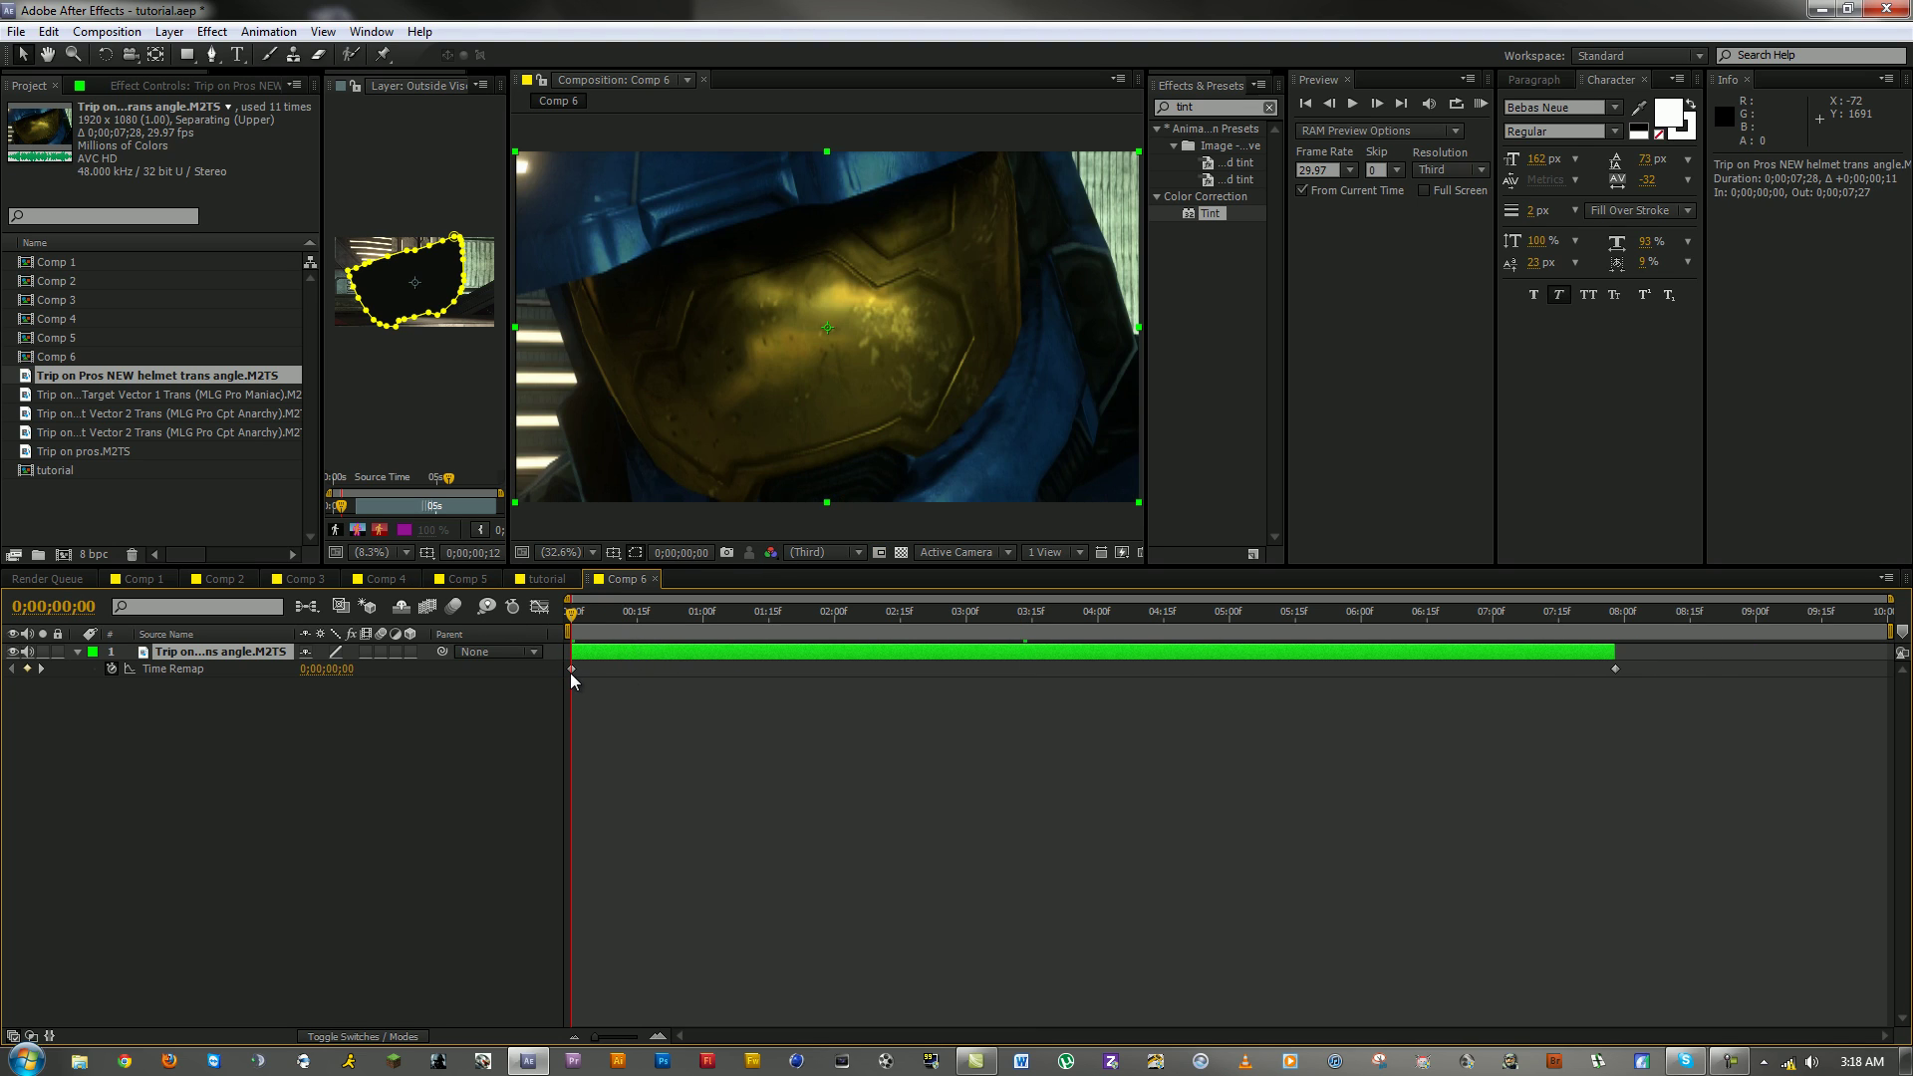
click(571, 669)
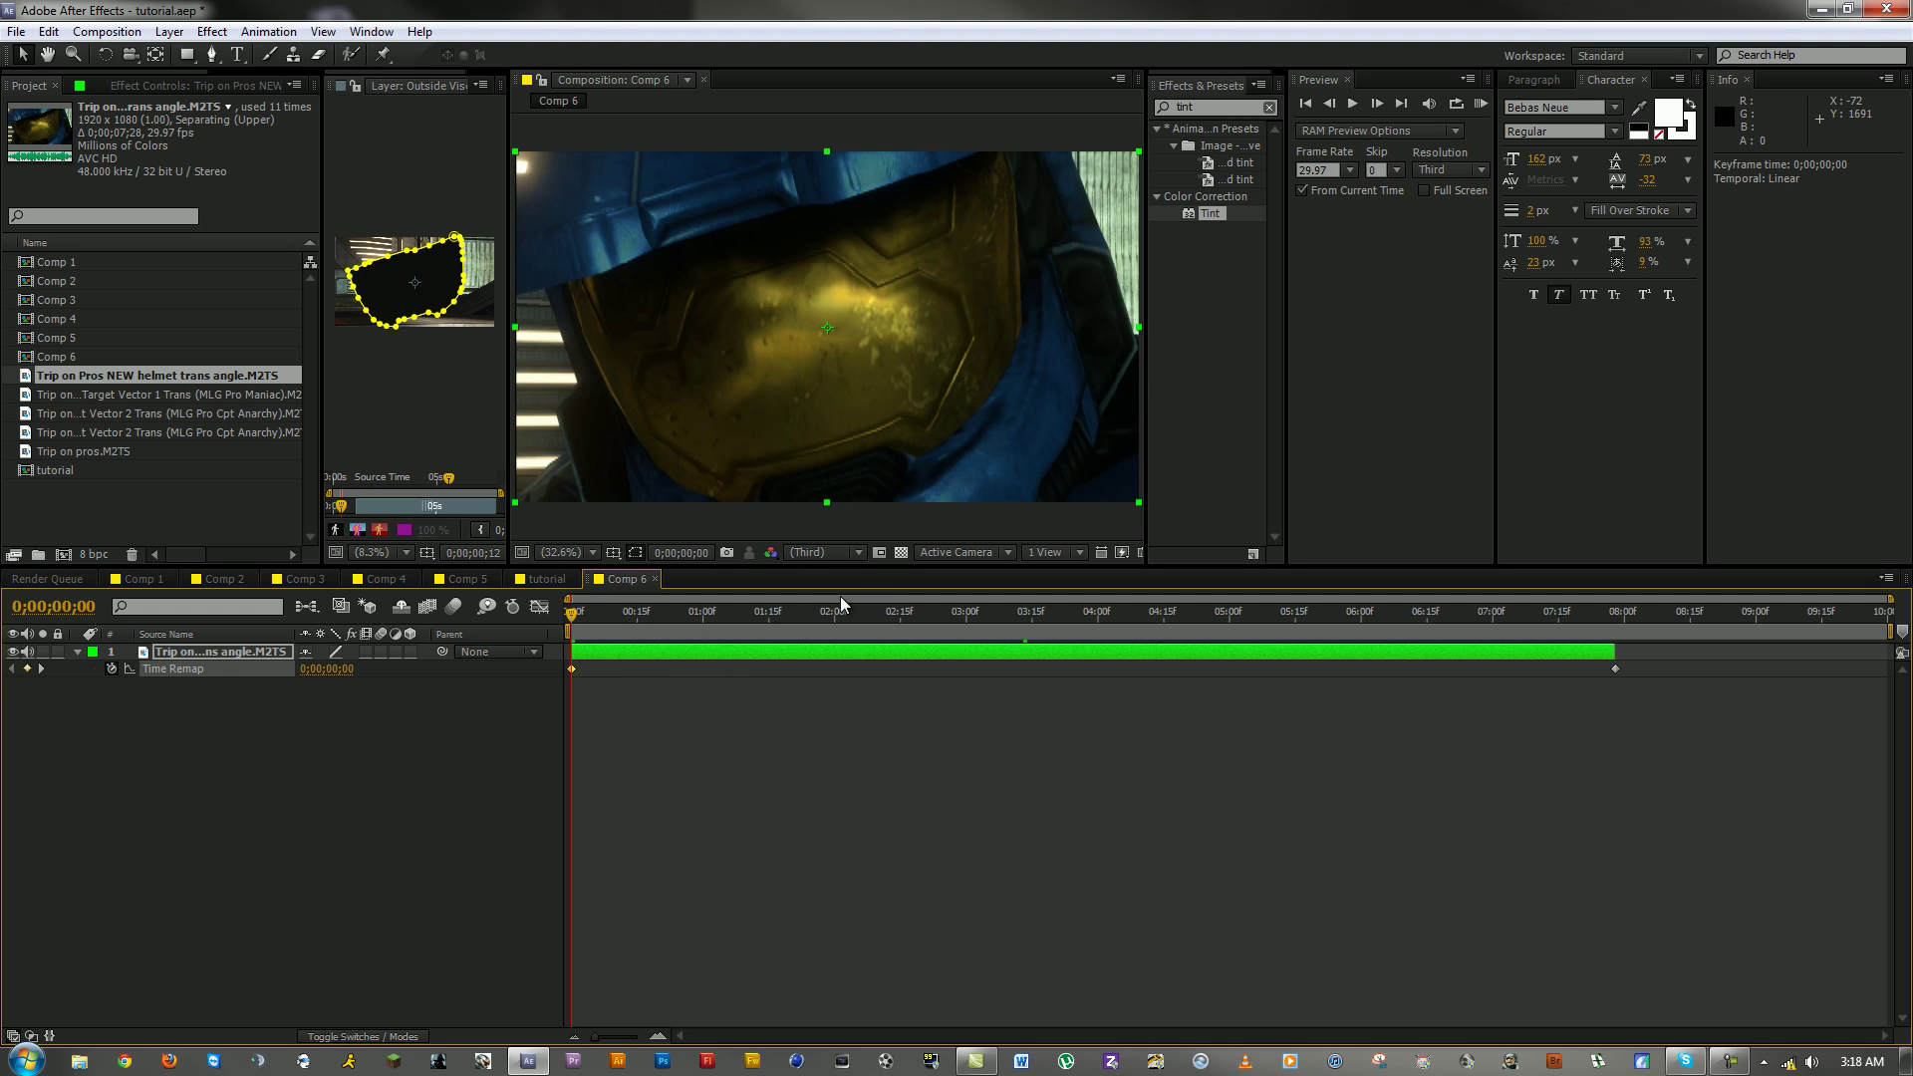
drag(1462, 611, 1626, 612)
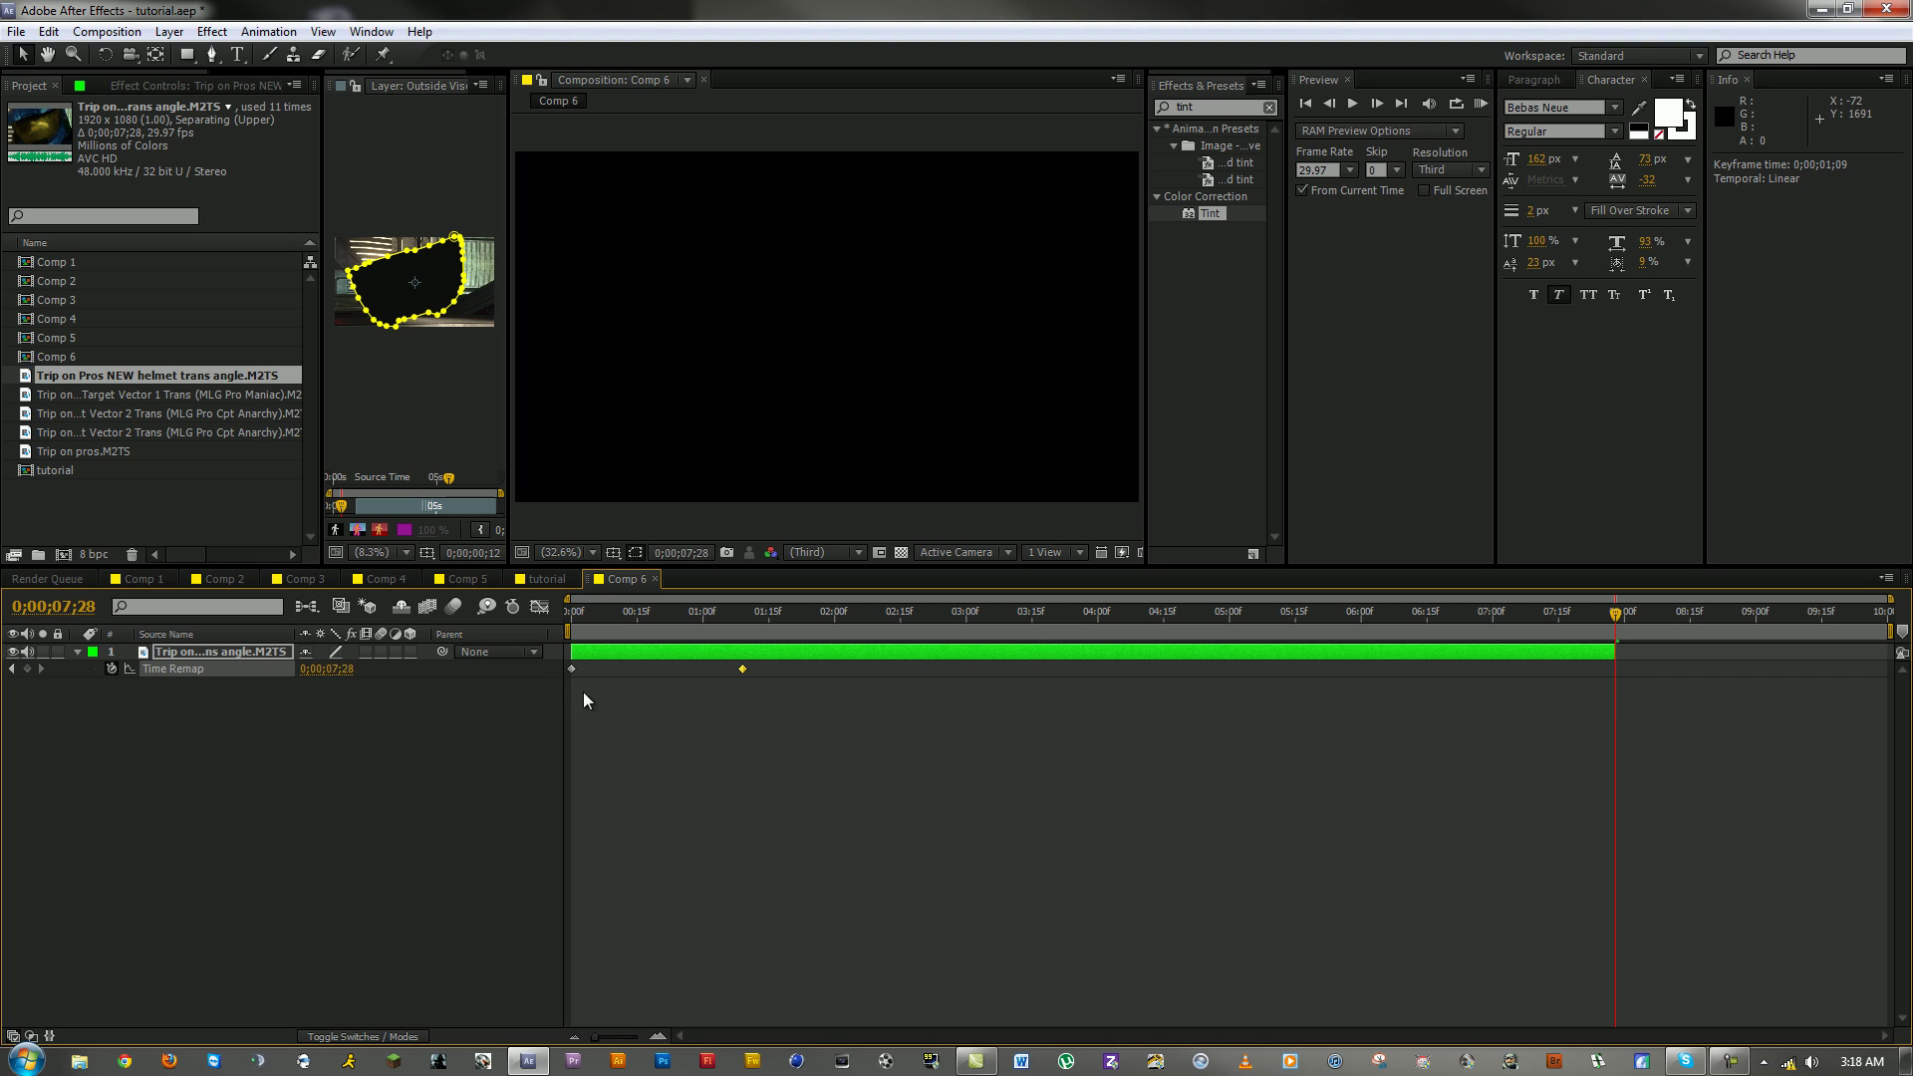
drag(579, 673, 1621, 666)
click(1514, 684)
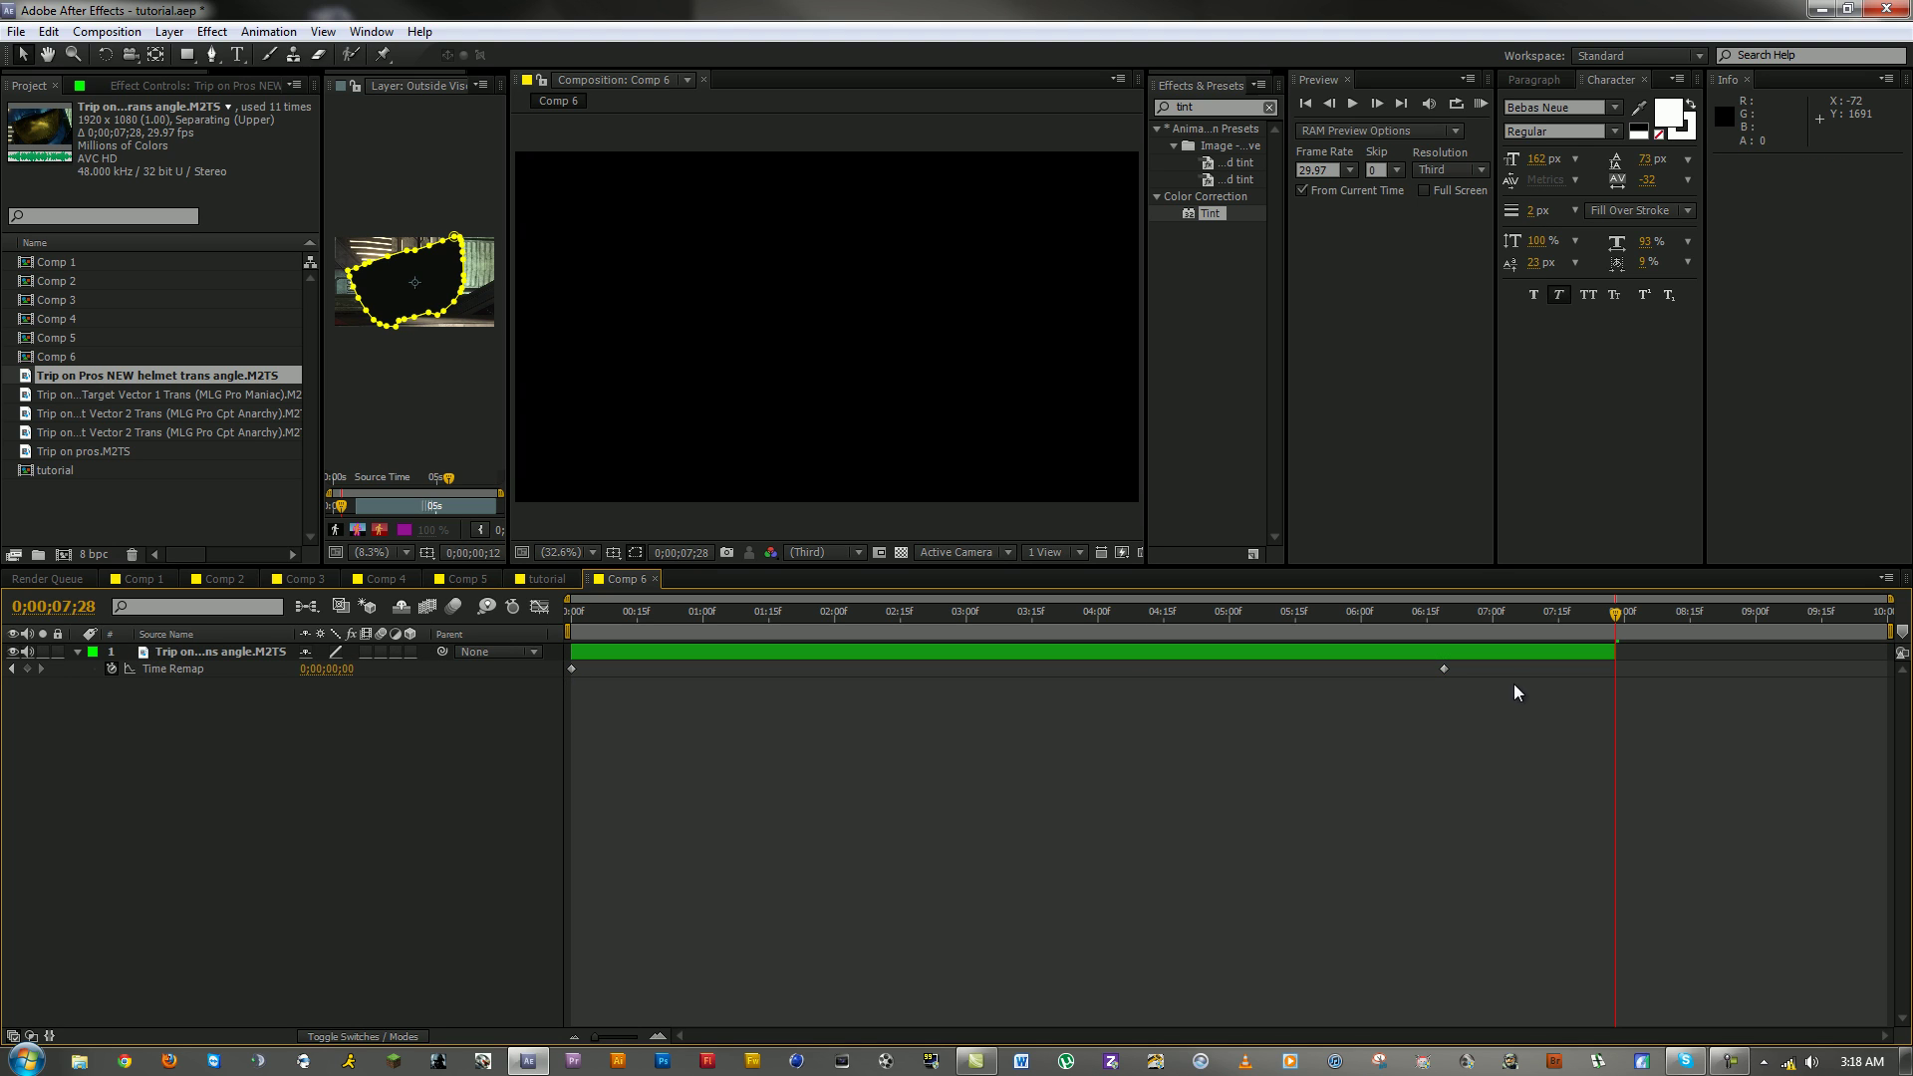
Step: Move the closing Time Remap keyframe to 0;00;01;00 and end the work area at about 0;00;02;05
drag(1444, 669, 1597, 669)
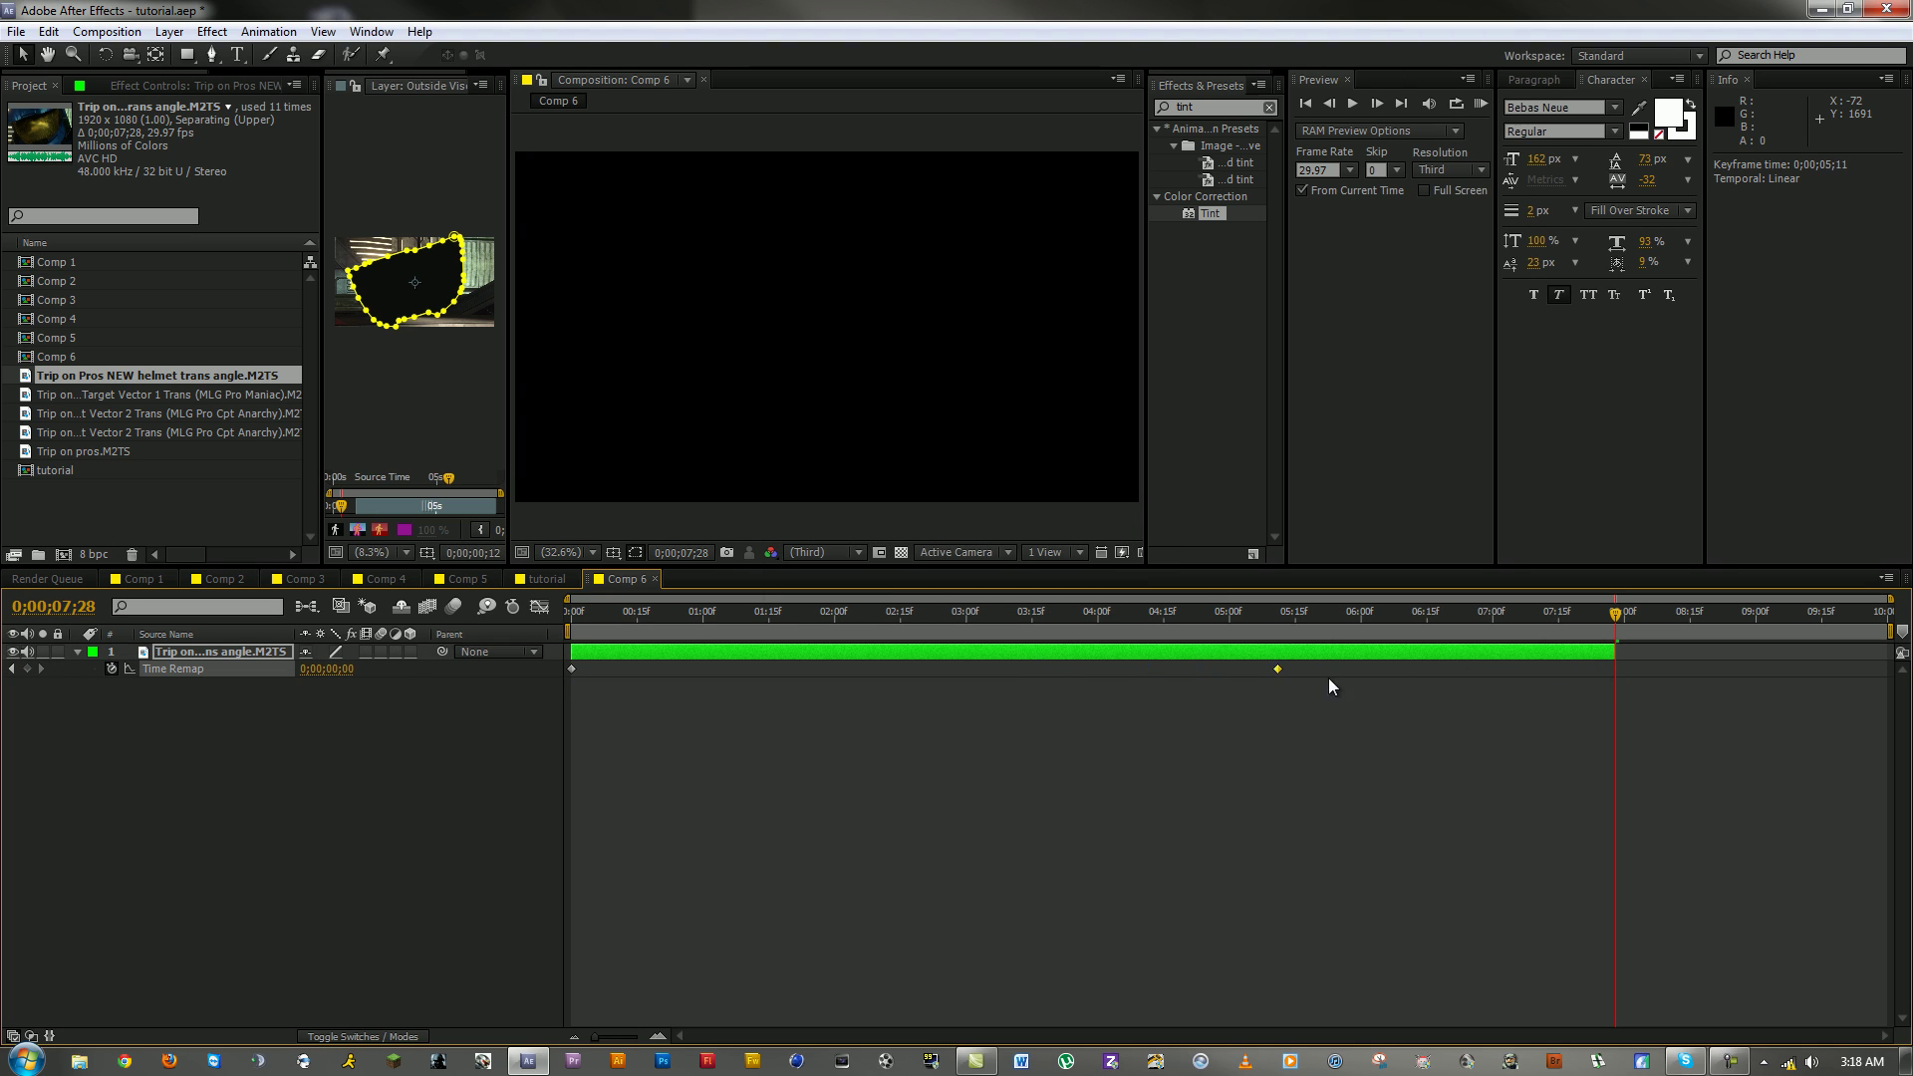
drag(1371, 670, 912, 671)
mouse_move(1127, 685)
mouse_down()
mouse_move(1084, 678)
mouse_move(1160, 680)
mouse_up()
key(j)
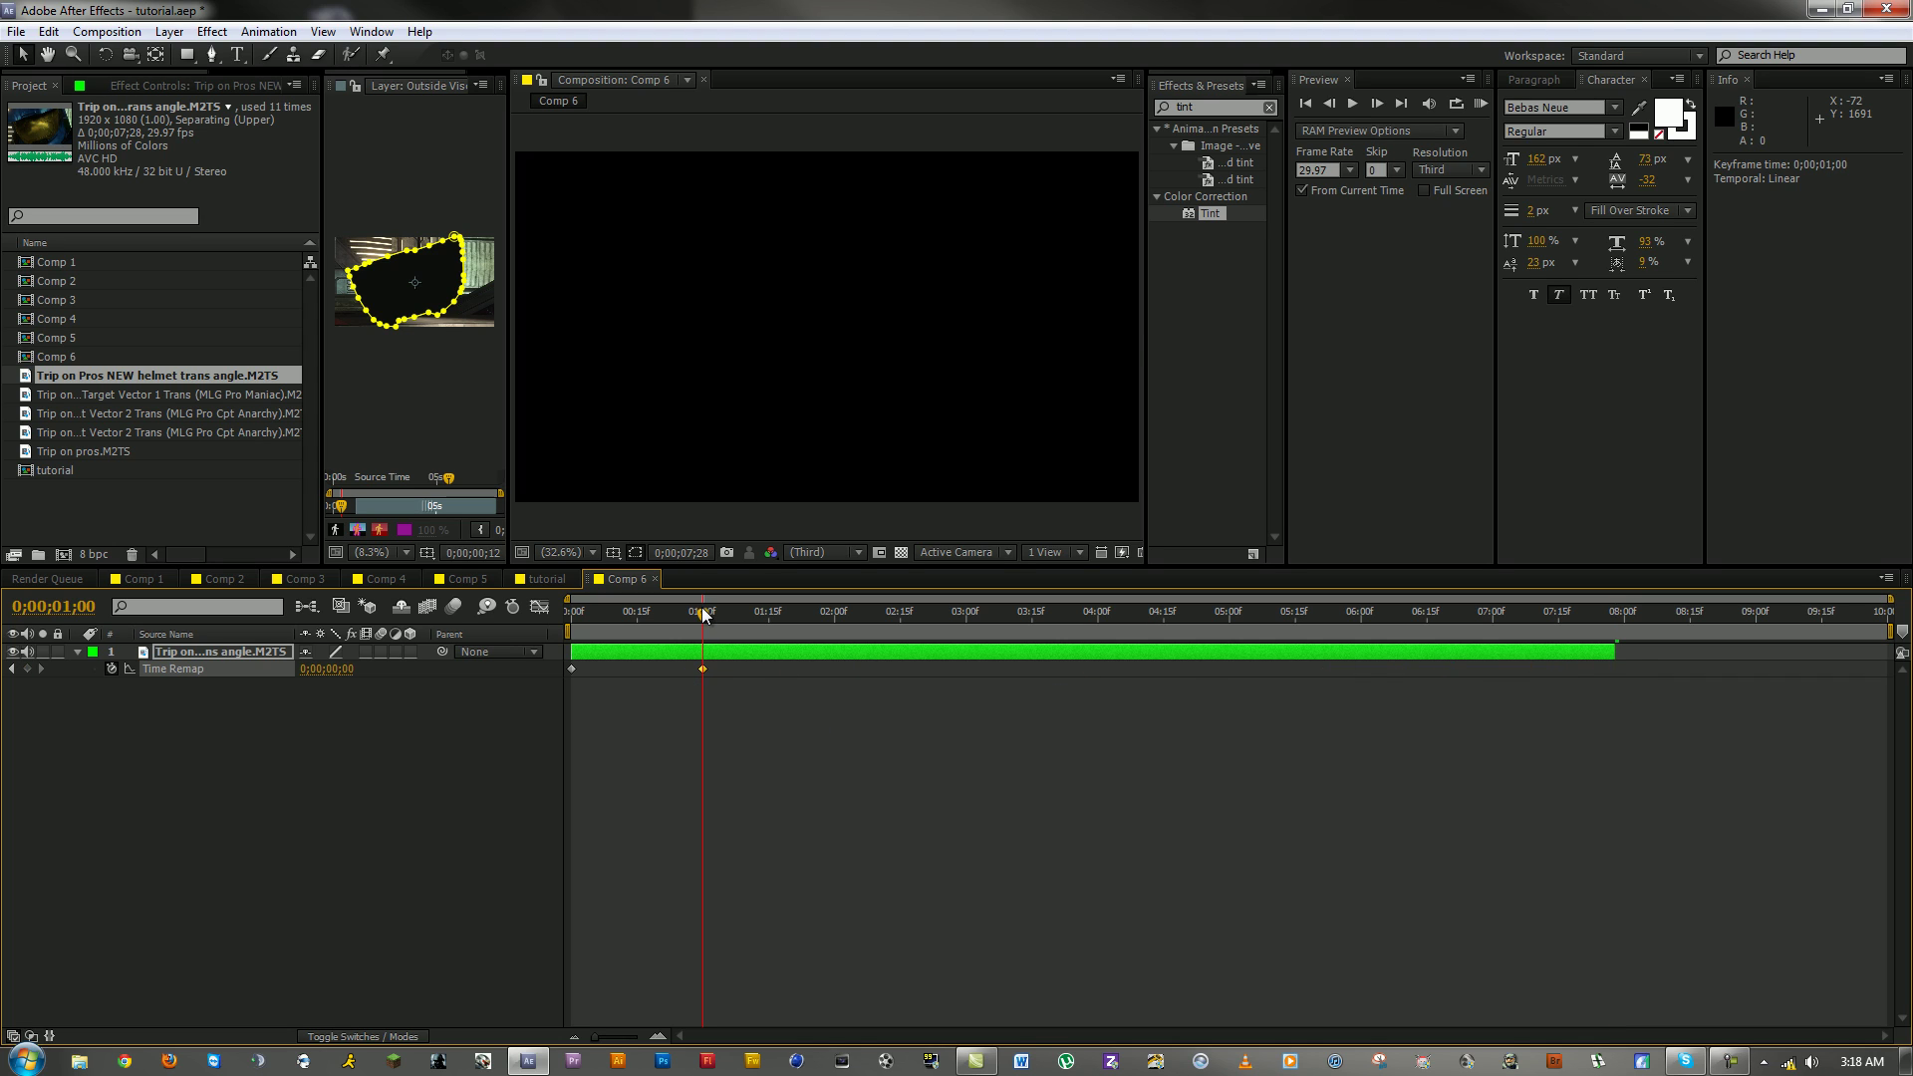
drag(1891, 630, 859, 630)
drag(1891, 597, 890, 597)
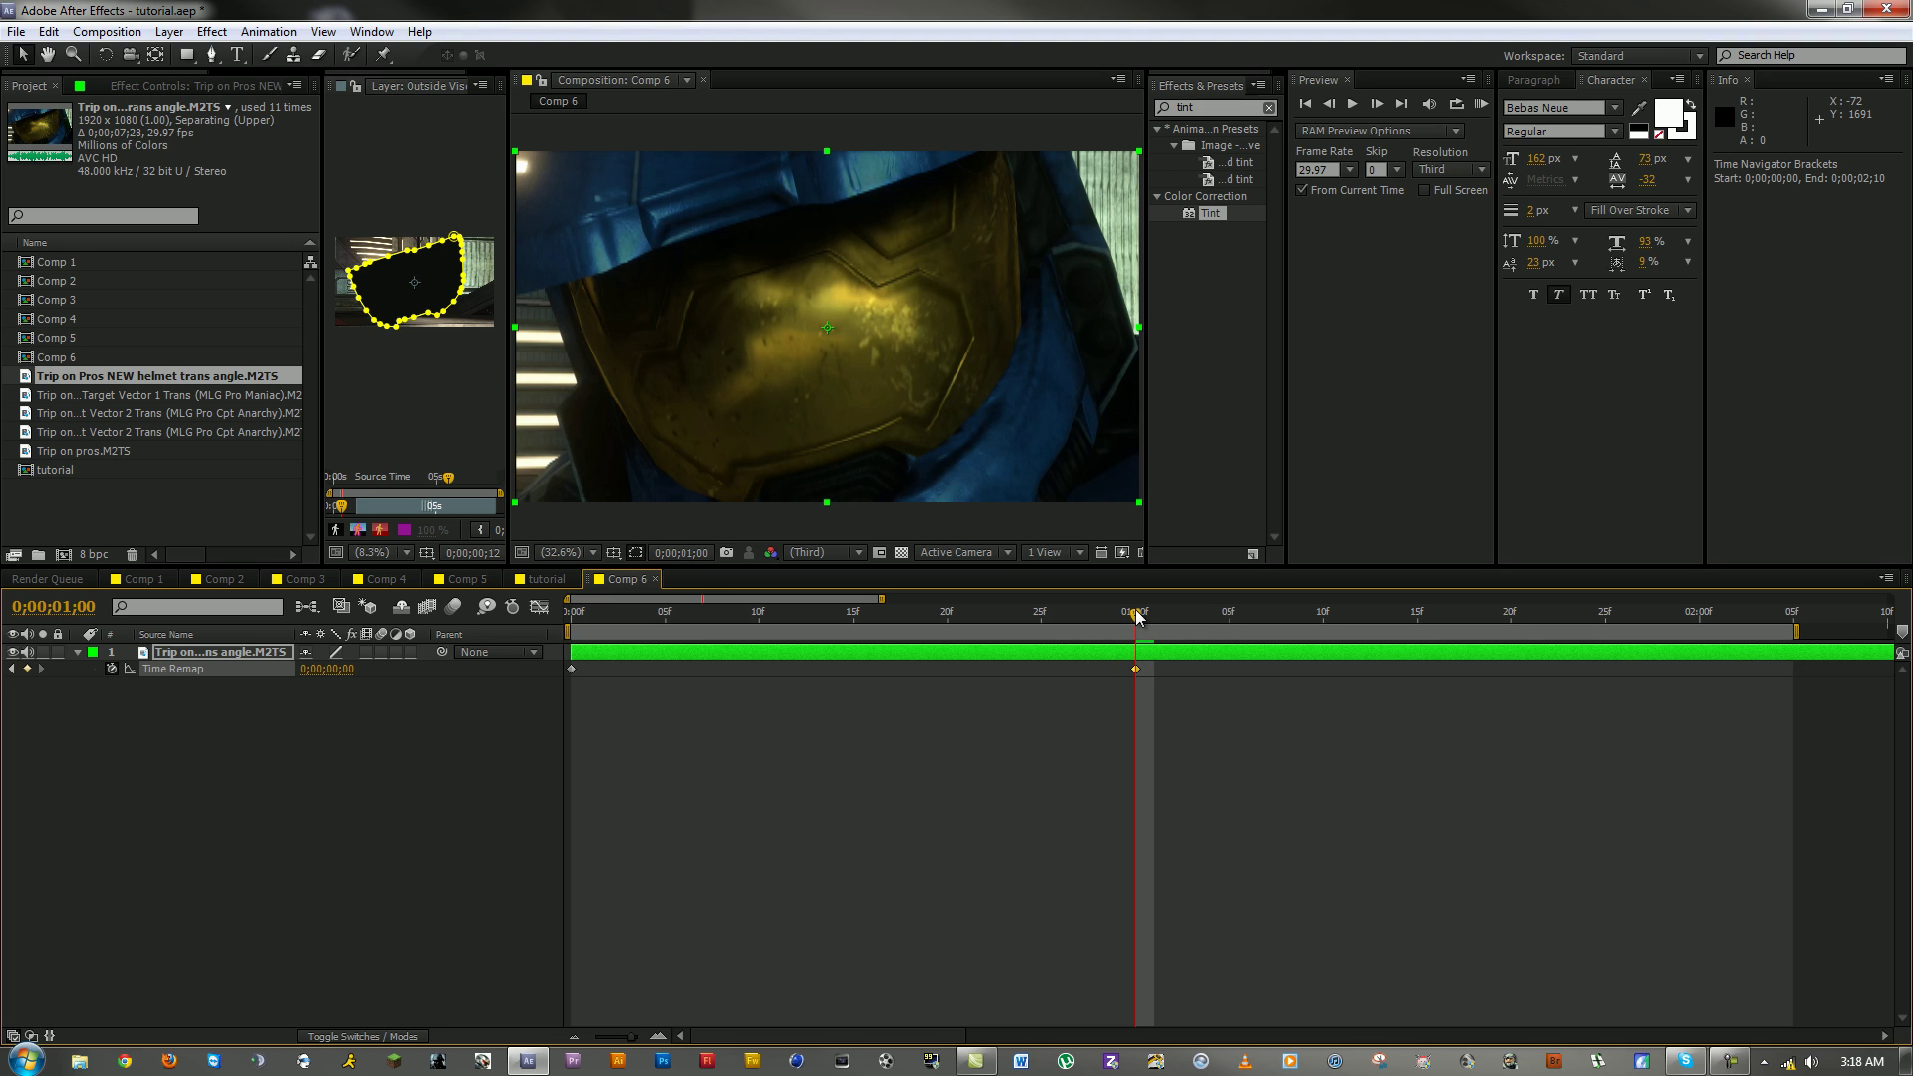
Step: Move the closing Time Remap keyframe to 0;00;01;10 and save the project
drag(1142, 626, 816, 618)
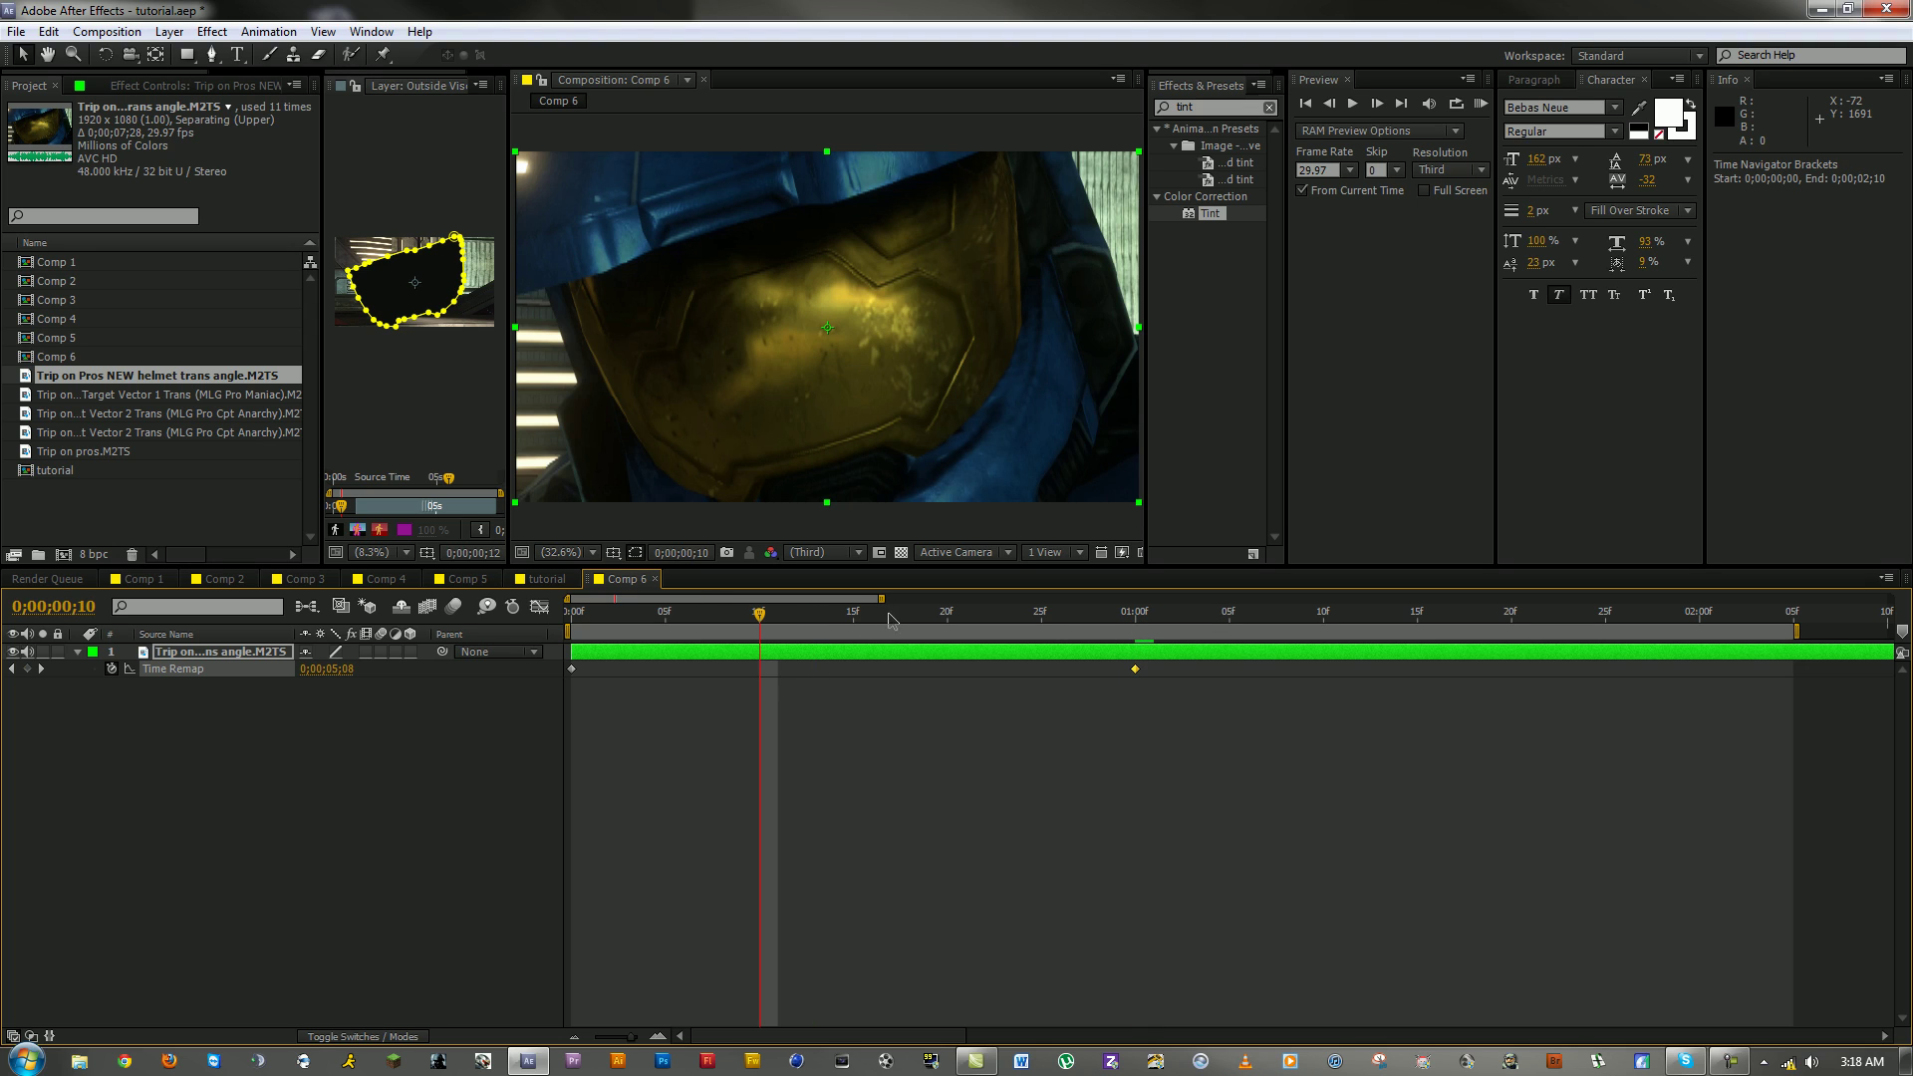
drag(1034, 628, 1228, 628)
drag(1136, 669, 1324, 669)
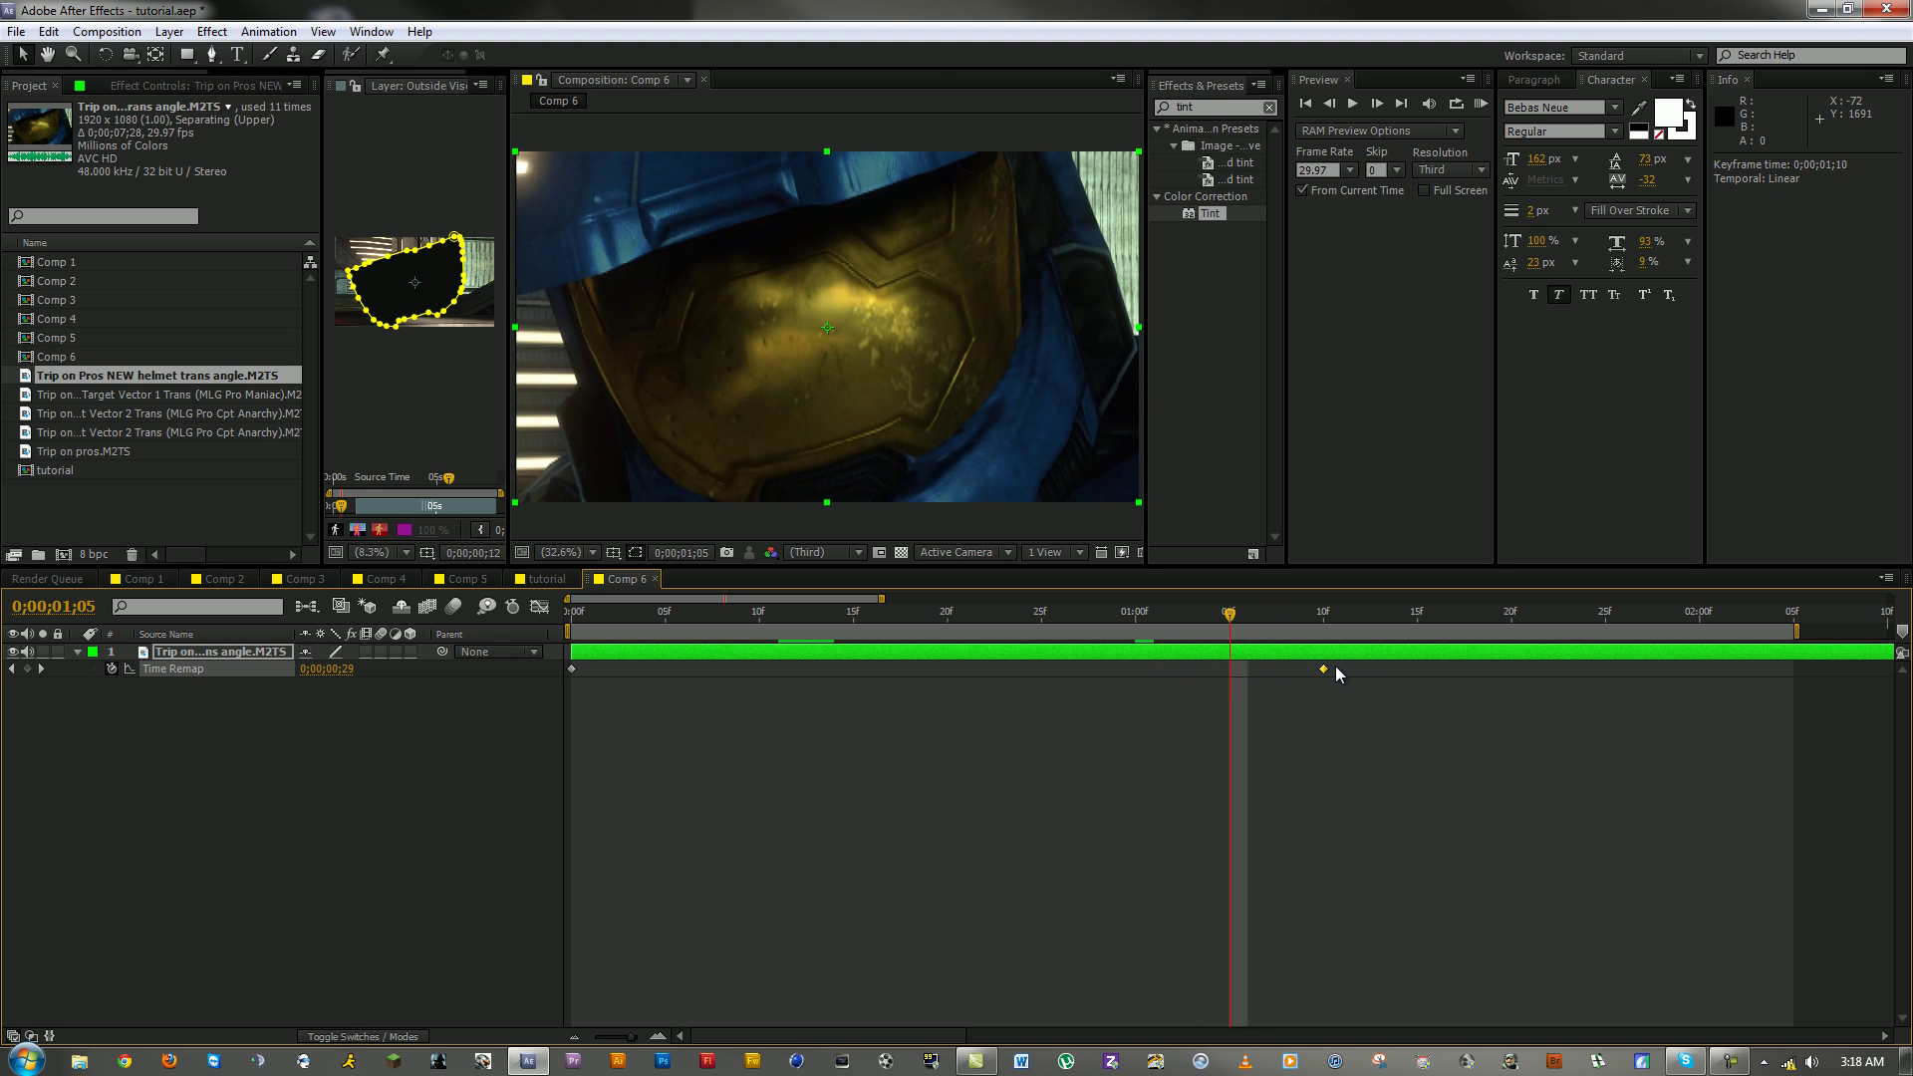
key(ctrl+s)
drag(1191, 628, 1330, 630)
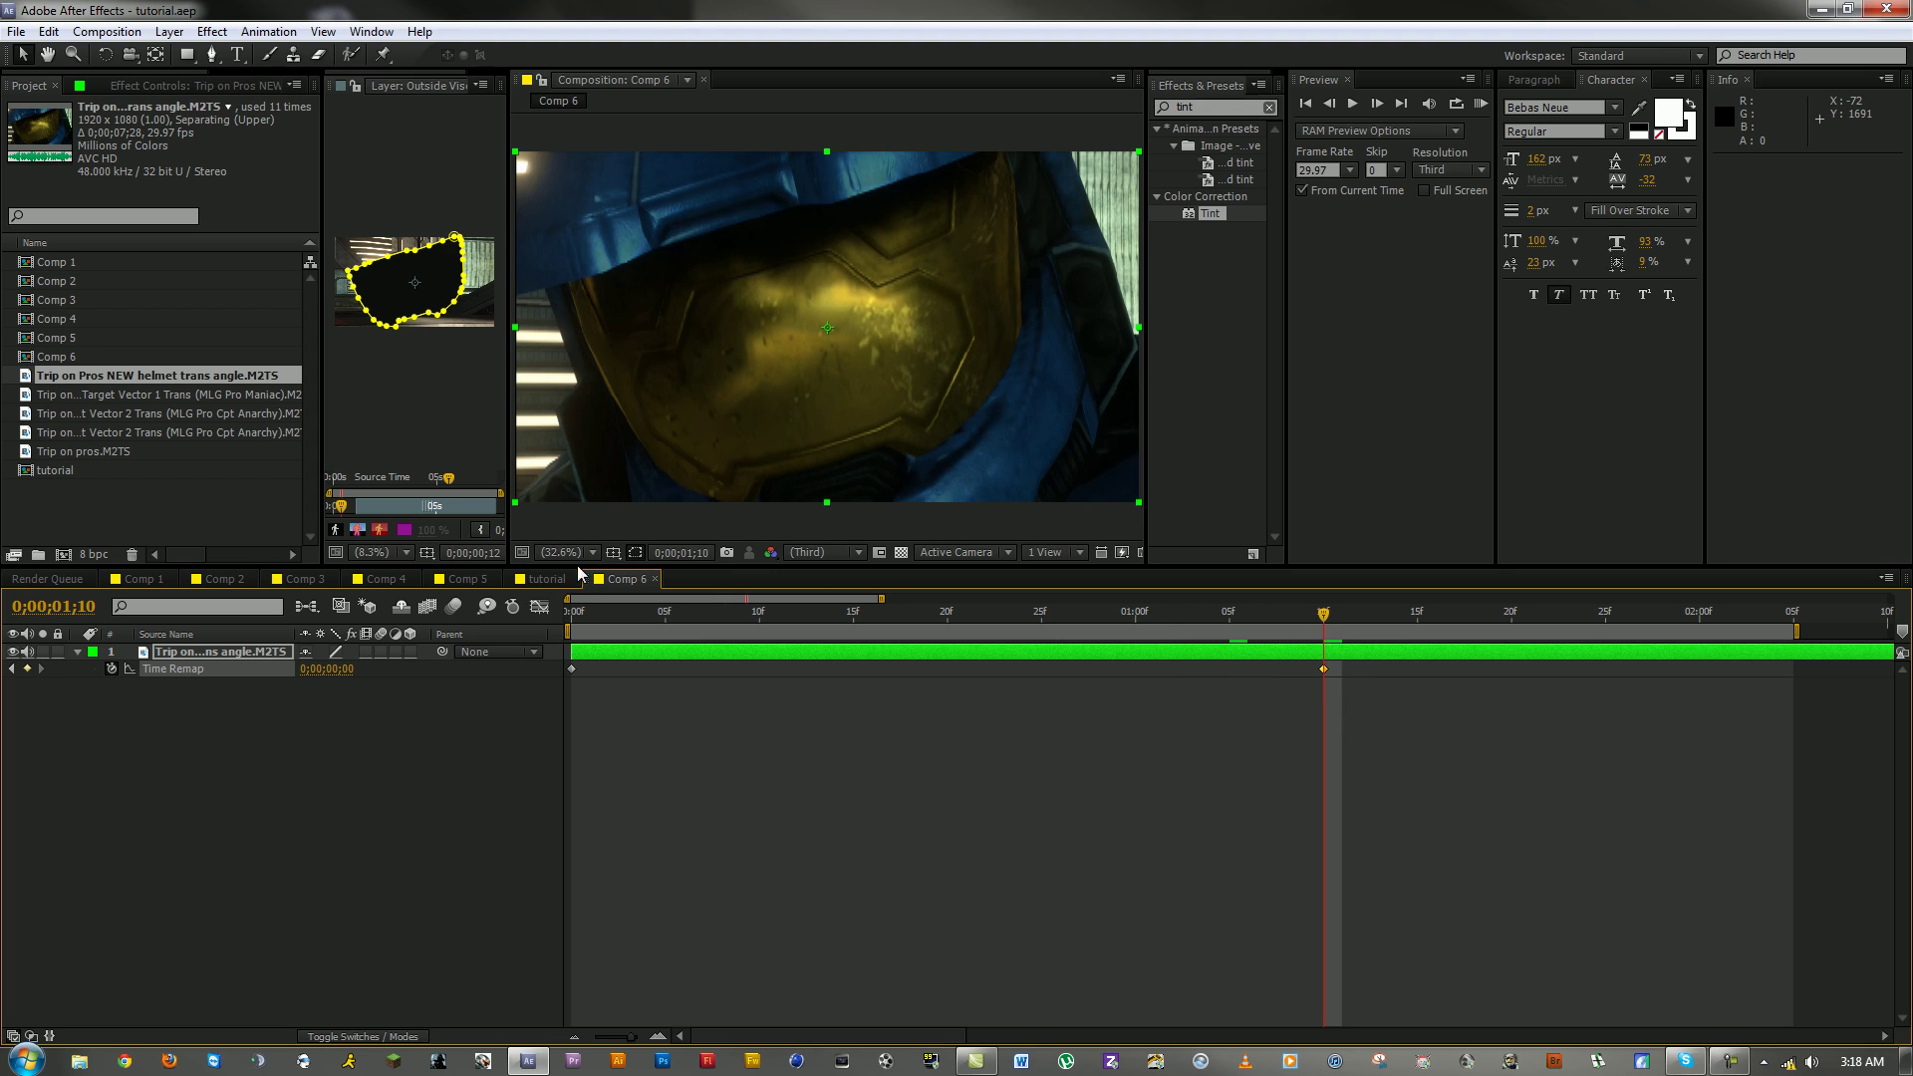
Step: Examine the reversed zoom from its first frames, then frame by frame back from the visor close-up to 0;00;01;00
drag(883, 597, 1027, 598)
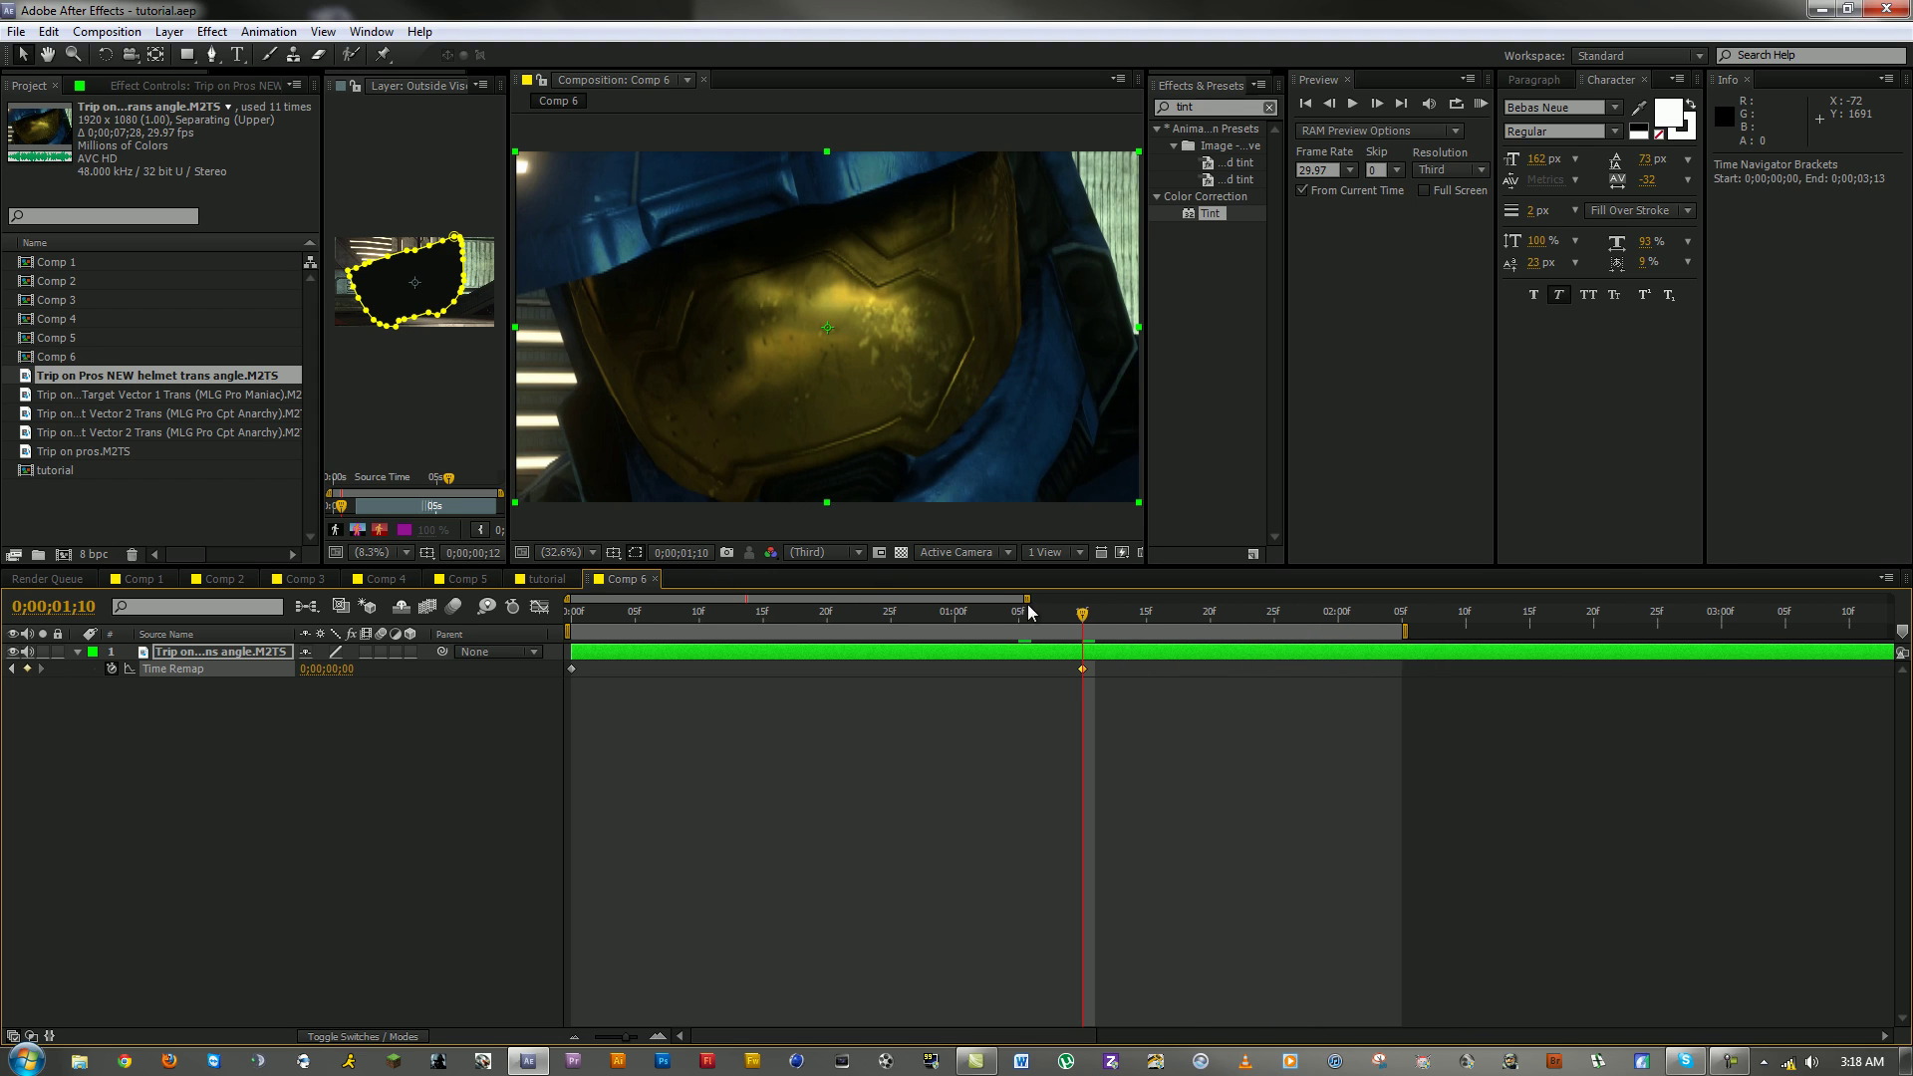
click(954, 612)
key(Home)
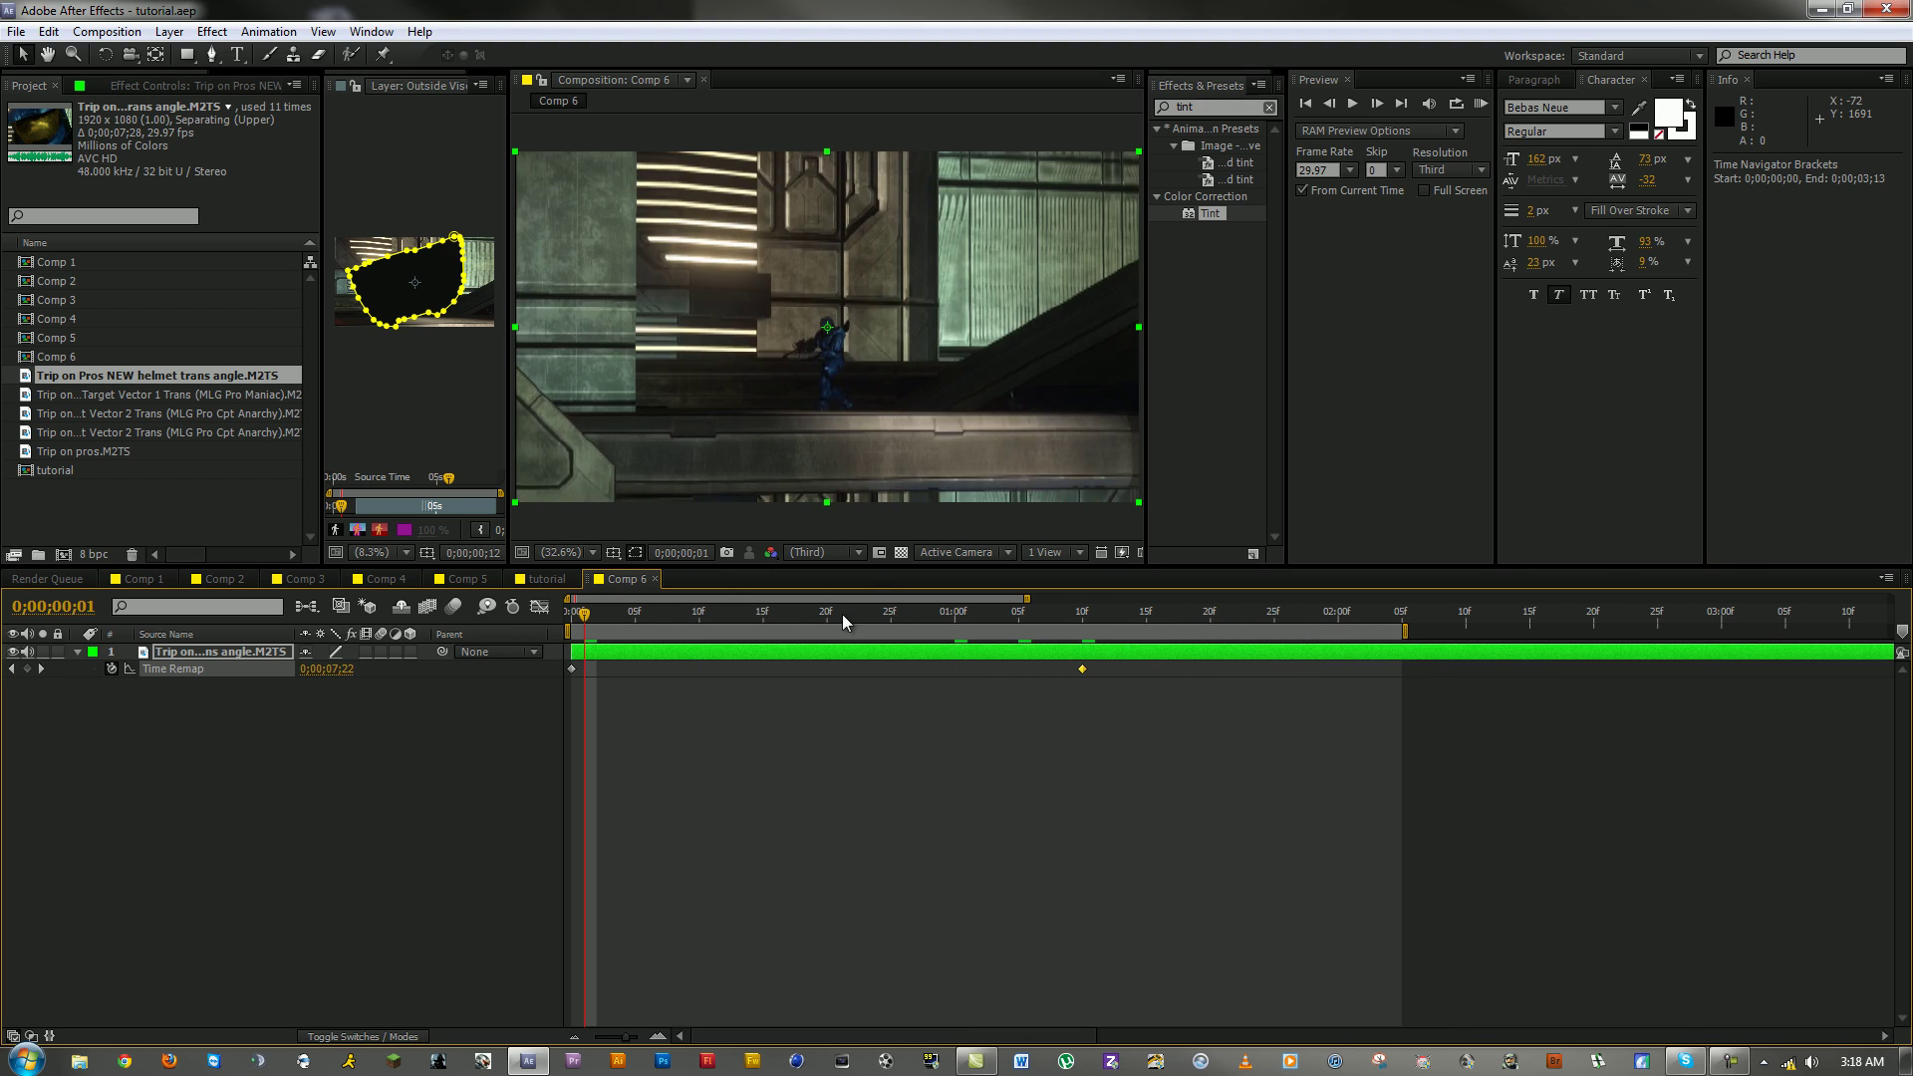
click(1058, 610)
key(Page_Up)
key(Page_Up)
key(Page_Up)
key(Page_Up)
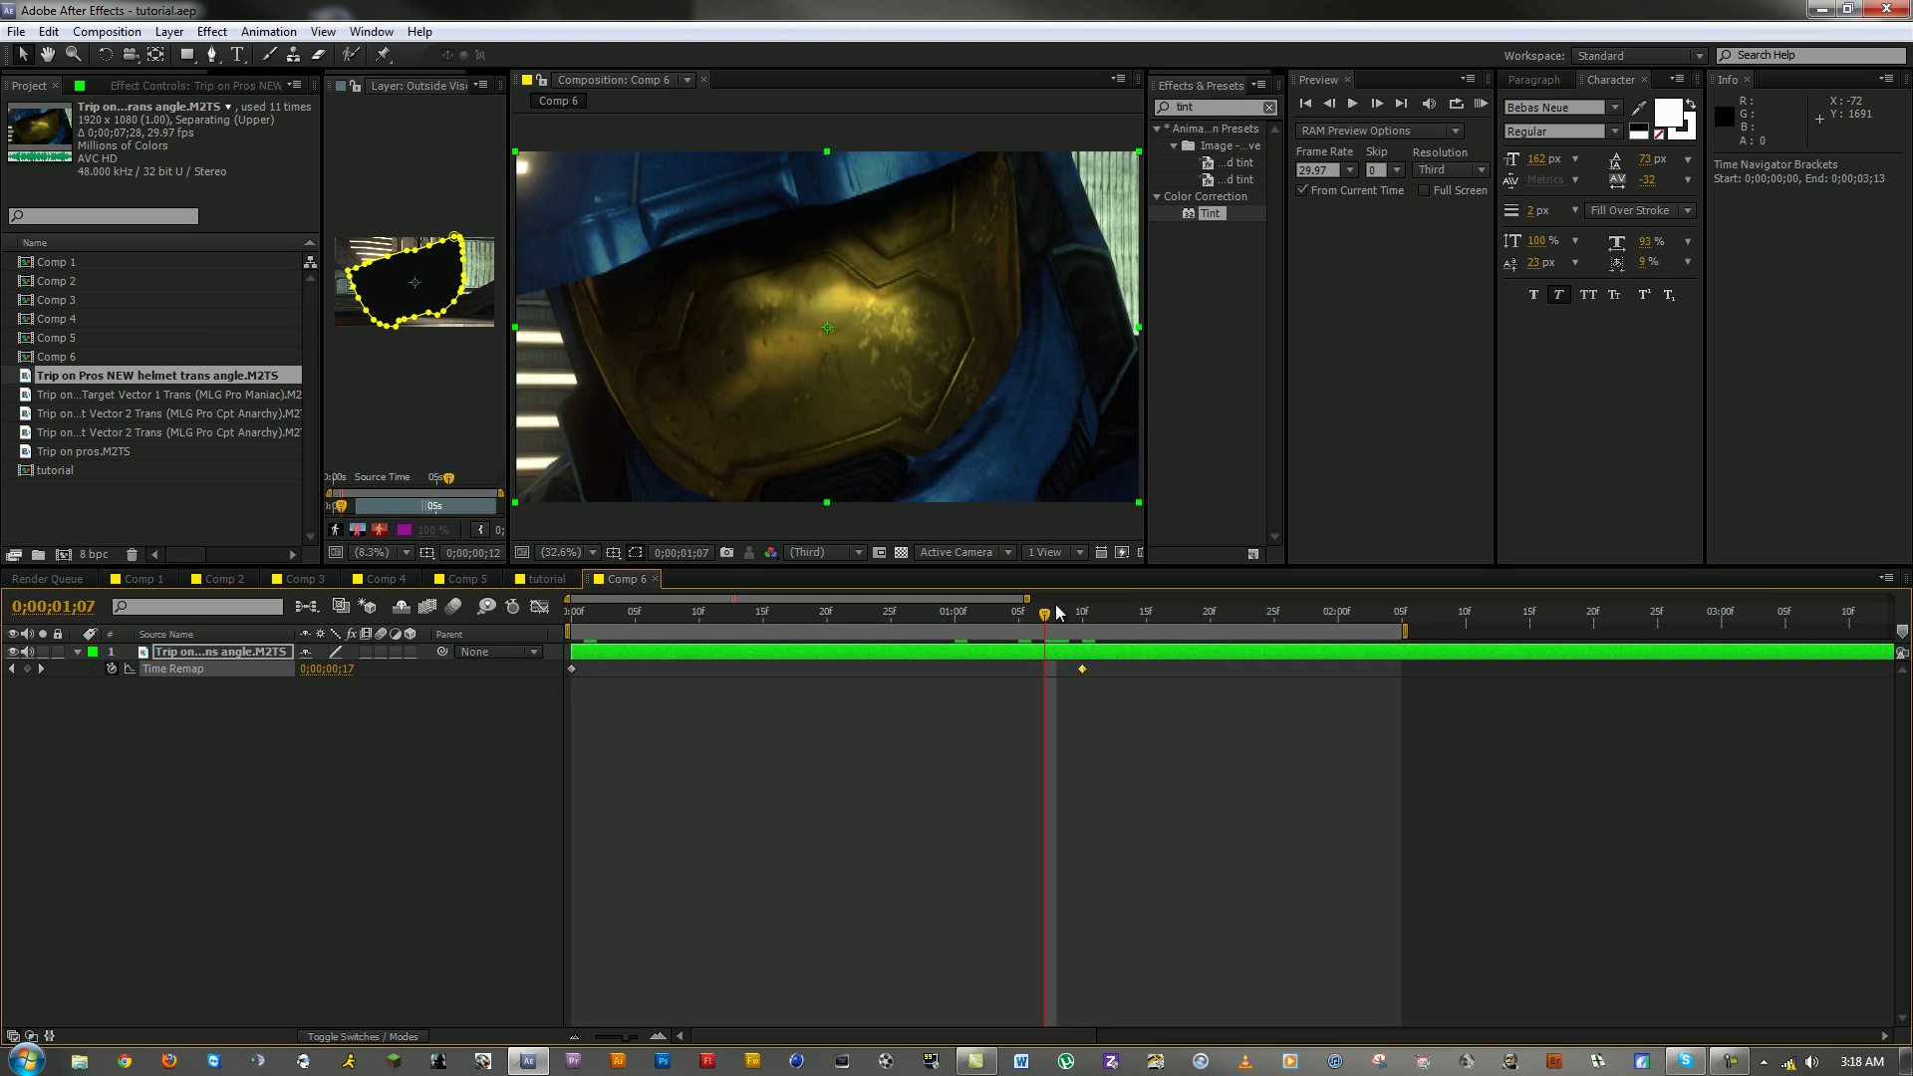
key(Page_Up)
key(Page_Up)
key(Page_Up)
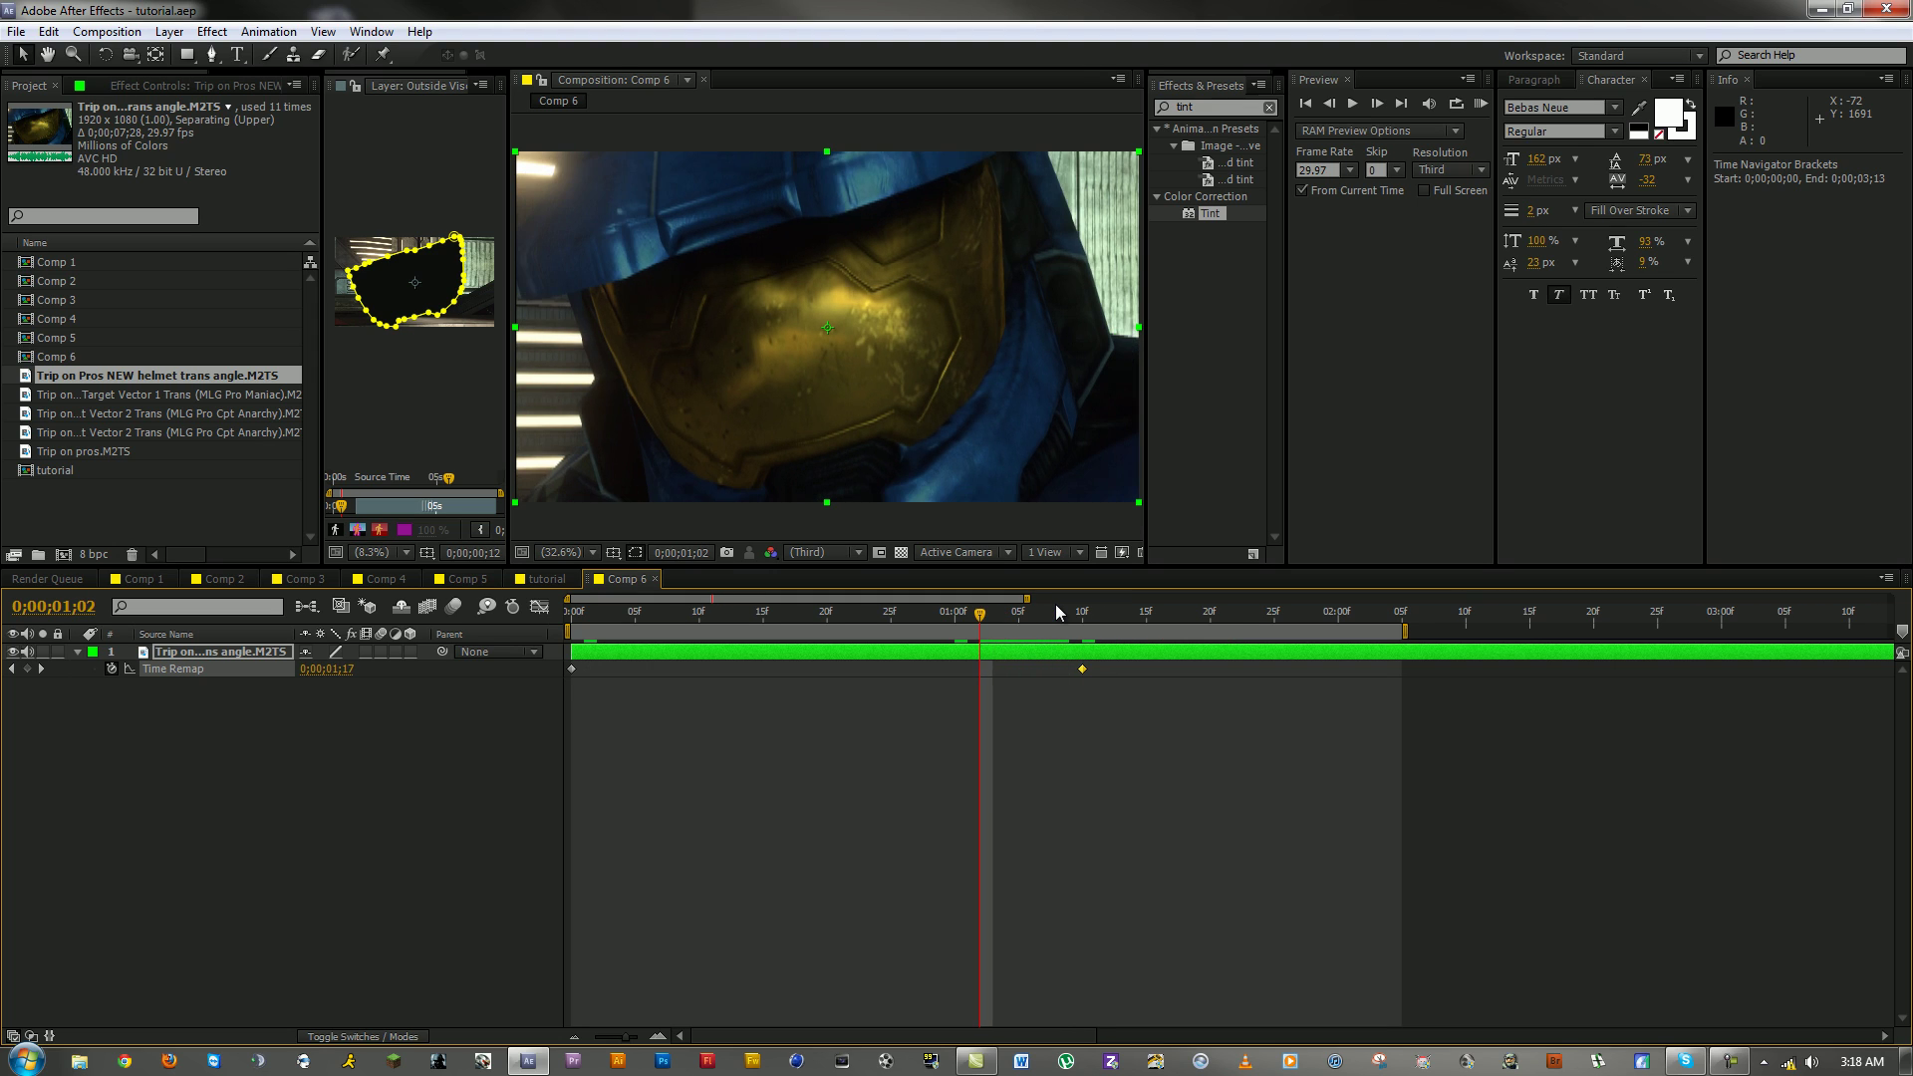
key(Page_Down)
key(Page_Up)
key(Page_Up)
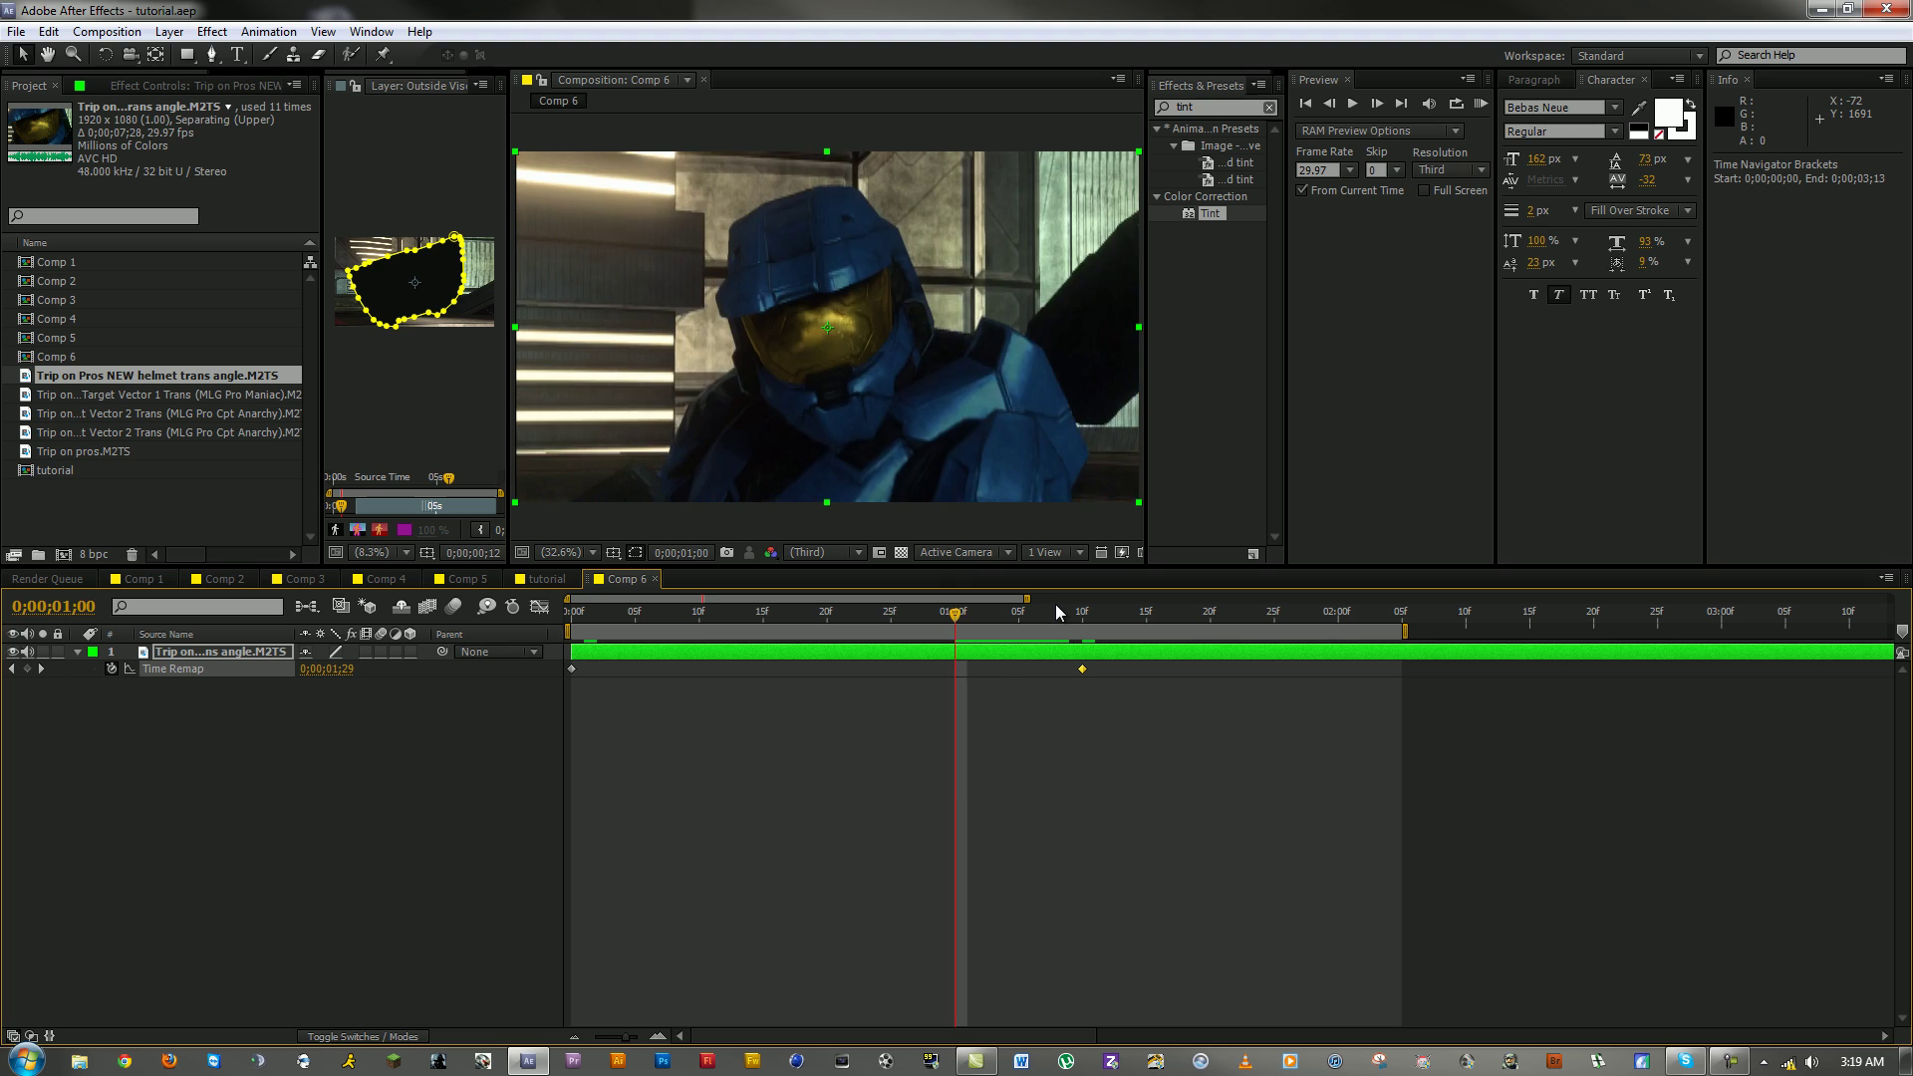
Step: Compare the visor close-up frames around 0;00;01;02 and 0;00;01;03 to find where the visor fills the view
key(Page_Down)
key(Page_Down)
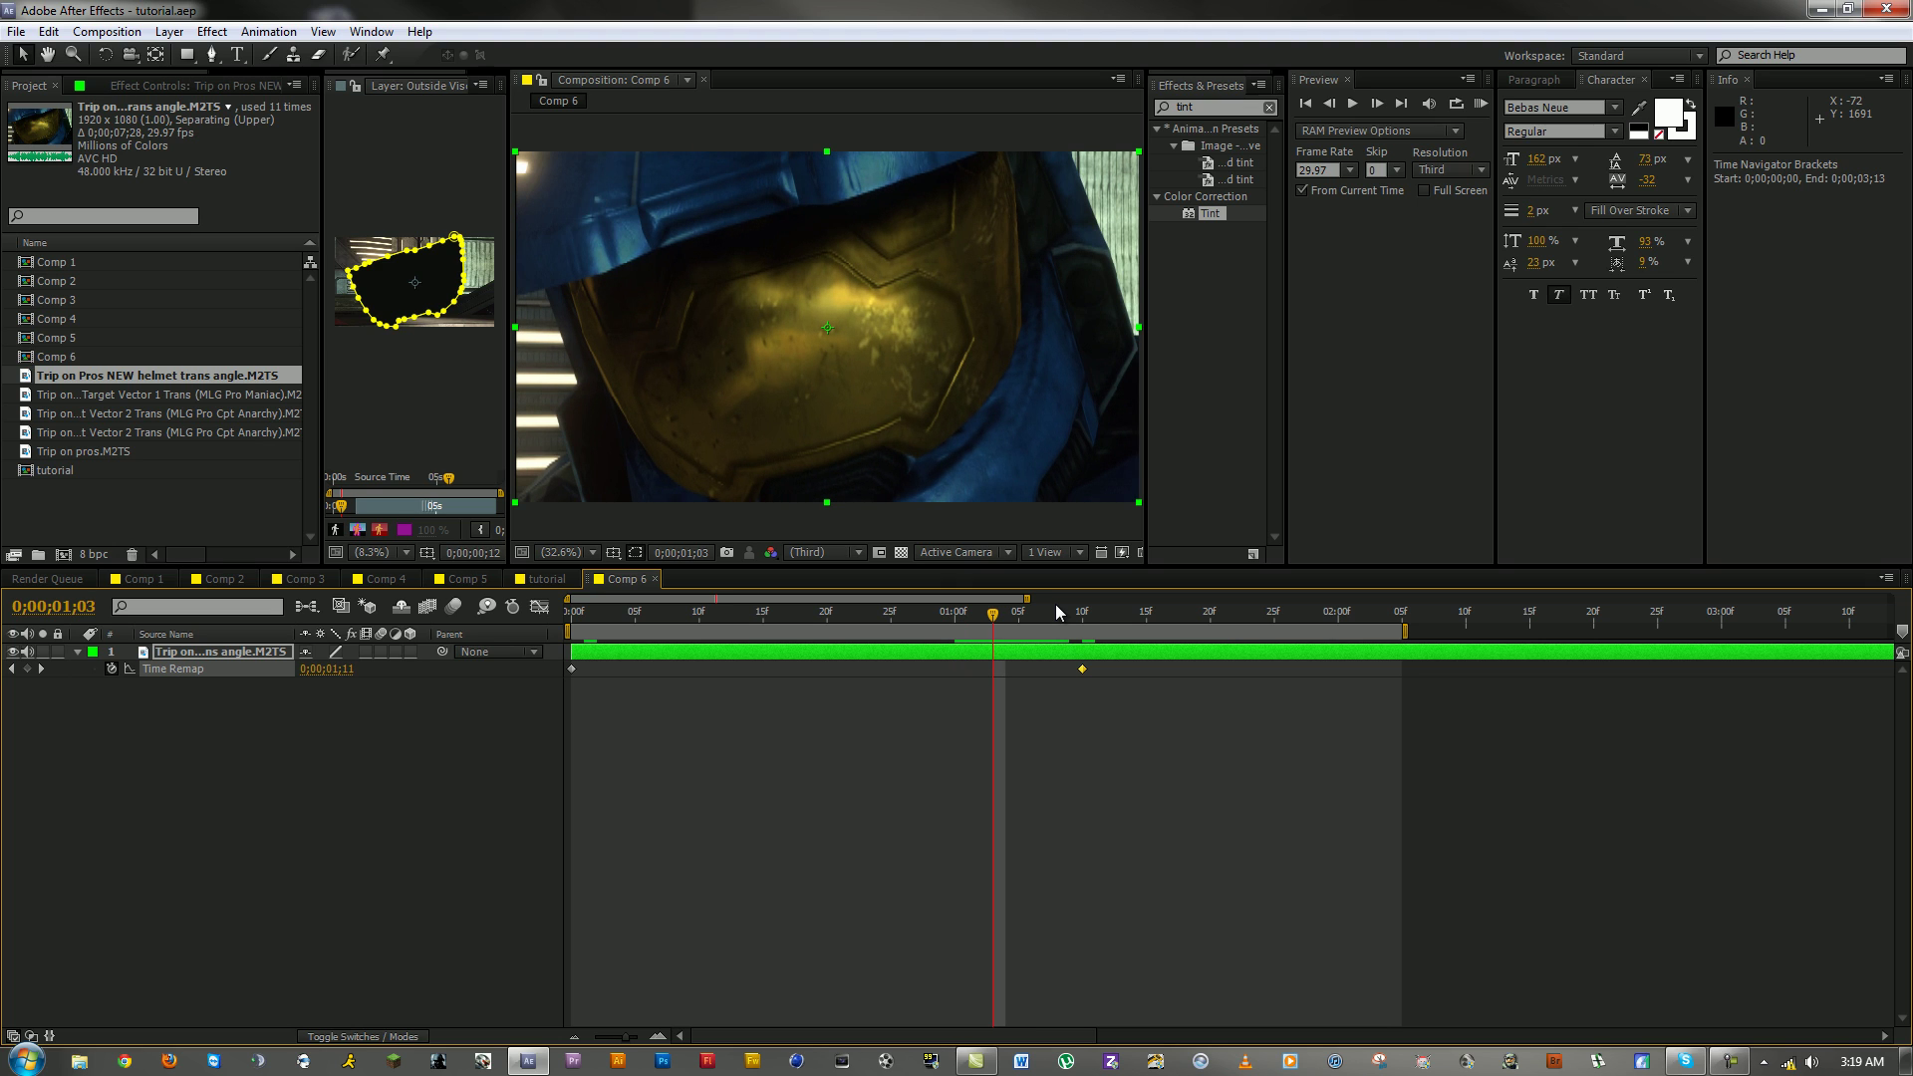
key(Page_Down)
key(Page_Up)
key(Page_Down)
key(Page_Up)
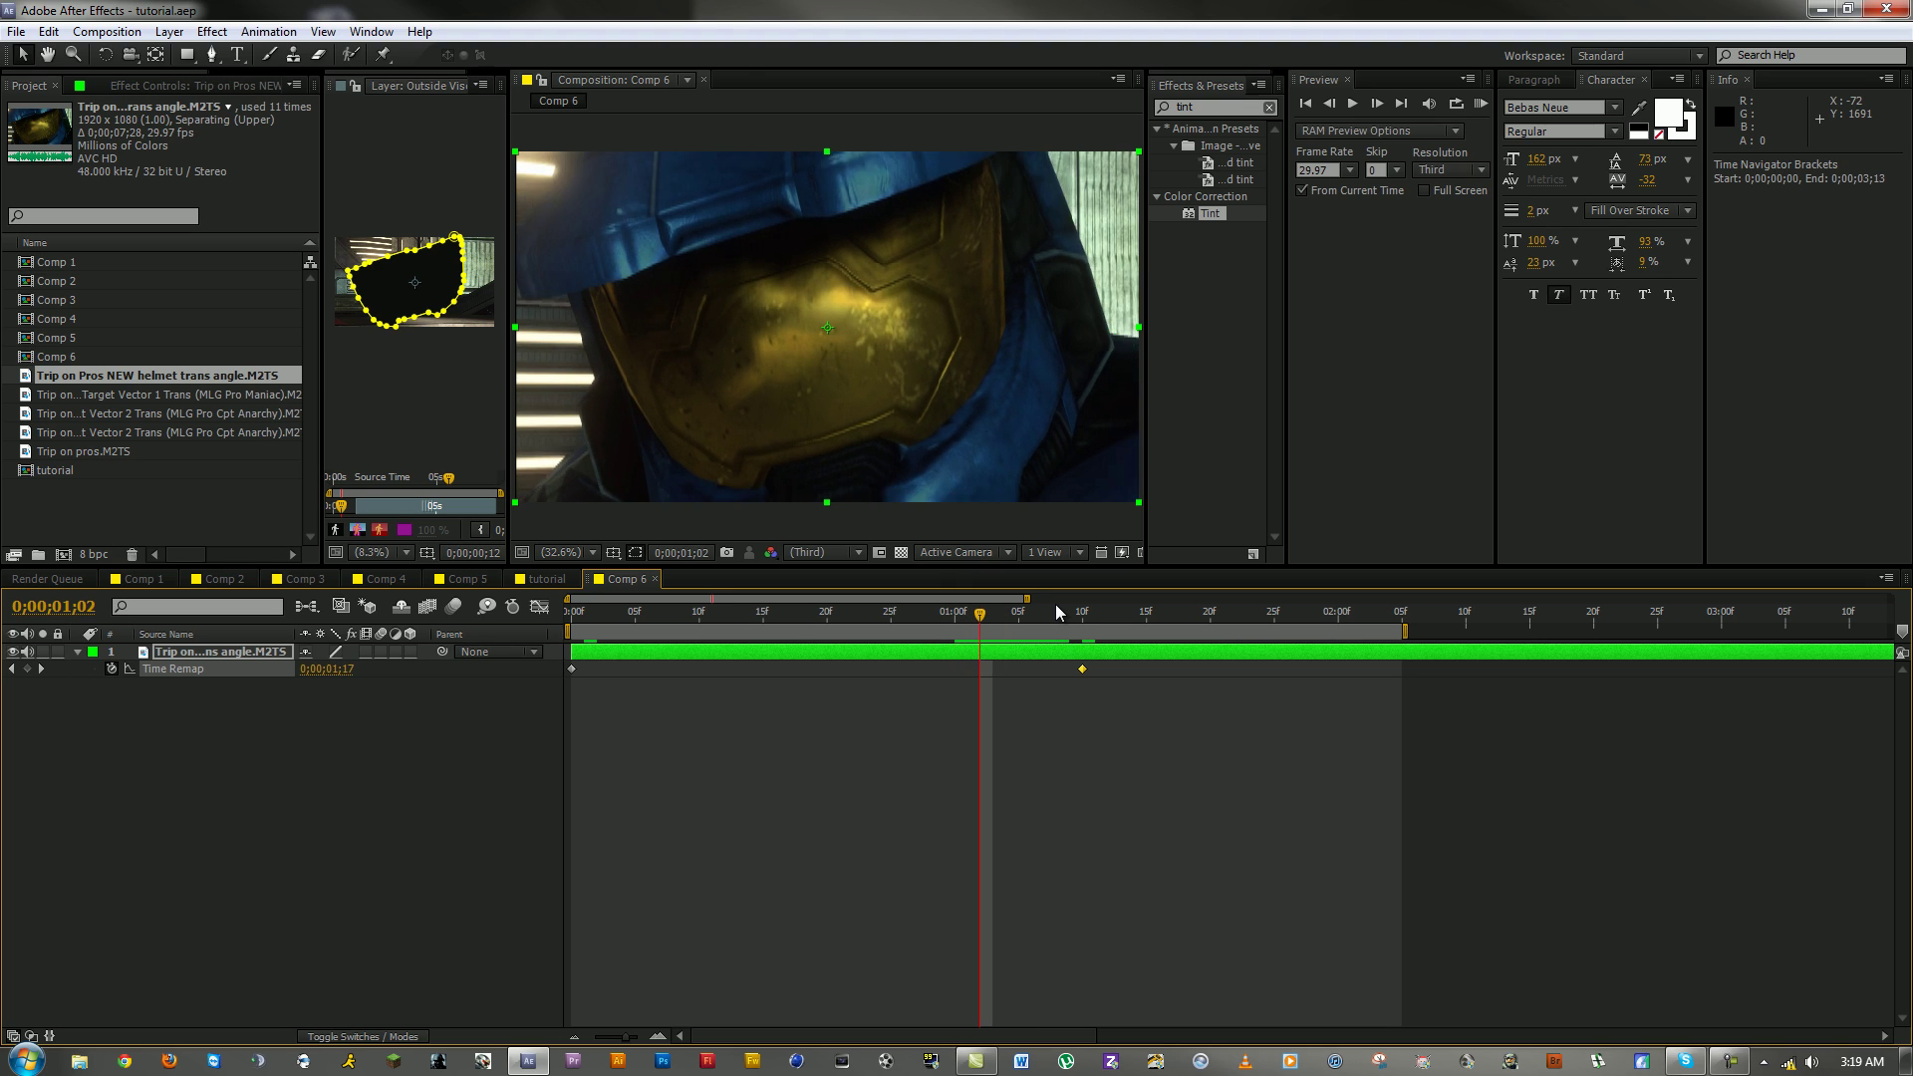
key(Page_Down)
key(Page_Up)
key(Page_Down)
key(Page_Up)
key(Page_Down)
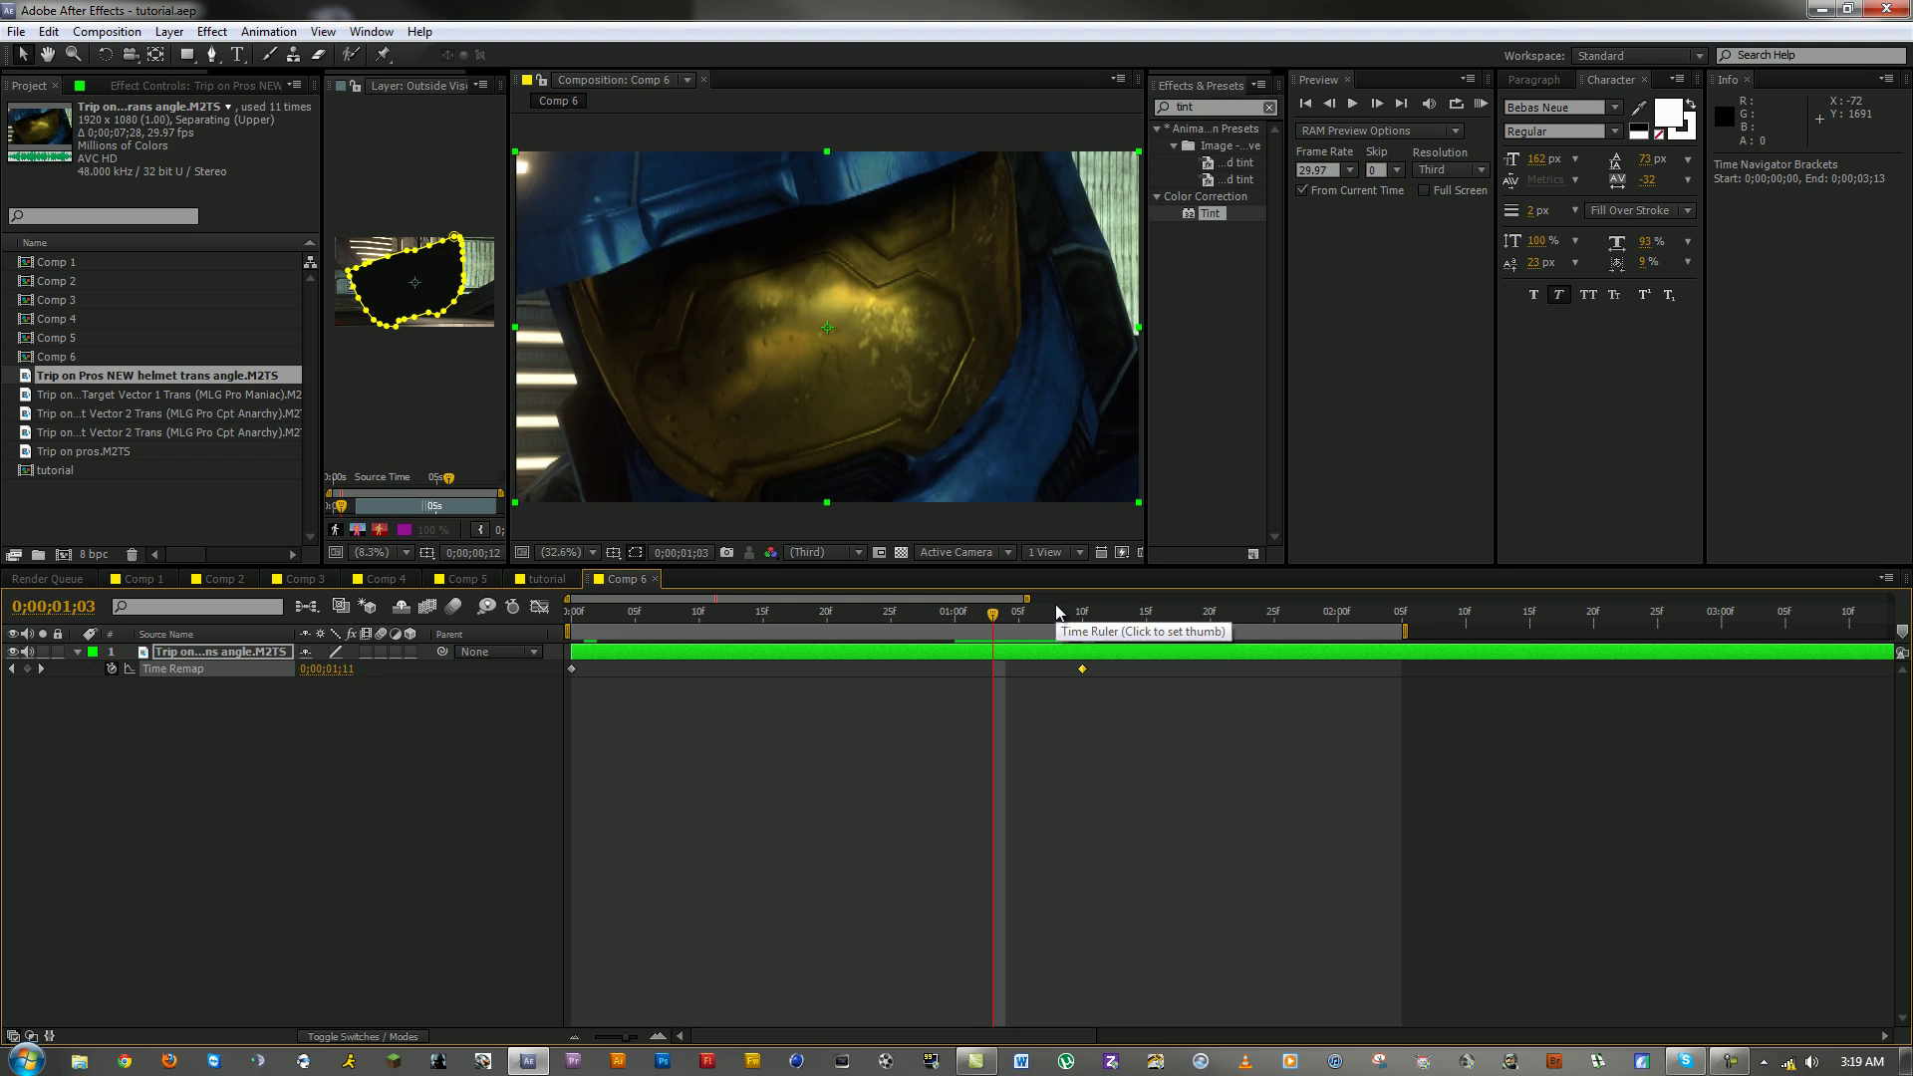
Step: Duplicate the time-remapped clip layer and trim the start of the upper copy to 0;00;01;03
key(Page_Up)
key(Page_Down)
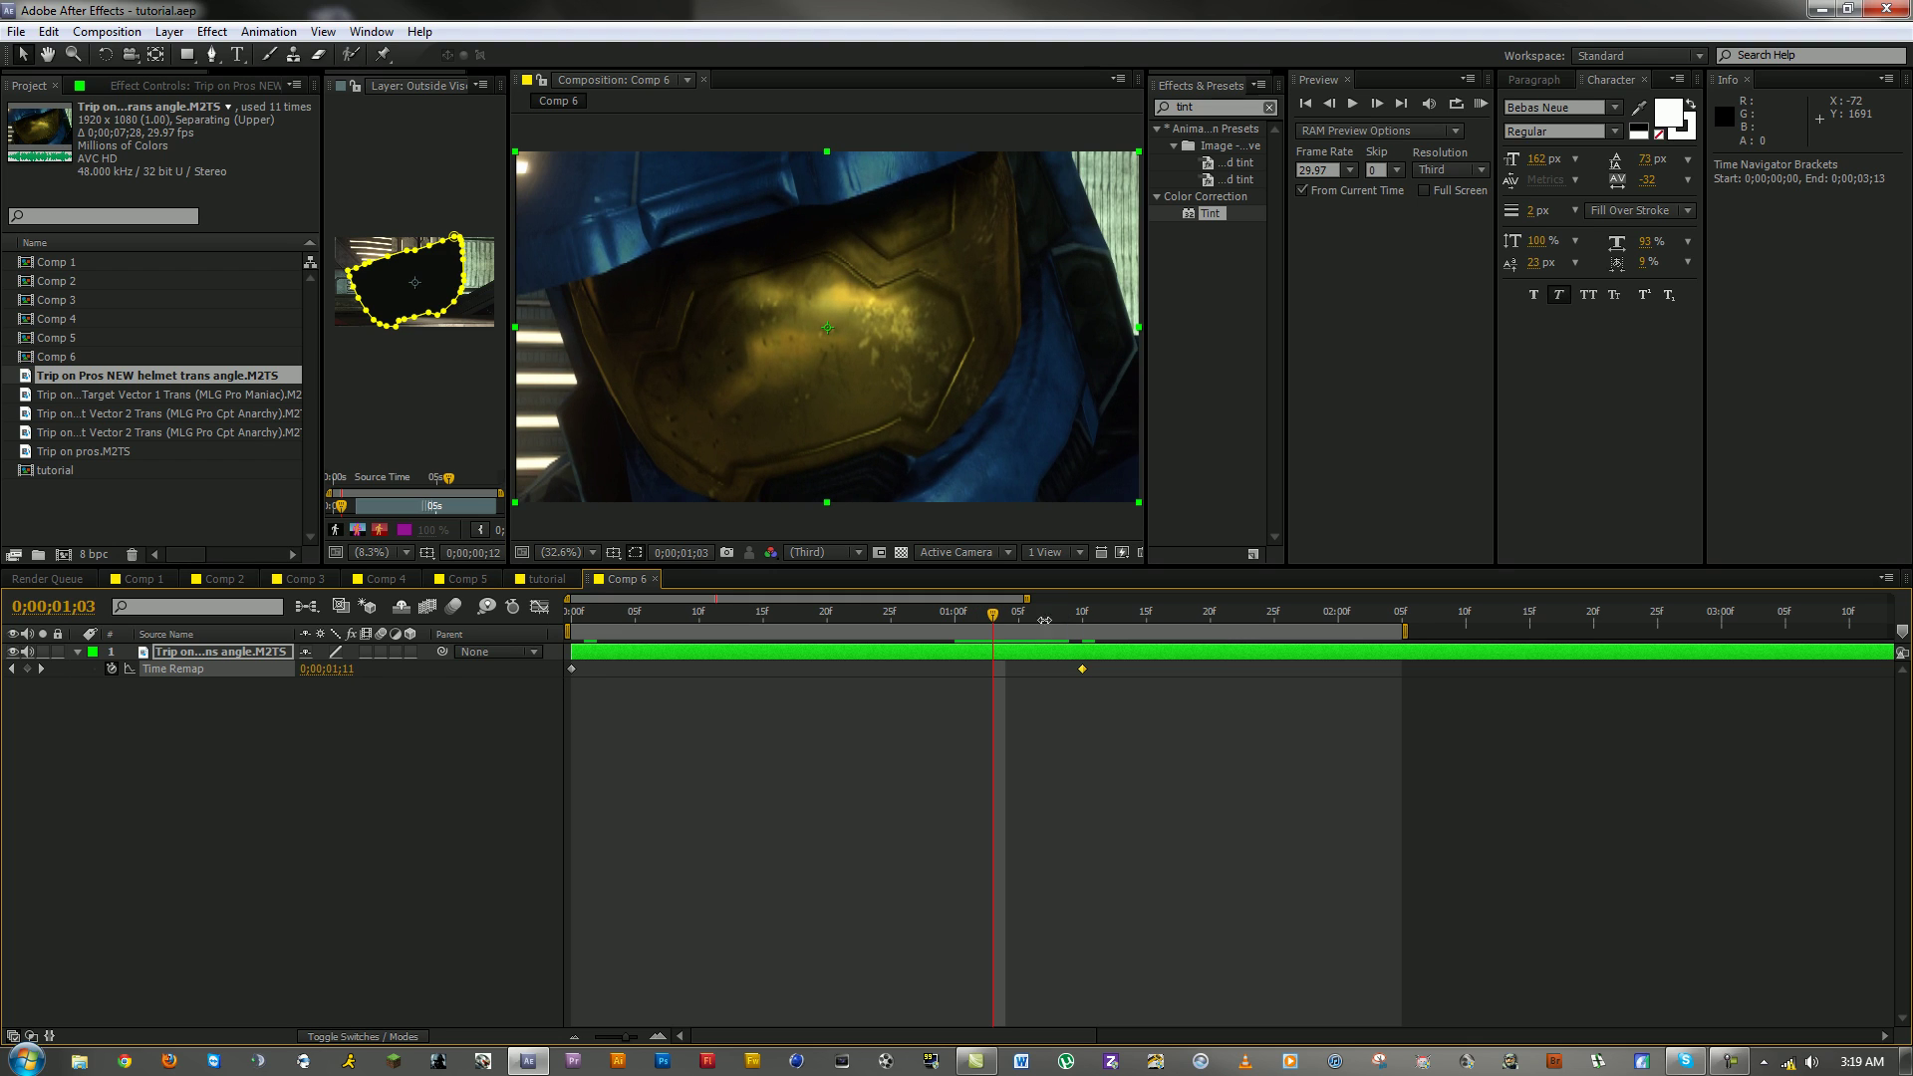
key(ctrl+d)
drag(573, 650, 1005, 650)
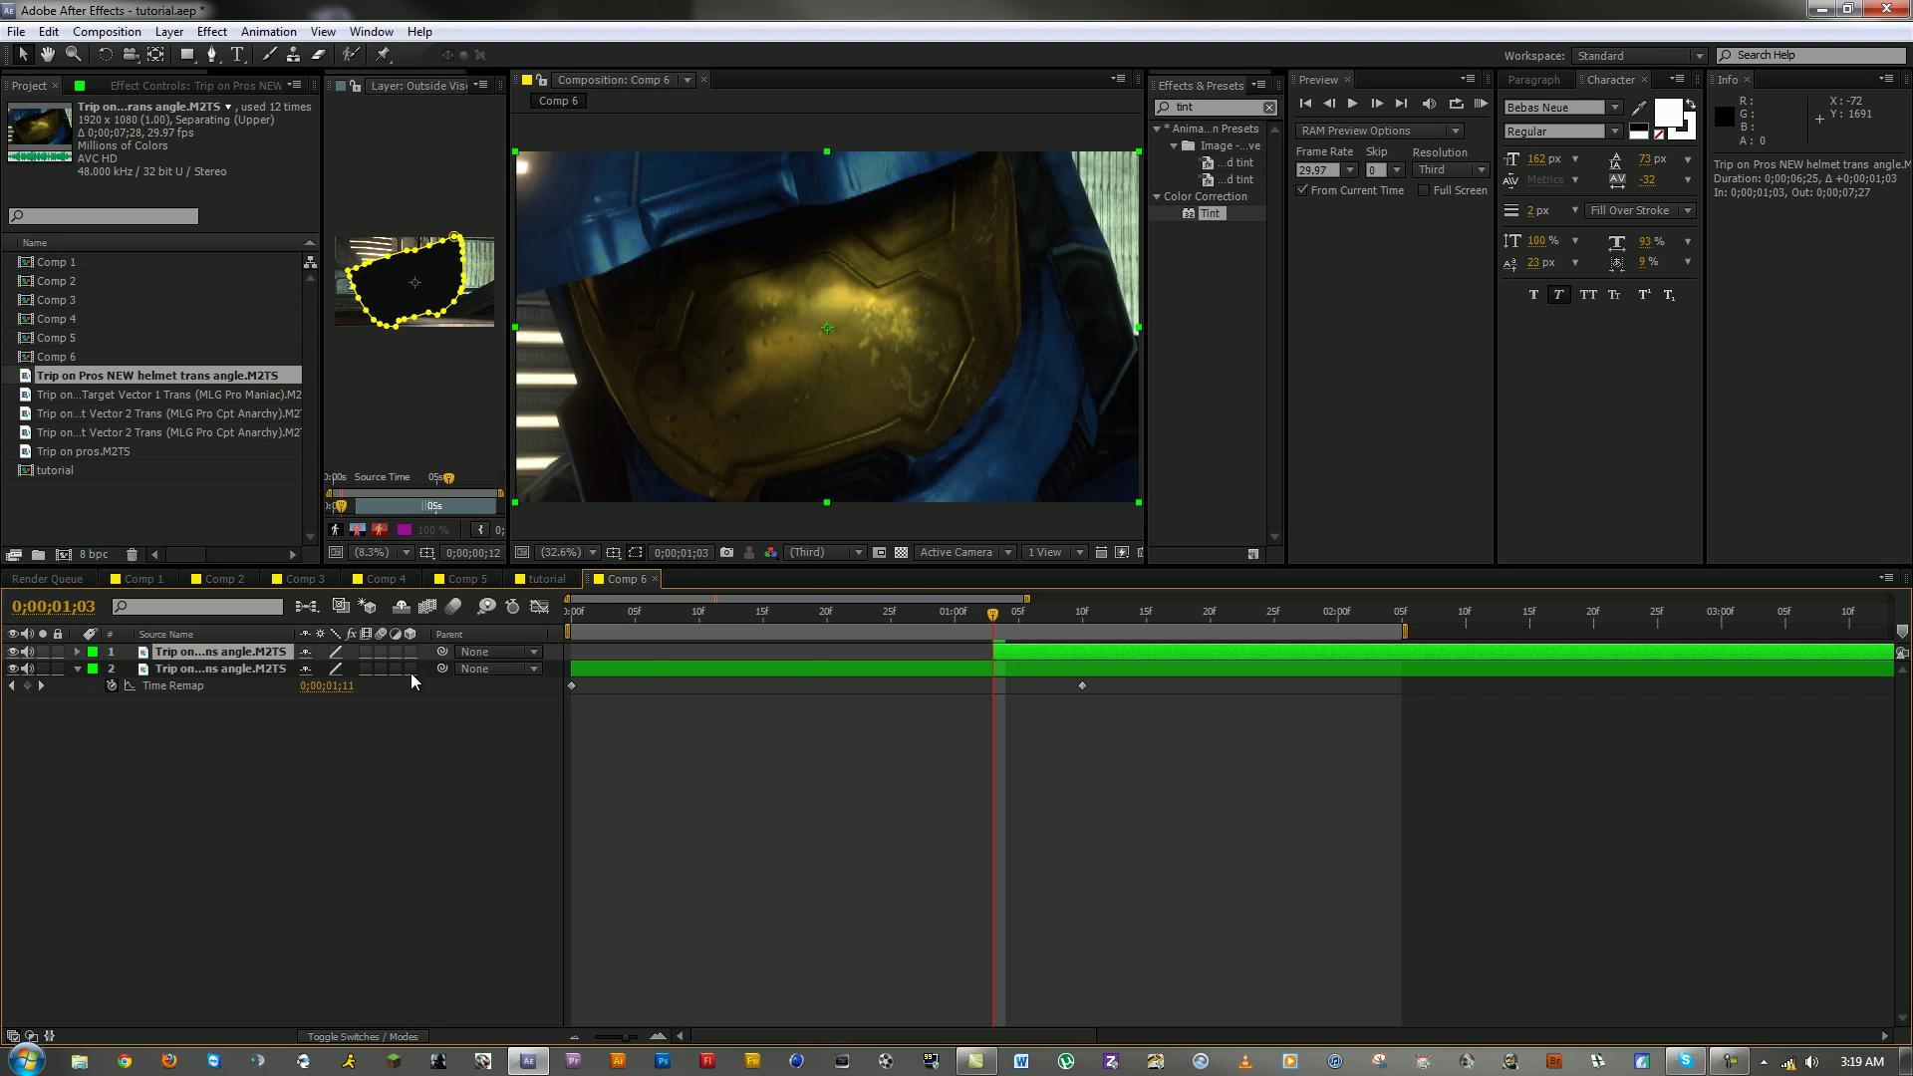
Step: Rename the full-length lower layer "Zoom in angle" and the trimmed upper layer "Visor Outside"
click(209, 669)
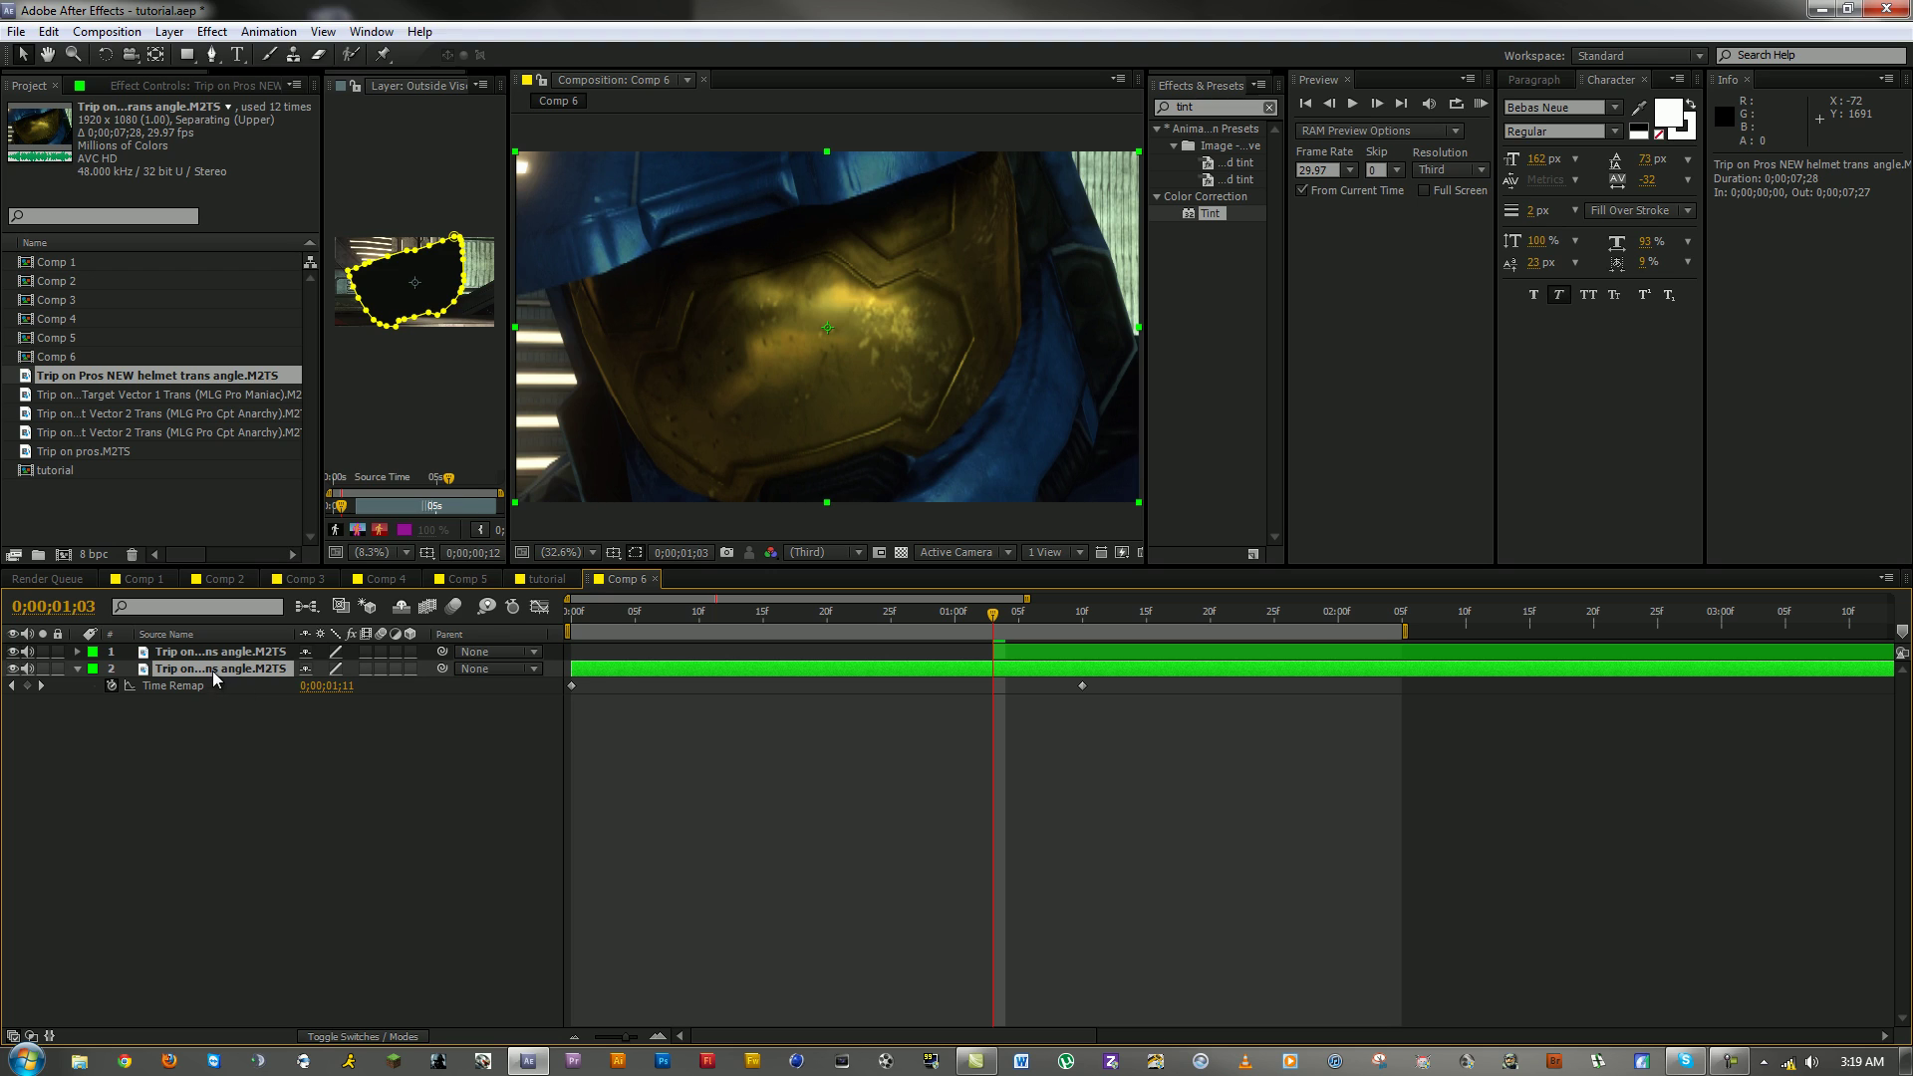
right_click(213, 671)
click(261, 662)
text(Zo)
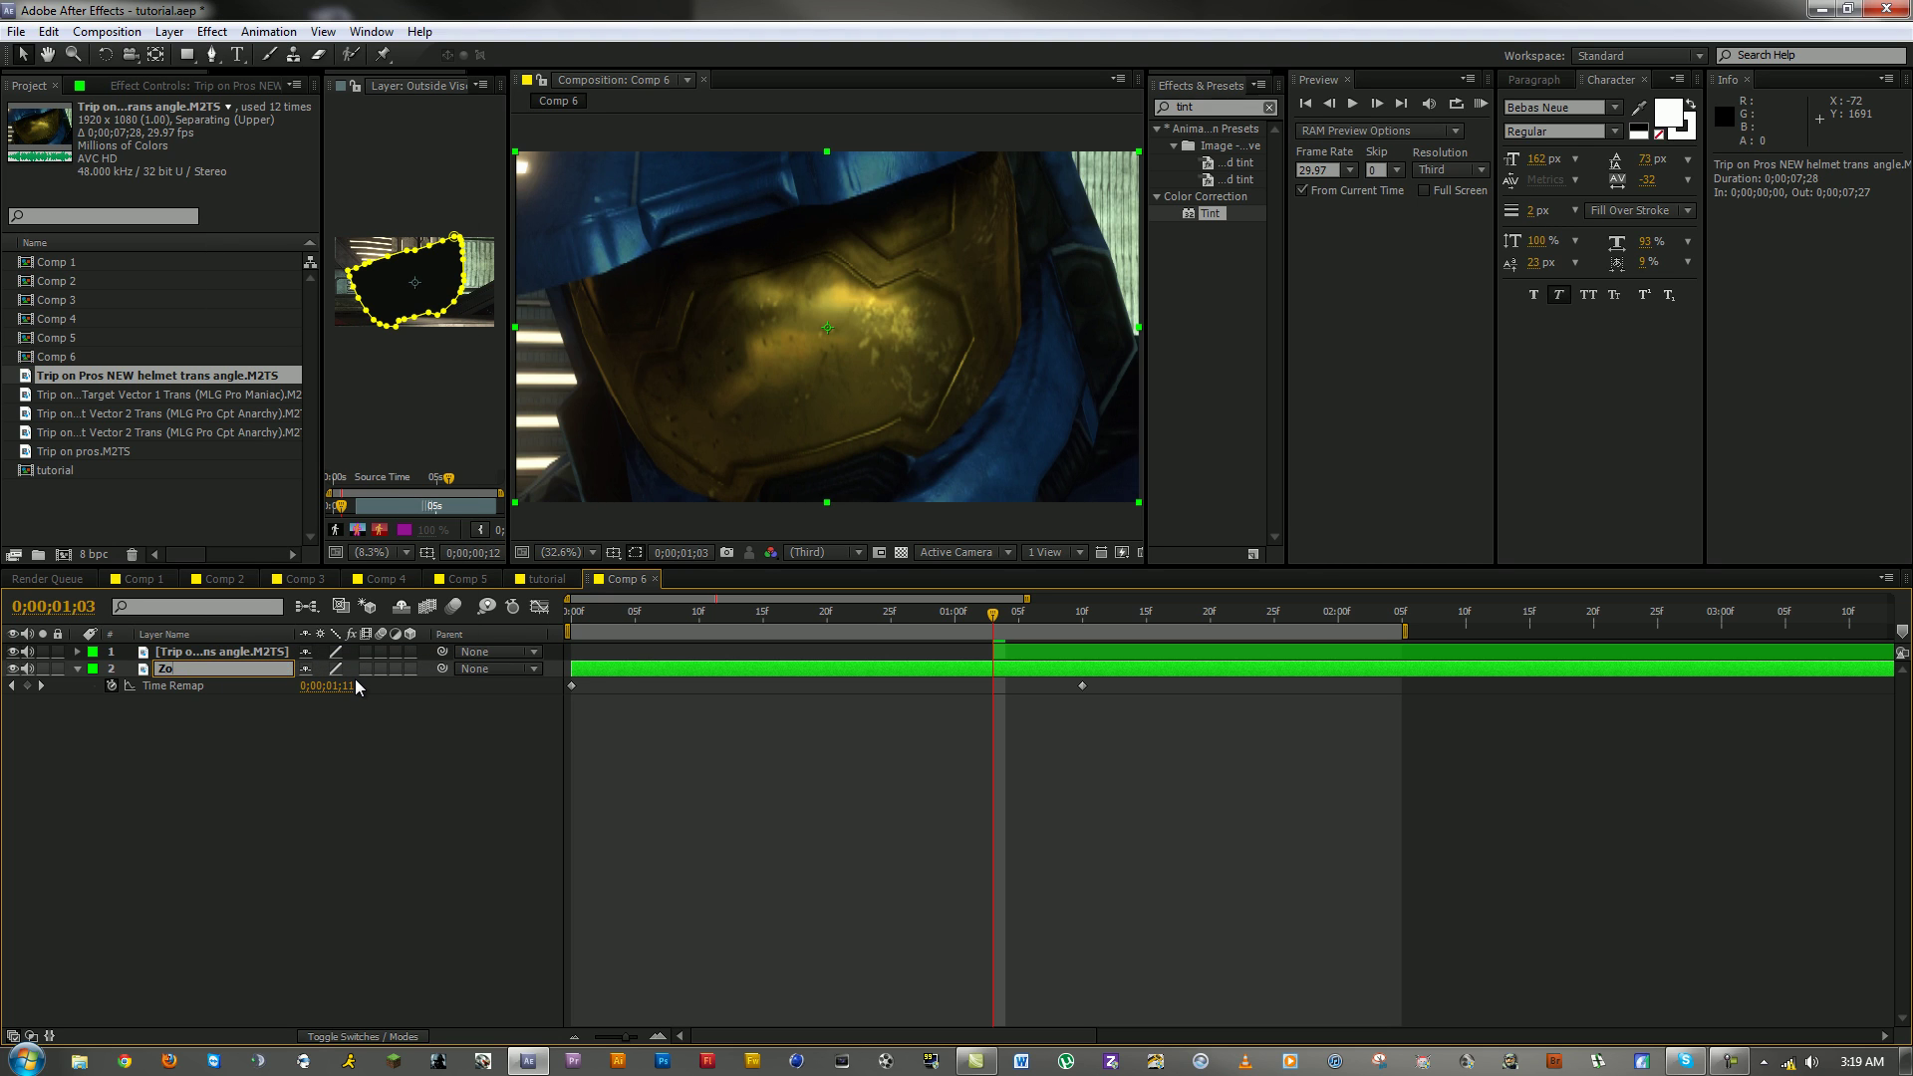
text(om in angle)
key(Return)
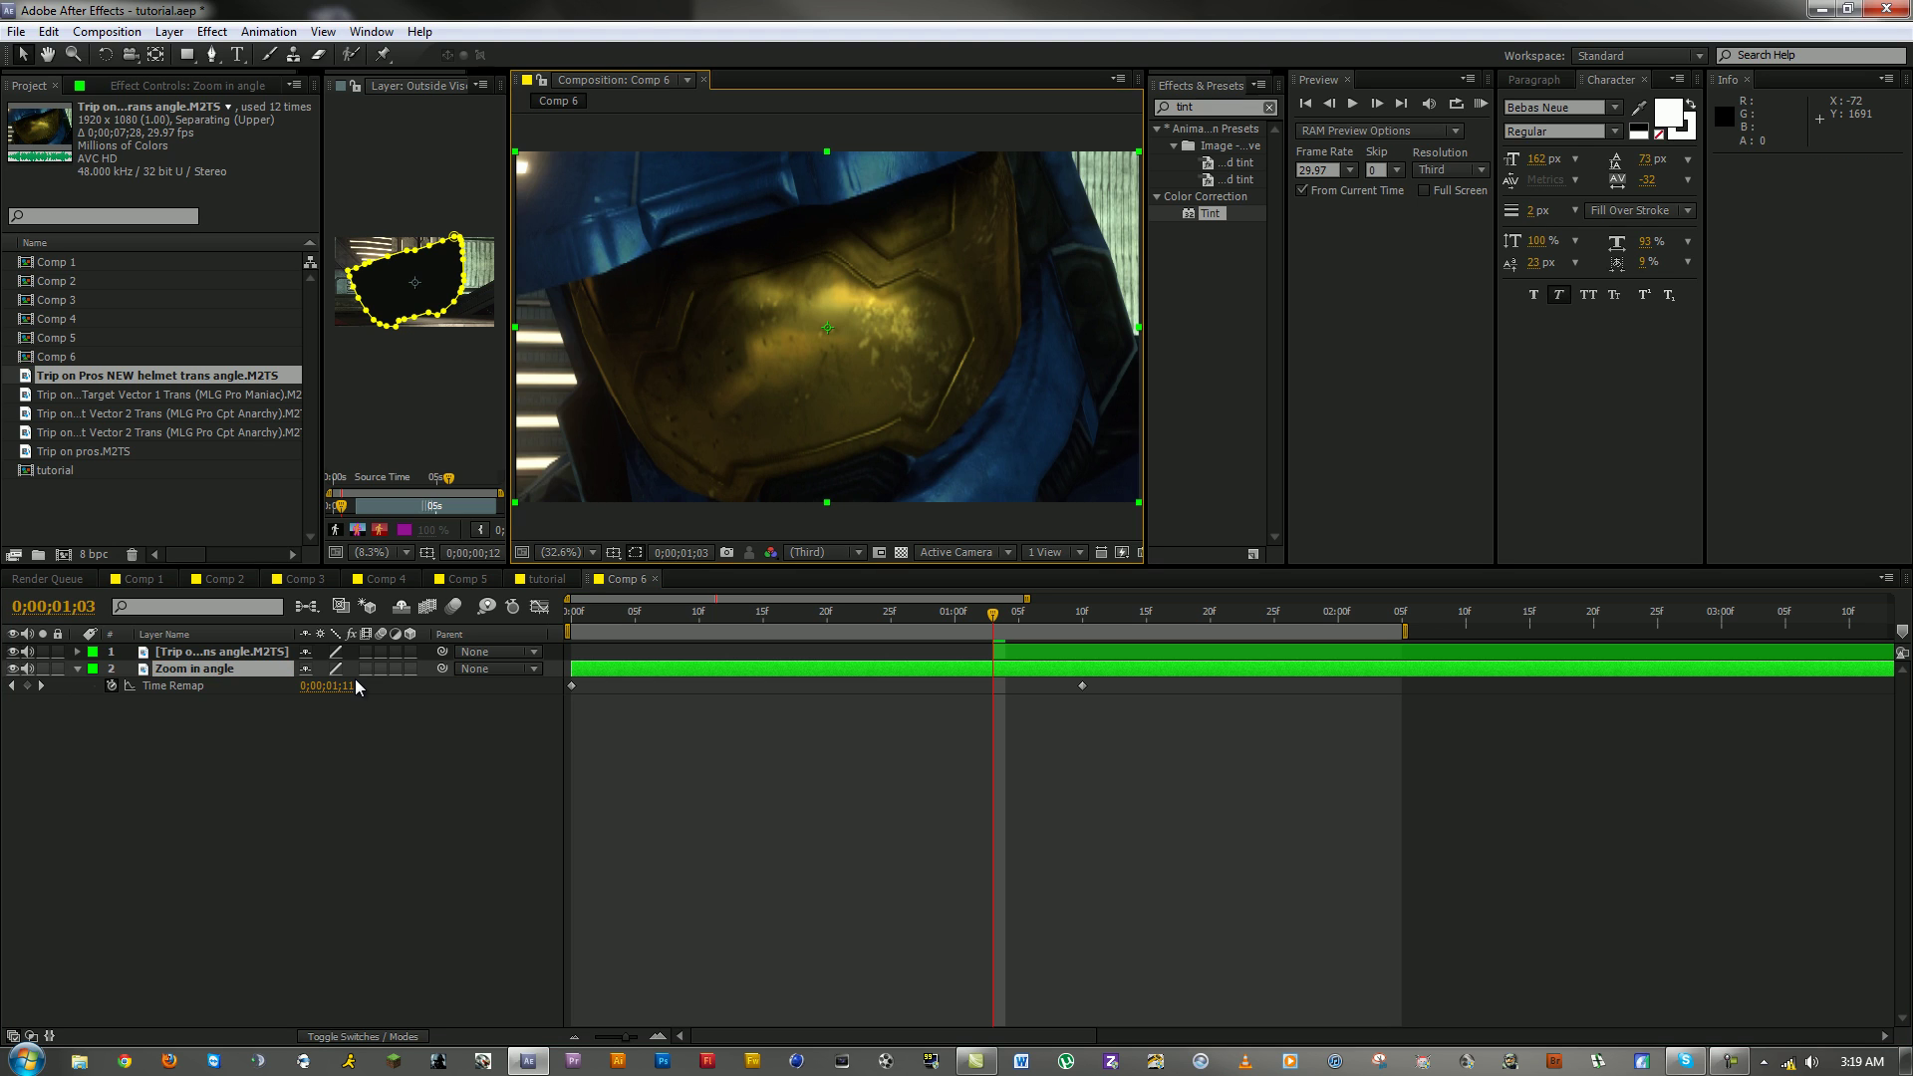
right_click(174, 668)
click(249, 1032)
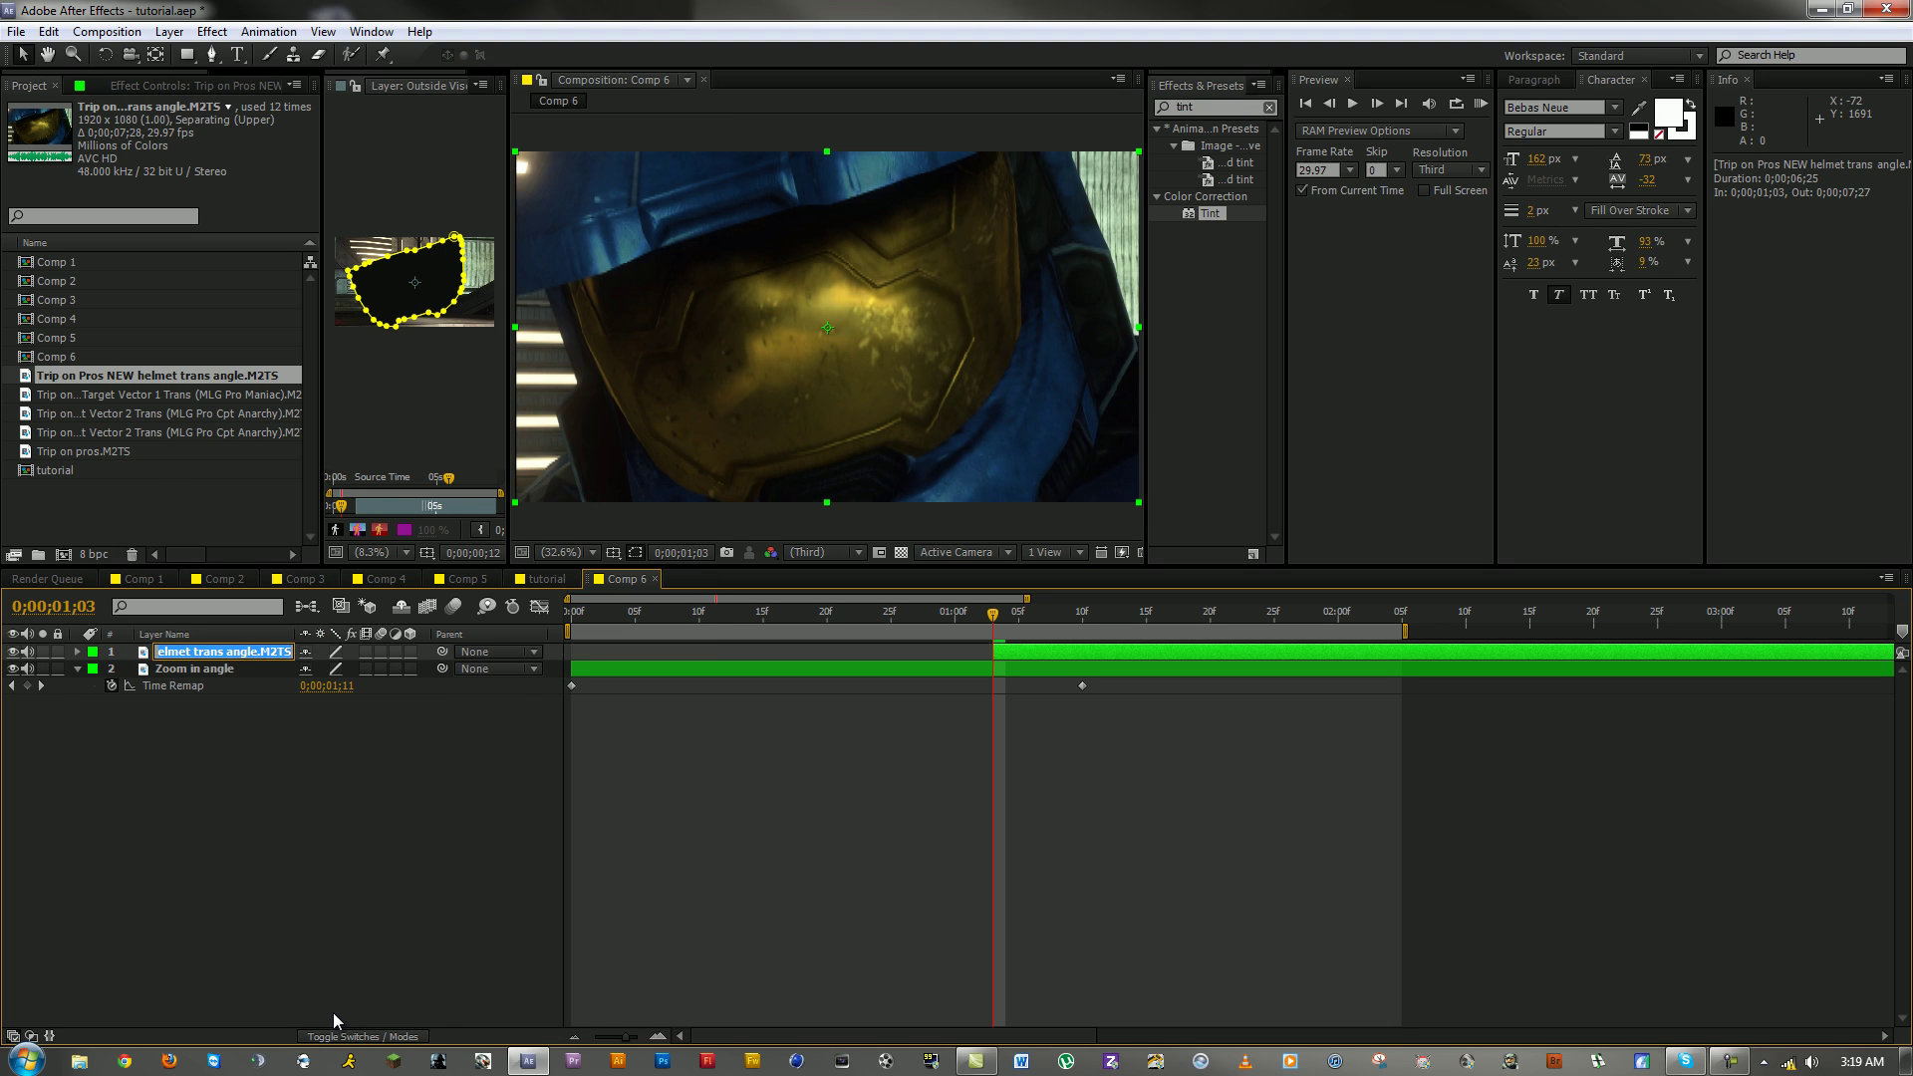
text(Visor Outside)
key(Return)
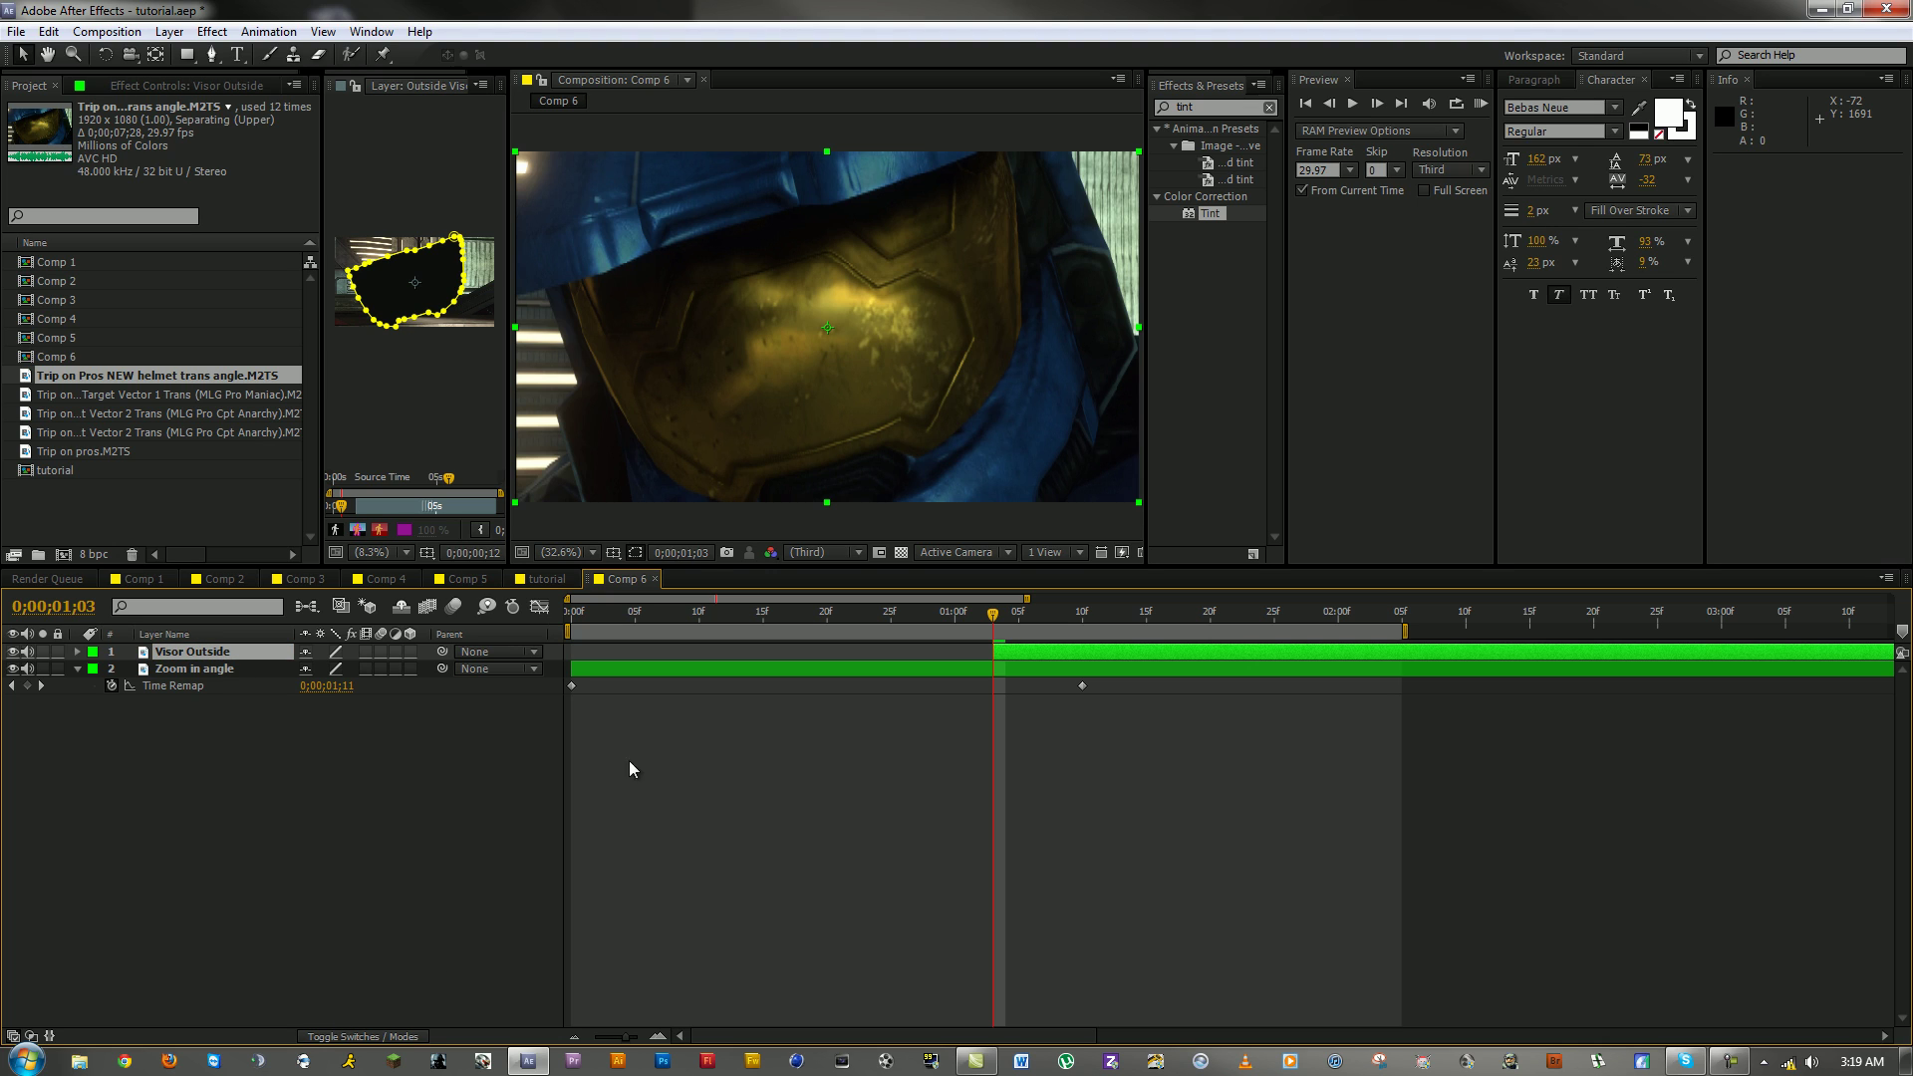
Step: Enlarge the composition viewer by shrinking the timeline's height and the neighbouring panels' width
click(1030, 794)
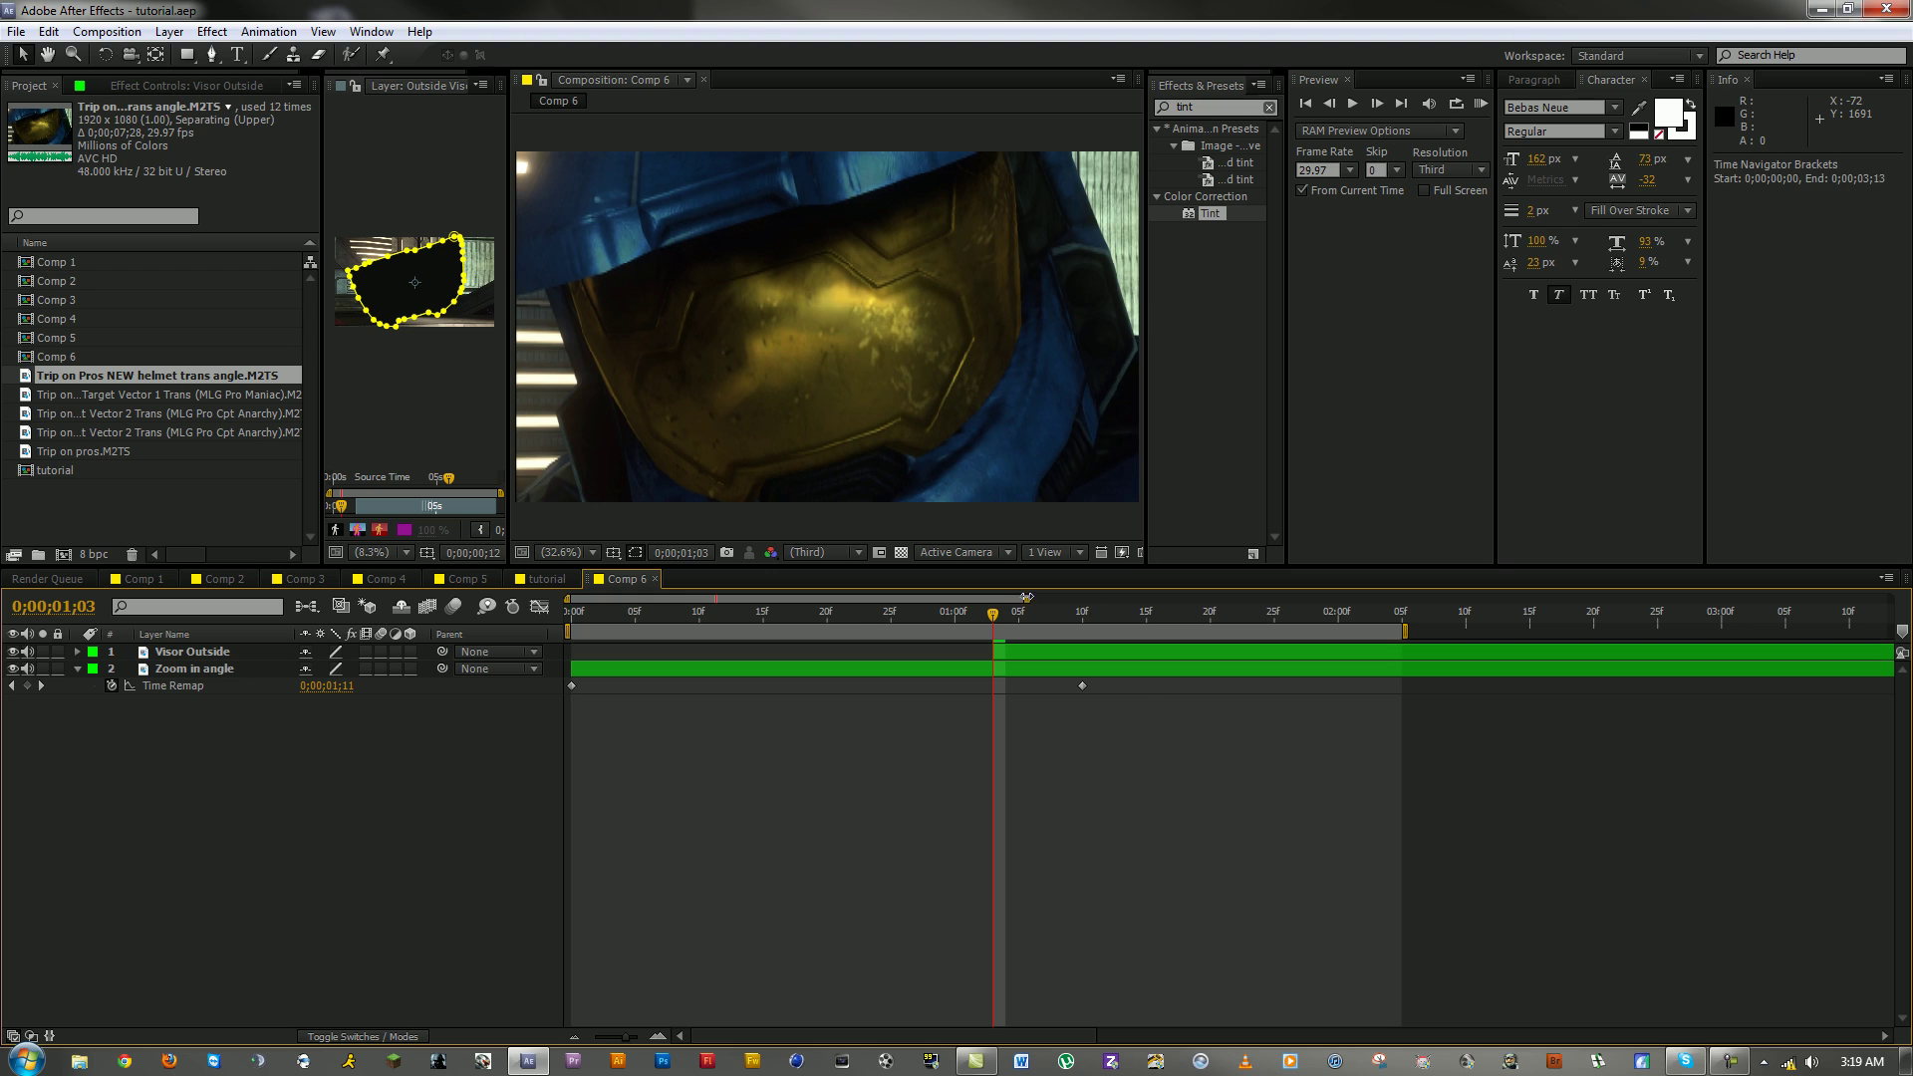
drag(1027, 599, 746, 755)
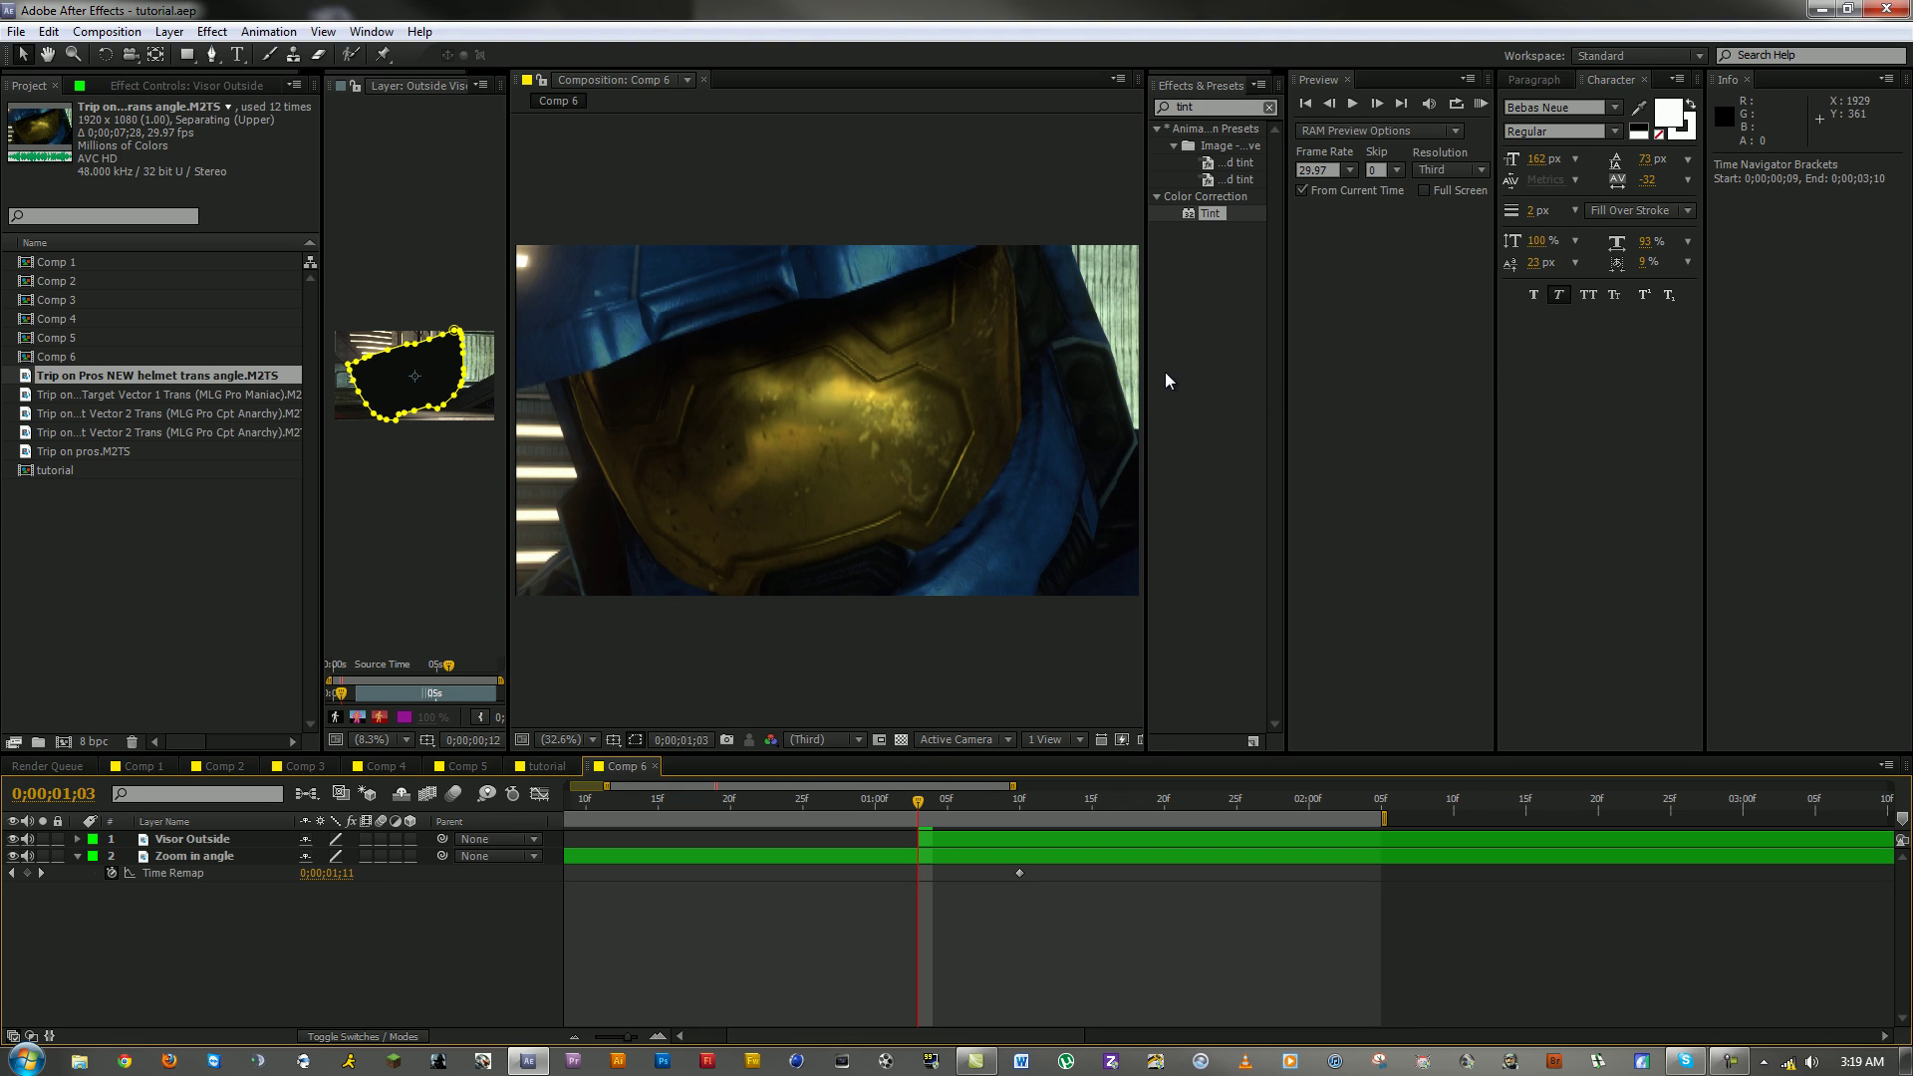
drag(1146, 365, 1592, 398)
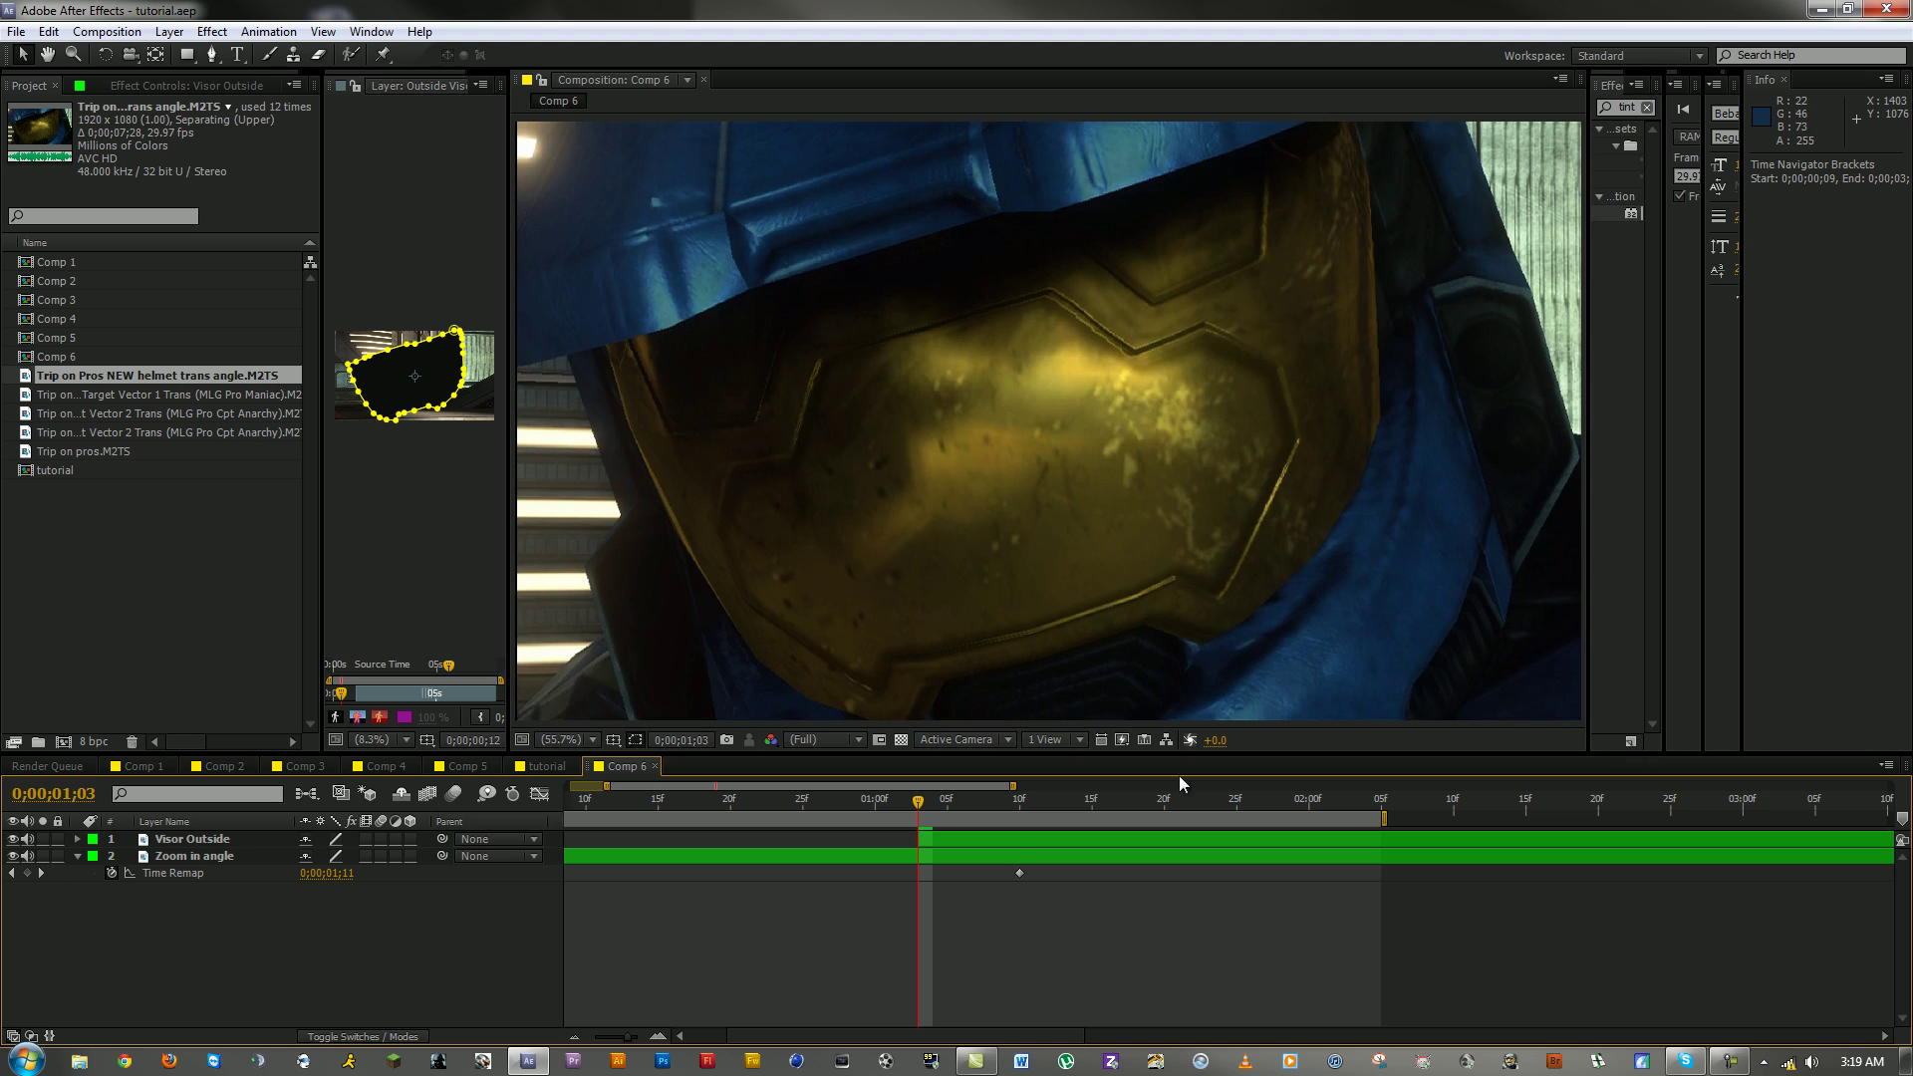
Step: Apply Freeze Frame to the Visor Outside layer at 0;00;01;03 and save the project
click(992, 844)
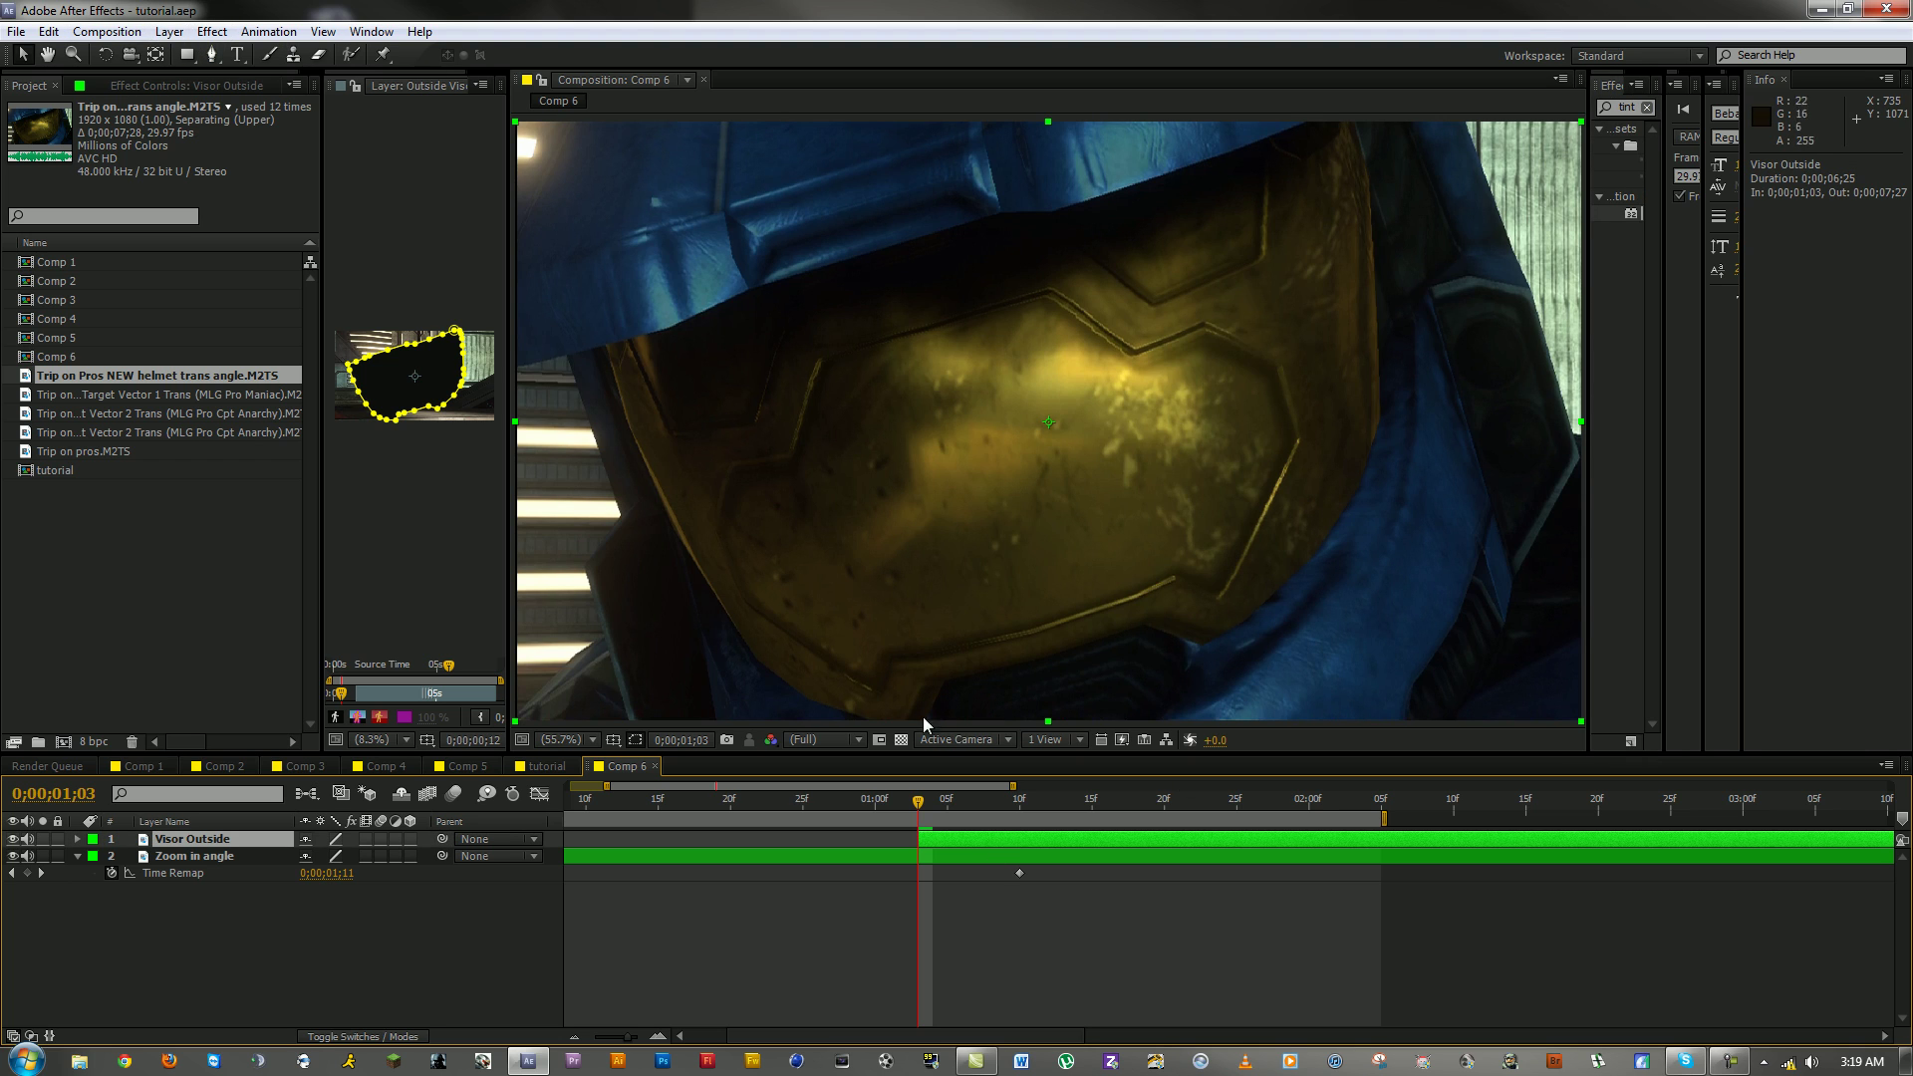
right_click(941, 840)
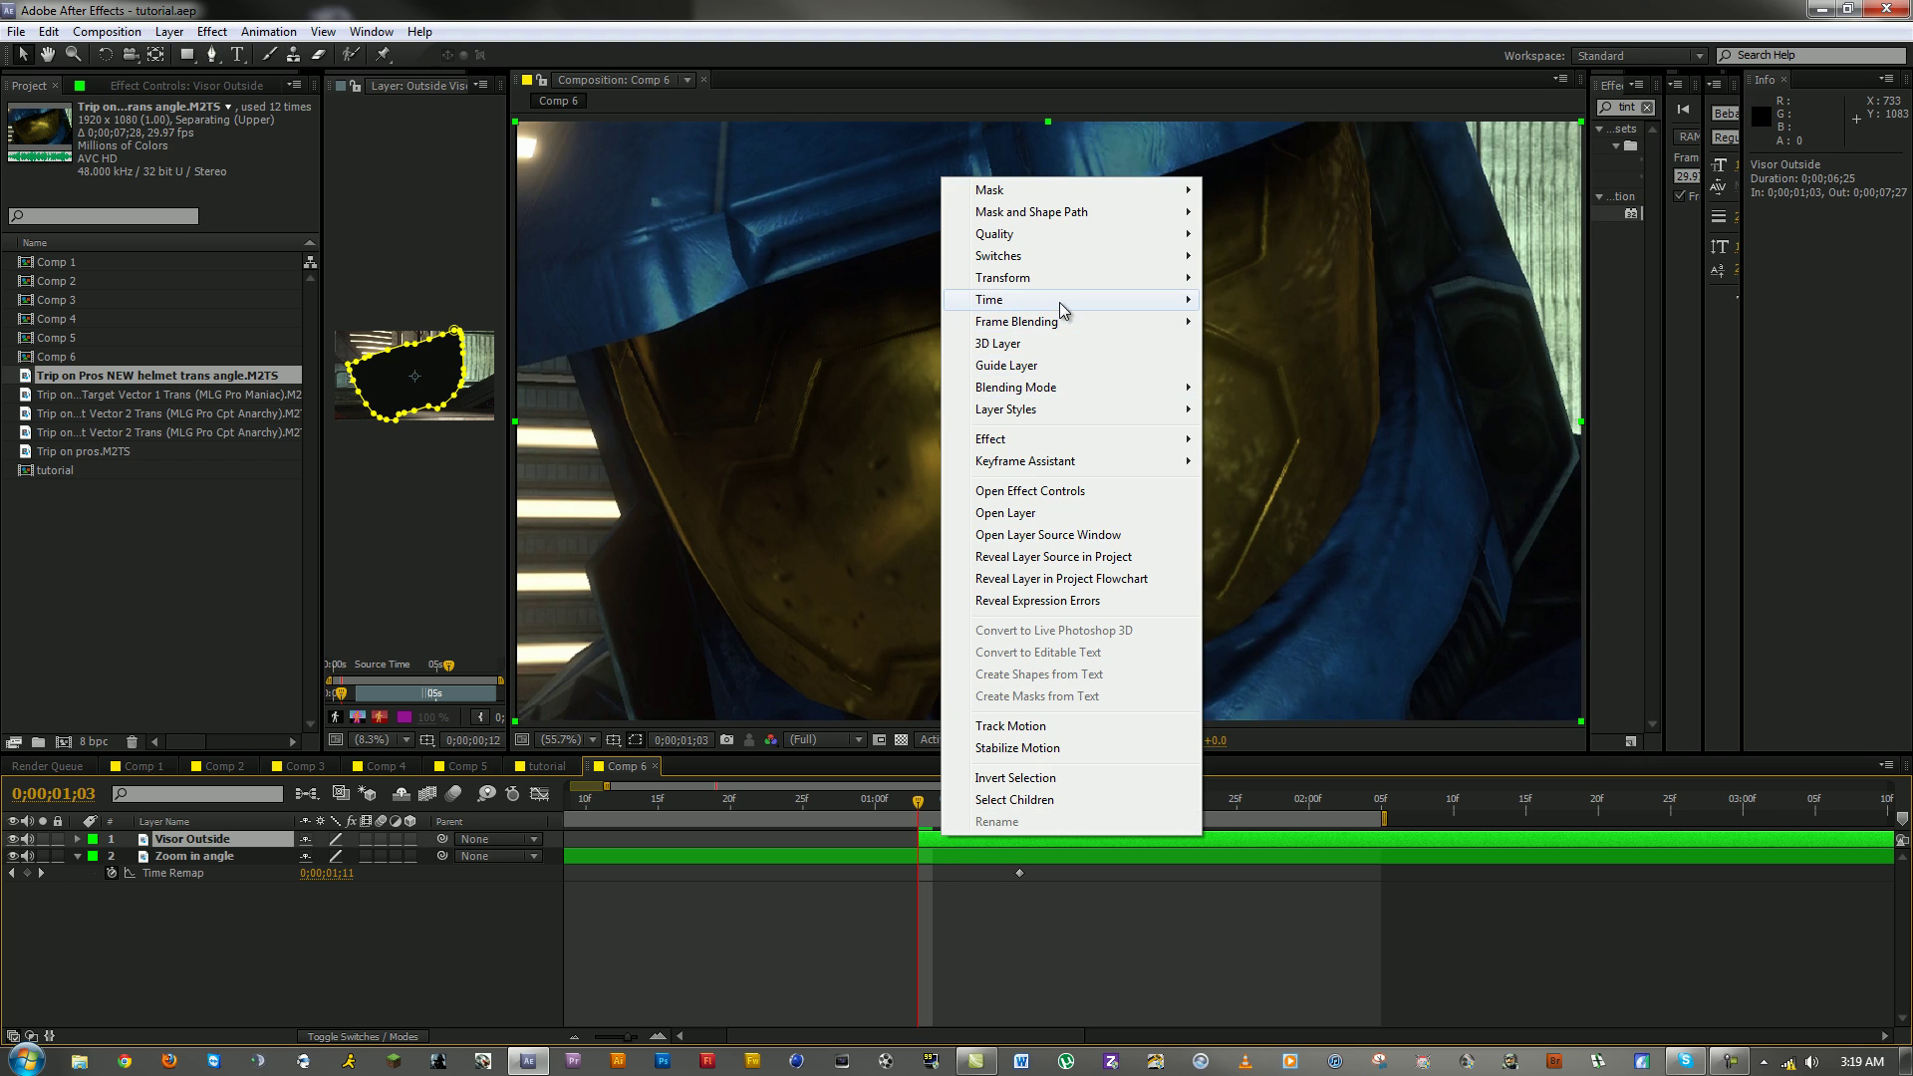
mouse_move(1061, 309)
click(1271, 365)
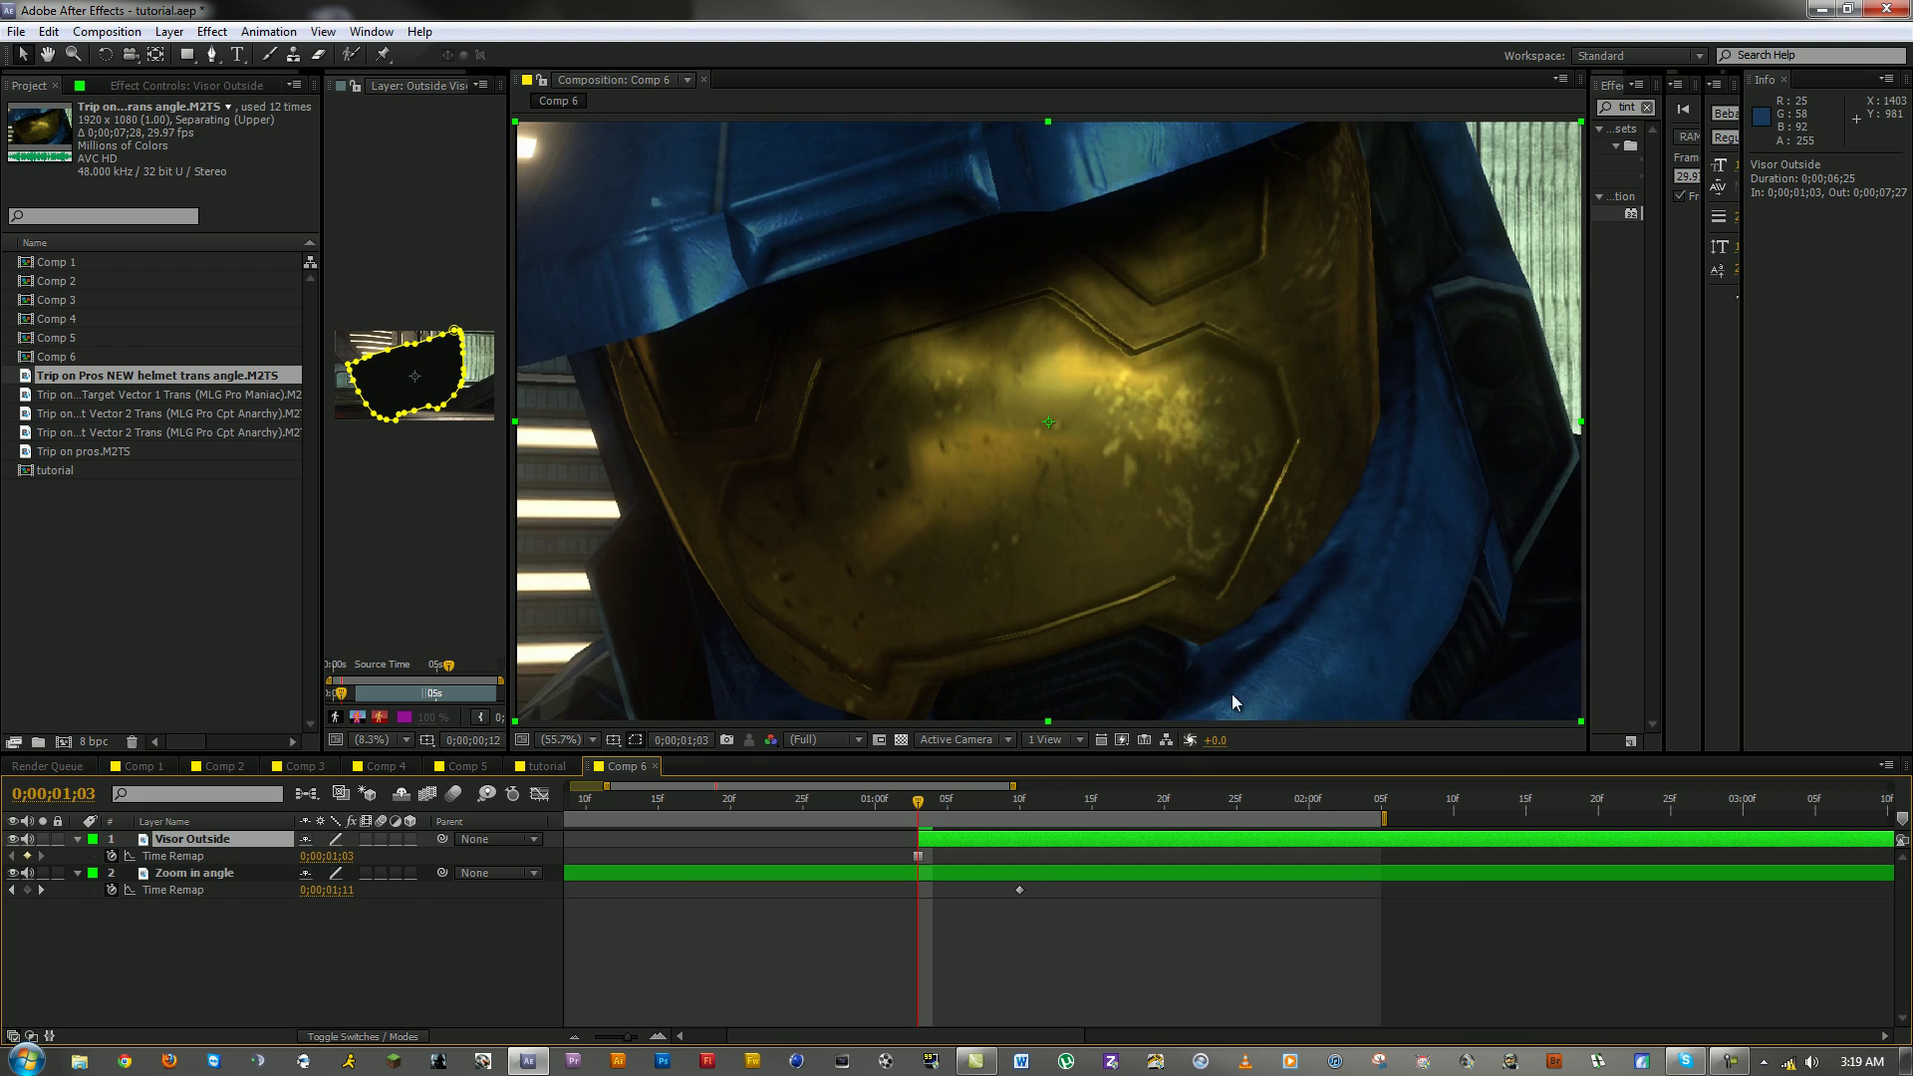
mouse_move(952, 803)
mouse_down()
mouse_move(1382, 804)
mouse_move(918, 808)
mouse_up()
key(h)
drag(1337, 397, 1019, 432)
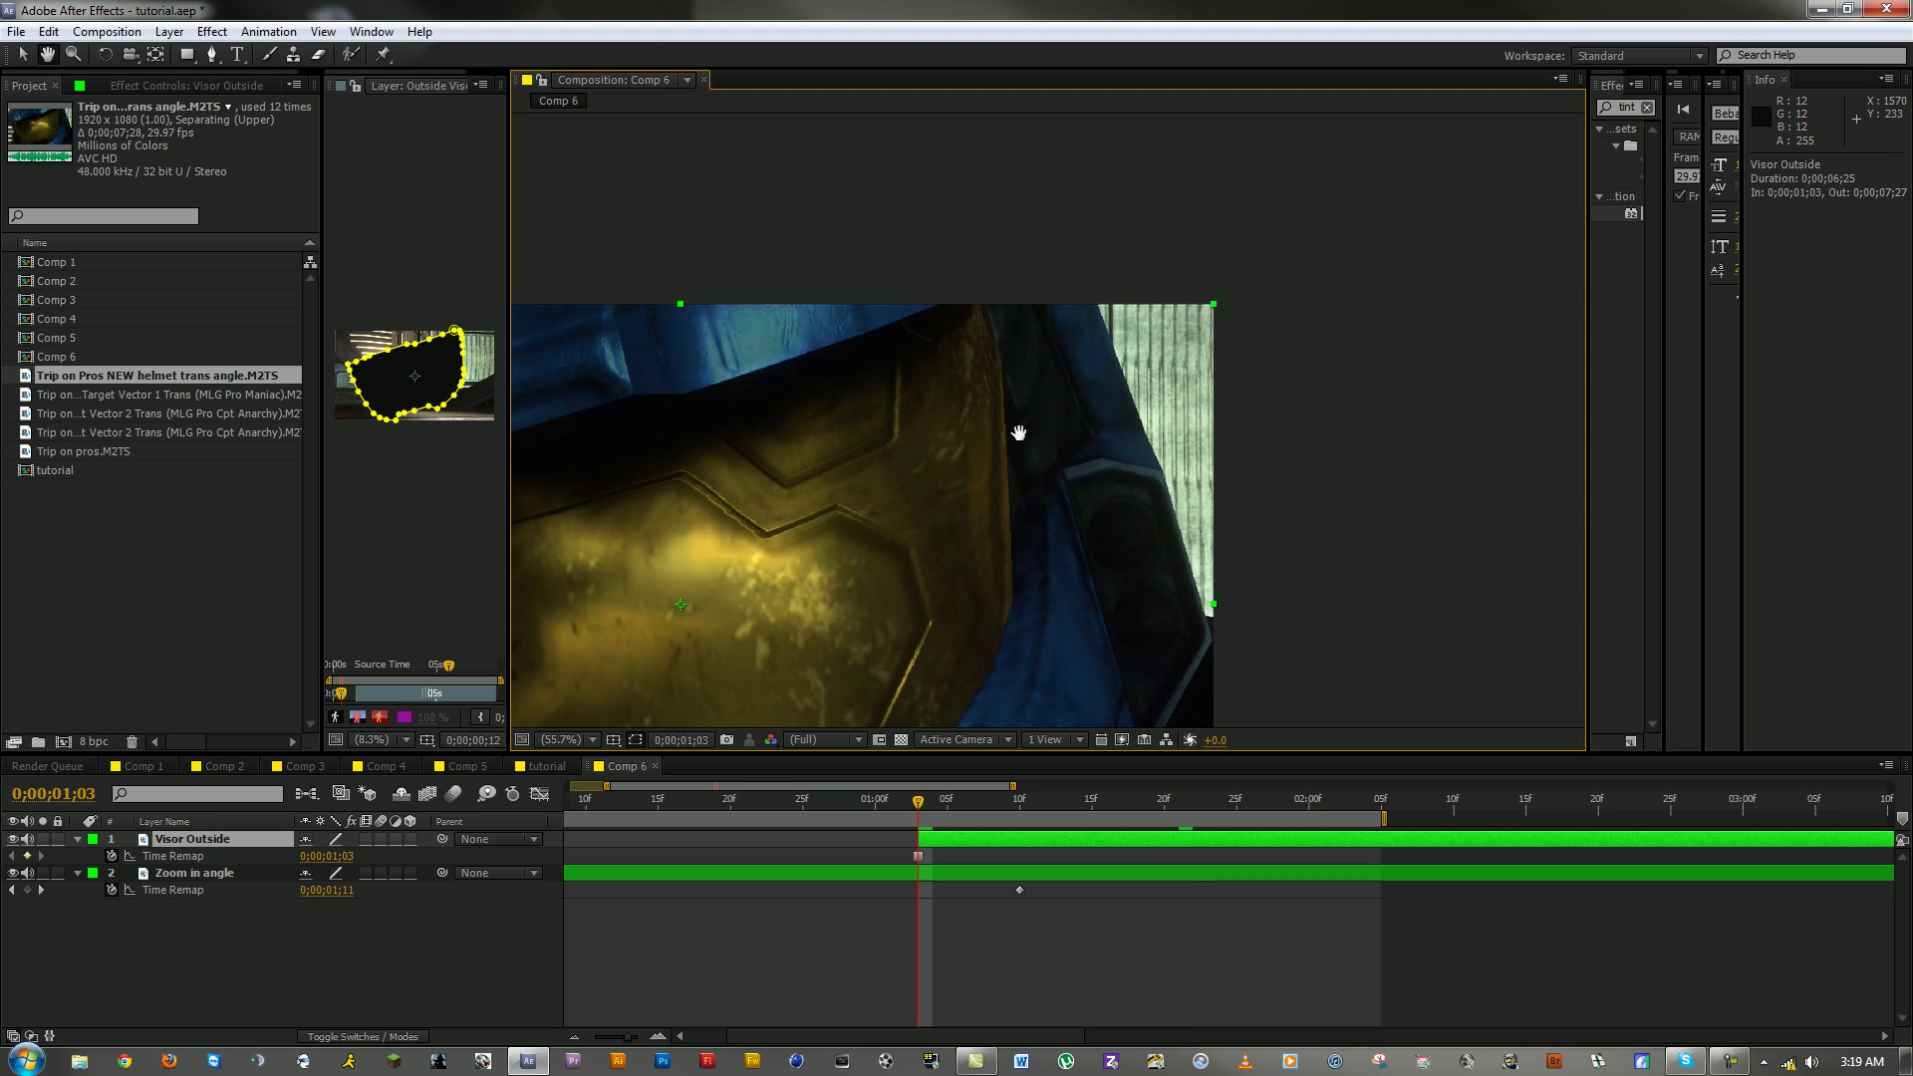
key(ctrl+s)
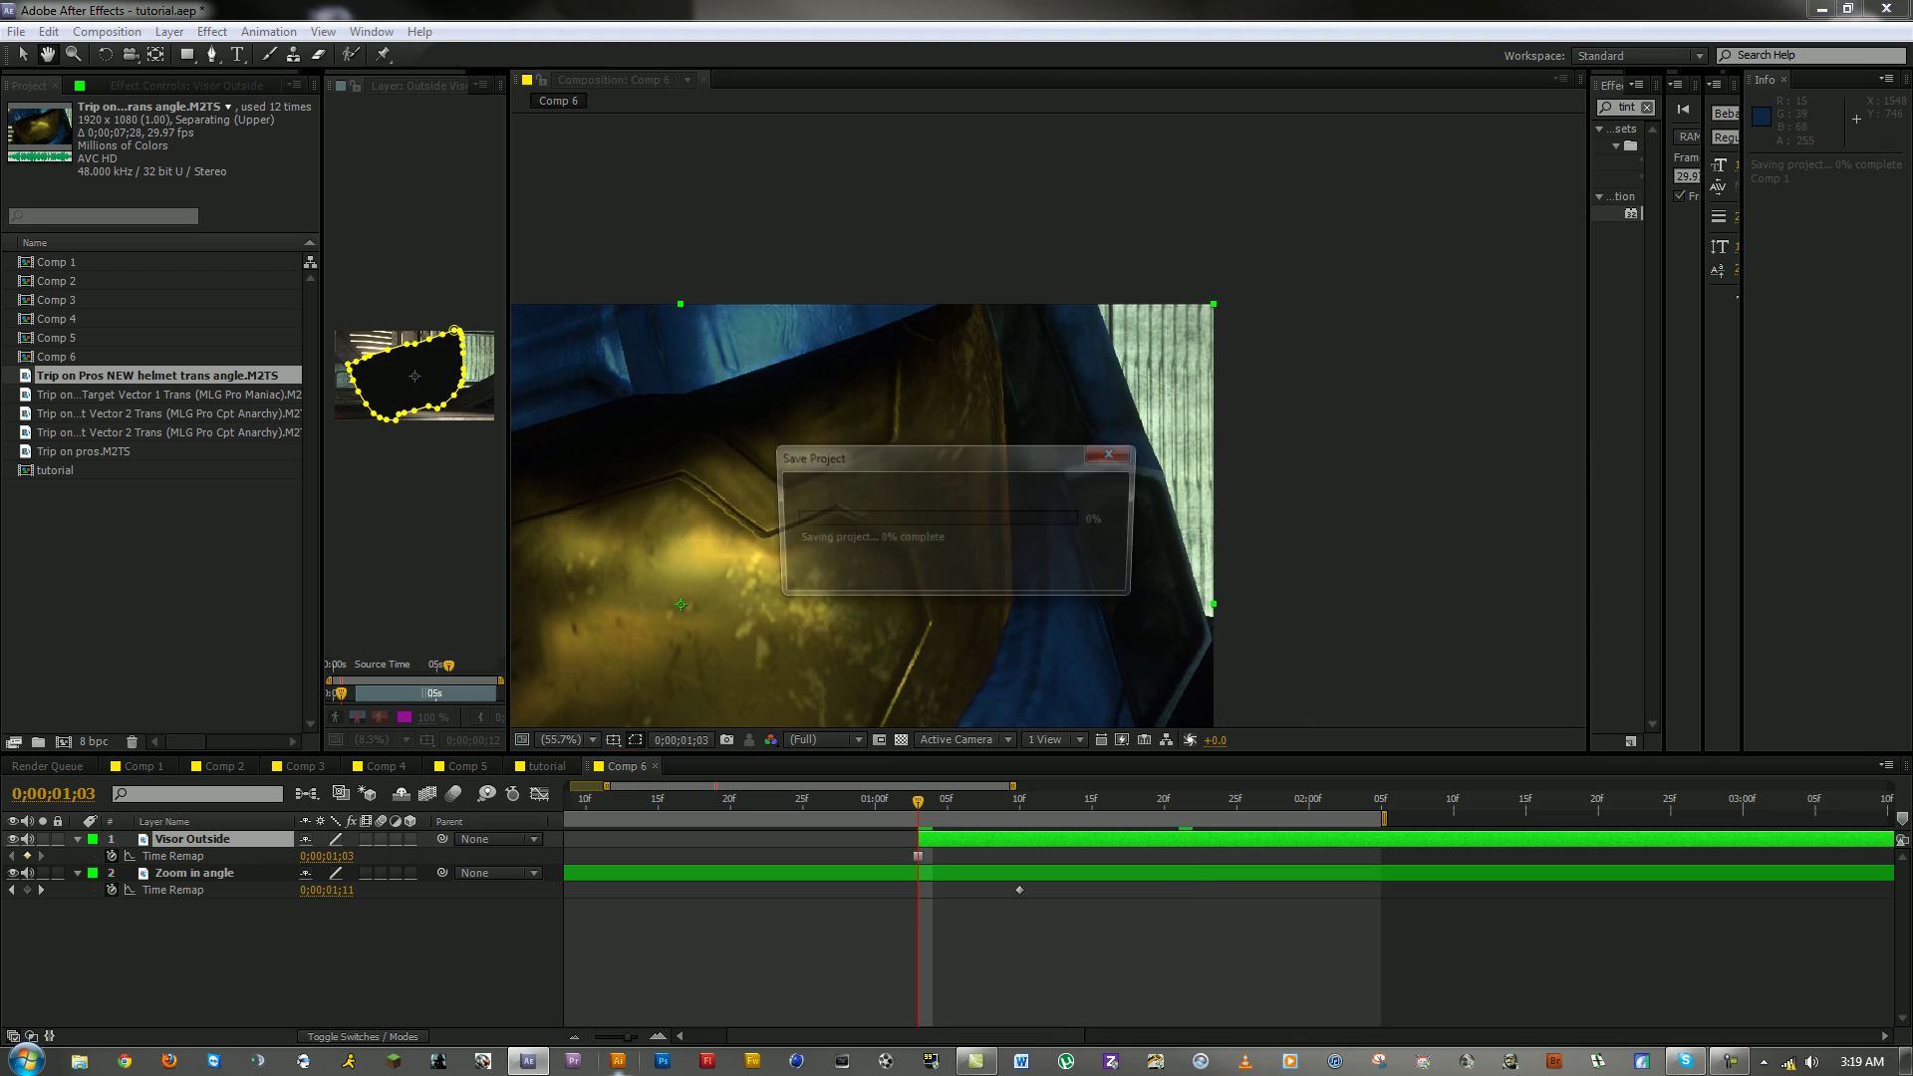
Step: Start a Pen tool mask on Visor Outside at the visor's upper right corner and trace down its right edge
scroll(884, 444, up, 1)
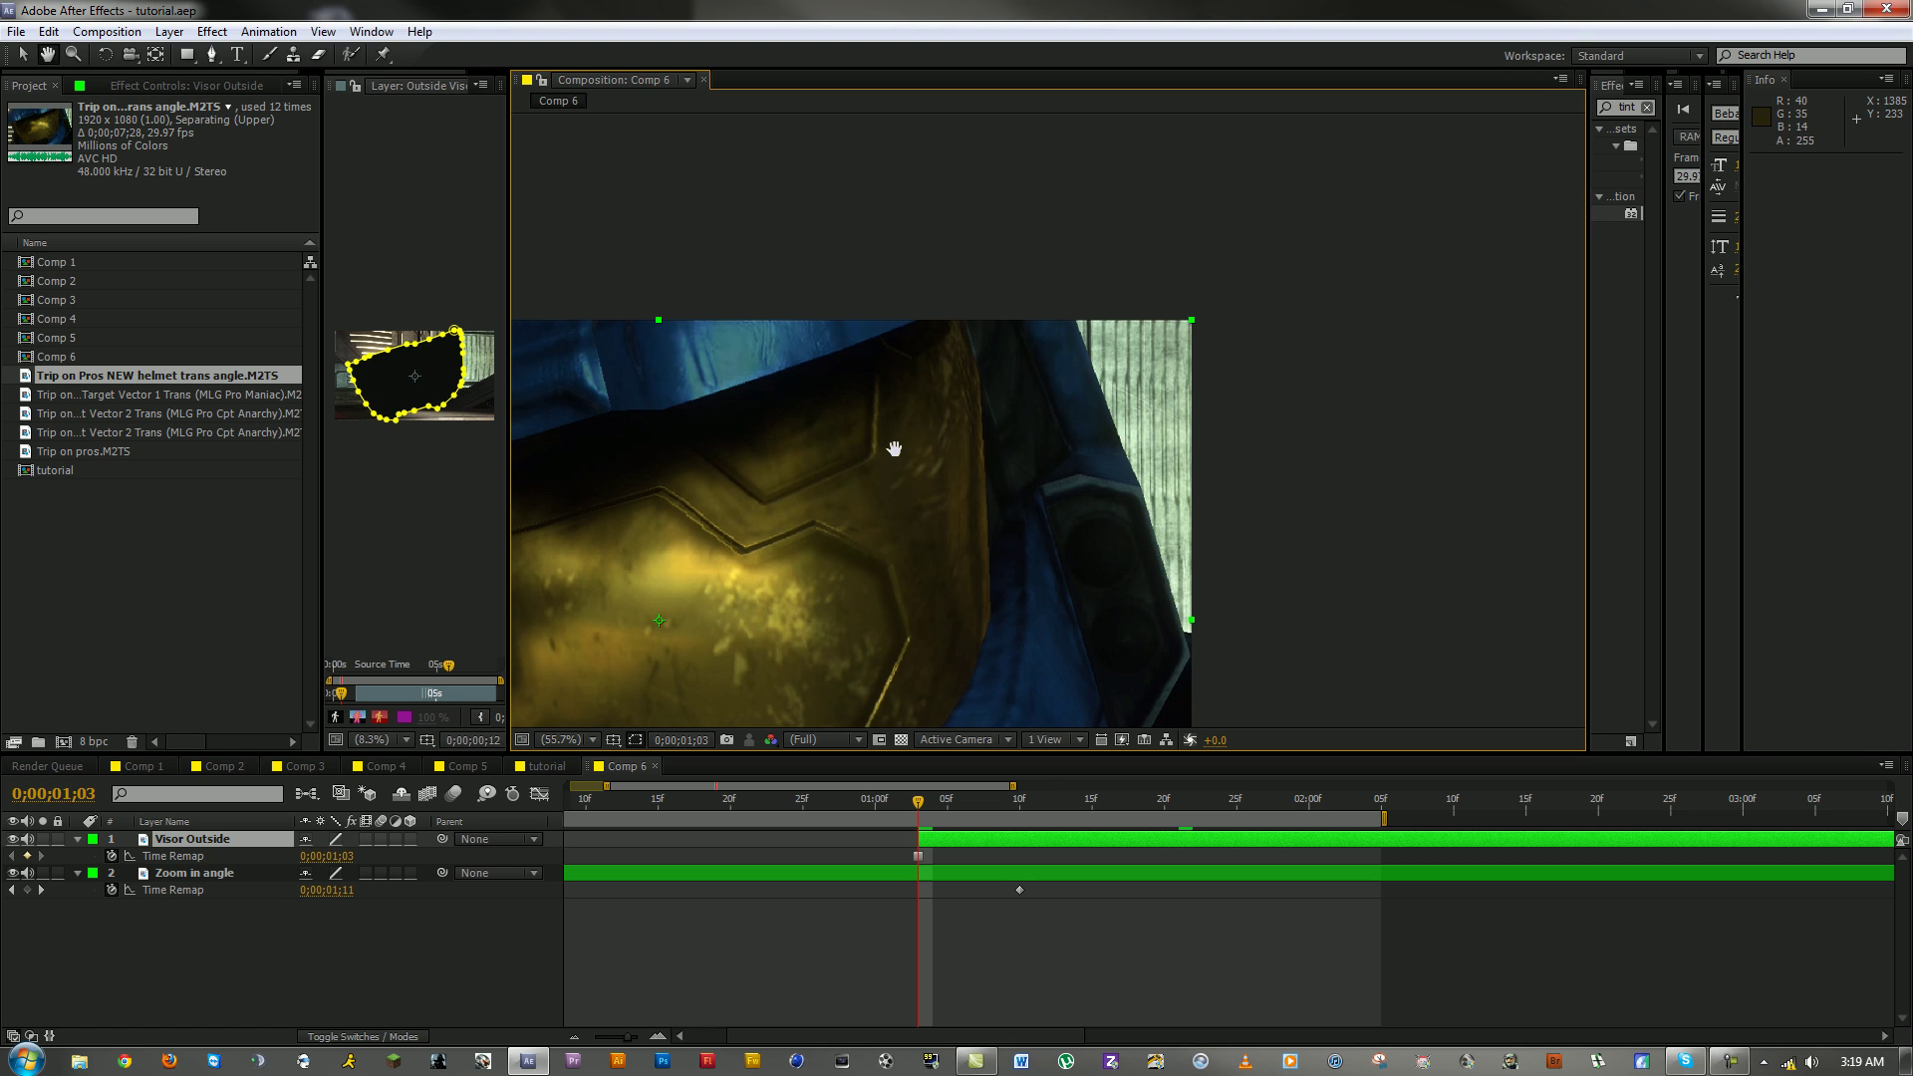
scroll(892, 446, up, 1)
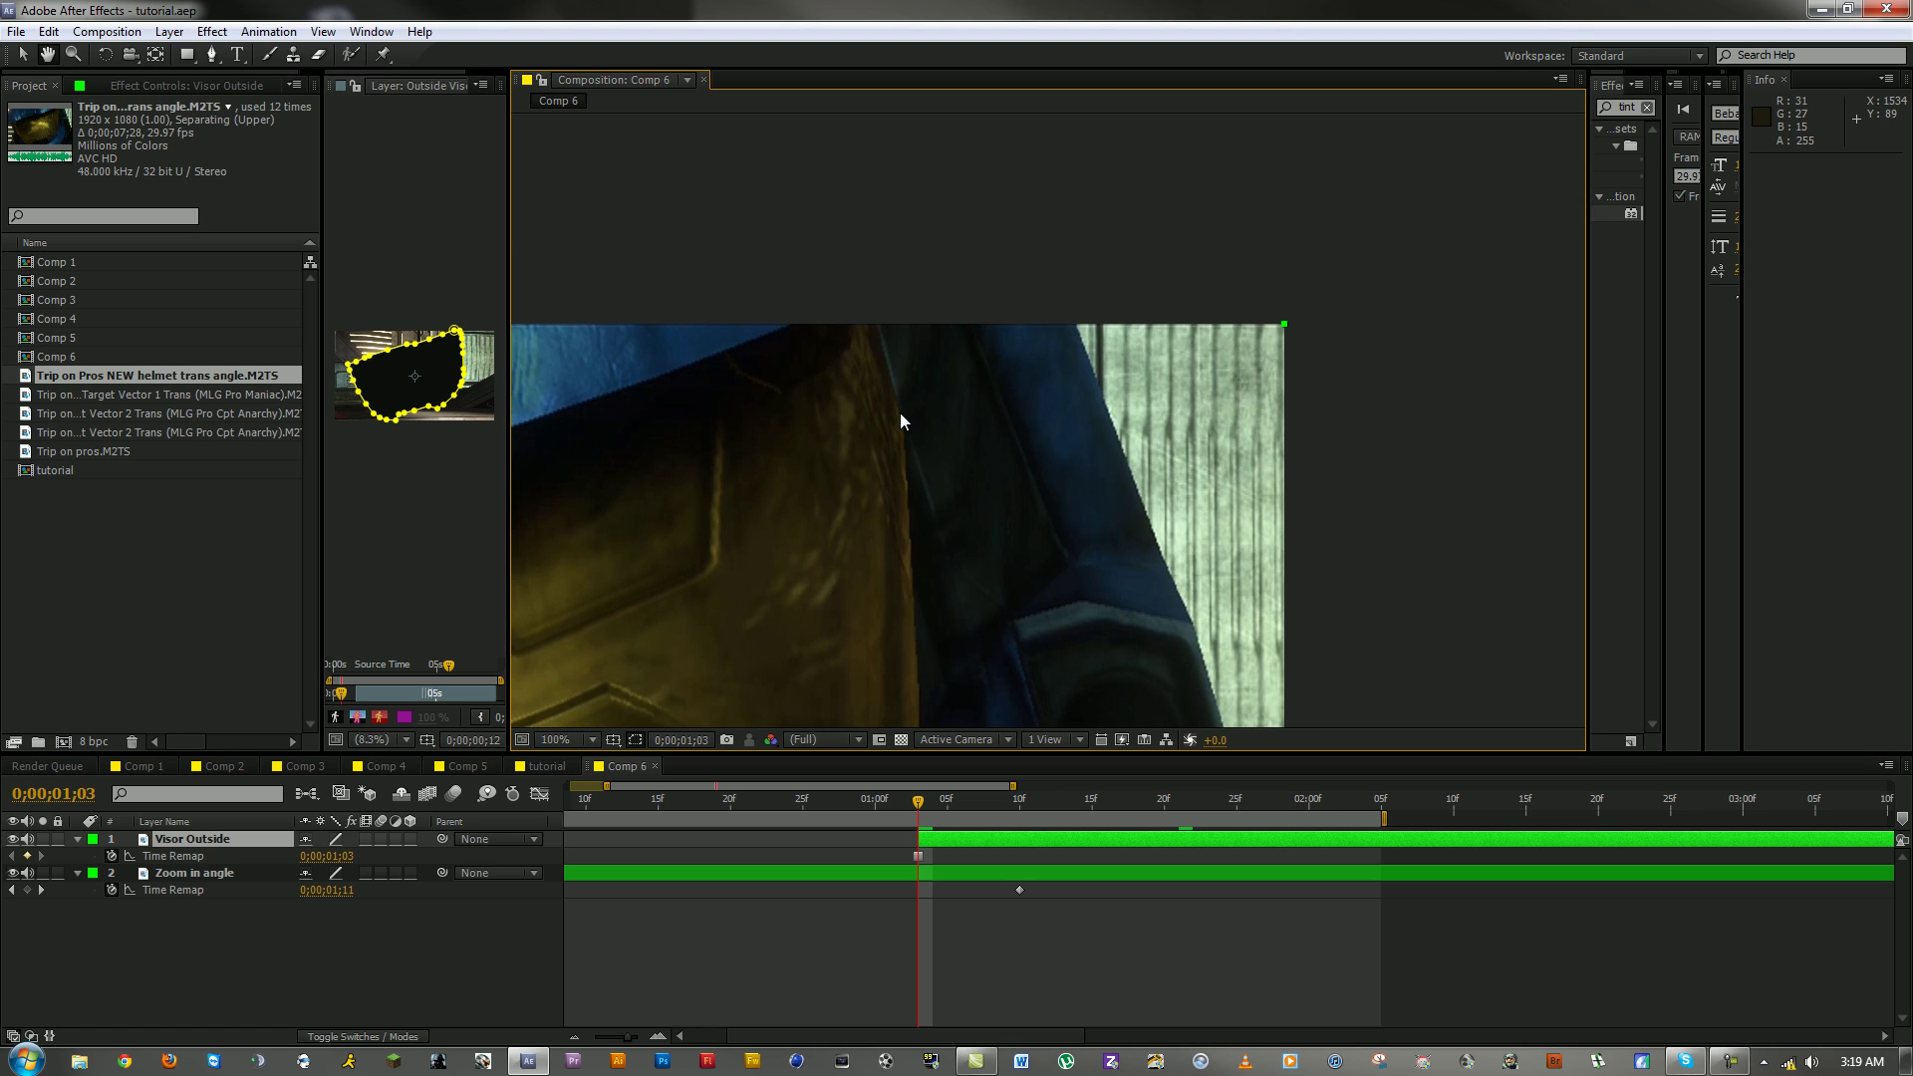
scroll(887, 404, up, 1)
scroll(997, 339, up, 1)
key(g)
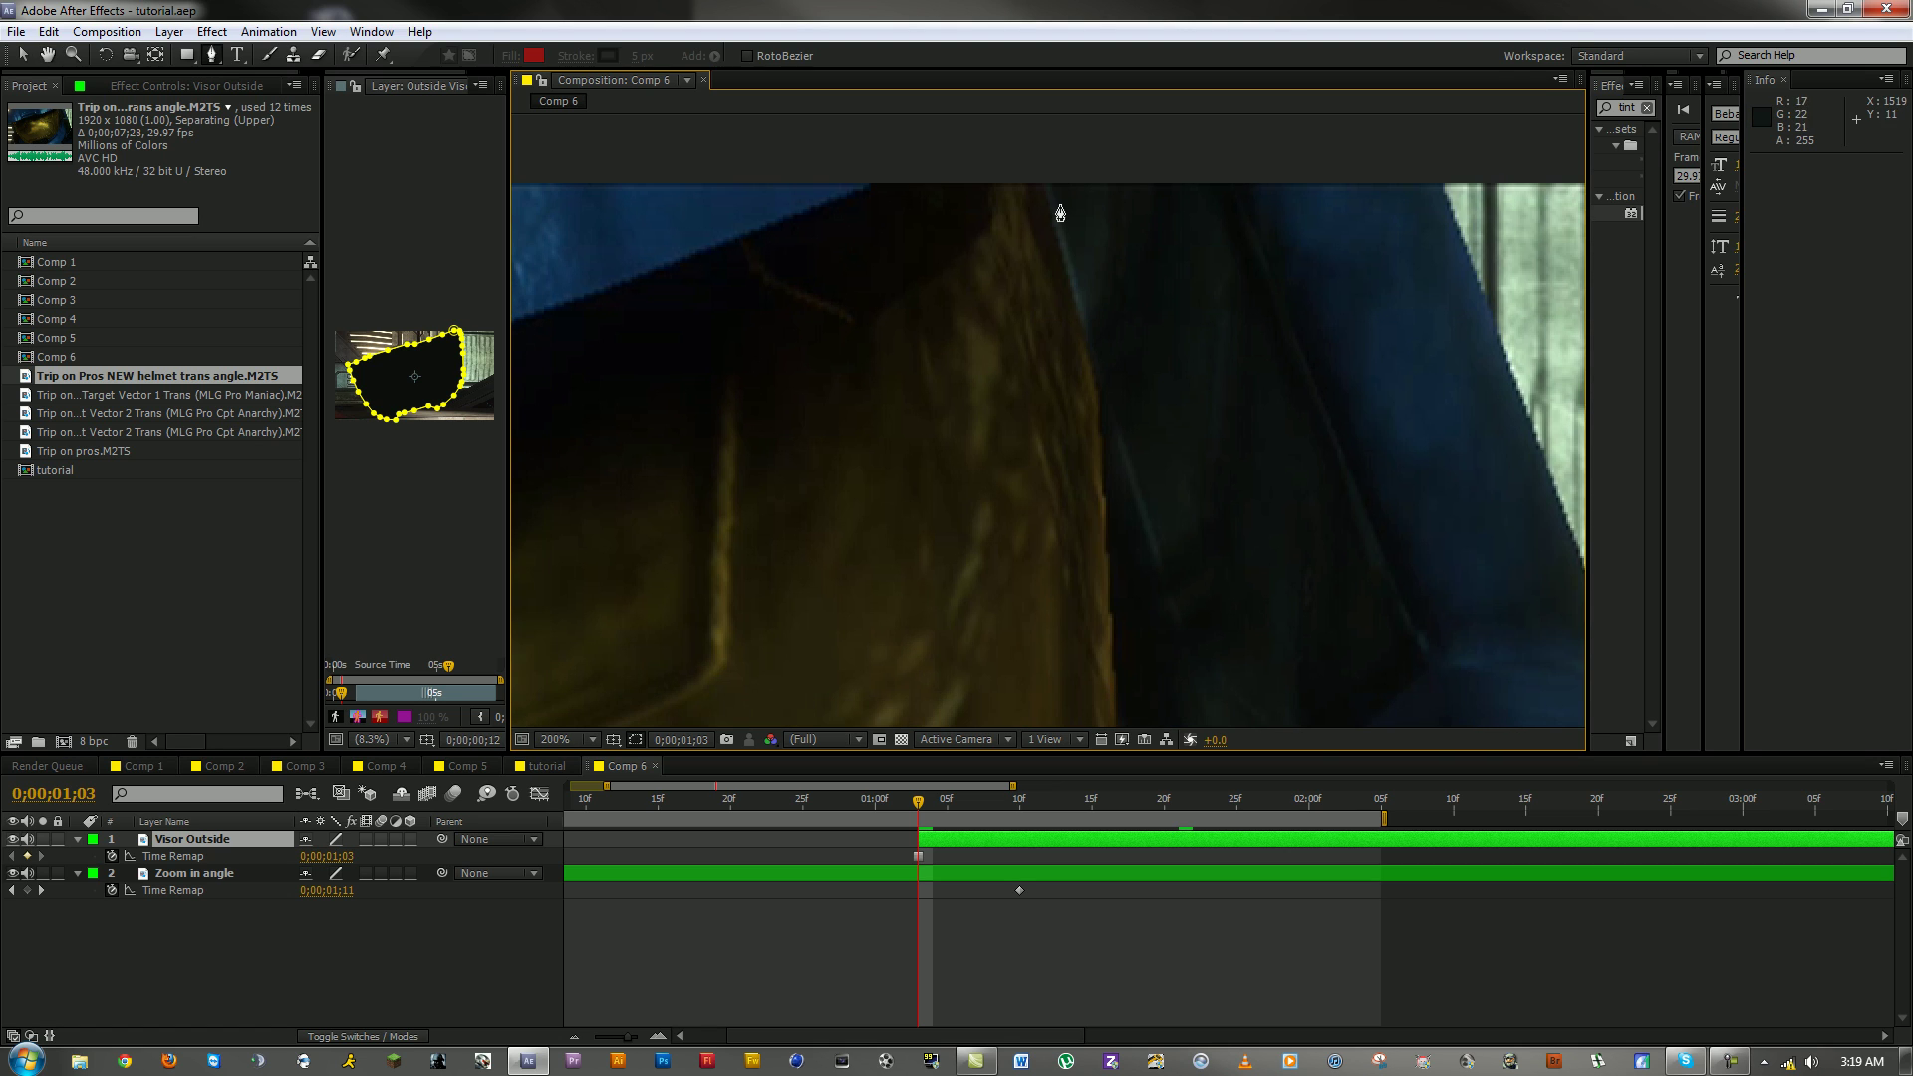
key(h)
mouse_move(1043, 247)
mouse_down()
mouse_move(957, 290)
mouse_move(1086, 239)
mouse_move(1014, 264)
mouse_move(944, 230)
mouse_move(944, 282)
mouse_up()
key(g)
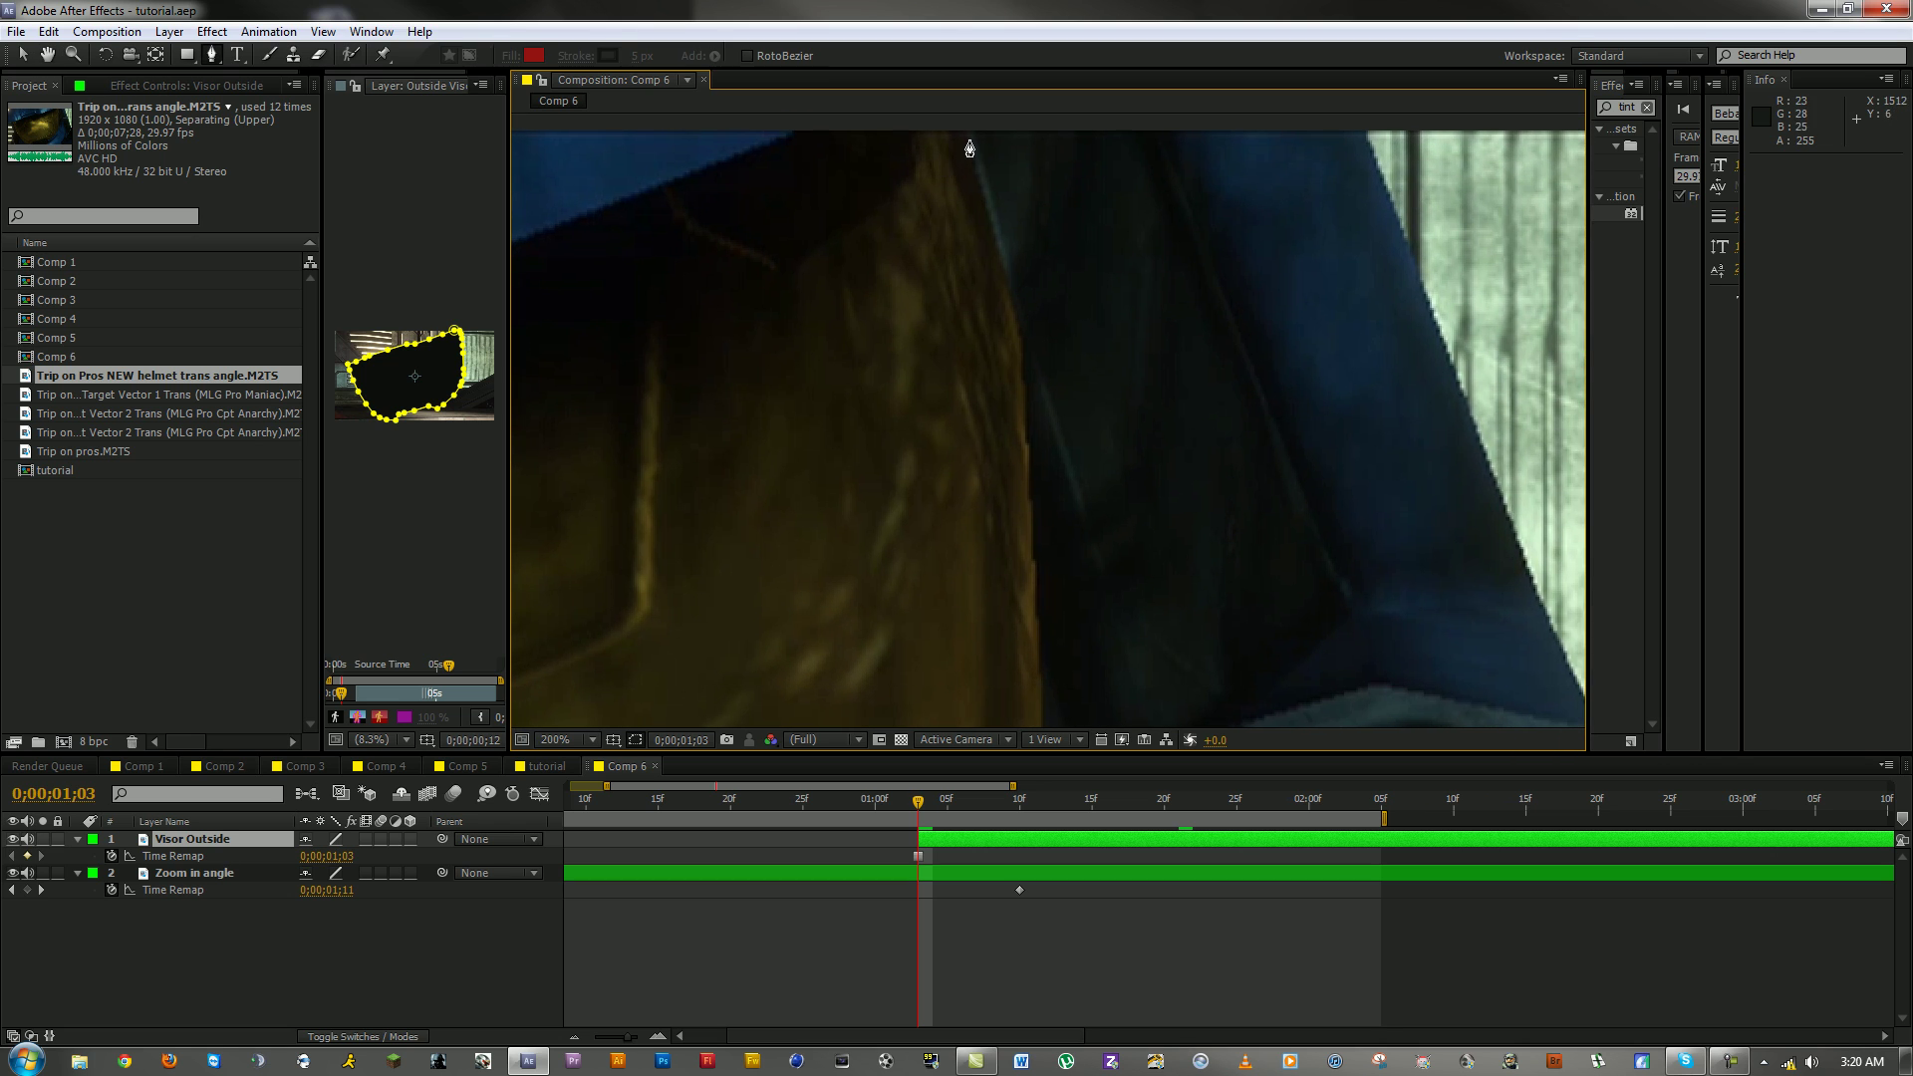
click(968, 138)
click(994, 227)
click(1018, 312)
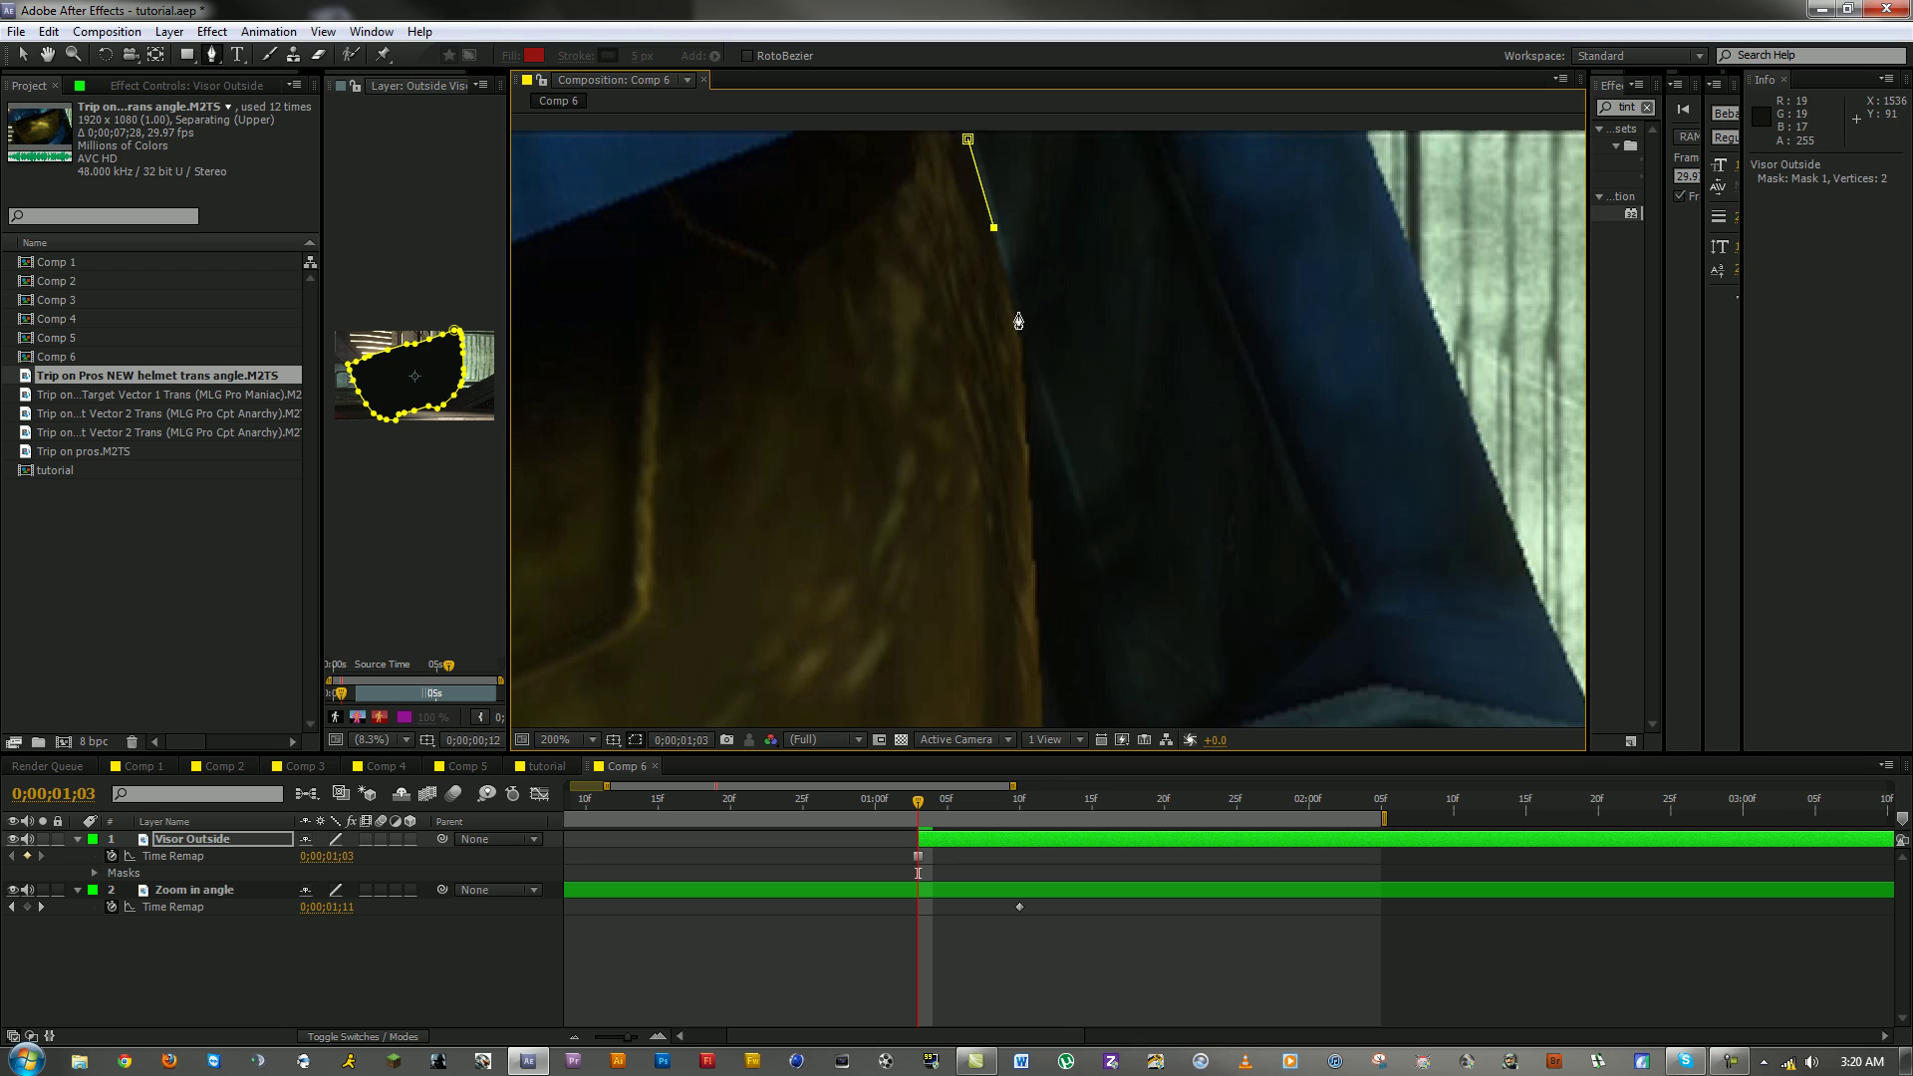
click(1023, 418)
click(1034, 495)
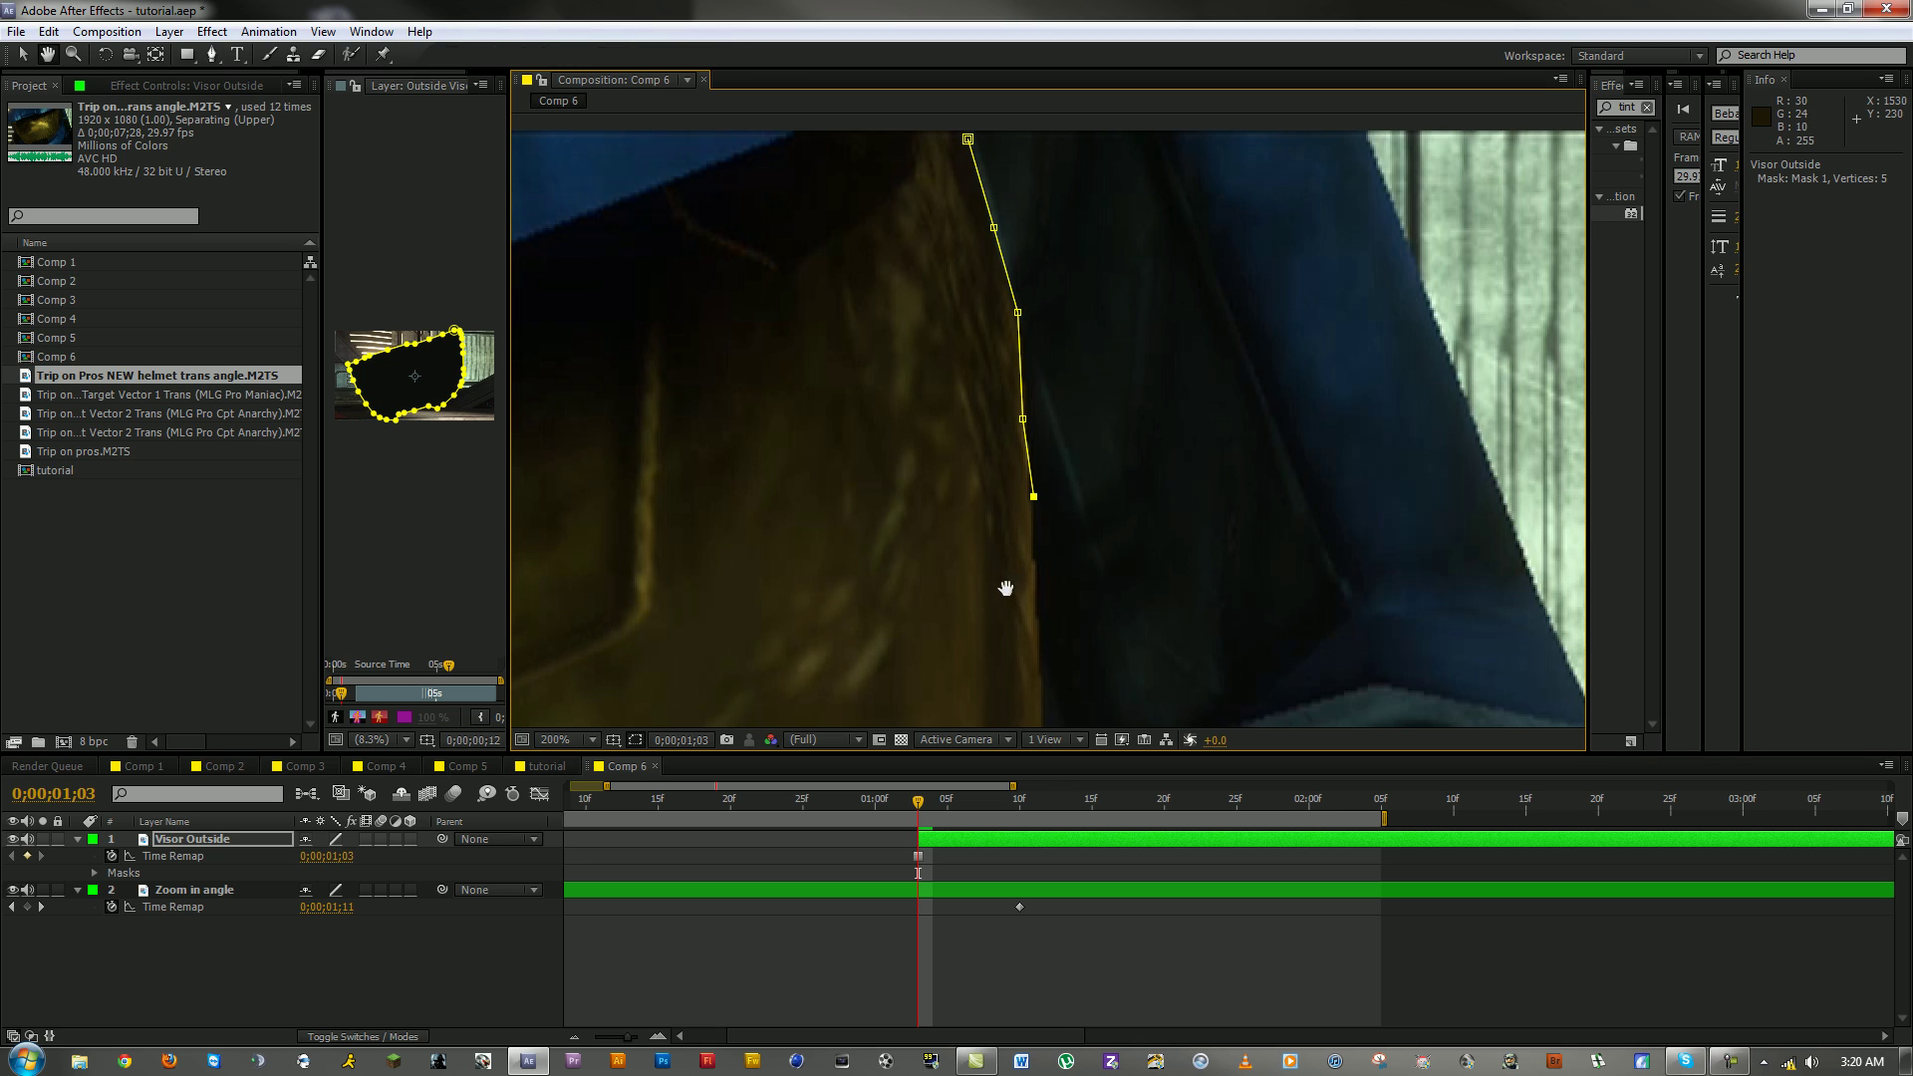
Step: Continue the mask down the visor's right edge to where it curves in below the shoulder armour
drag(1008, 585, 973, 248)
click(994, 288)
key(comma)
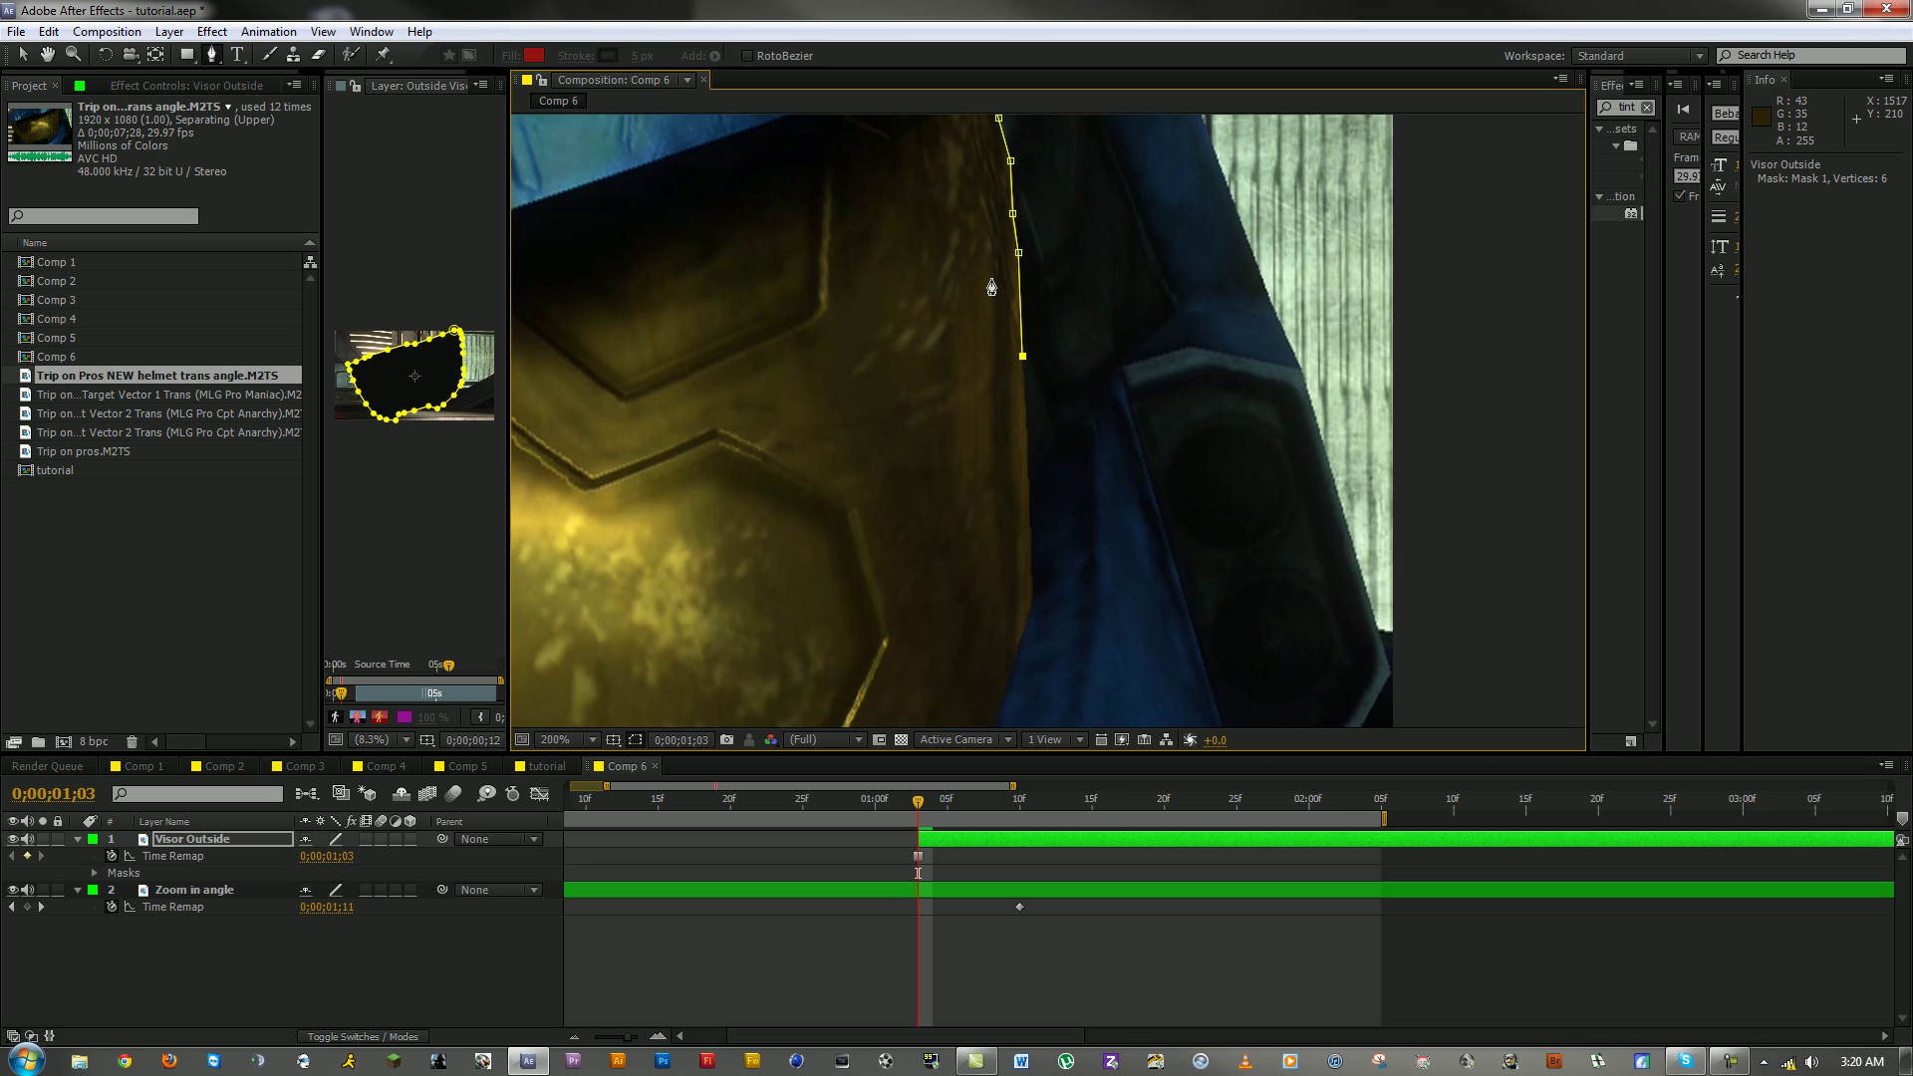
drag(992, 341, 989, 192)
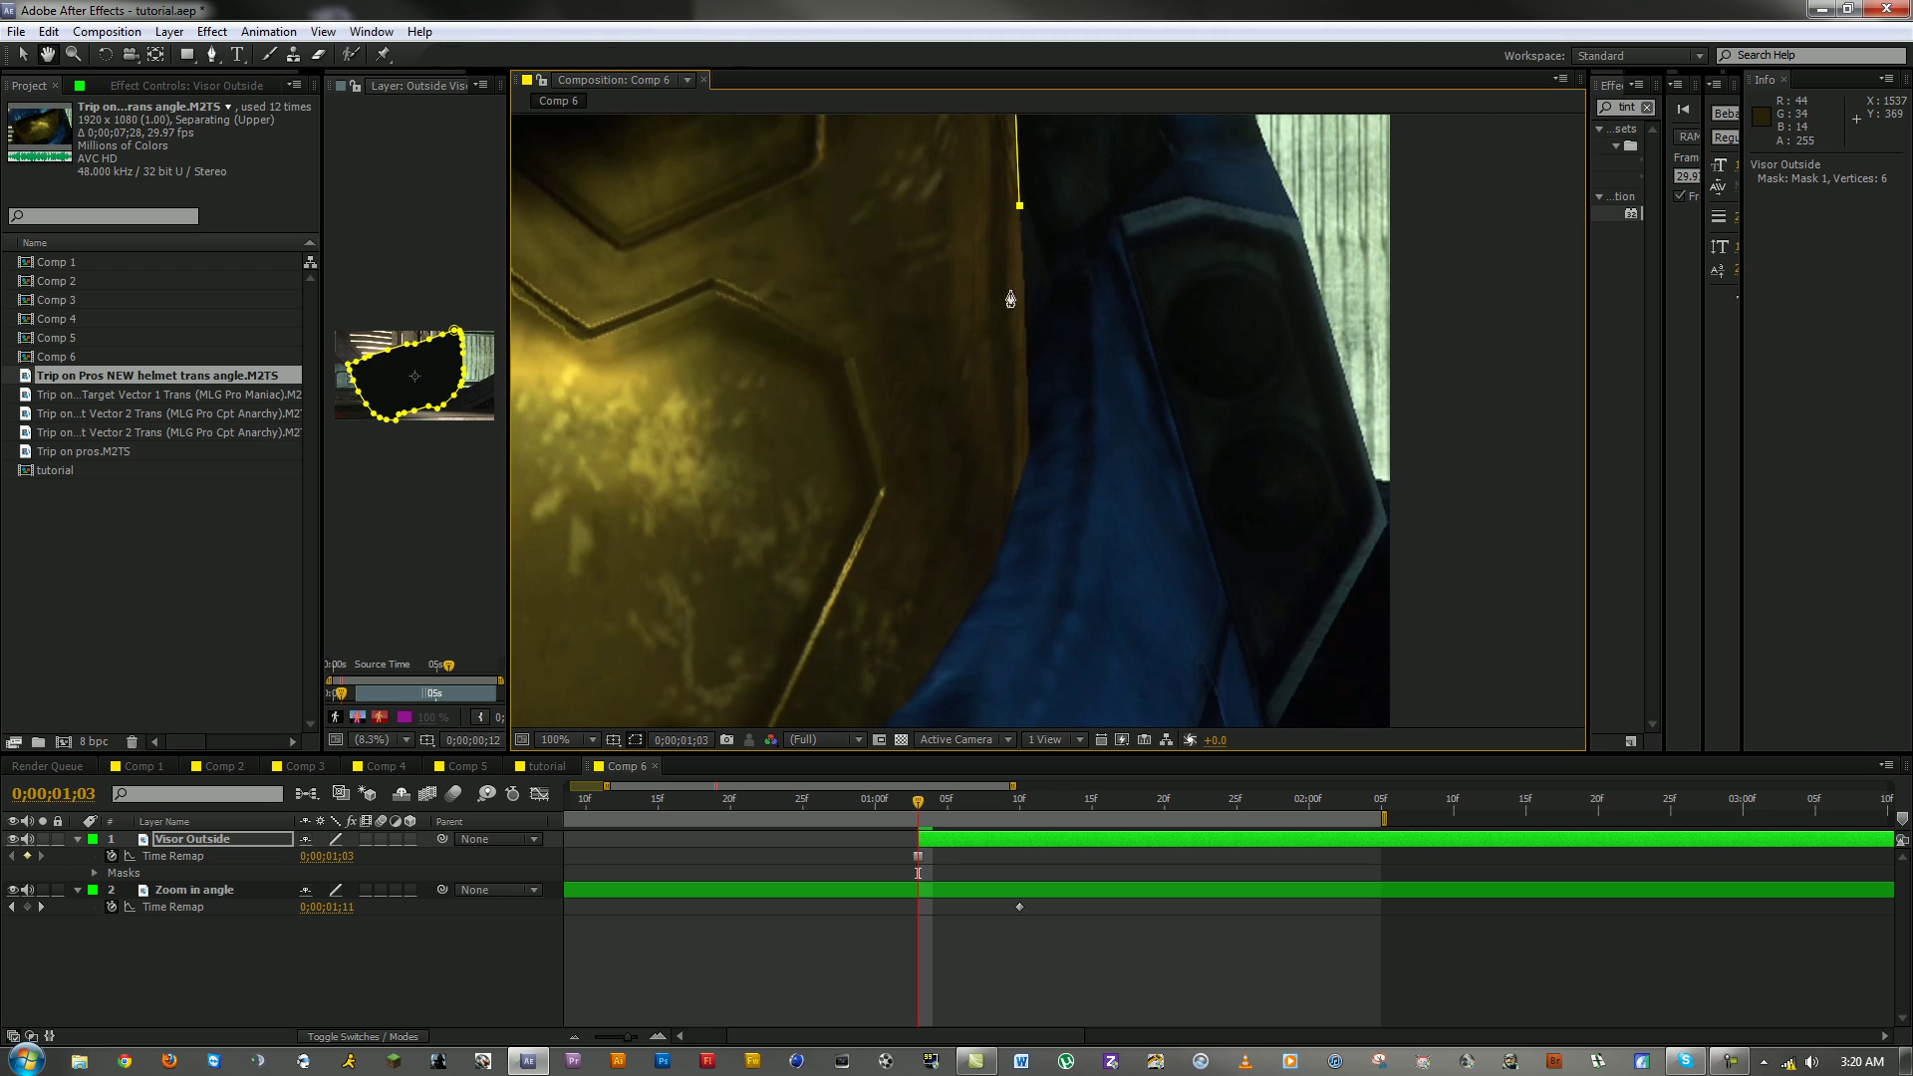
click(1026, 341)
click(1028, 450)
click(998, 588)
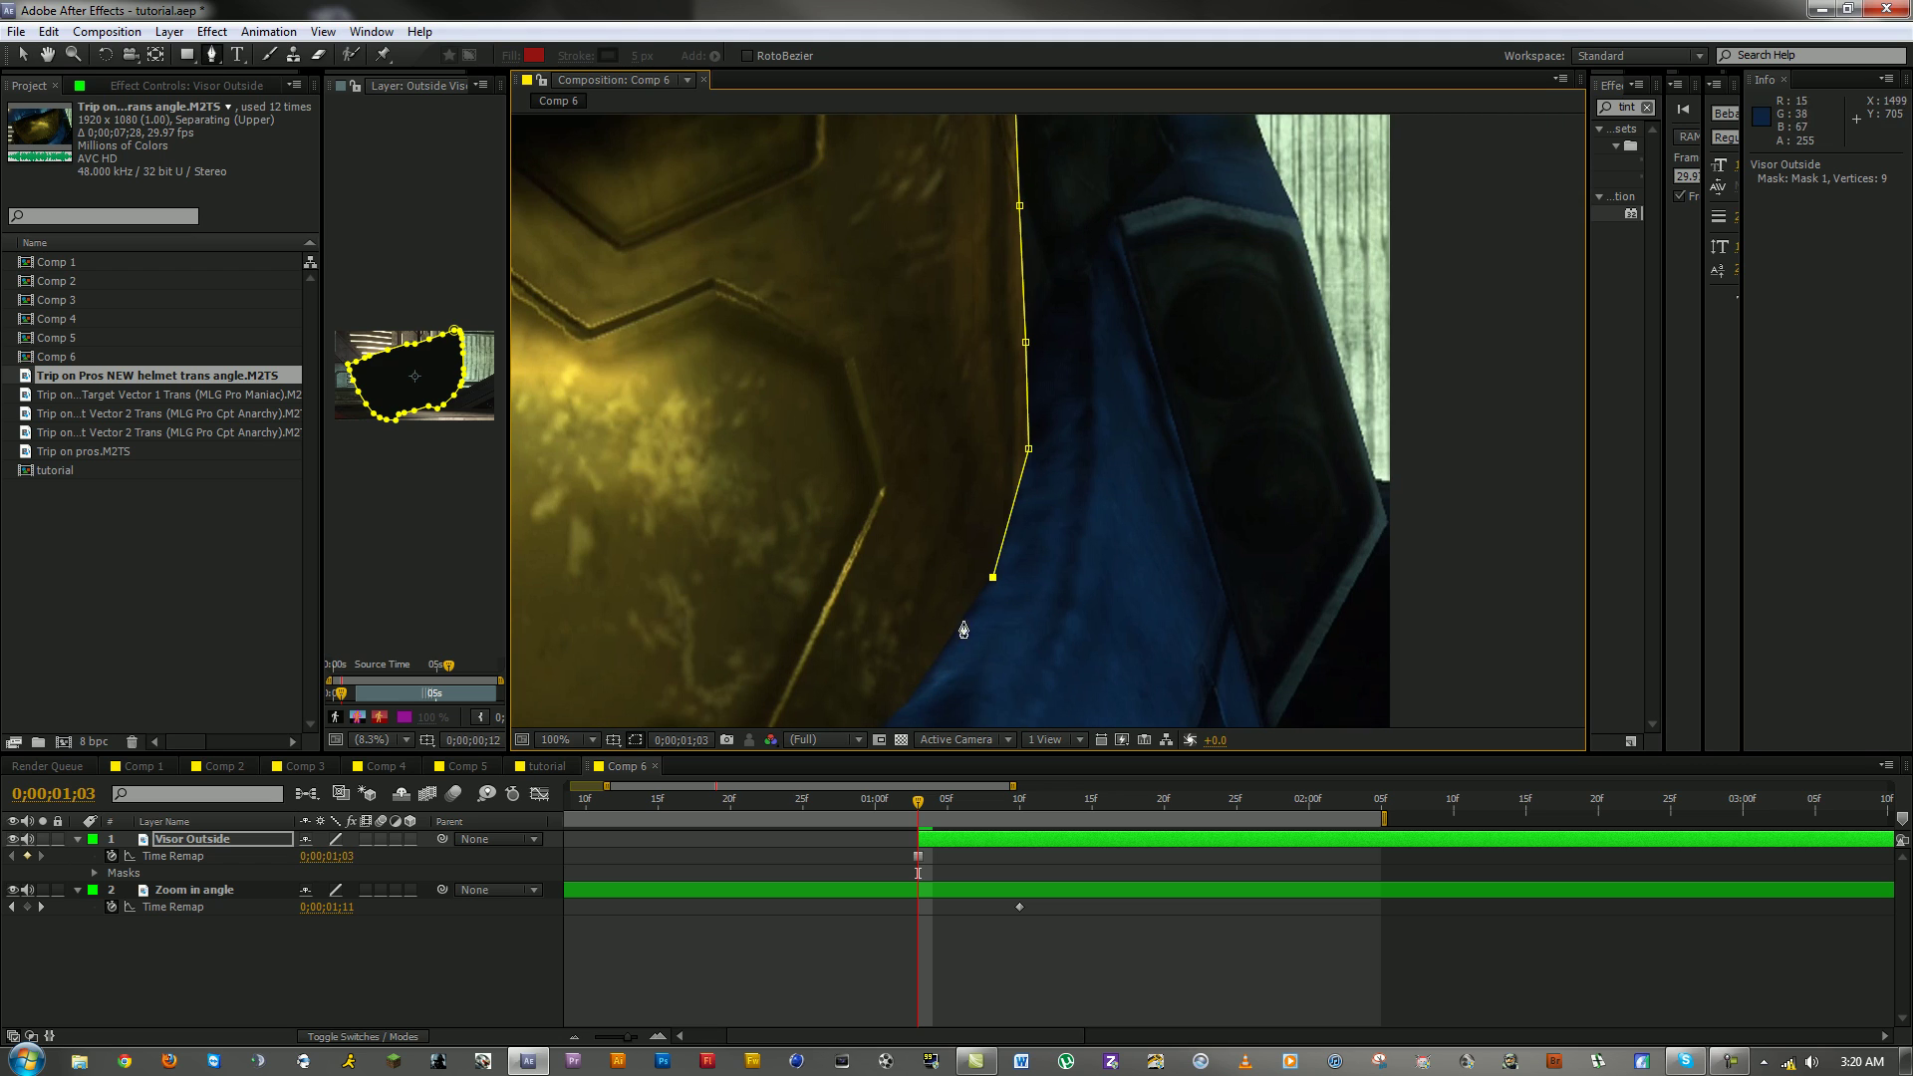
Step: Trace the mask around the visor's lower right curve to the corner above the dark chin guard
drag(930, 610, 1067, 319)
click(1058, 411)
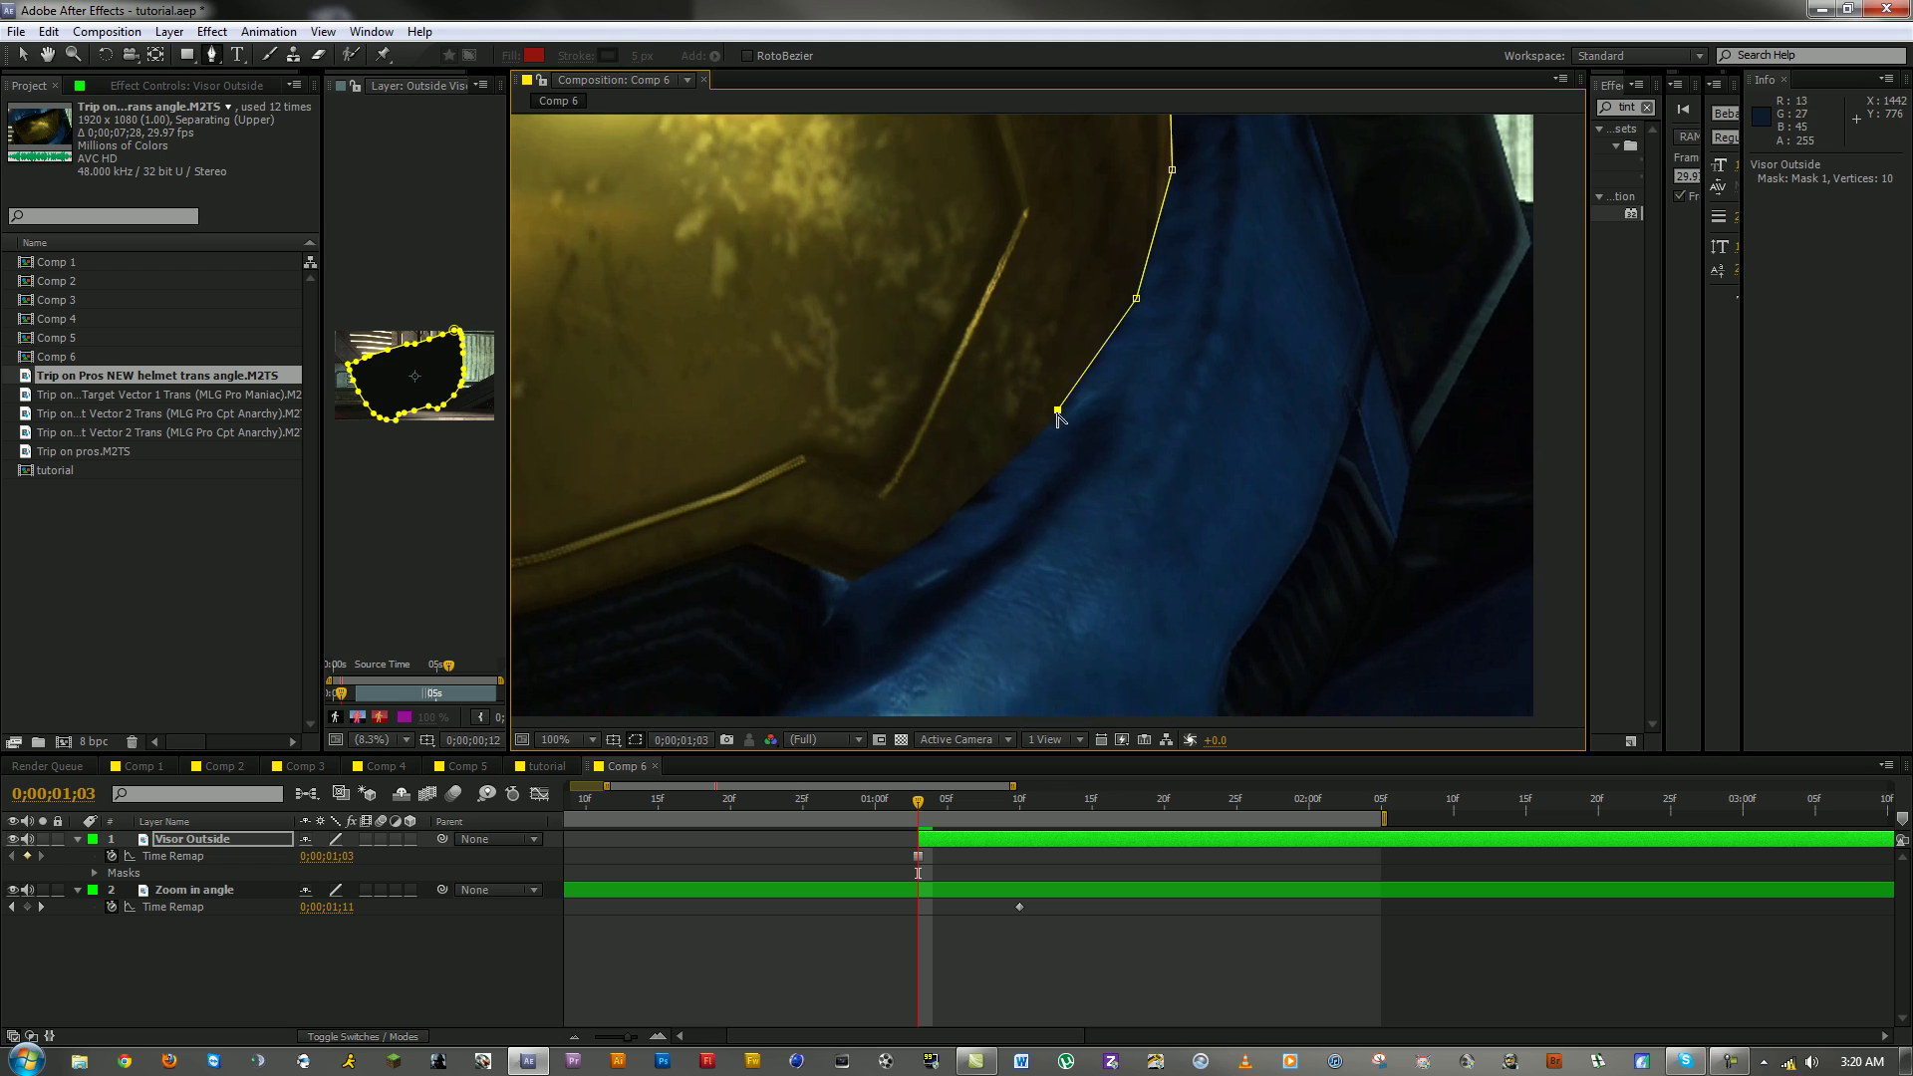
click(994, 478)
click(857, 581)
click(744, 554)
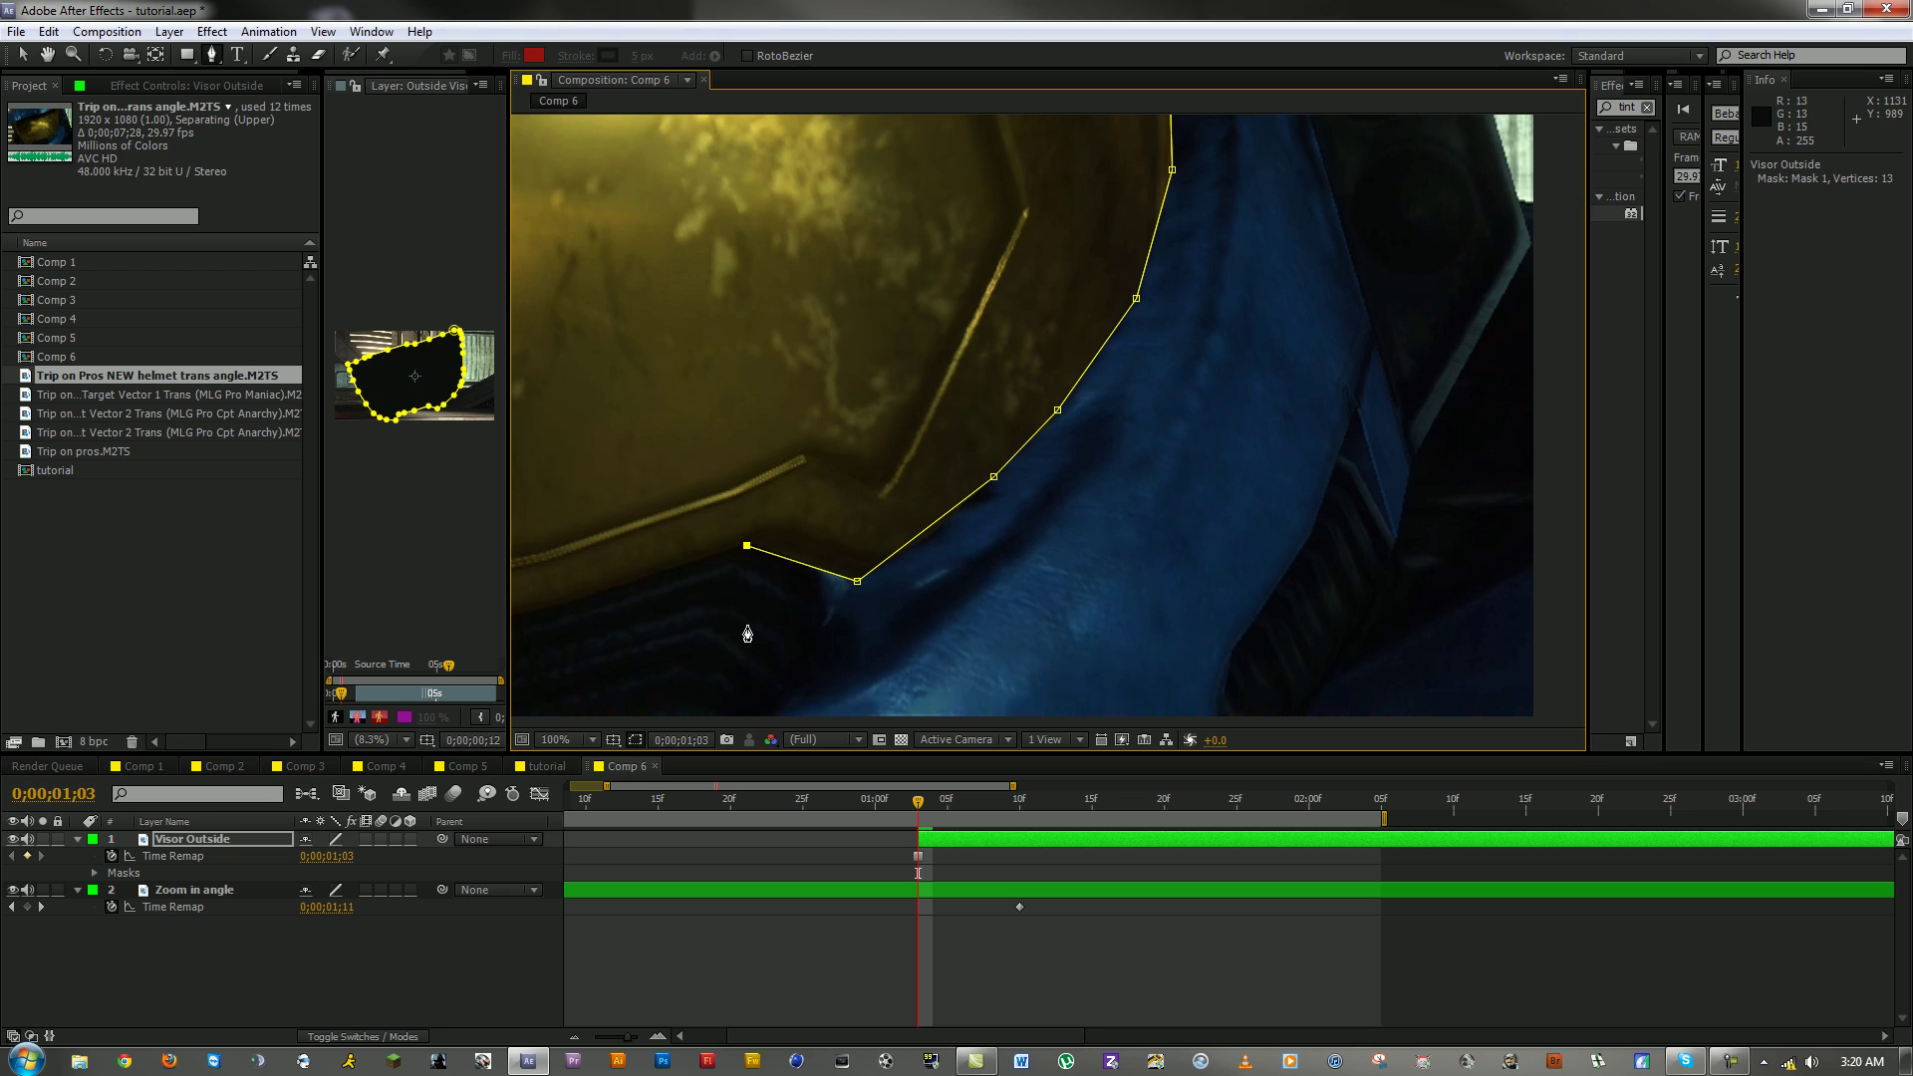
Step: Extend the mask along the visor's bottom edge over the chin guard and down around its lowest tip
drag(658, 469, 1017, 439)
click(974, 490)
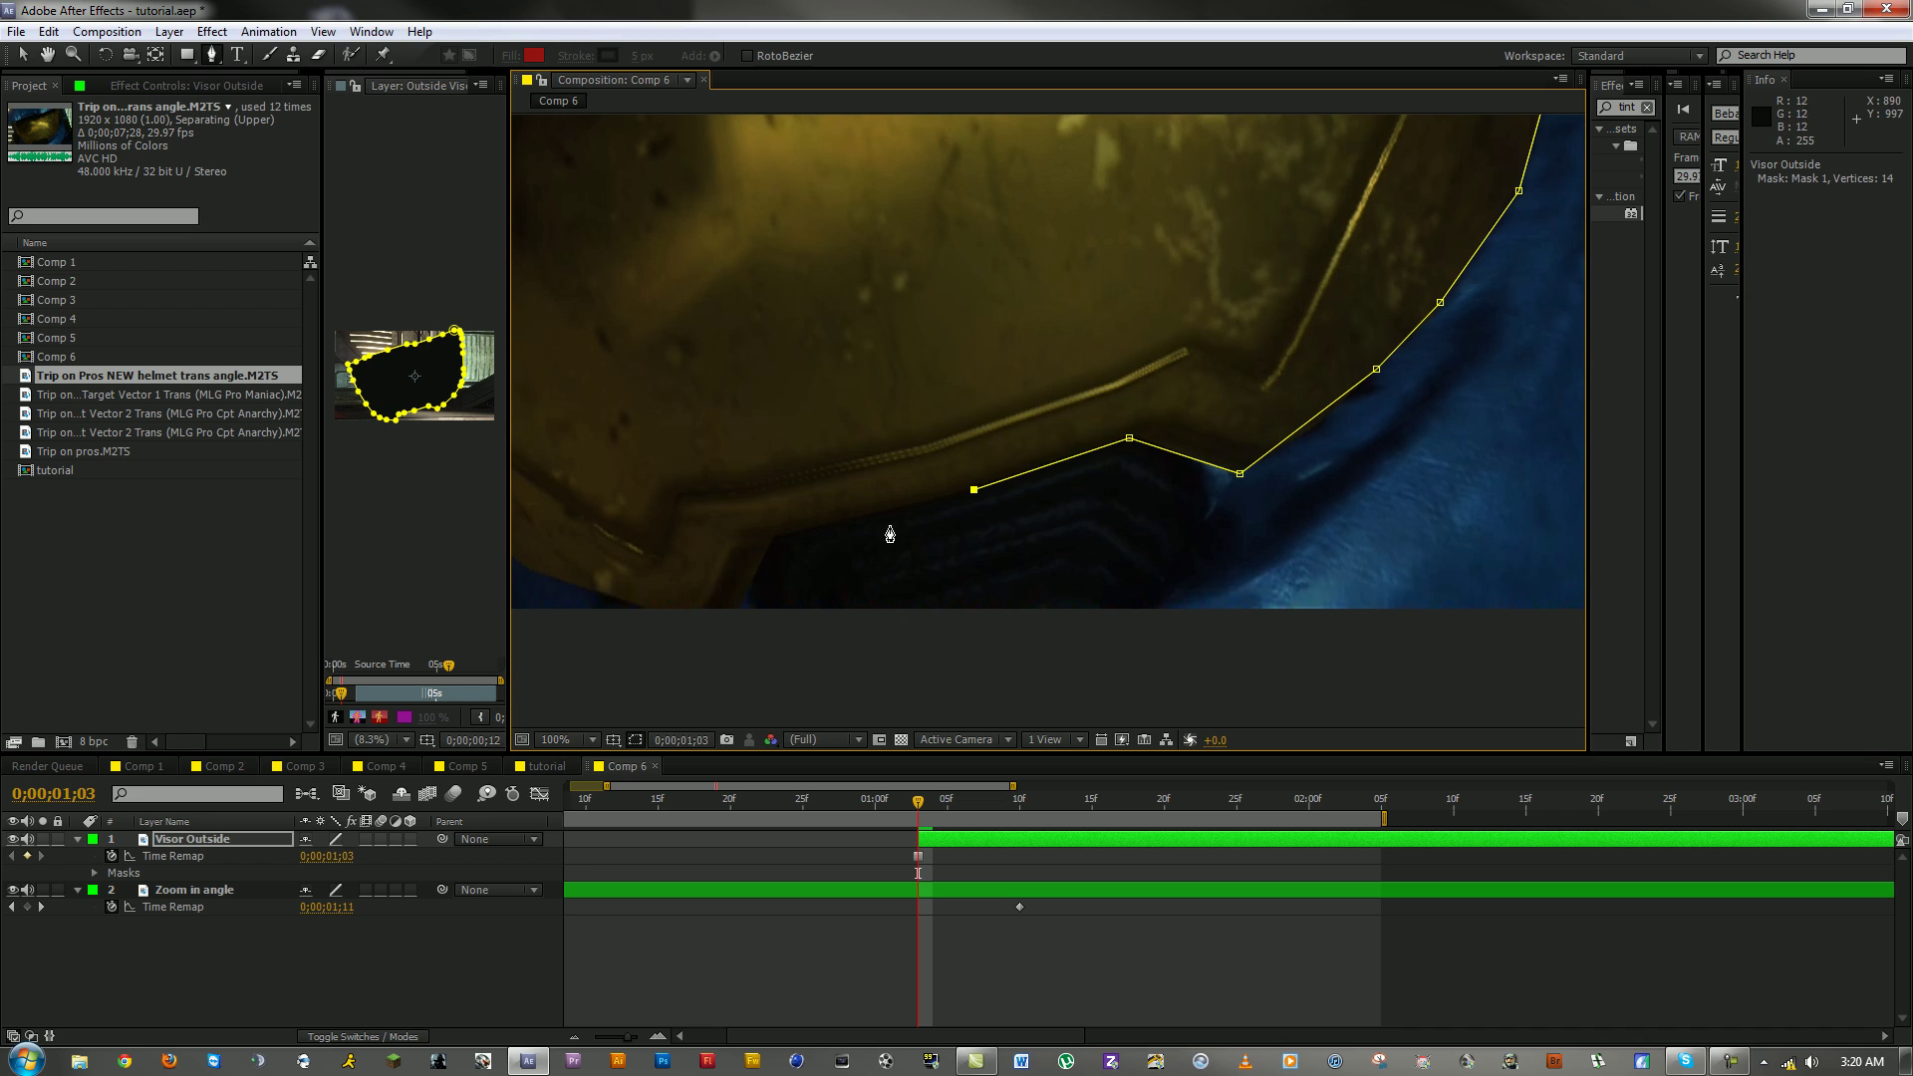
click(870, 514)
click(771, 538)
click(730, 619)
click(639, 608)
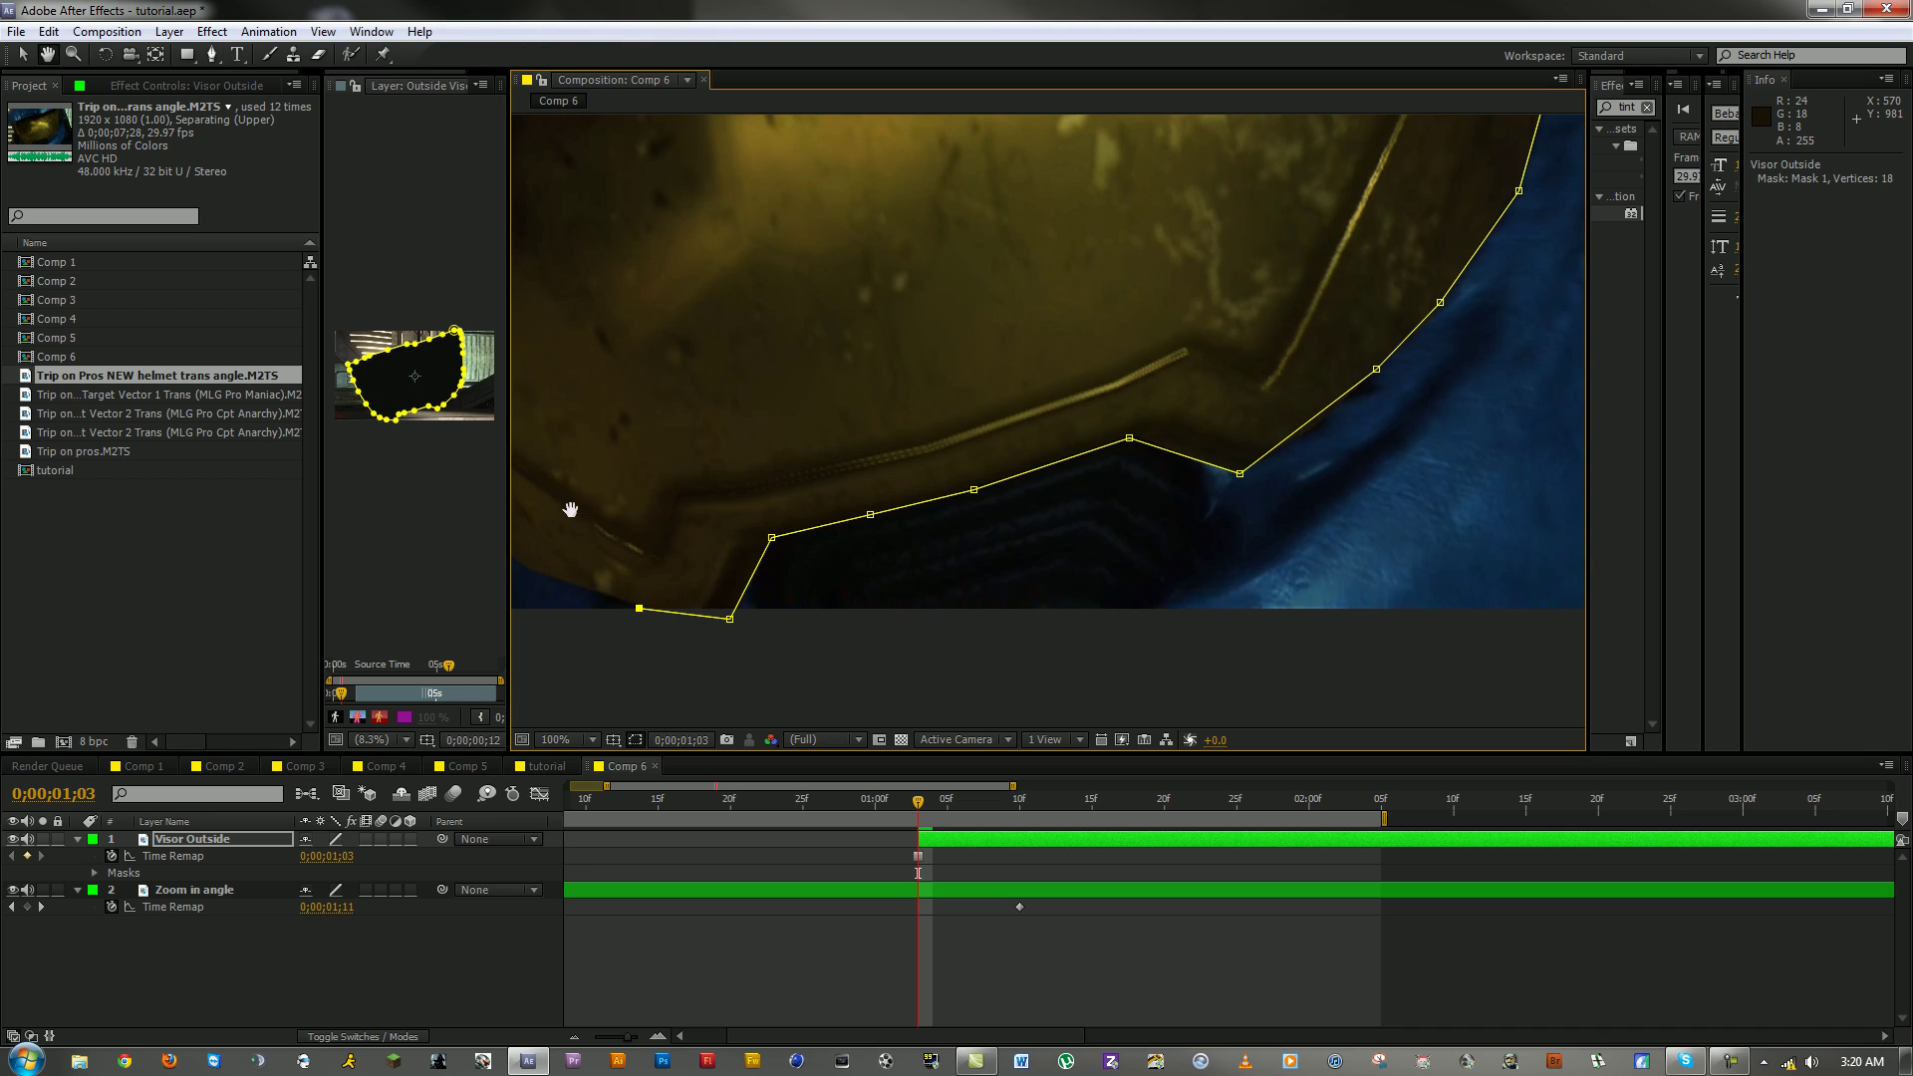
Step: Trace the mask around the visor's lower left curve and onto its left edge
drag(564, 572, 818, 598)
click(767, 582)
click(667, 489)
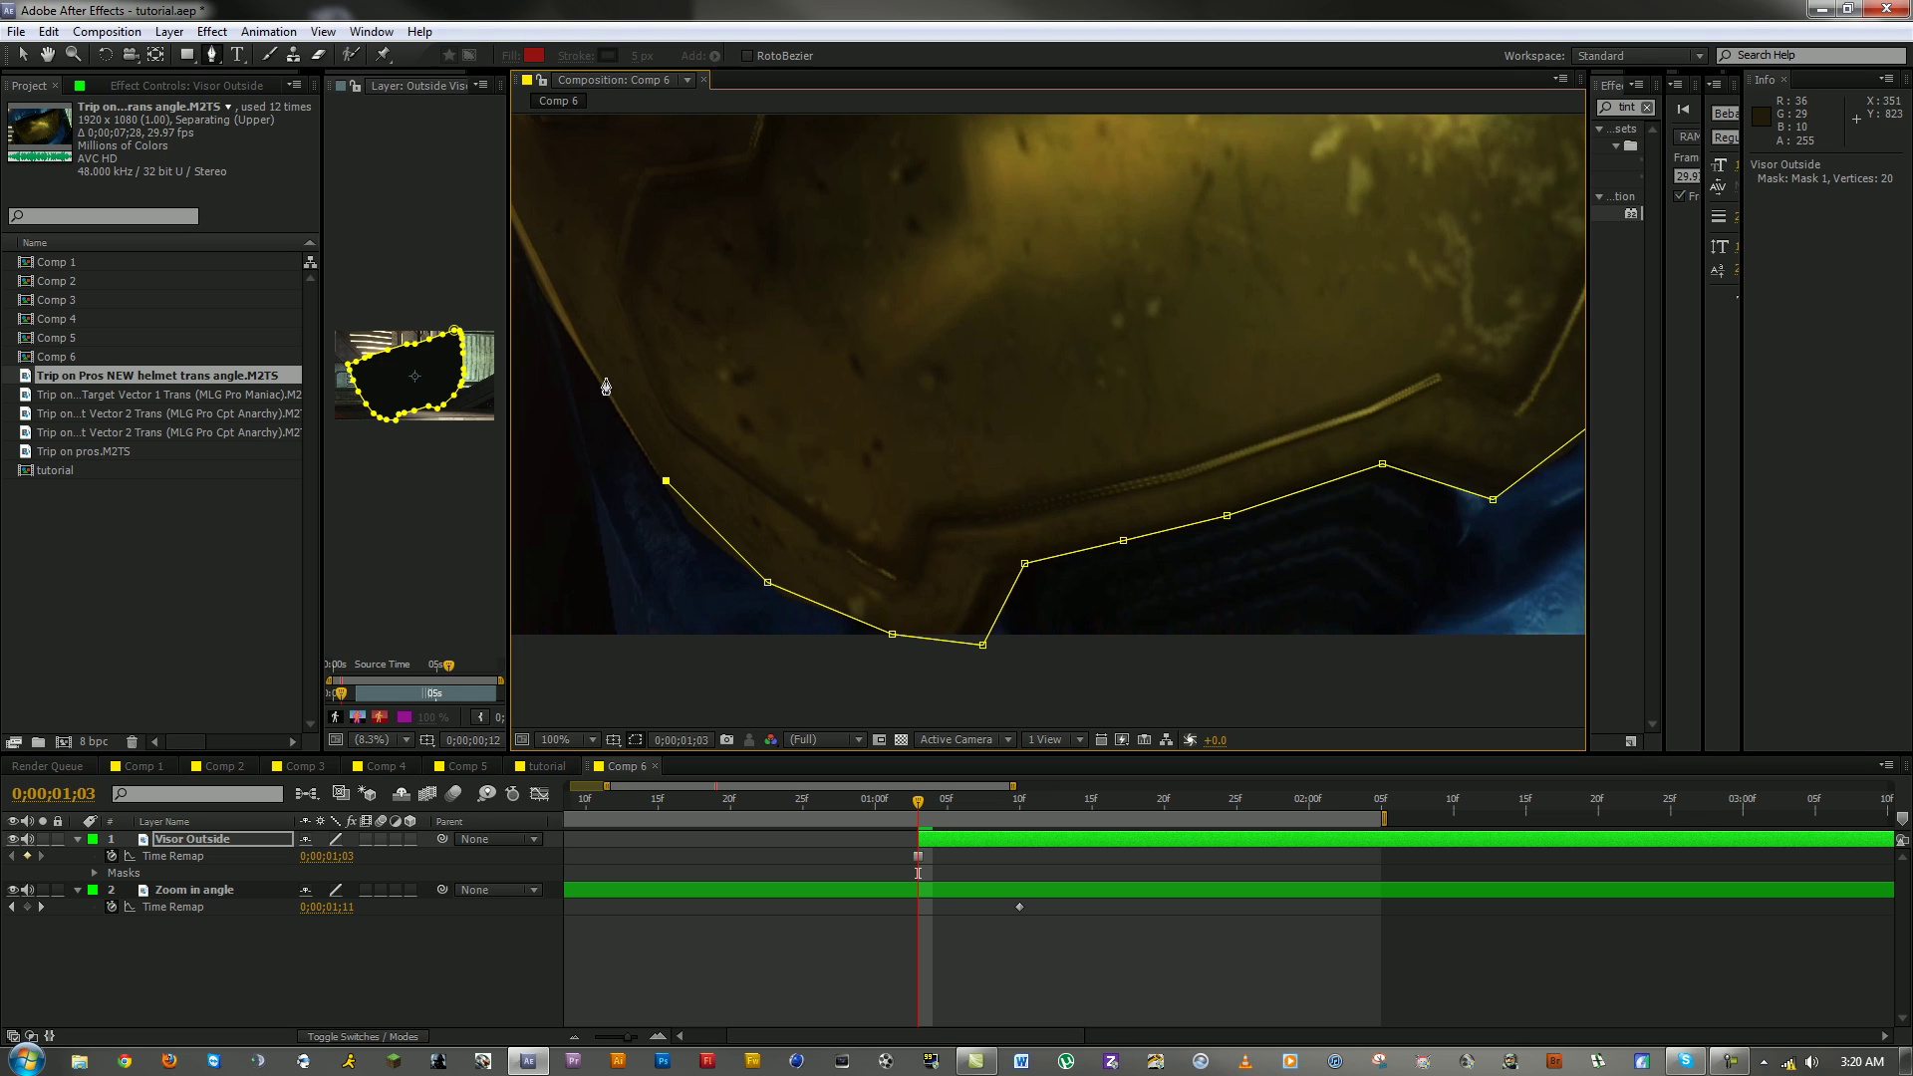
key(ctrl+z)
click(685, 523)
click(605, 383)
Step: Continue the mask up the visor's left edge to its upper left corner beneath the blue helmet brim
drag(616, 377, 748, 607)
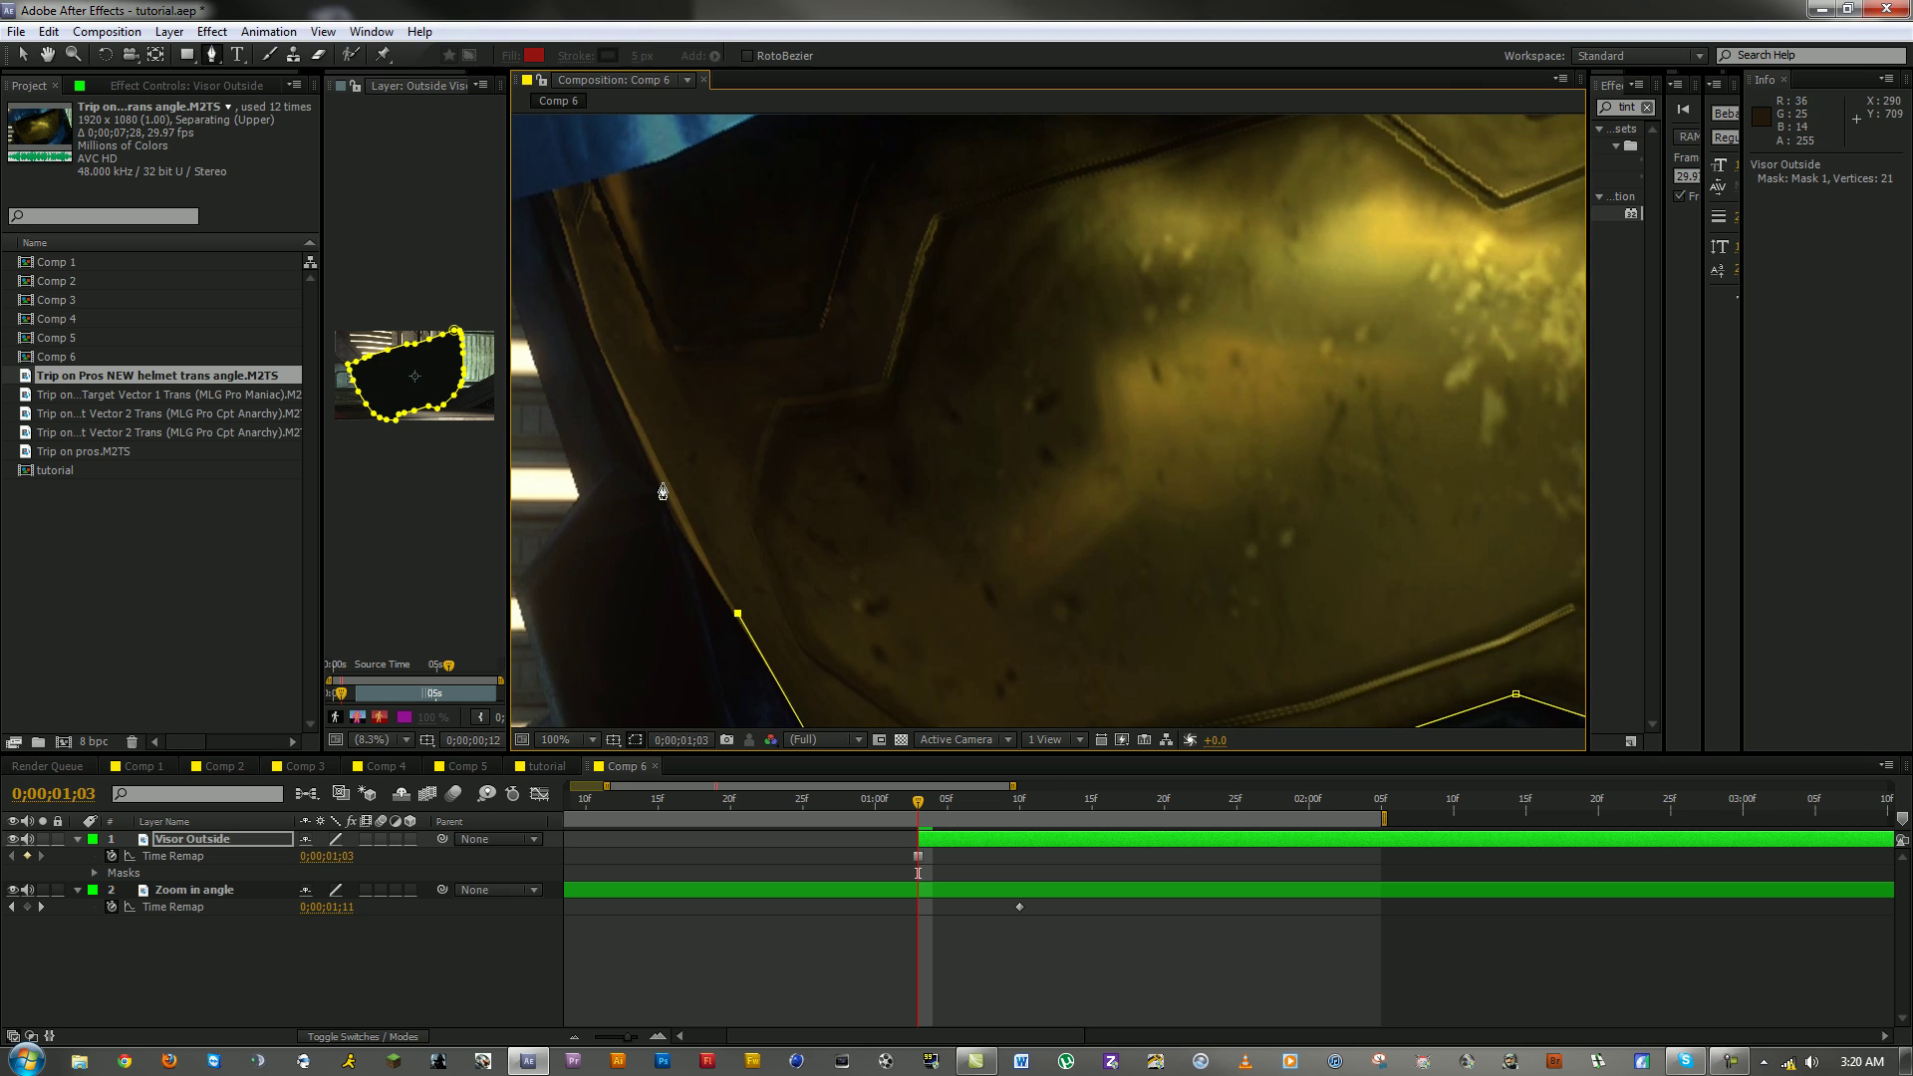
click(657, 468)
click(586, 309)
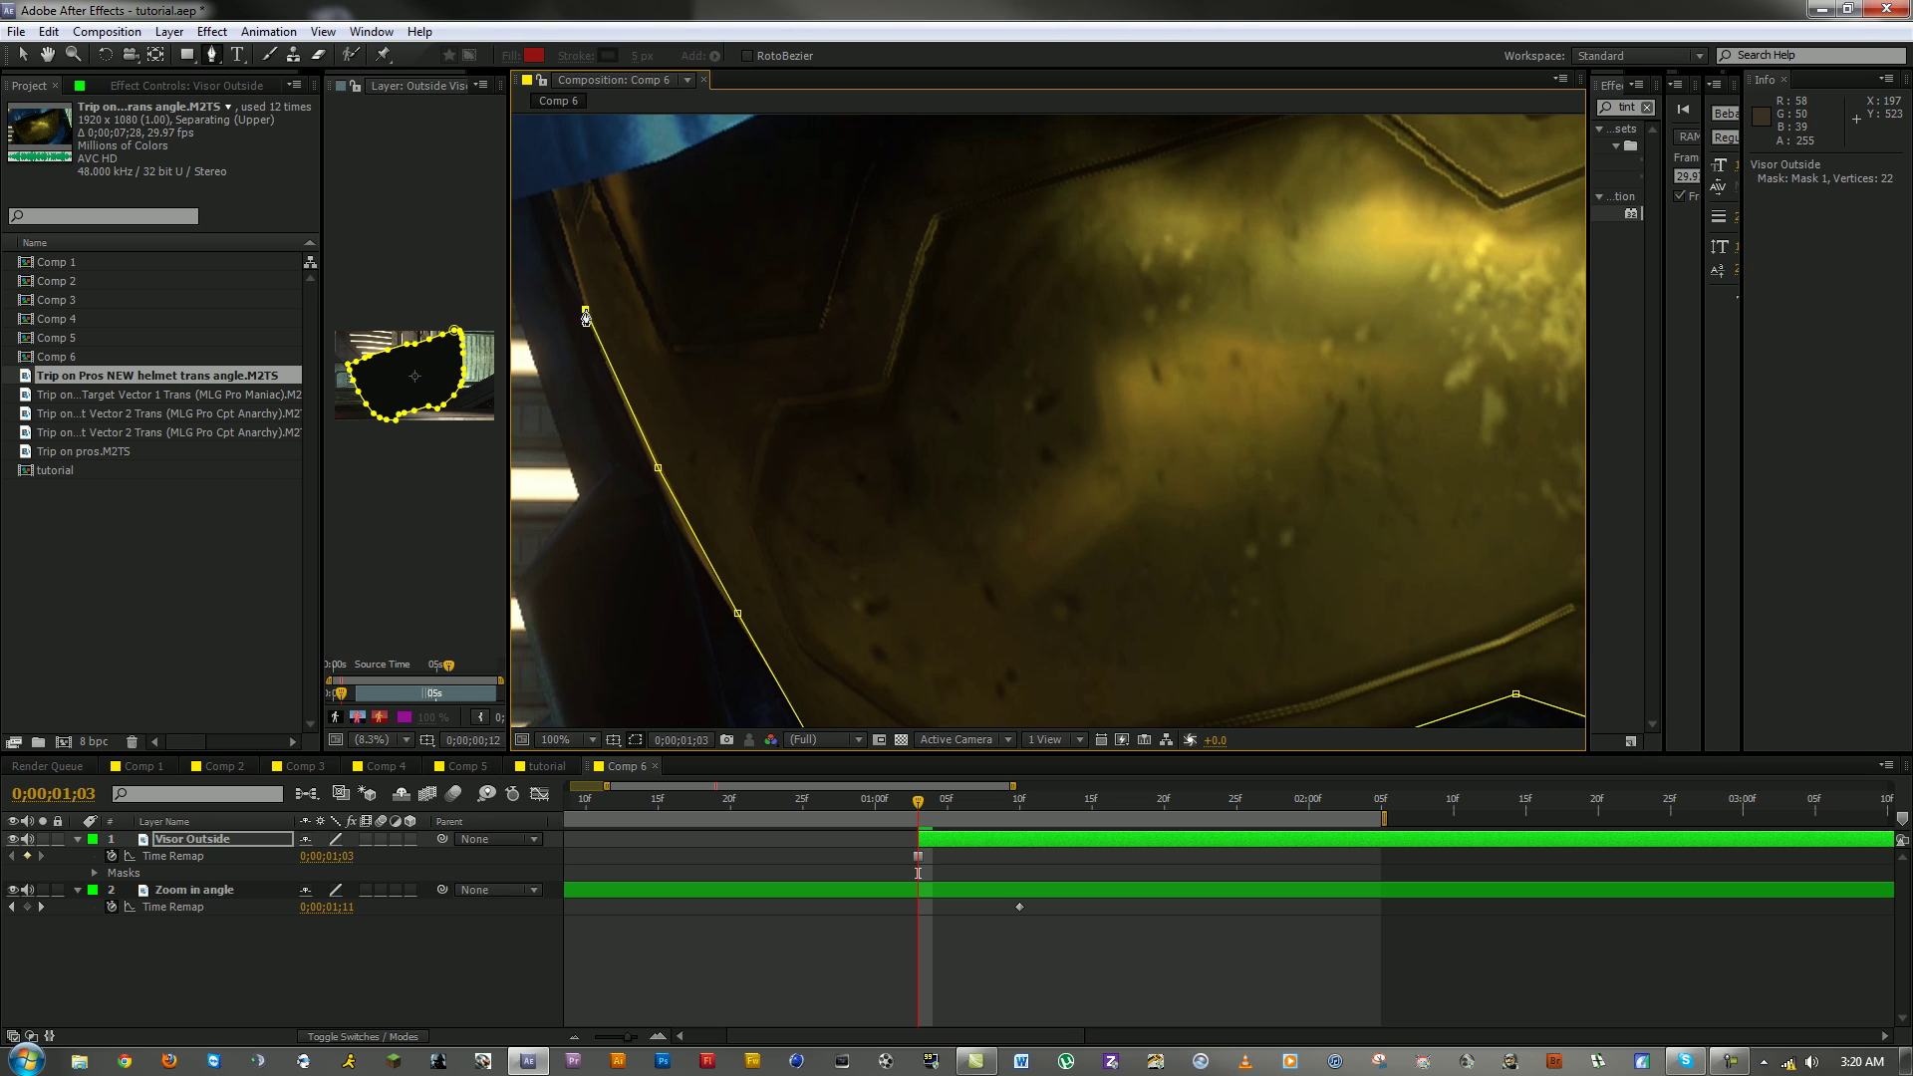
click(562, 221)
click(552, 189)
Step: Trace the mask along the visor's top edge, following the underside of the blue brim past its central notch
drag(735, 171, 684, 325)
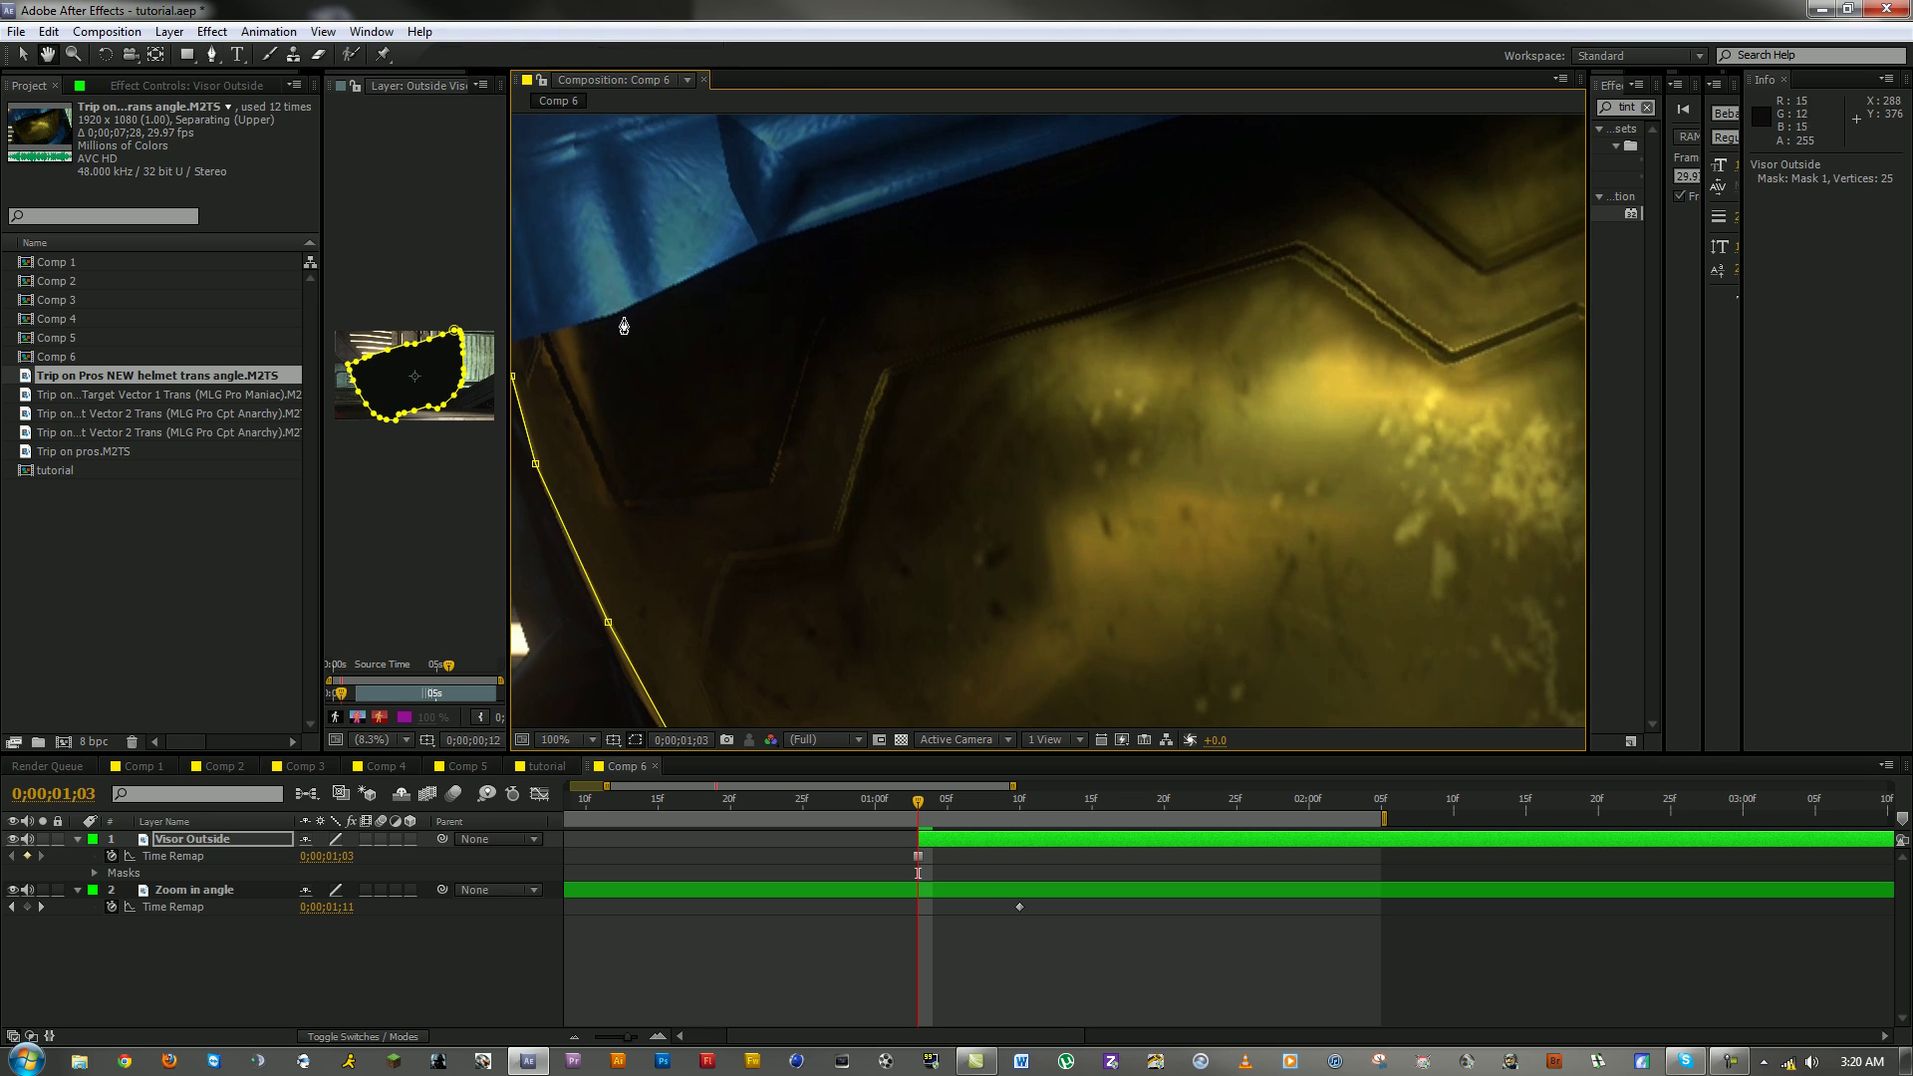
click(606, 318)
click(758, 242)
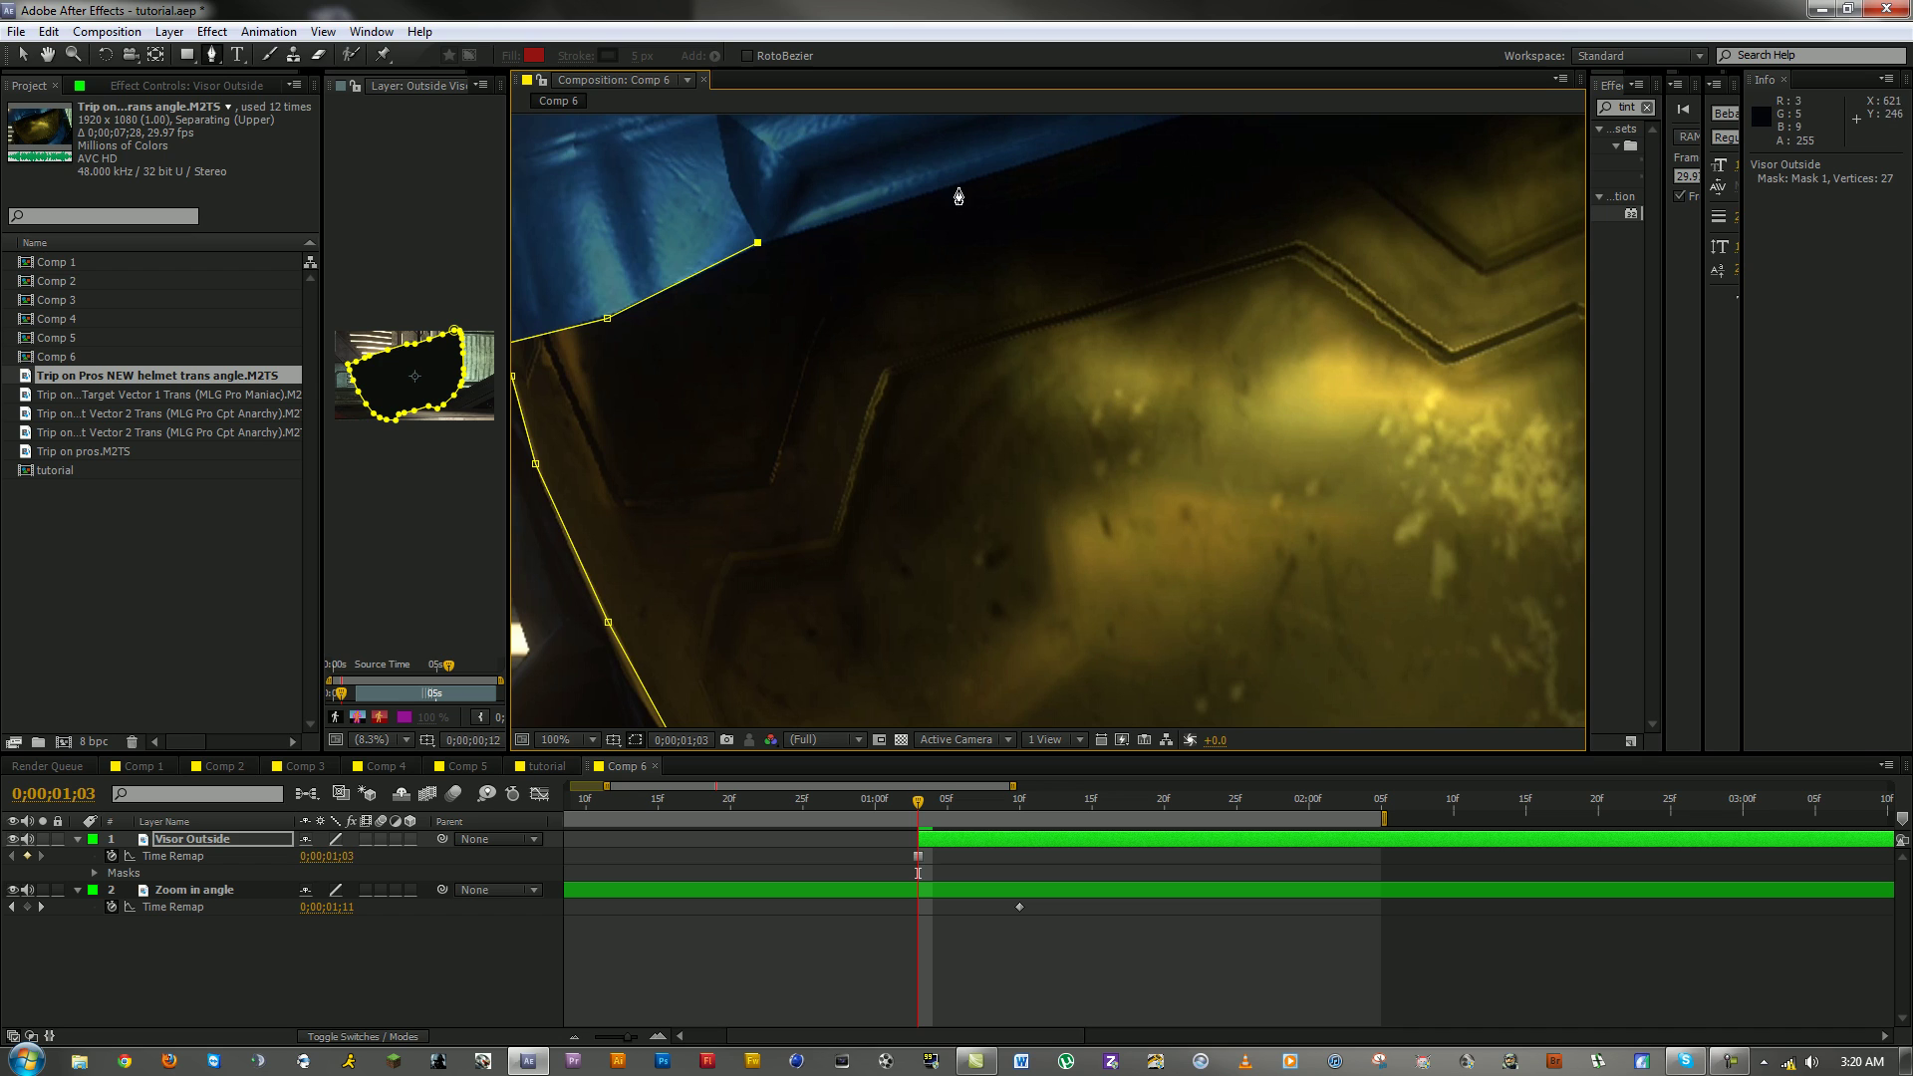
click(998, 173)
key(space)
drag(1103, 154, 822, 314)
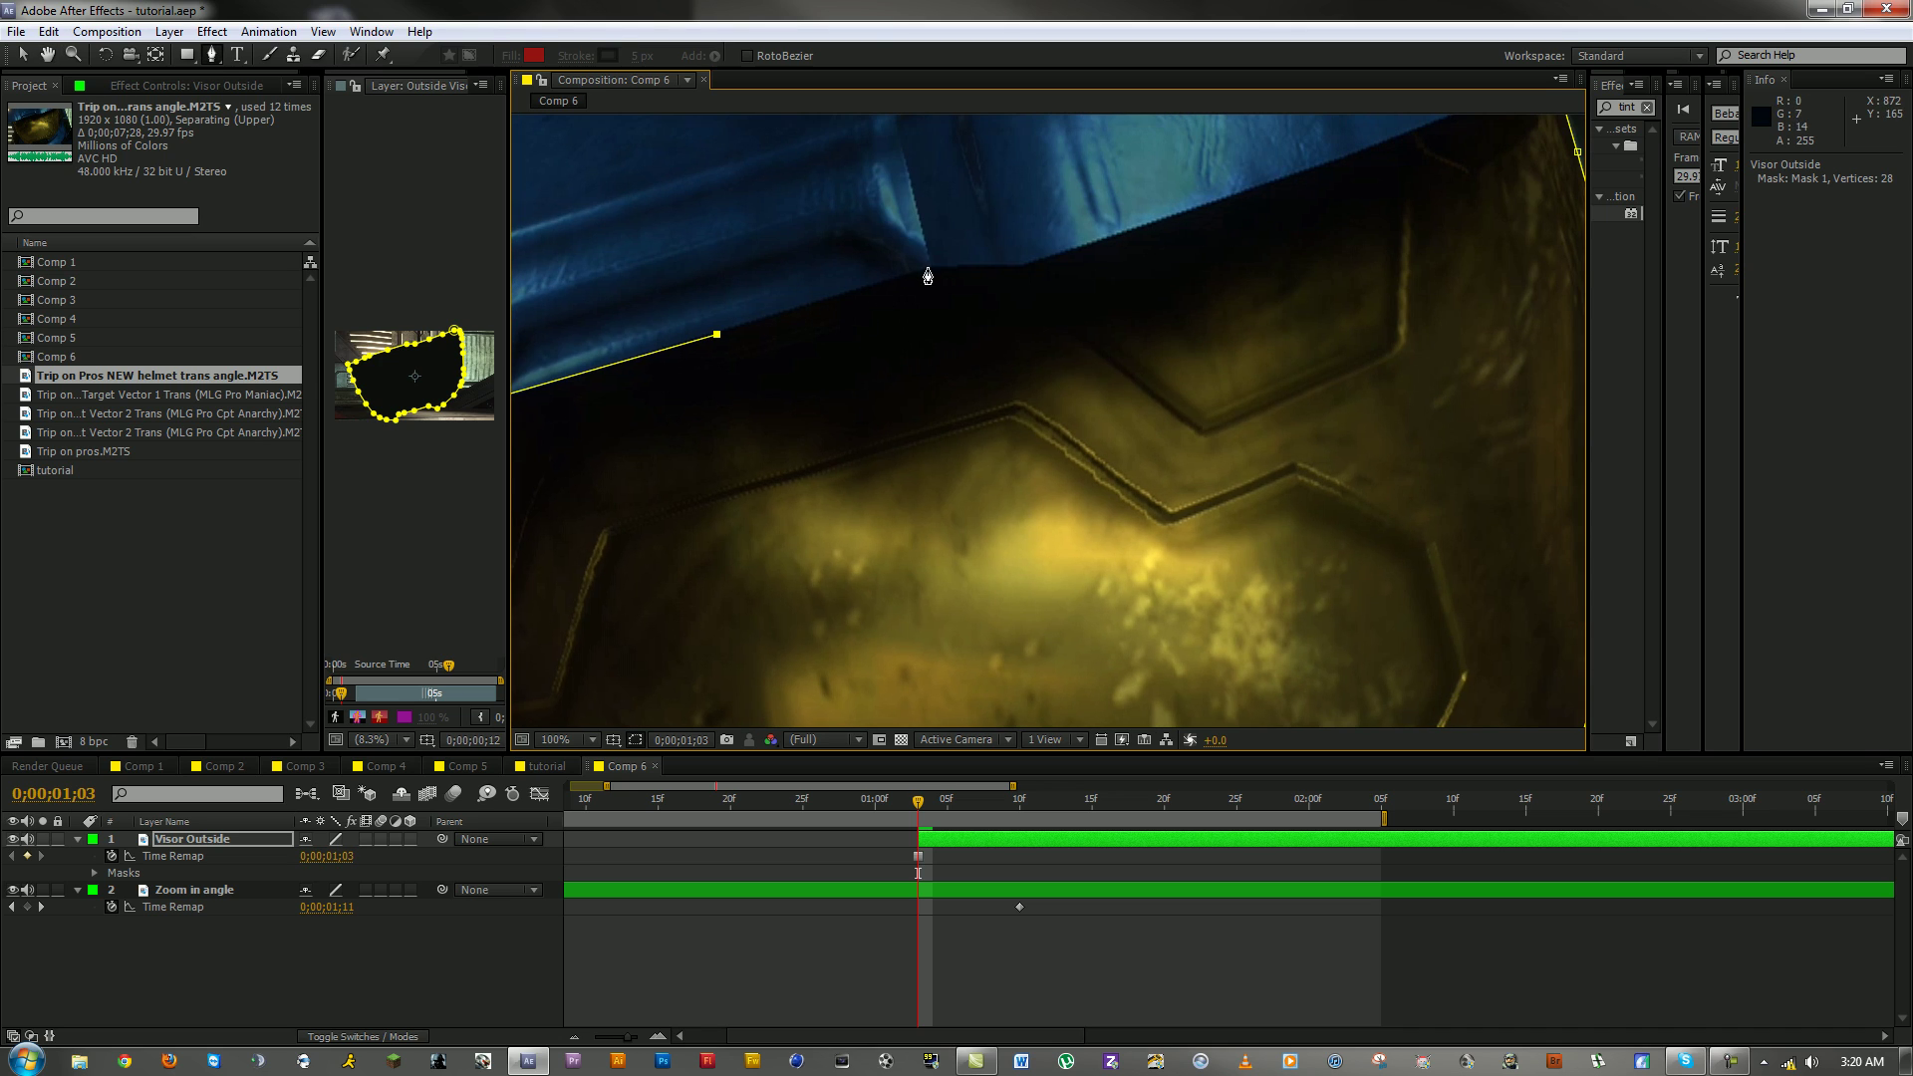
click(927, 267)
click(1024, 267)
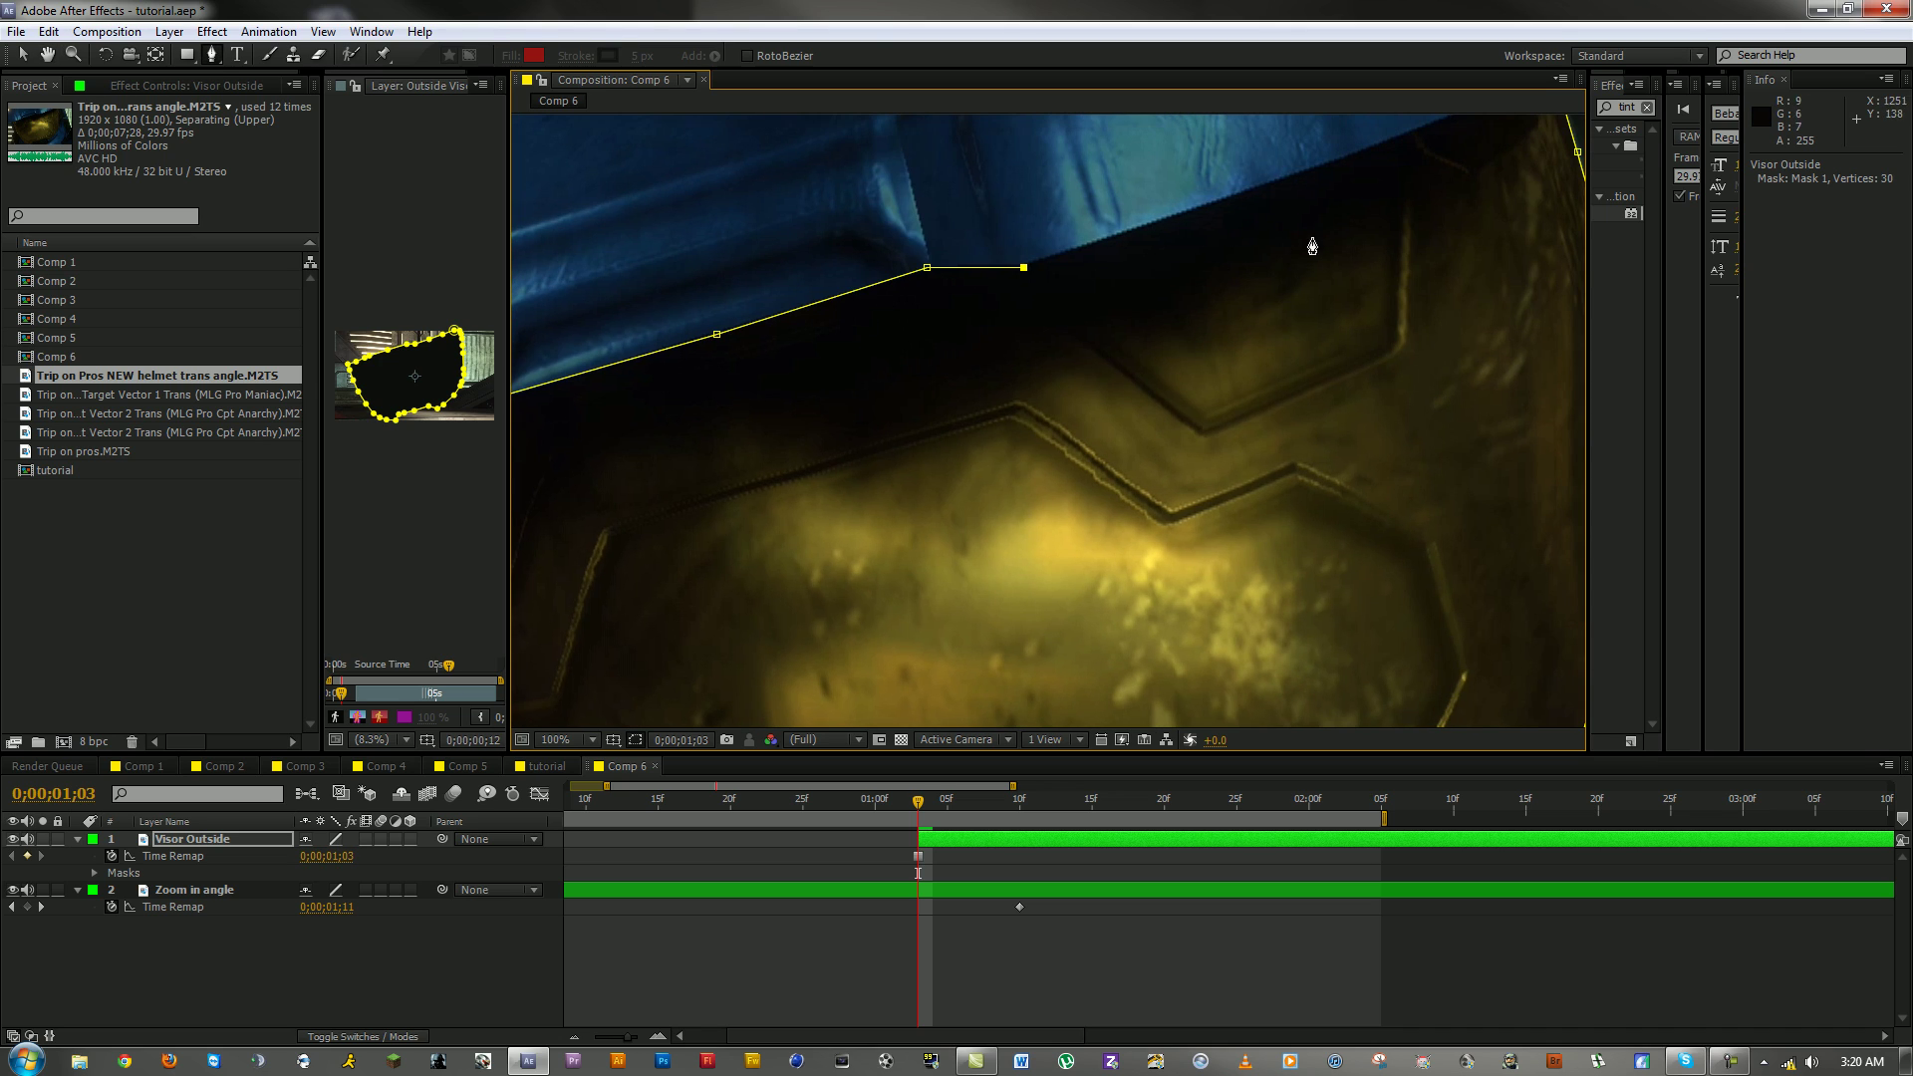
Step: Finish the mask along the rest of the brim and close it around the visor's upper right corner, slightly outside the frame
click(1286, 176)
key(space)
drag(1358, 176, 1129, 335)
click(1244, 266)
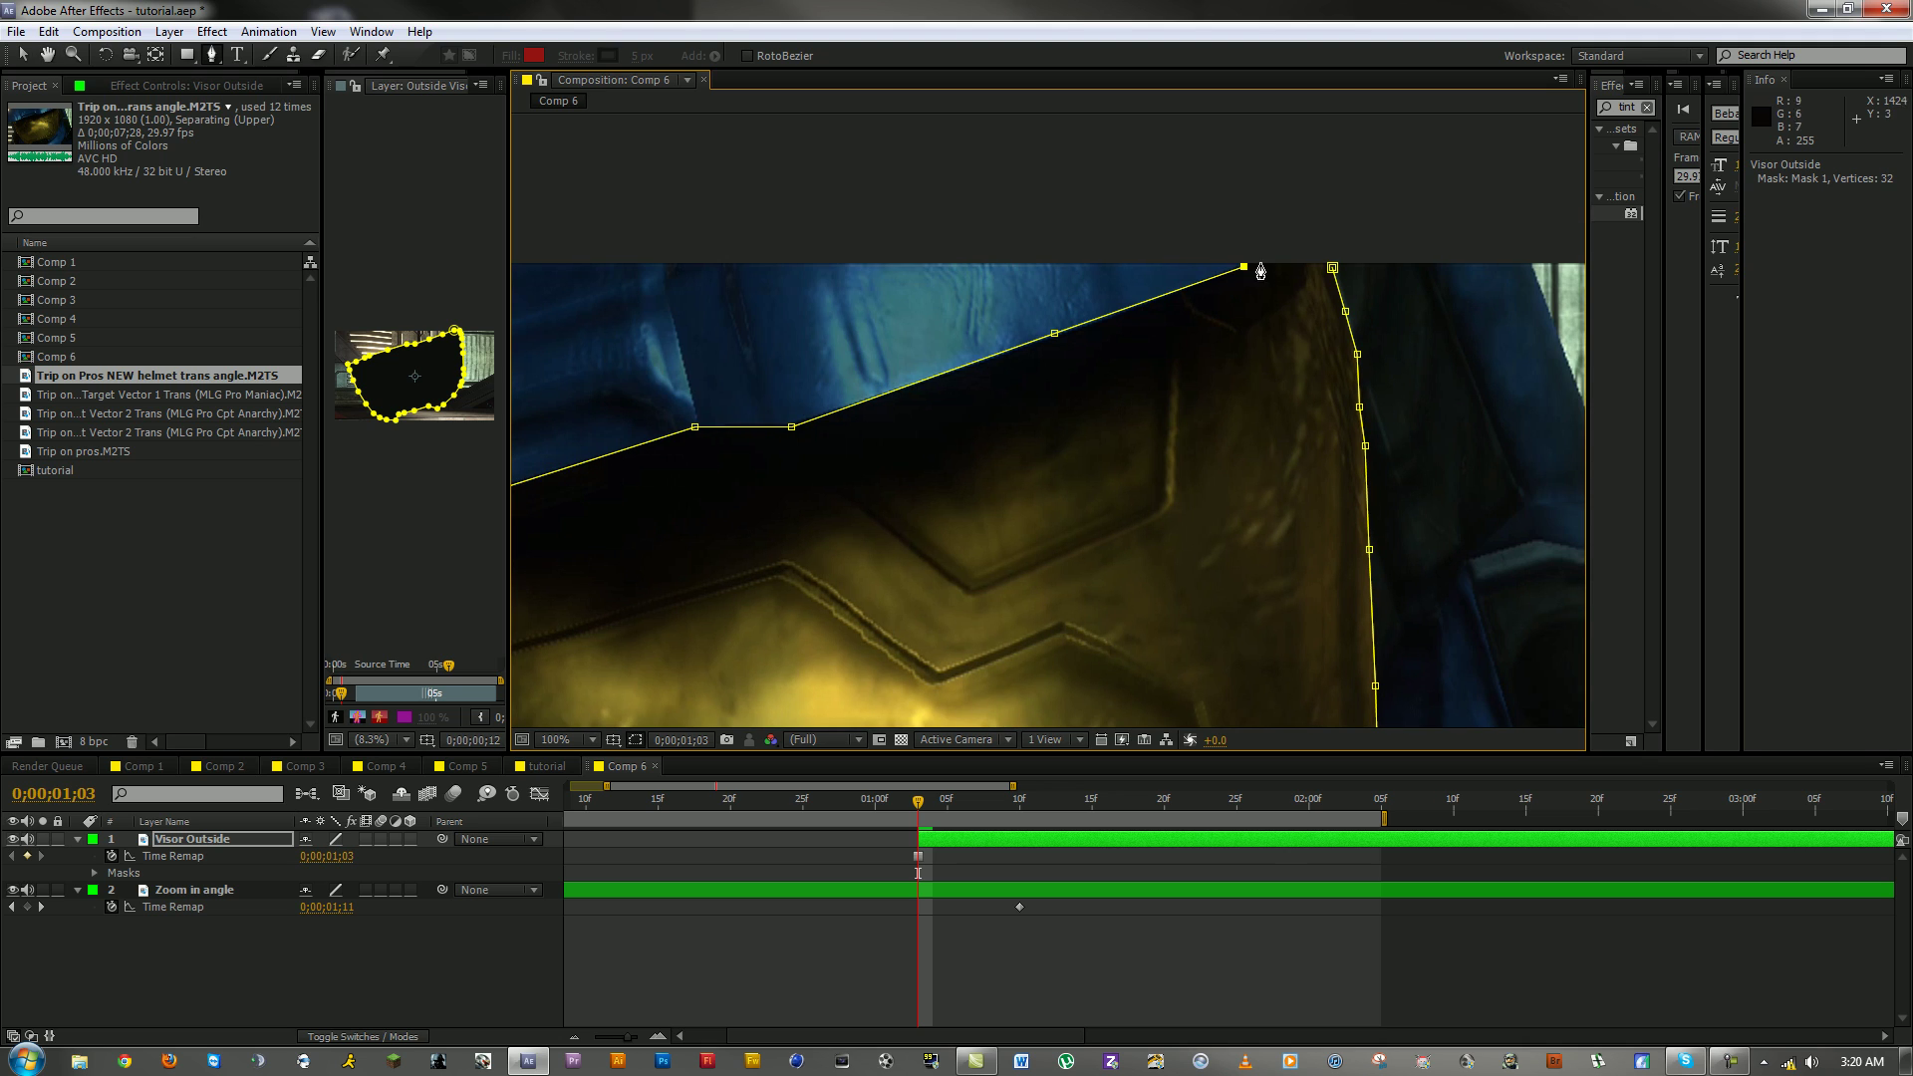
click(1276, 246)
click(1310, 251)
click(1332, 267)
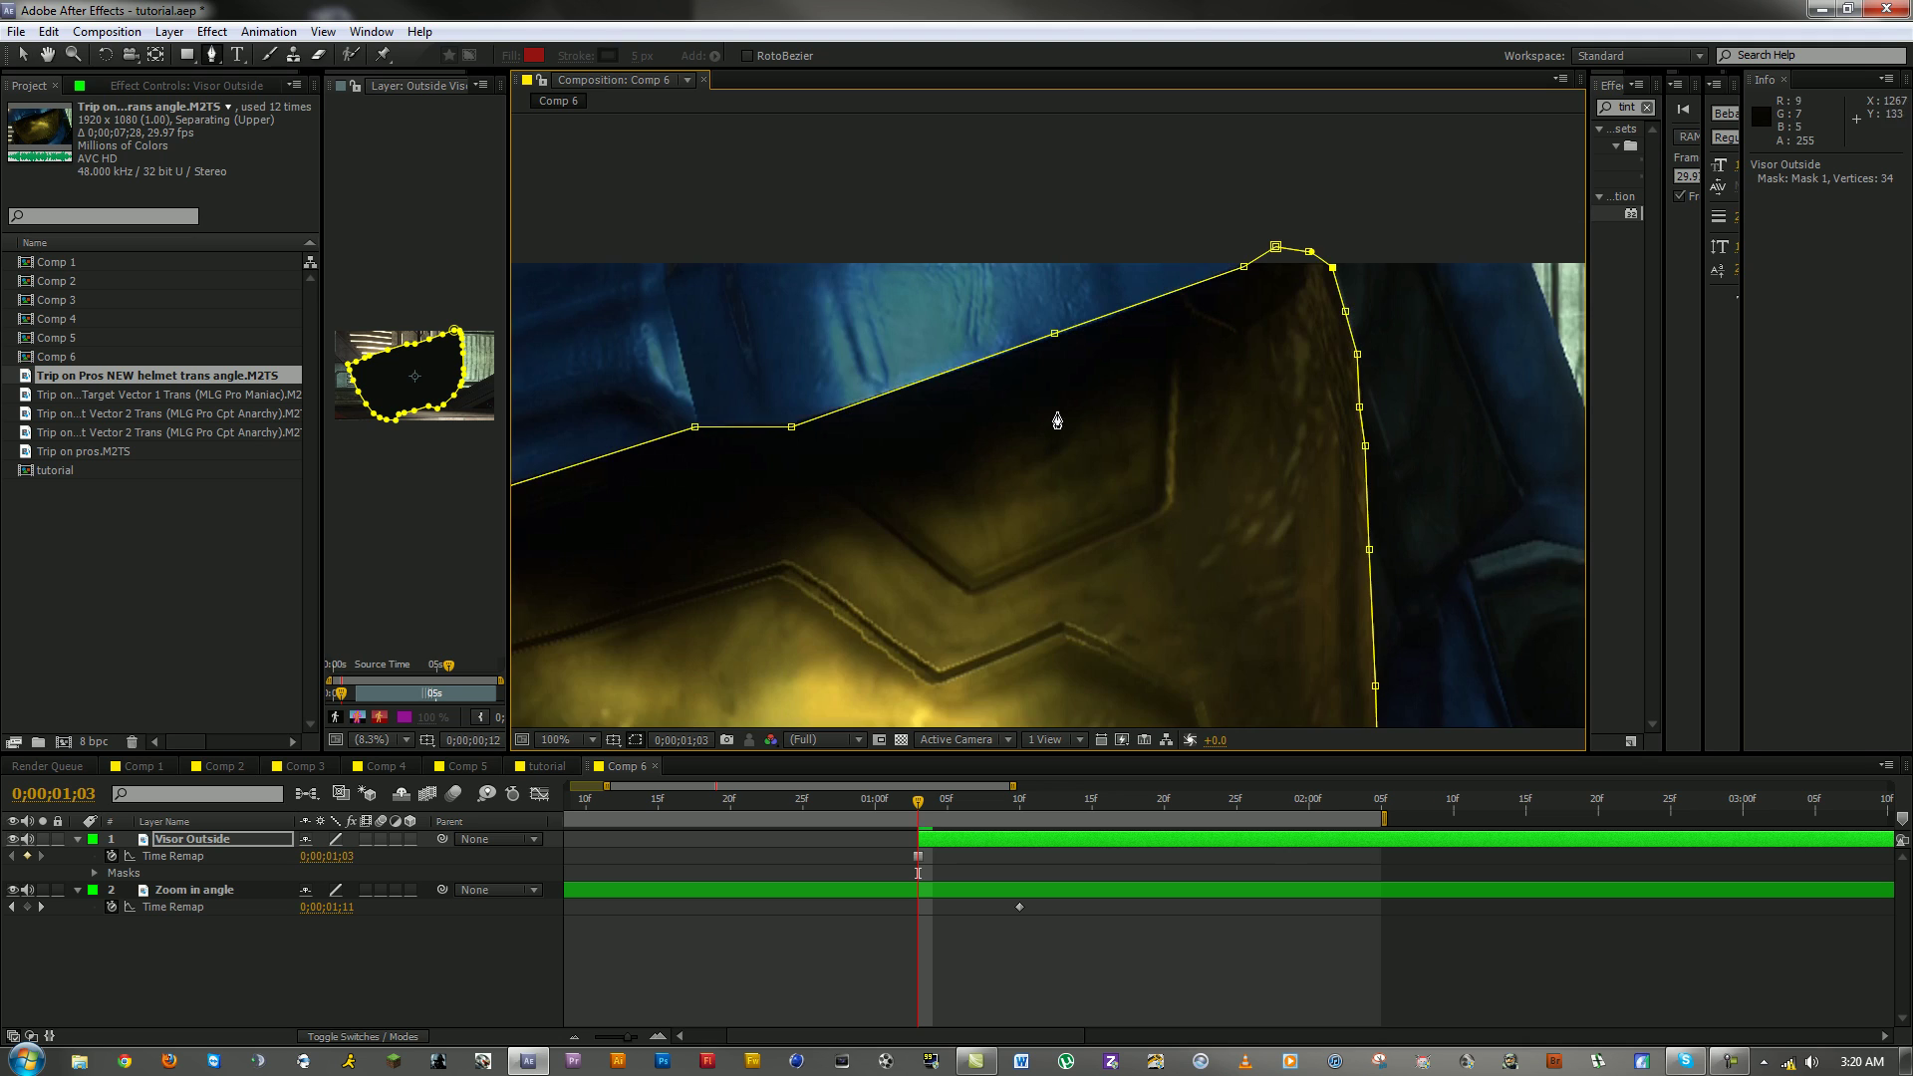
Step: Show the full mask settings of the Visor Outside layer and set Mask 1's mode to Subtract
scroll(1057, 419, down, 4)
click(556, 740)
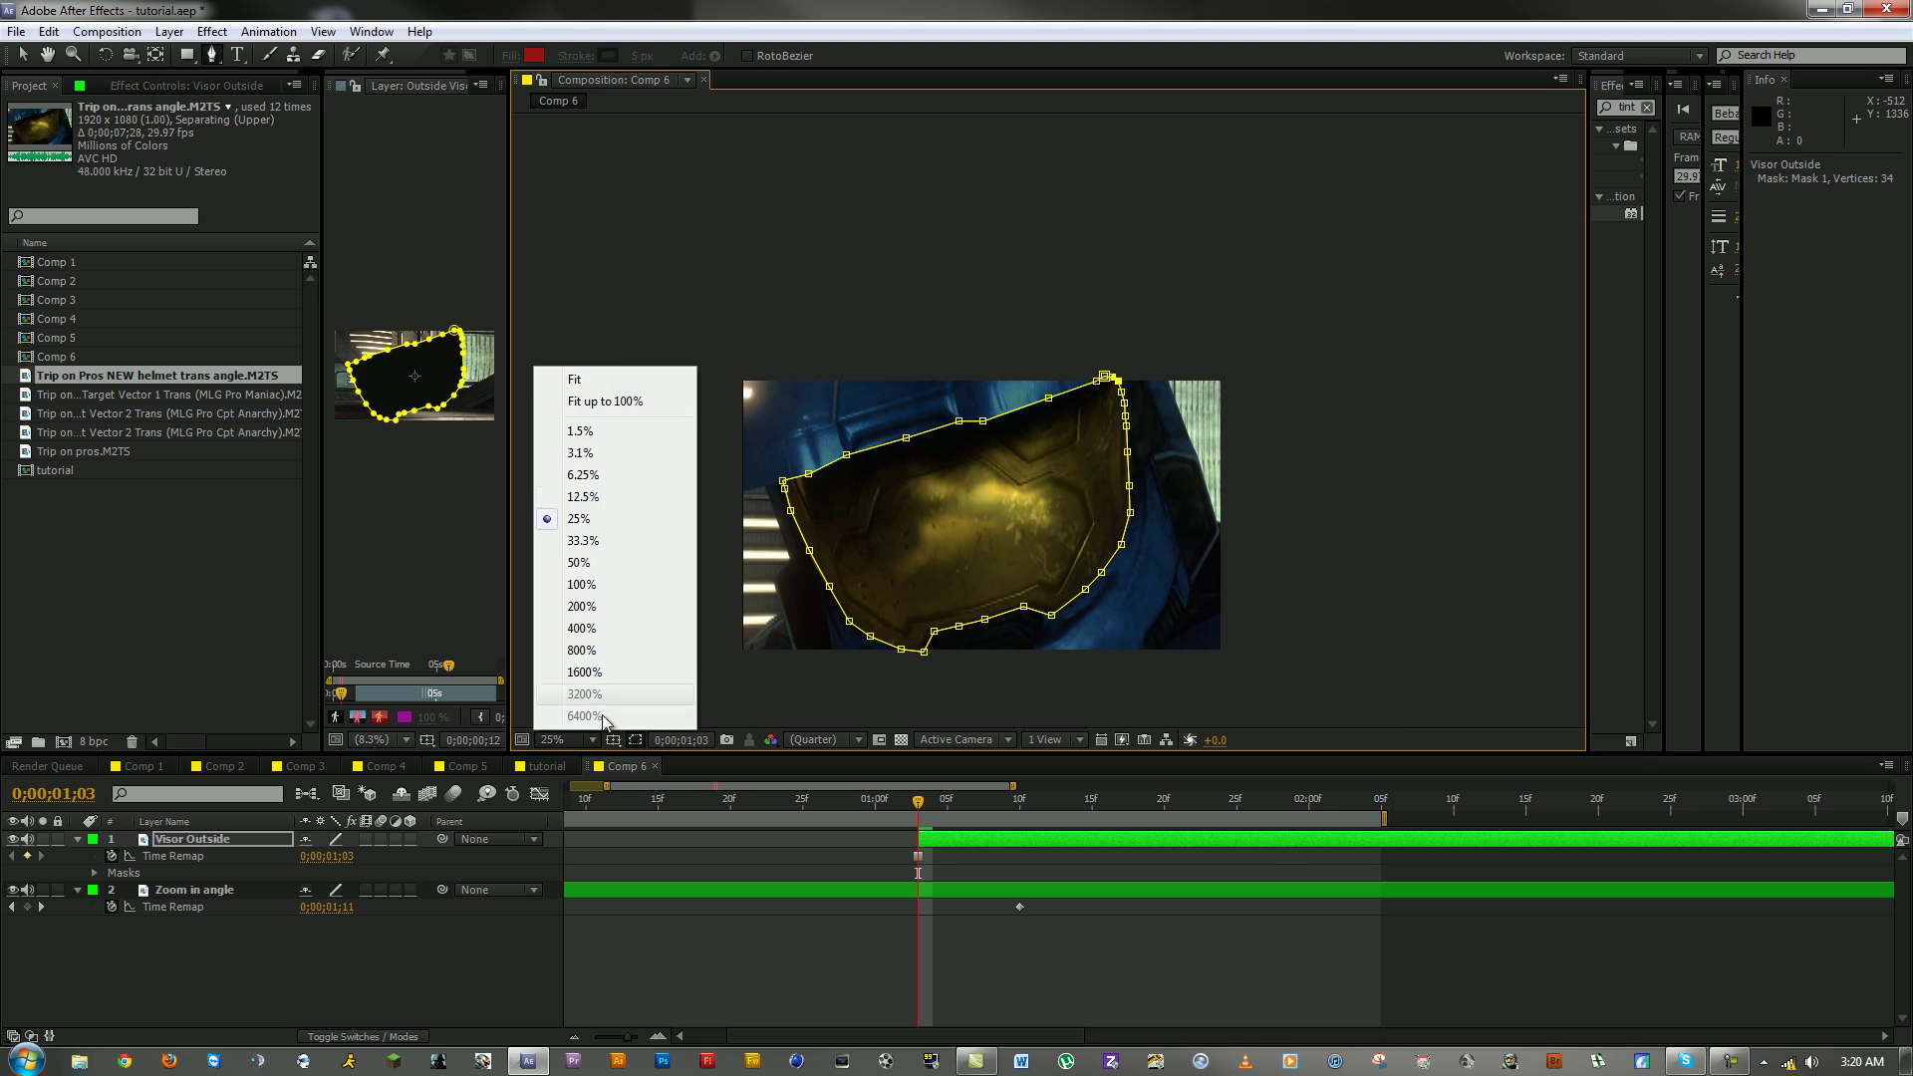
click(588, 379)
click(910, 937)
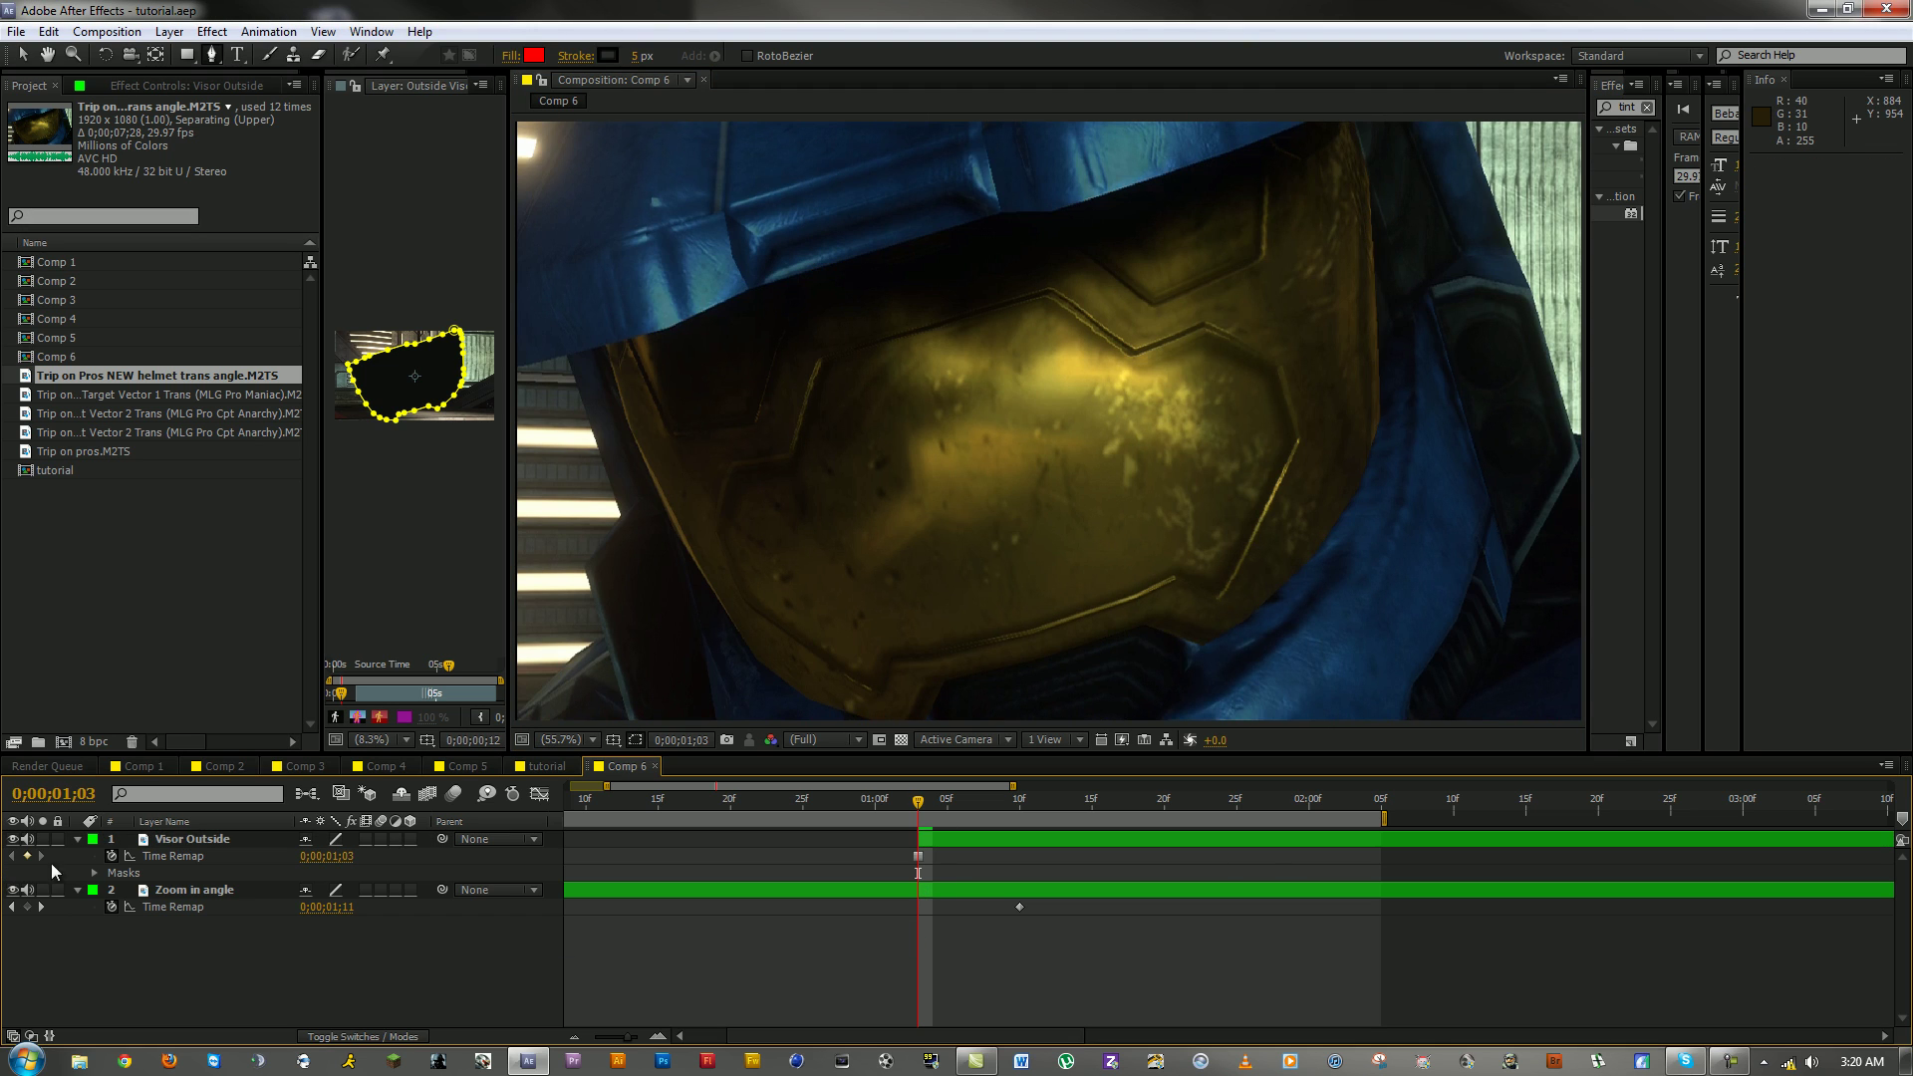
click(186, 843)
key(m)
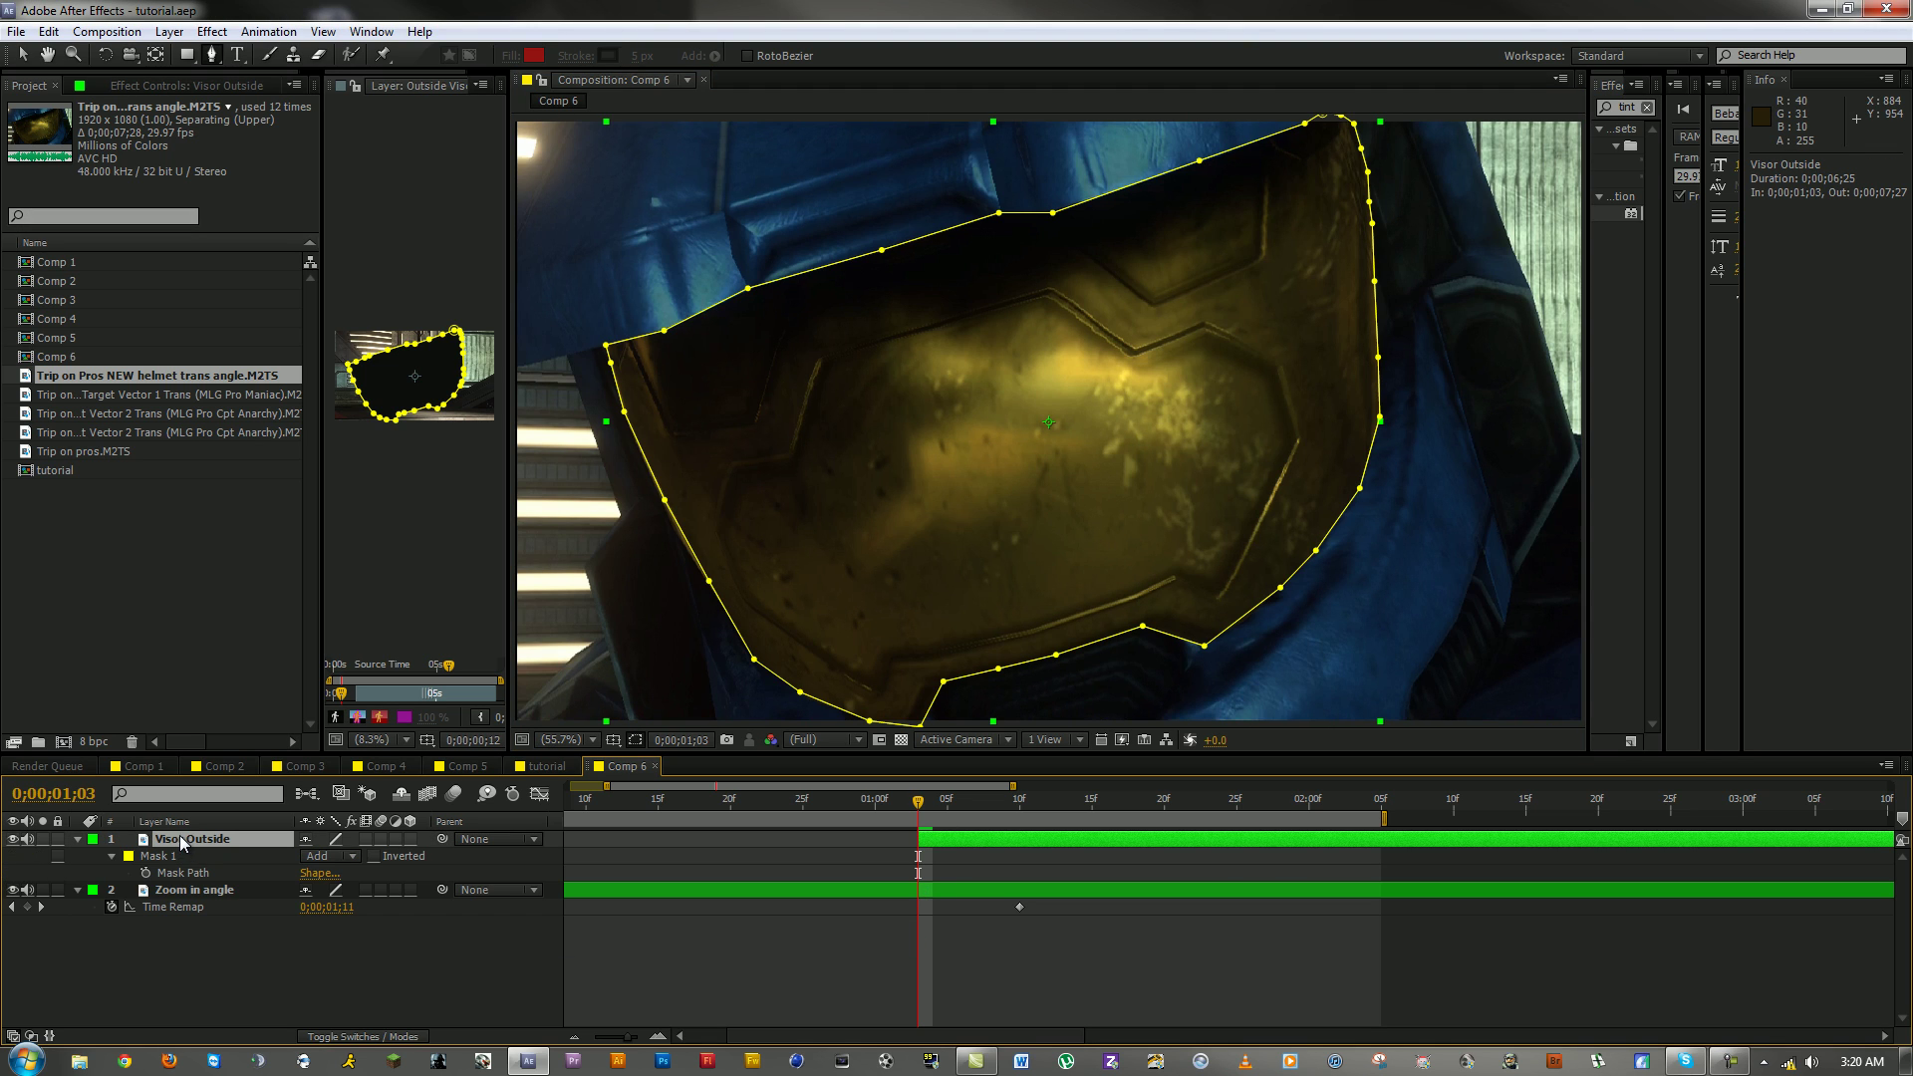
click(112, 857)
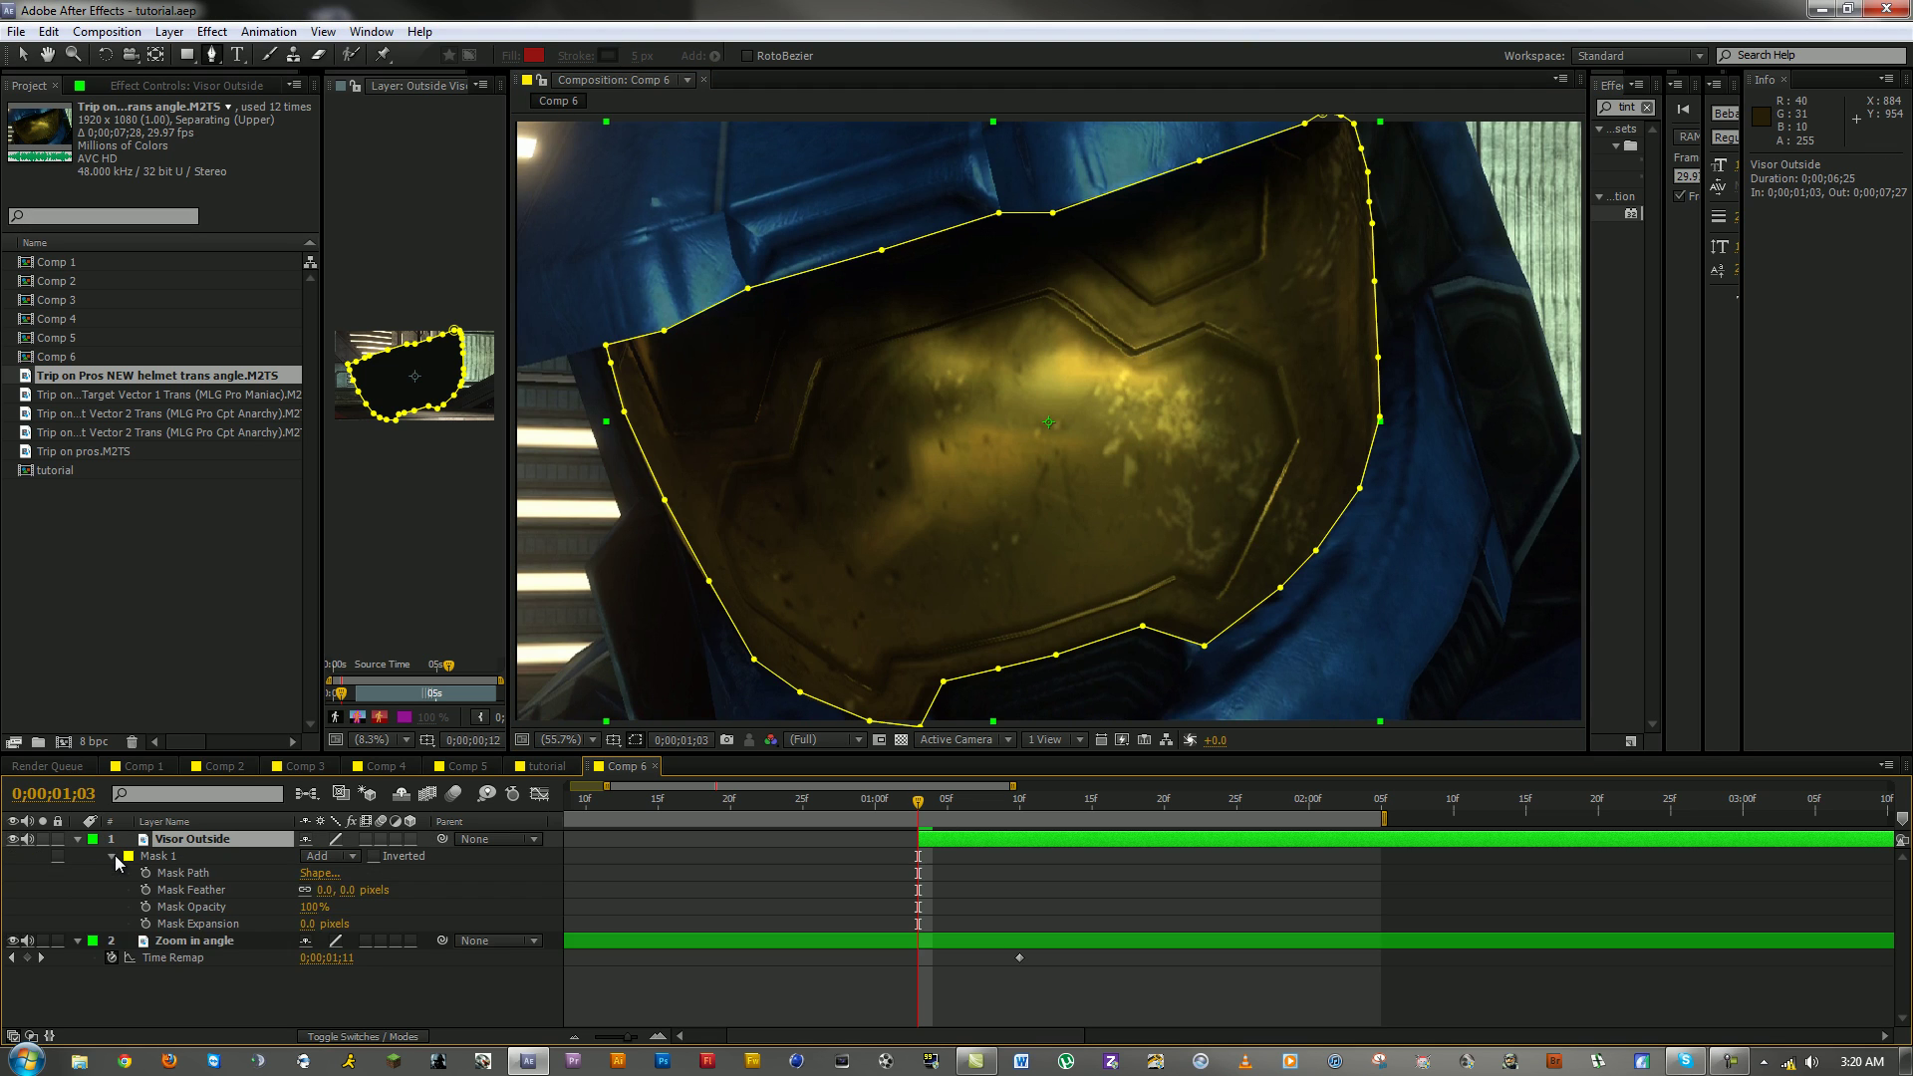
click(330, 859)
click(393, 823)
Step: Trim the end of the Zoom in angle layer to 0;00;00;28 and go to 0;00;01;08 to check the cut-out visor
click(954, 951)
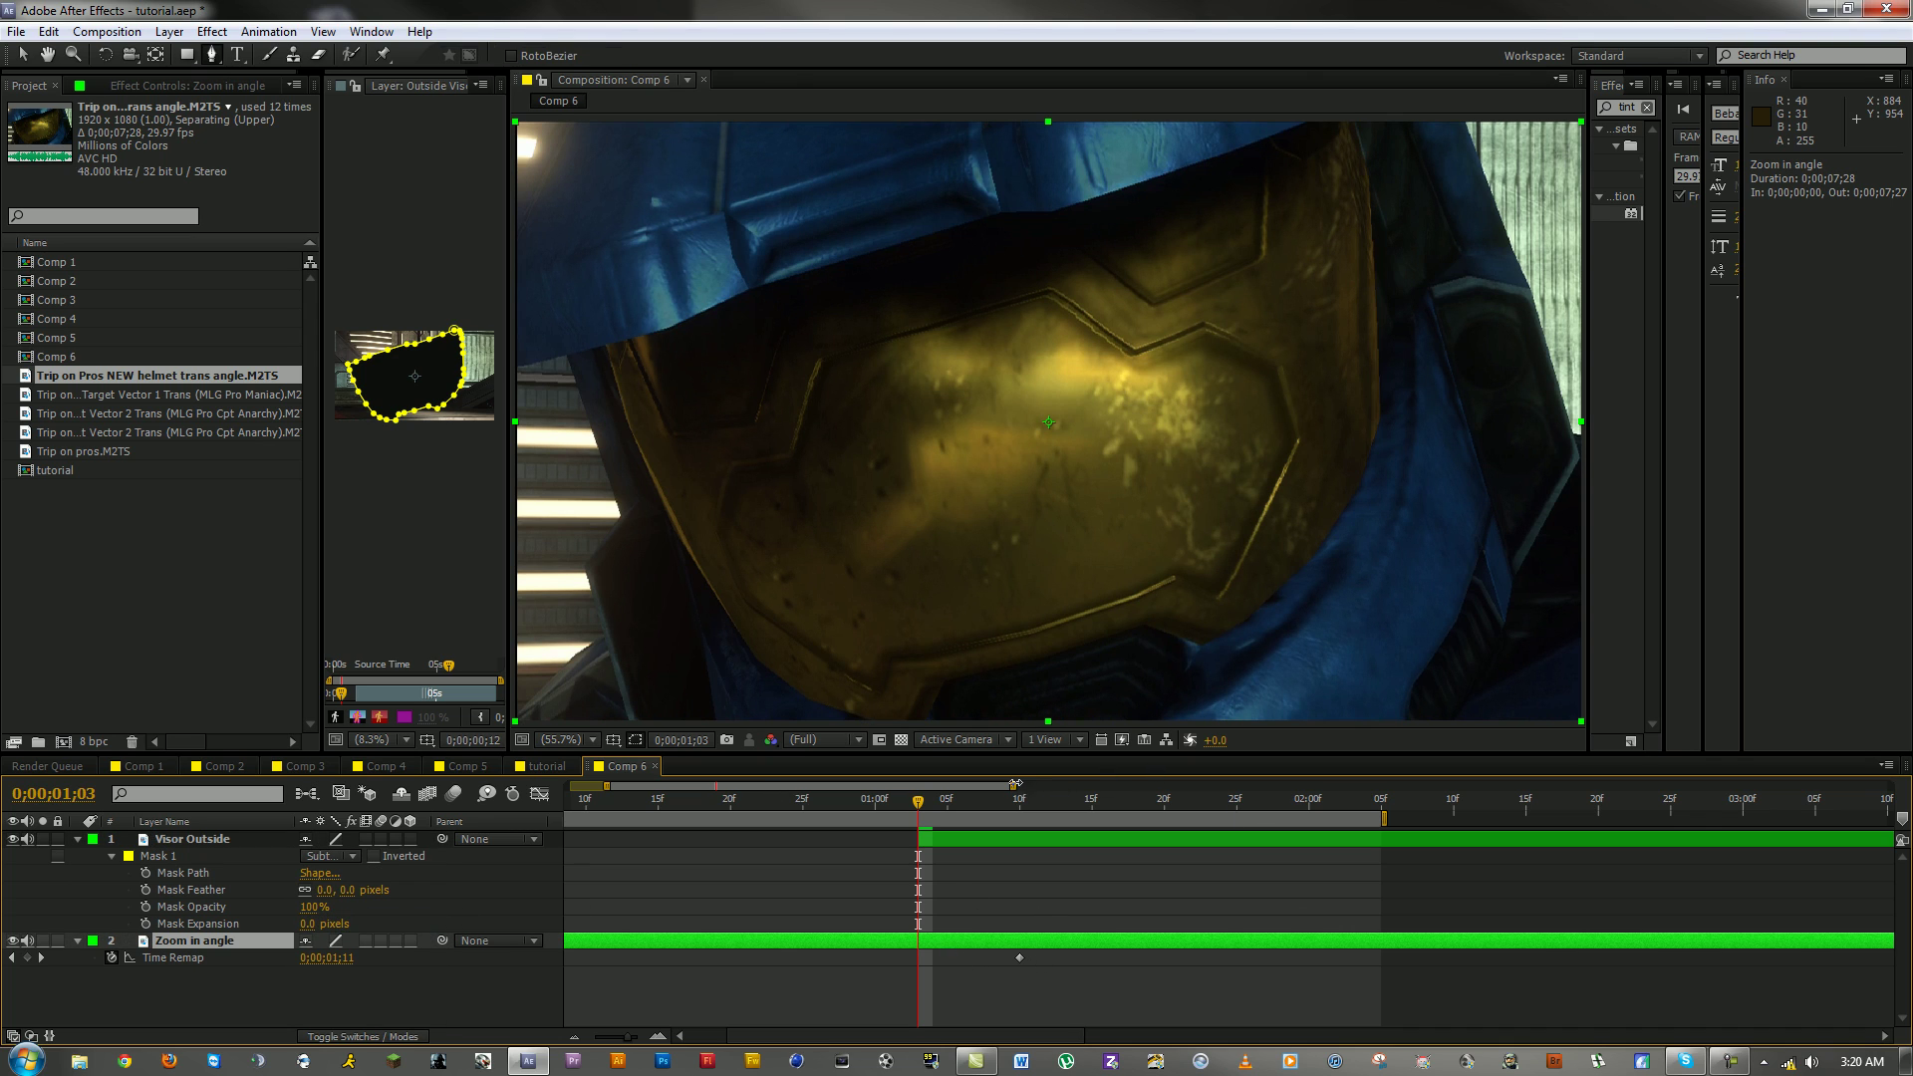
drag(1016, 785, 1890, 785)
drag(1613, 941, 660, 942)
click(702, 800)
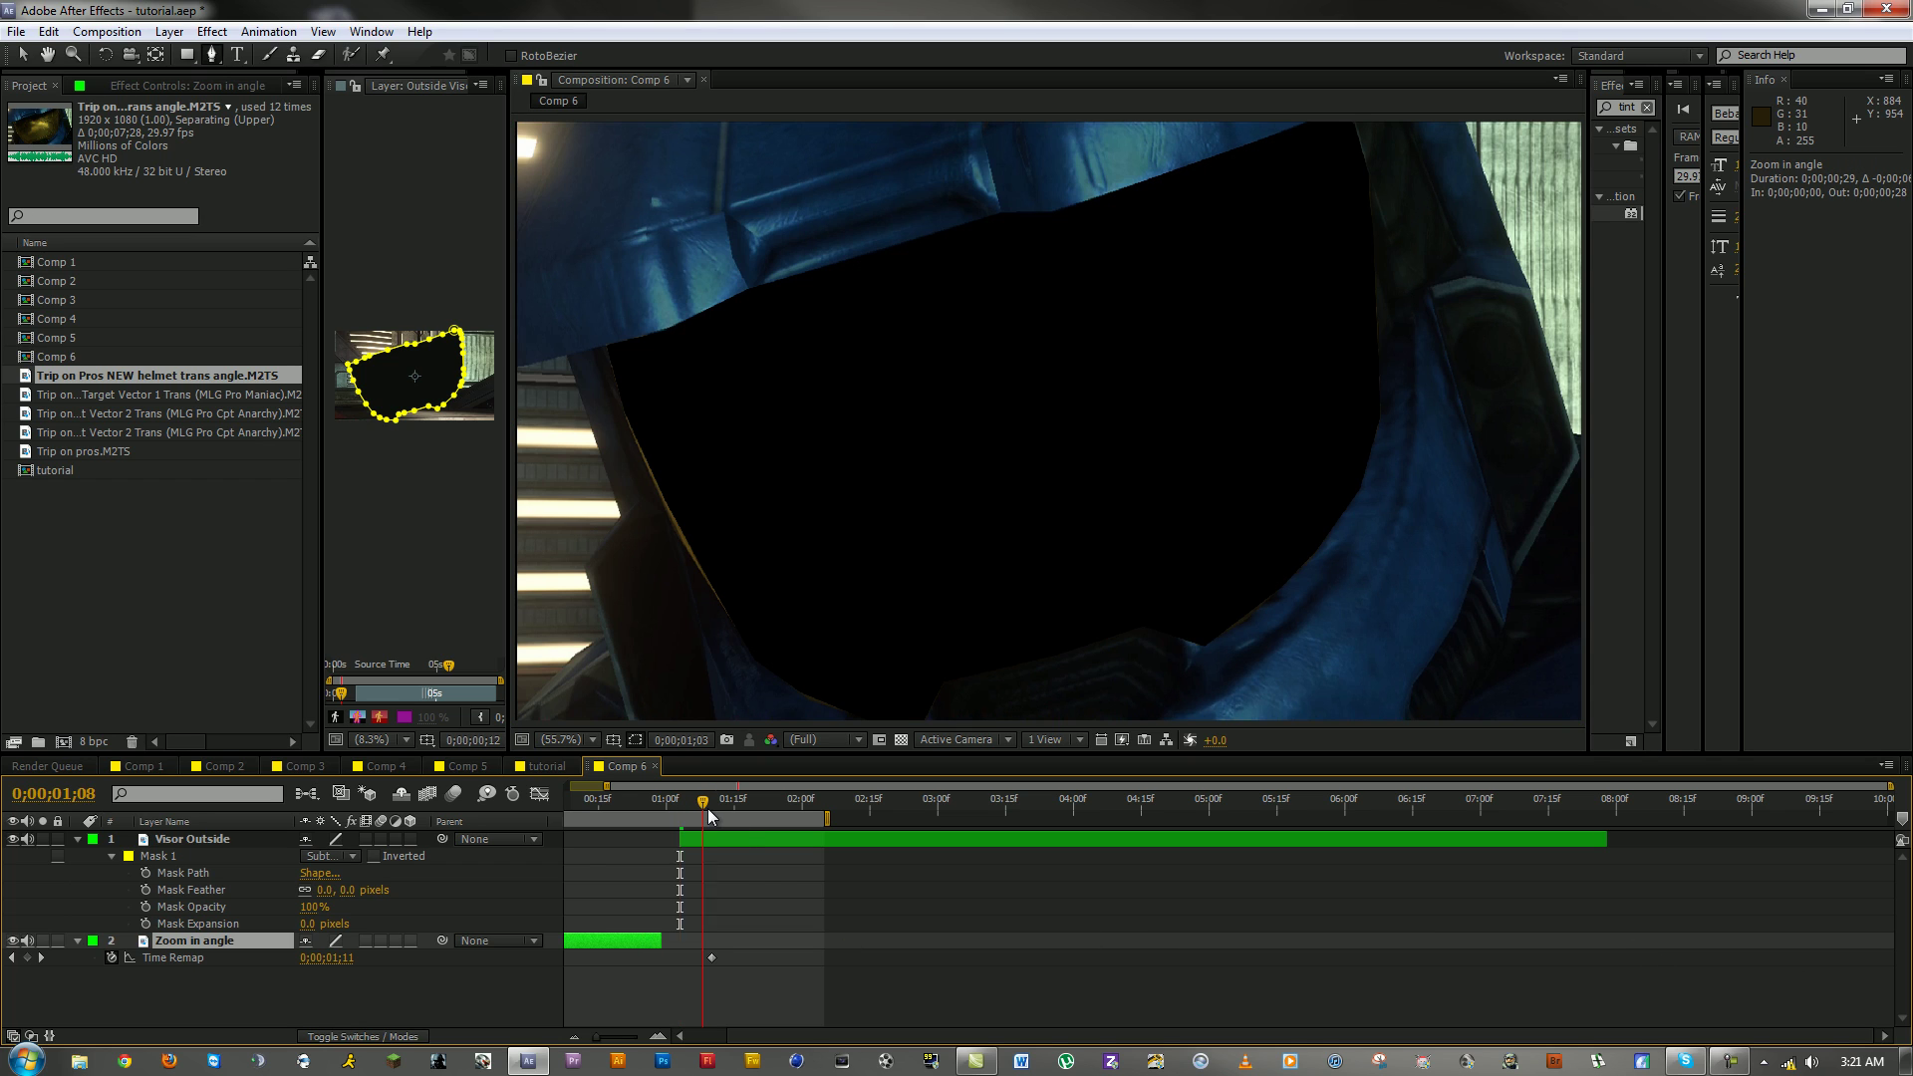
Step: Set the Mask Feather of Visor Outside to 10 pixels while viewing the visor's left edge up close
click(739, 845)
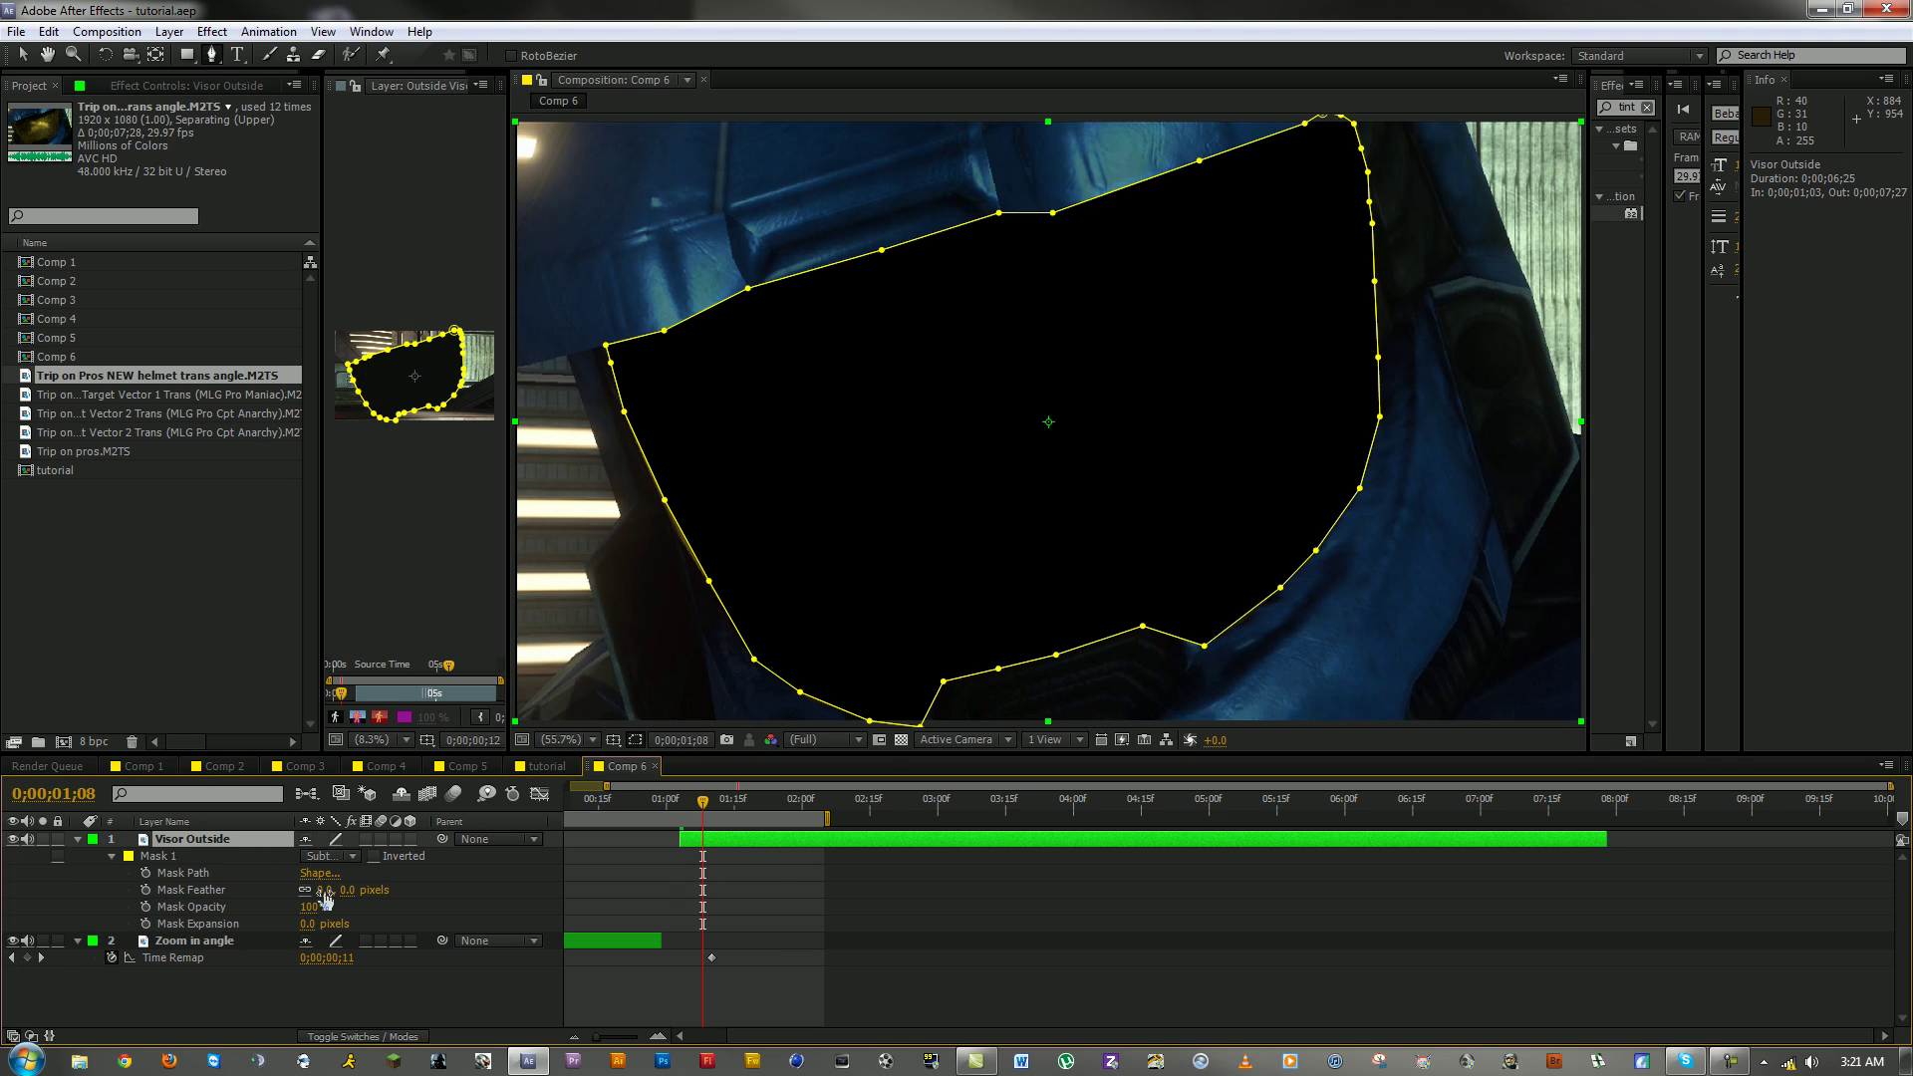
key(slash)
key(h)
drag(658, 506, 1038, 397)
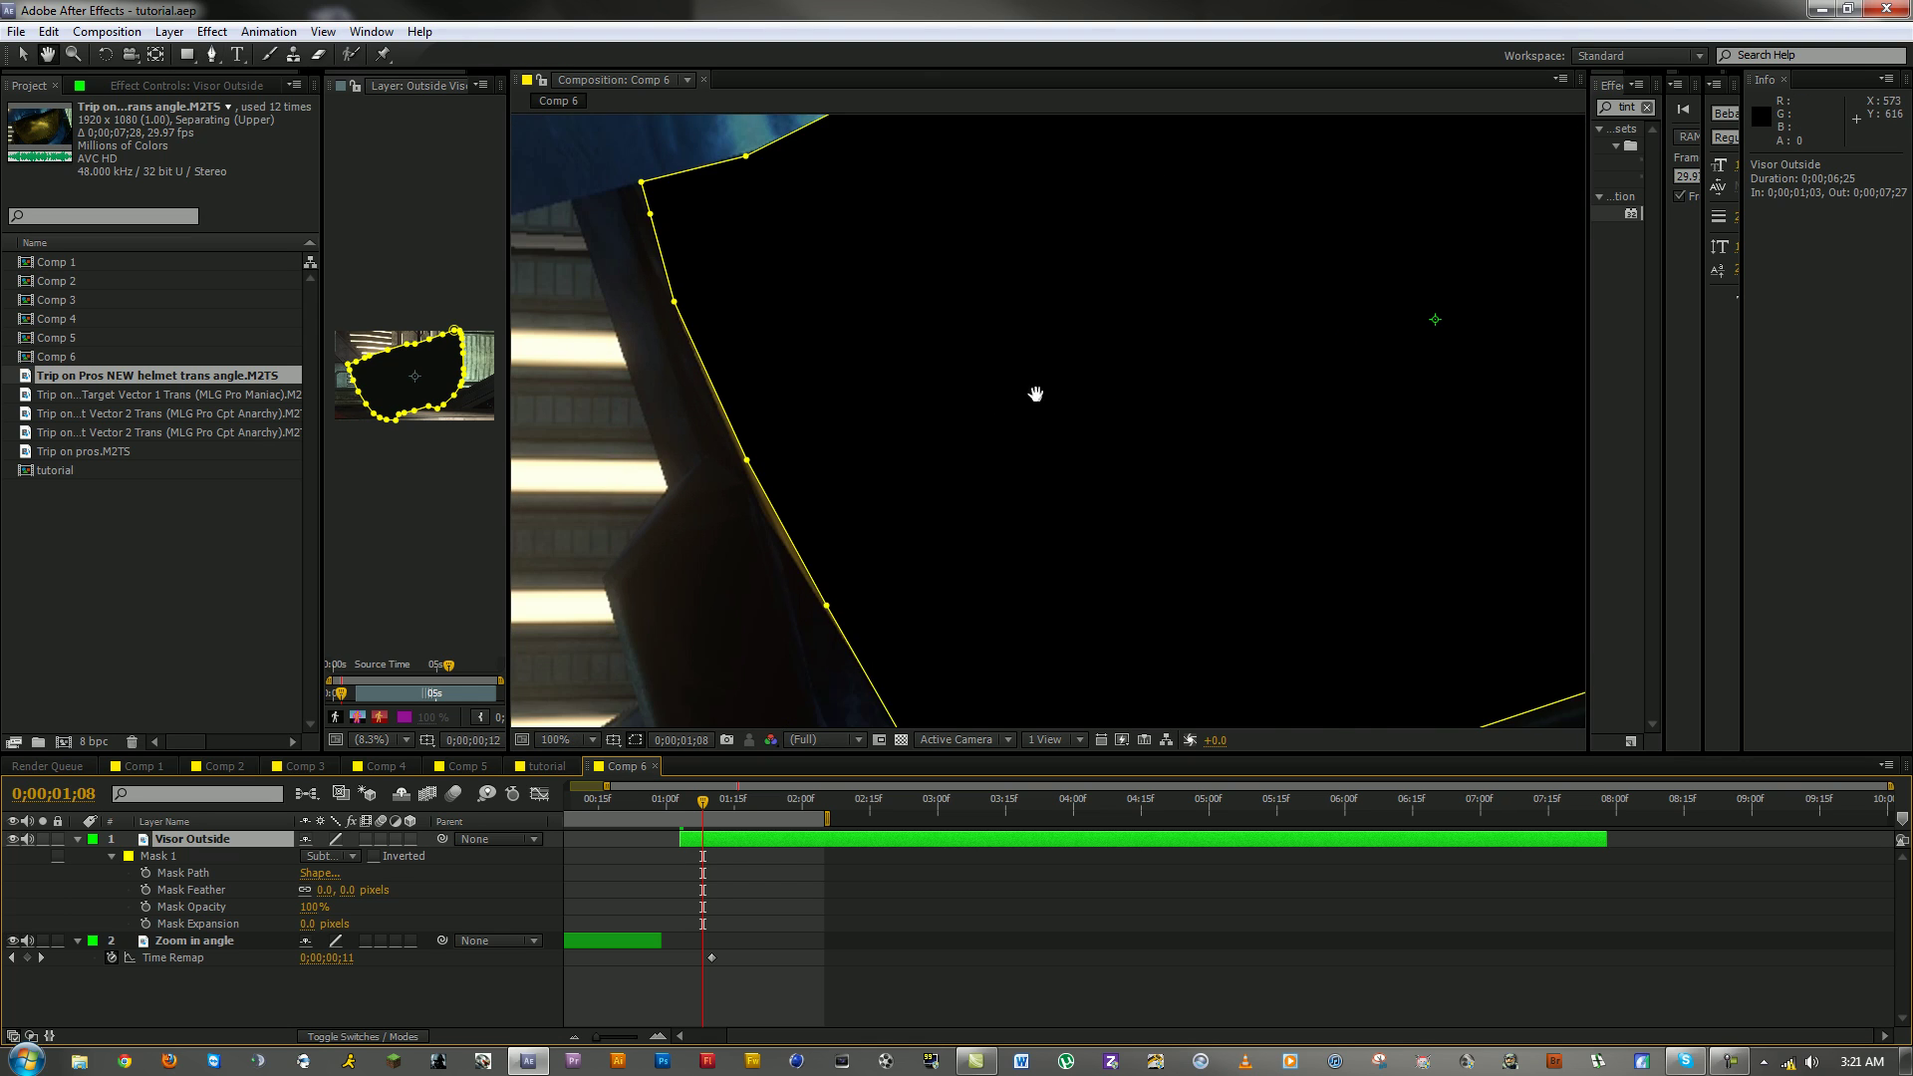
drag(793, 579, 831, 526)
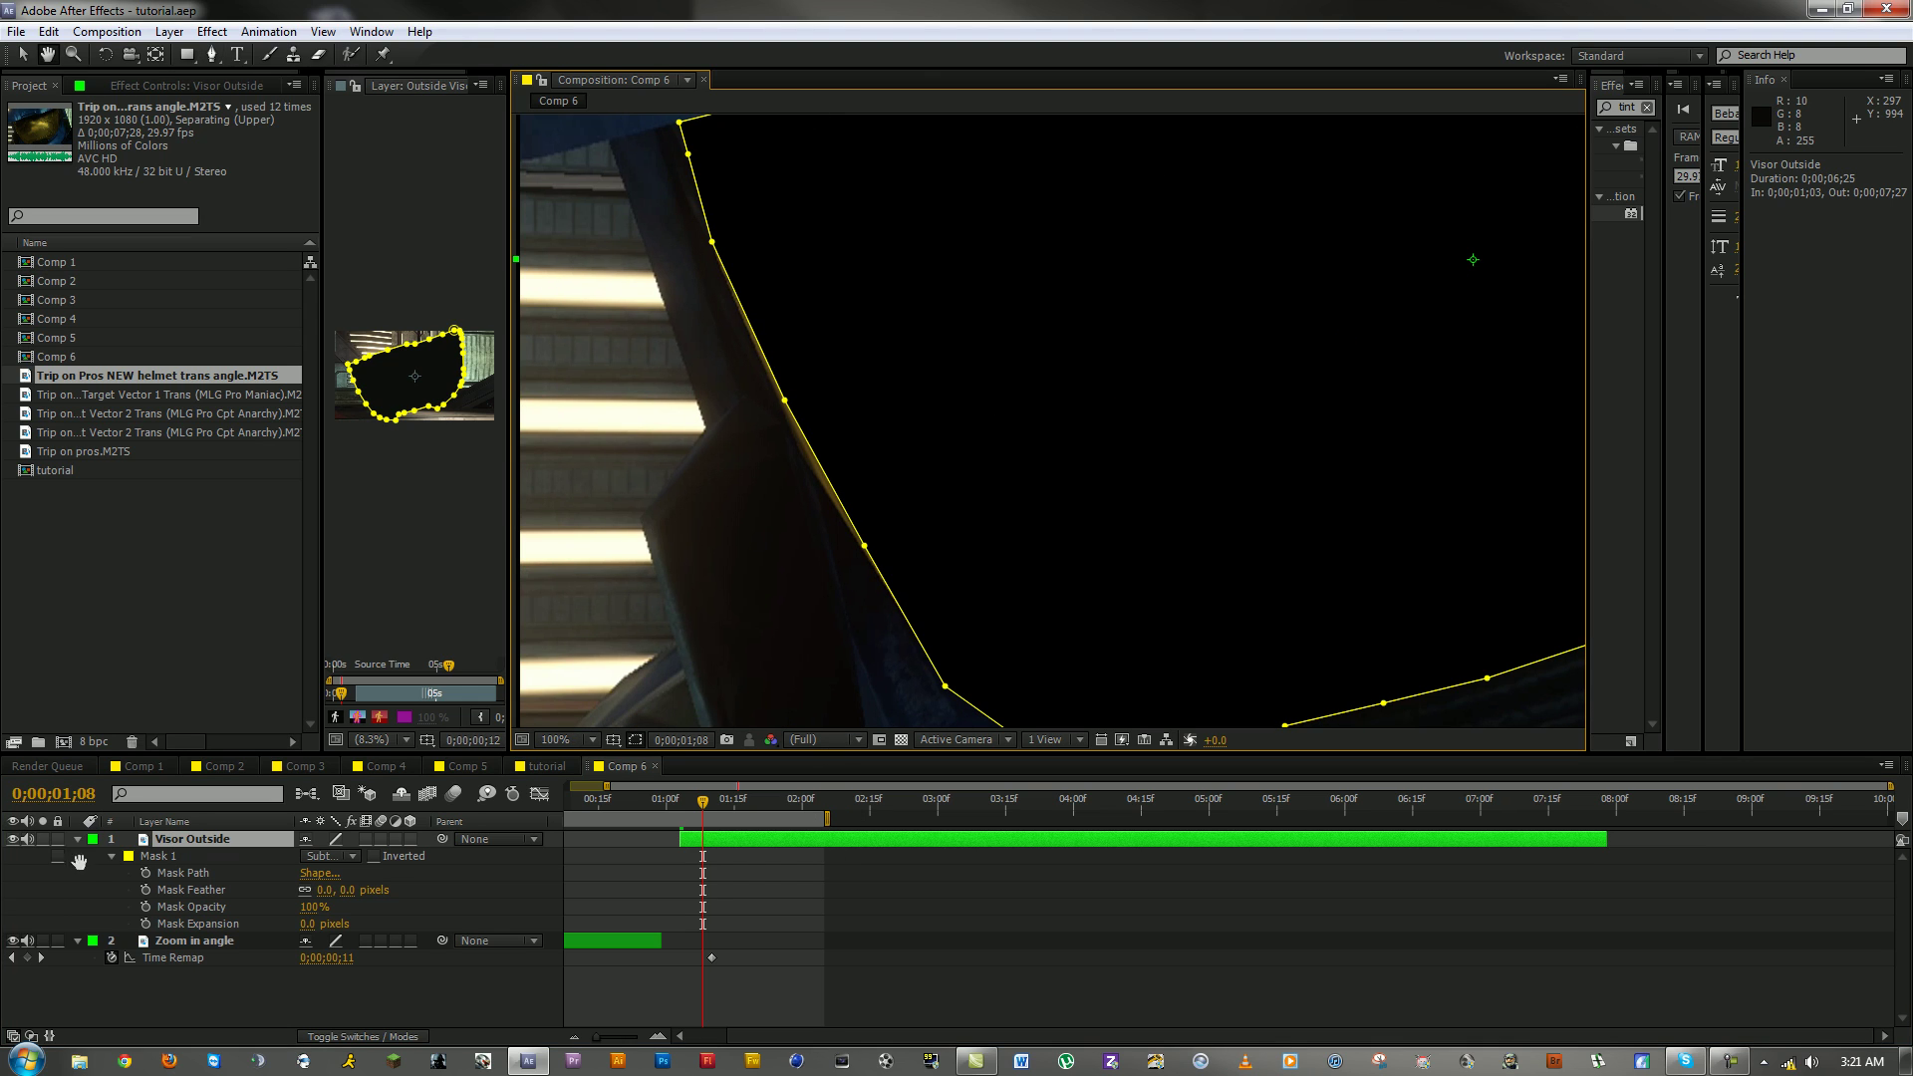
key(v)
click(325, 891)
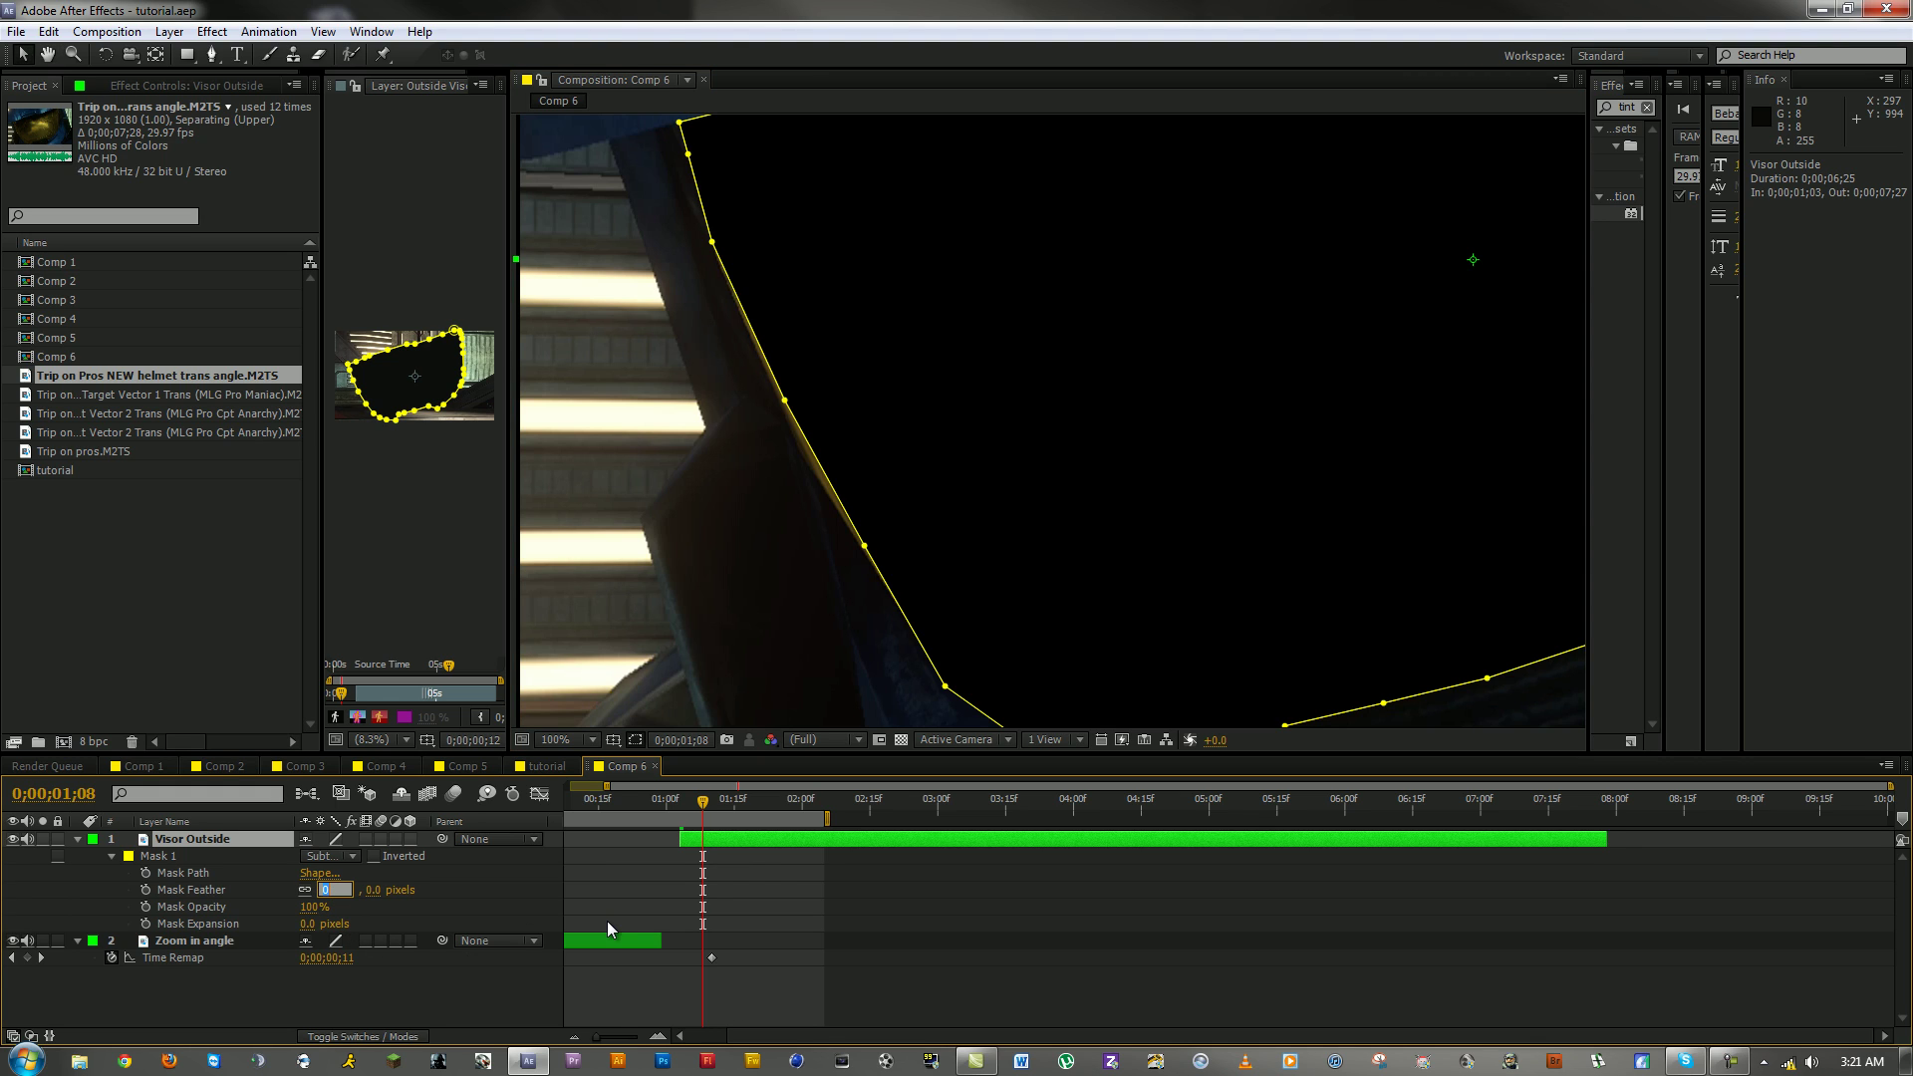
text(10)
key(Return)
Step: Try Mask Expansion values of 2, 3 and -2 pixels on the visor mask
click(308, 923)
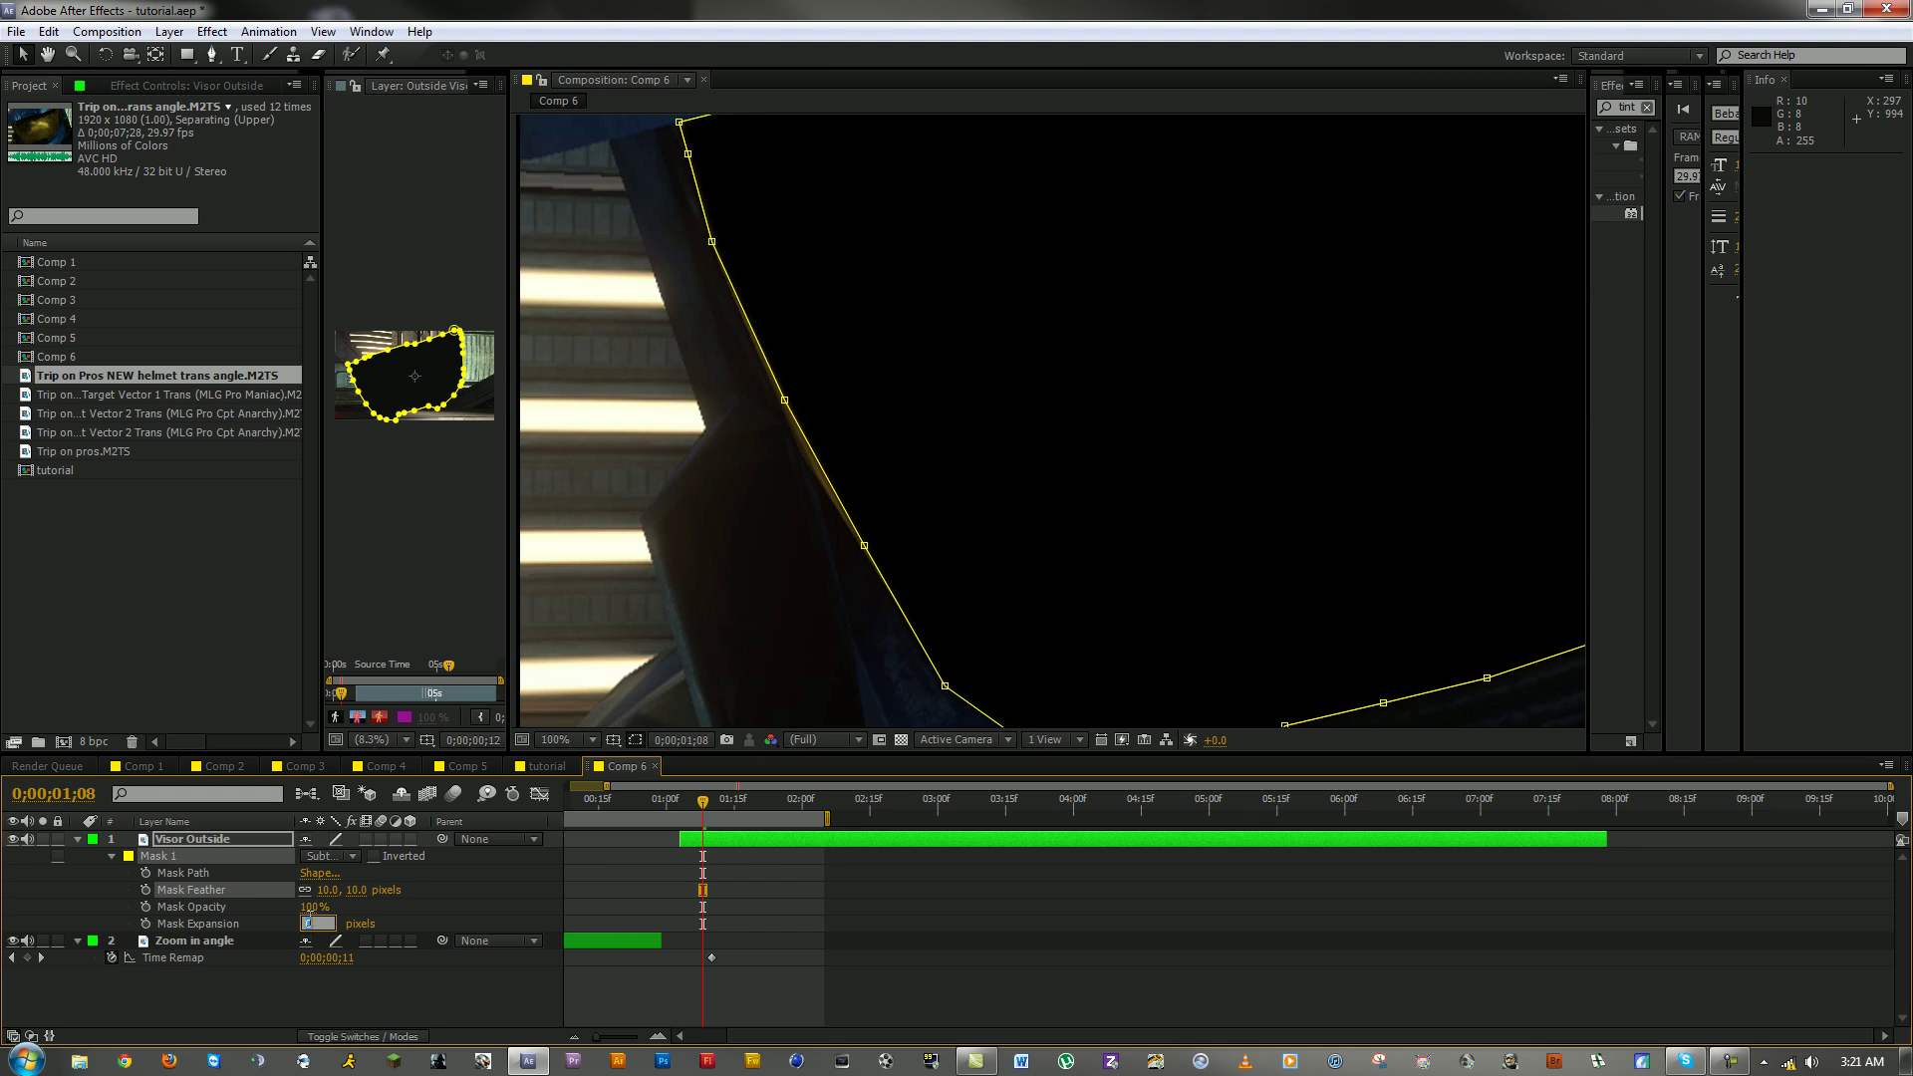
text(2)
key(Return)
click(867, 1022)
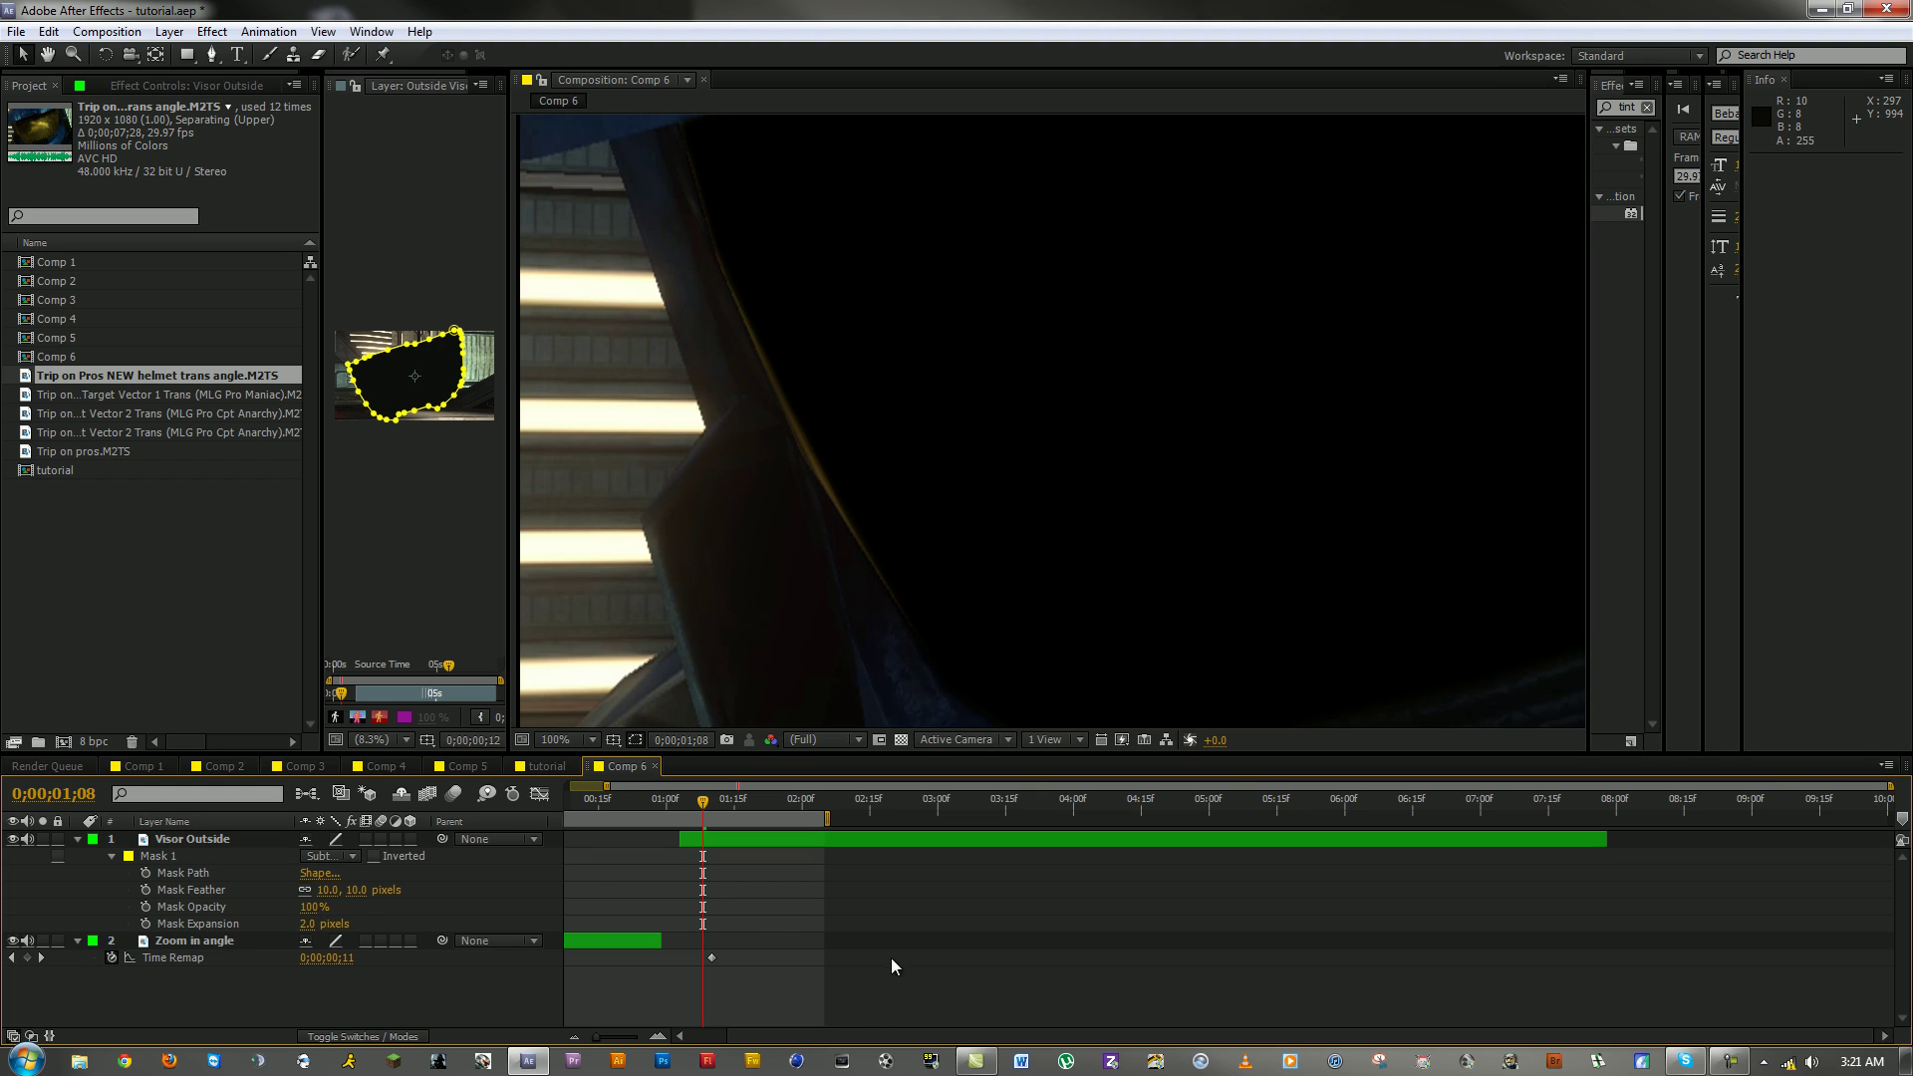
click(317, 921)
text(3)
key(Return)
click(969, 999)
click(310, 924)
text(2)
key(Return)
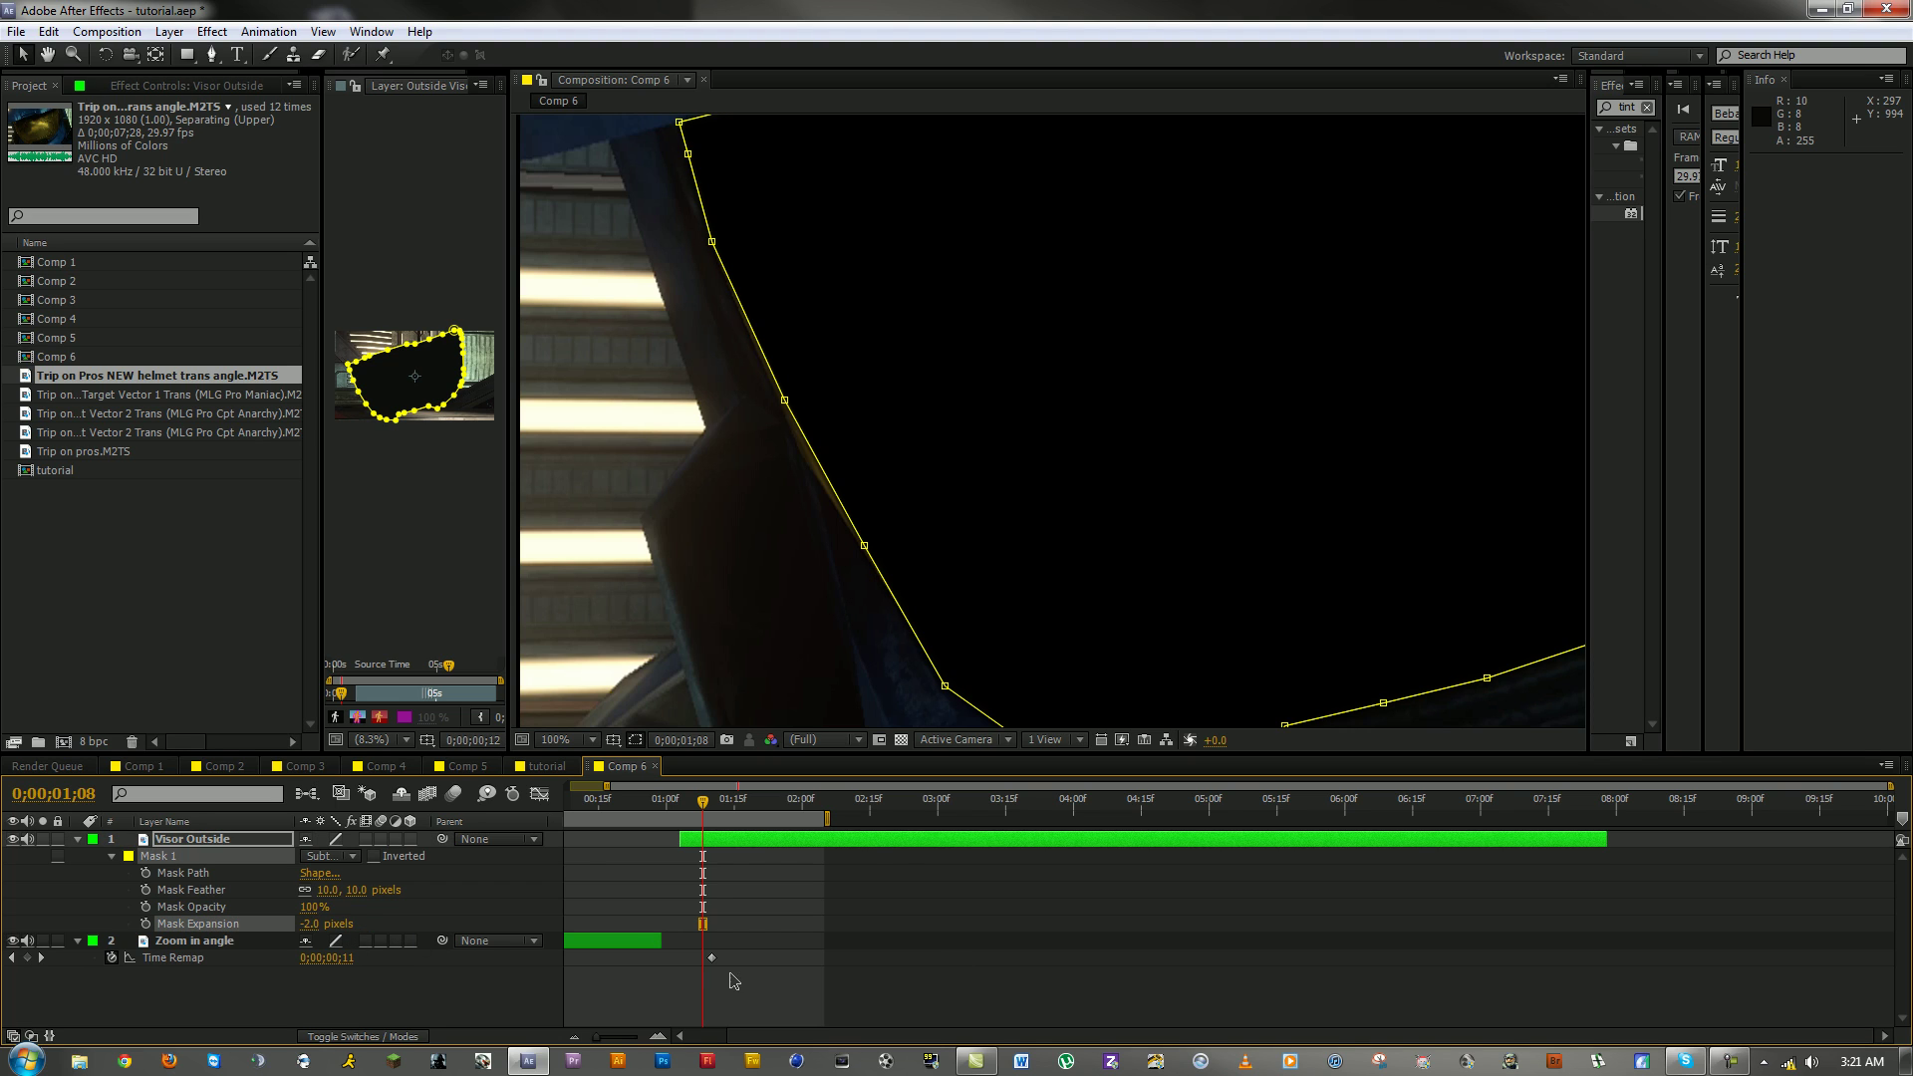
Step: Set the visor mask's Mask Expansion to 4 pixels and save the project
click(310, 924)
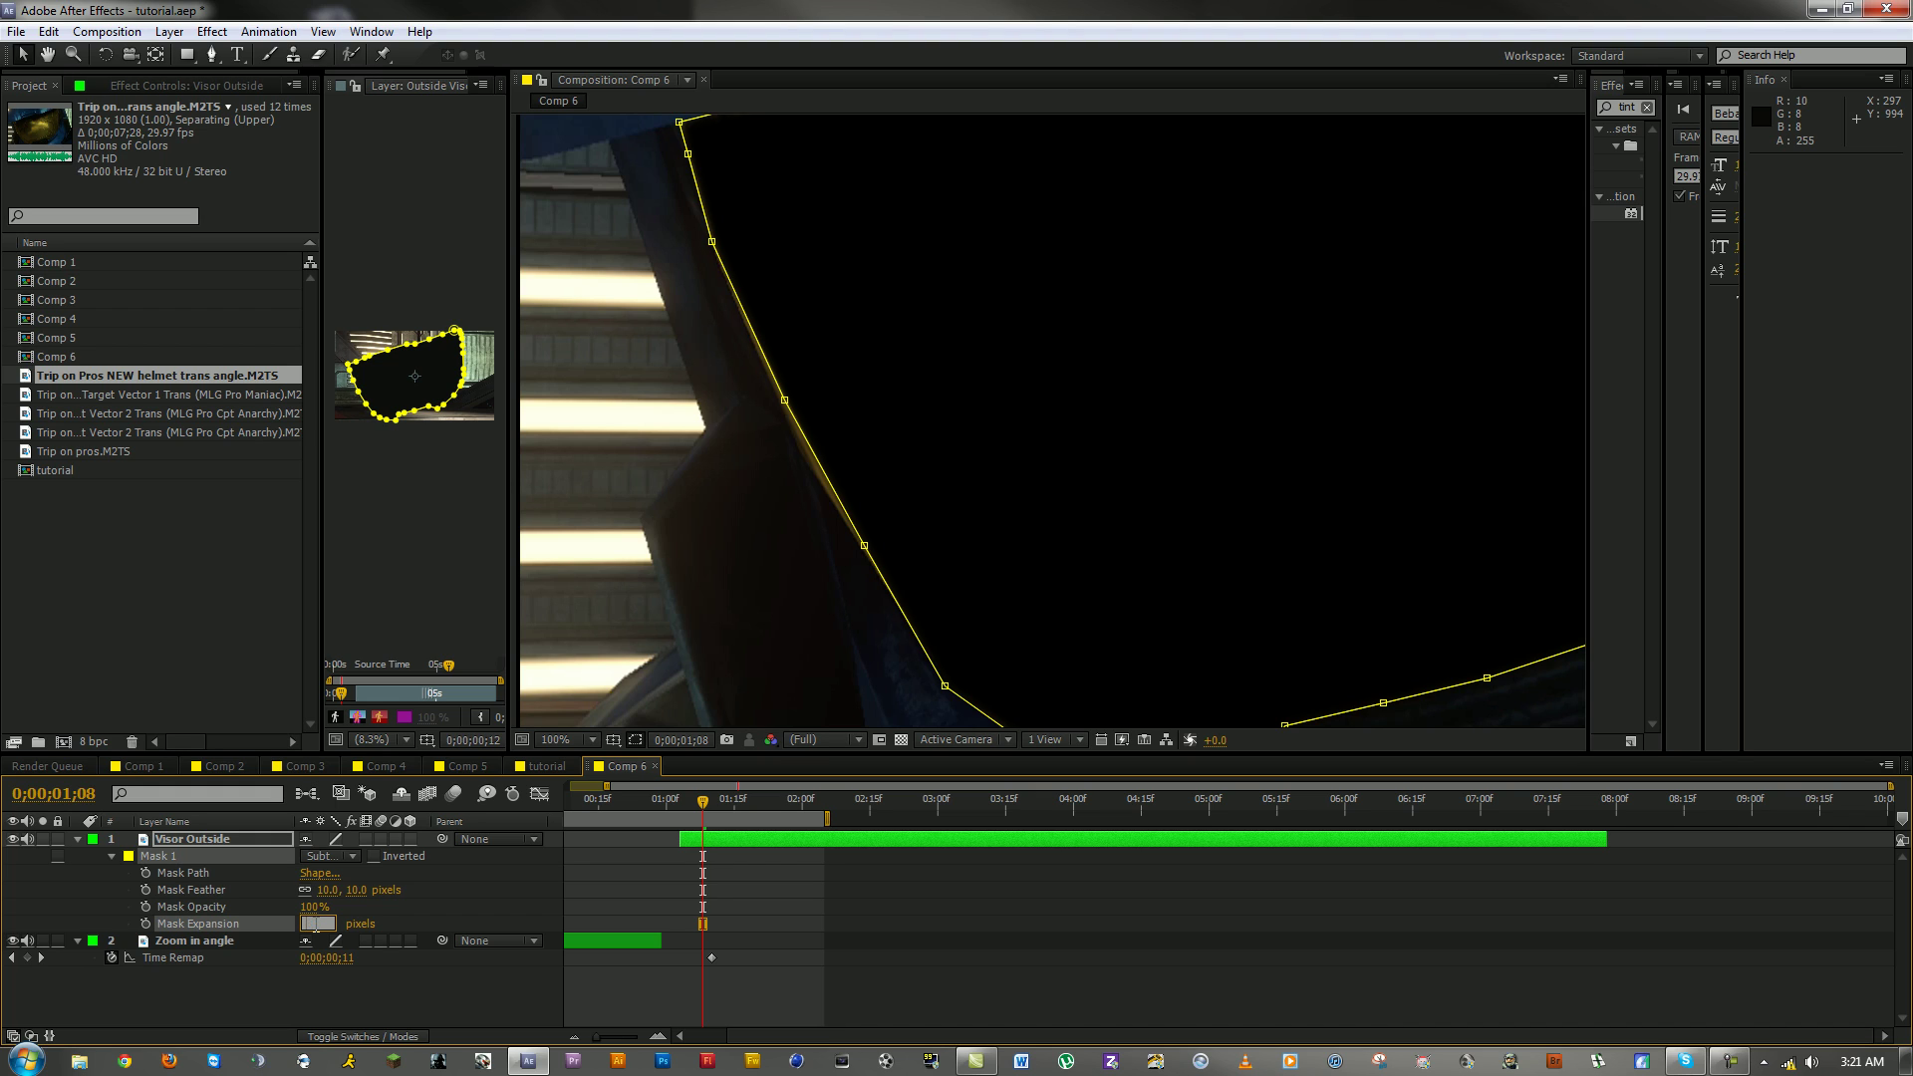
text(4)
key(Return)
click(892, 986)
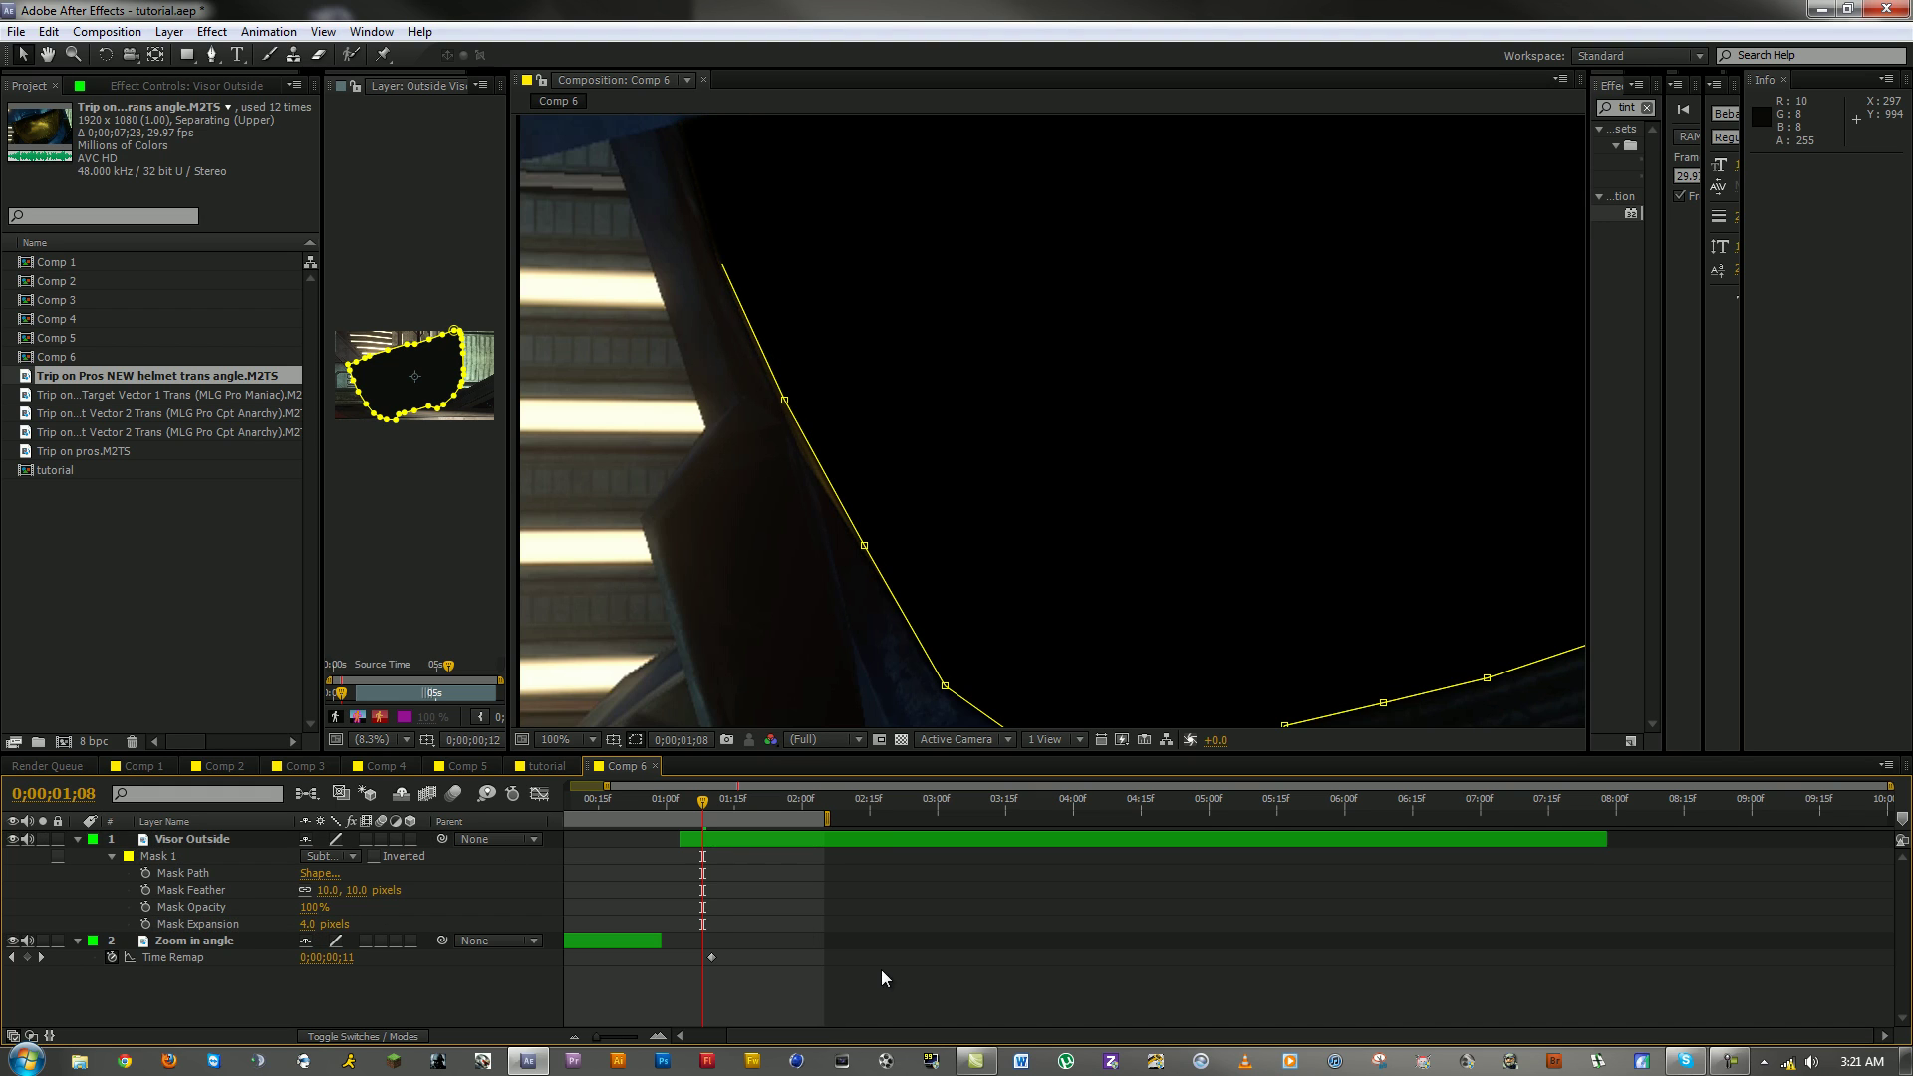
key(ctrl+s)
Step: Extend the end of the Zoom in angle layer to meet the start of Visor Outside at 0;00;01;03
scroll(907, 439, up, 2)
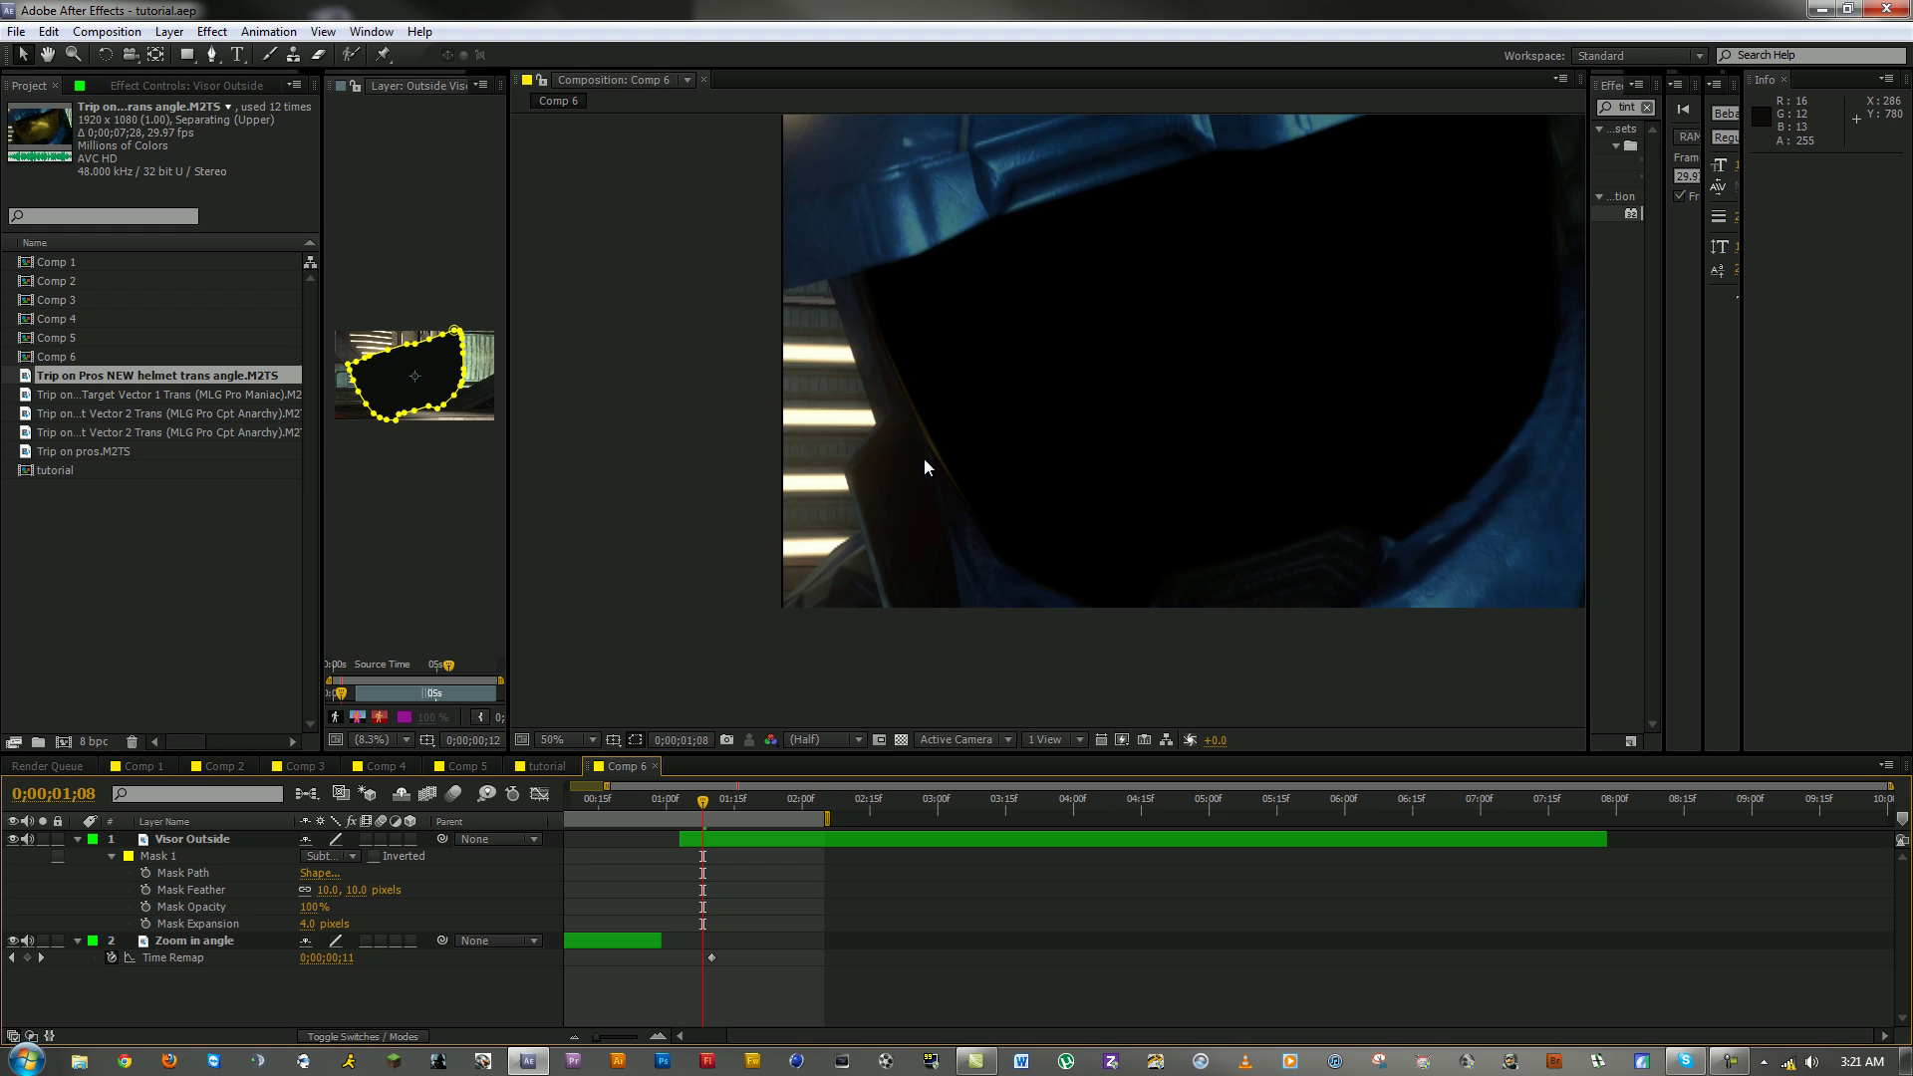
click(591, 740)
click(598, 378)
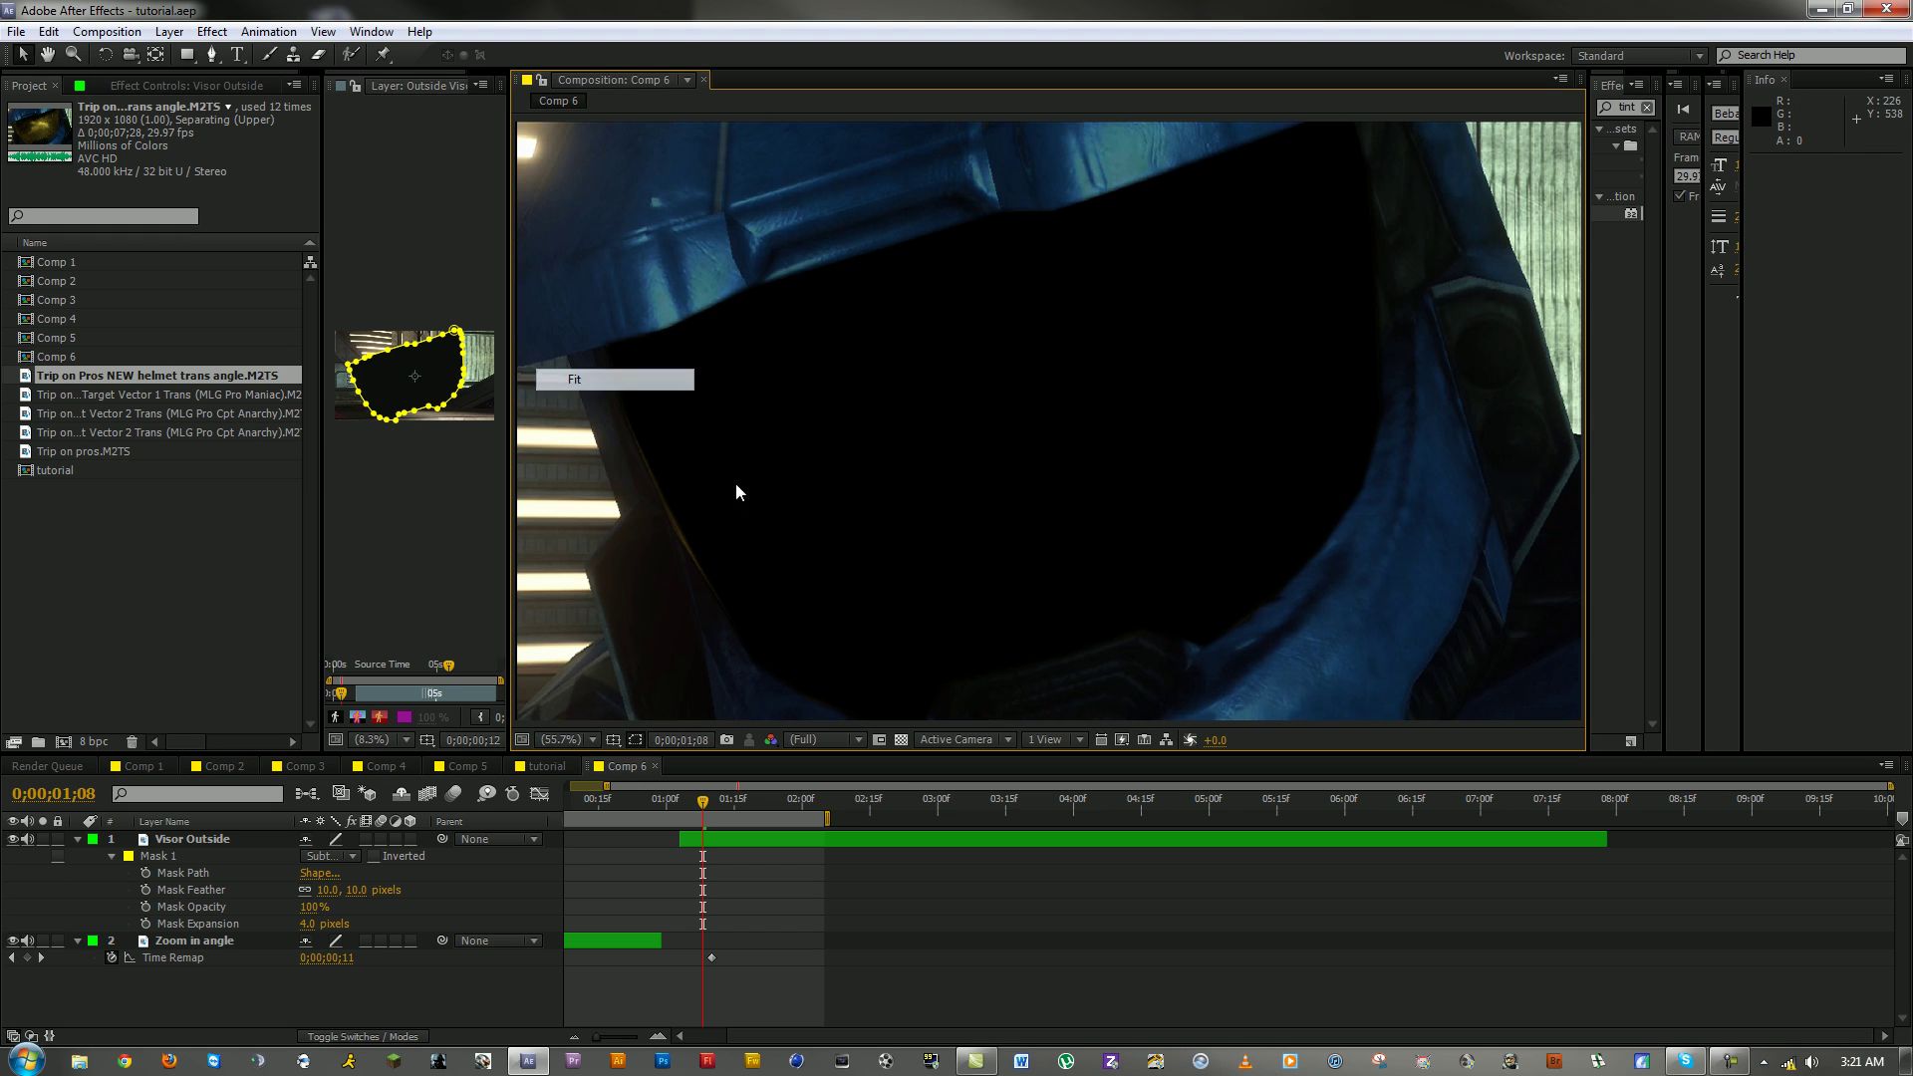
drag(706, 803, 680, 939)
Step: Enable Scale and Position keyframing on Visor Outside at 0;00;01;03 and reveal all its keyframed properties
click(695, 842)
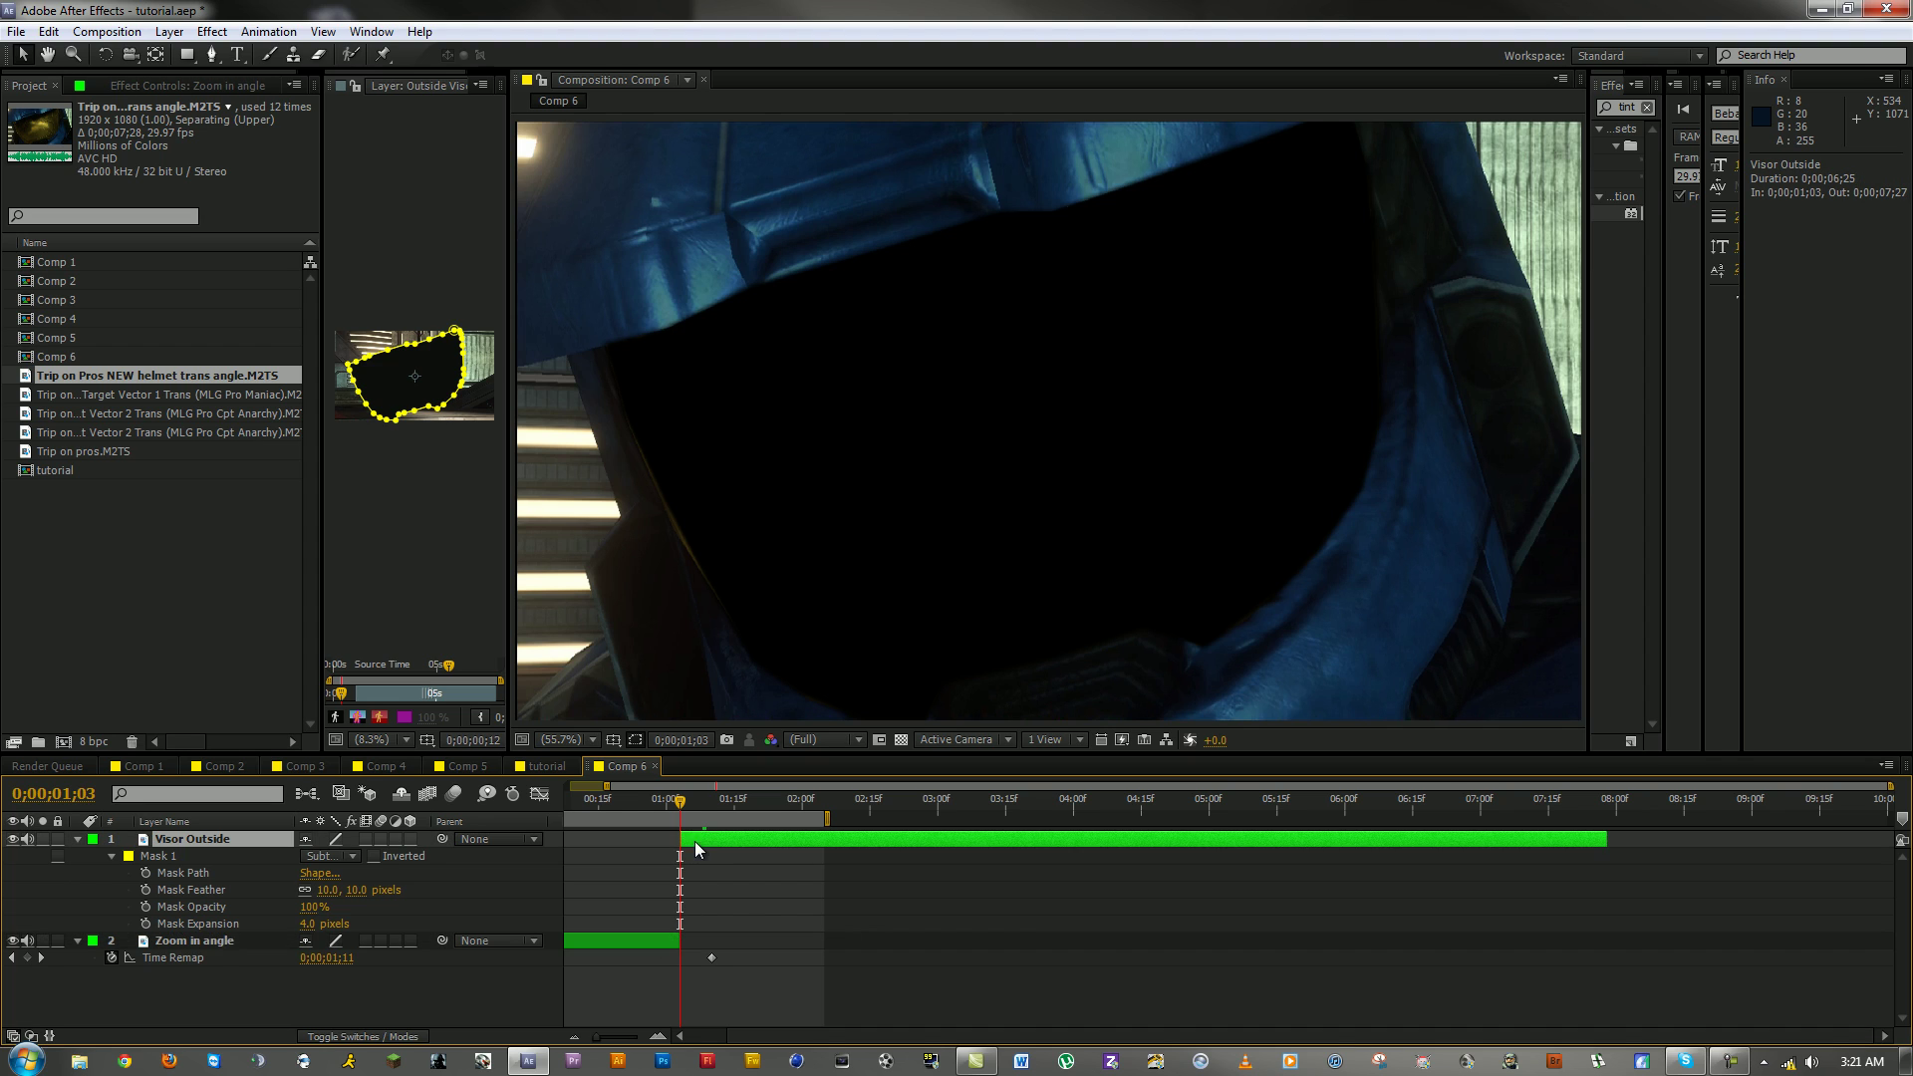
key(s)
click(129, 856)
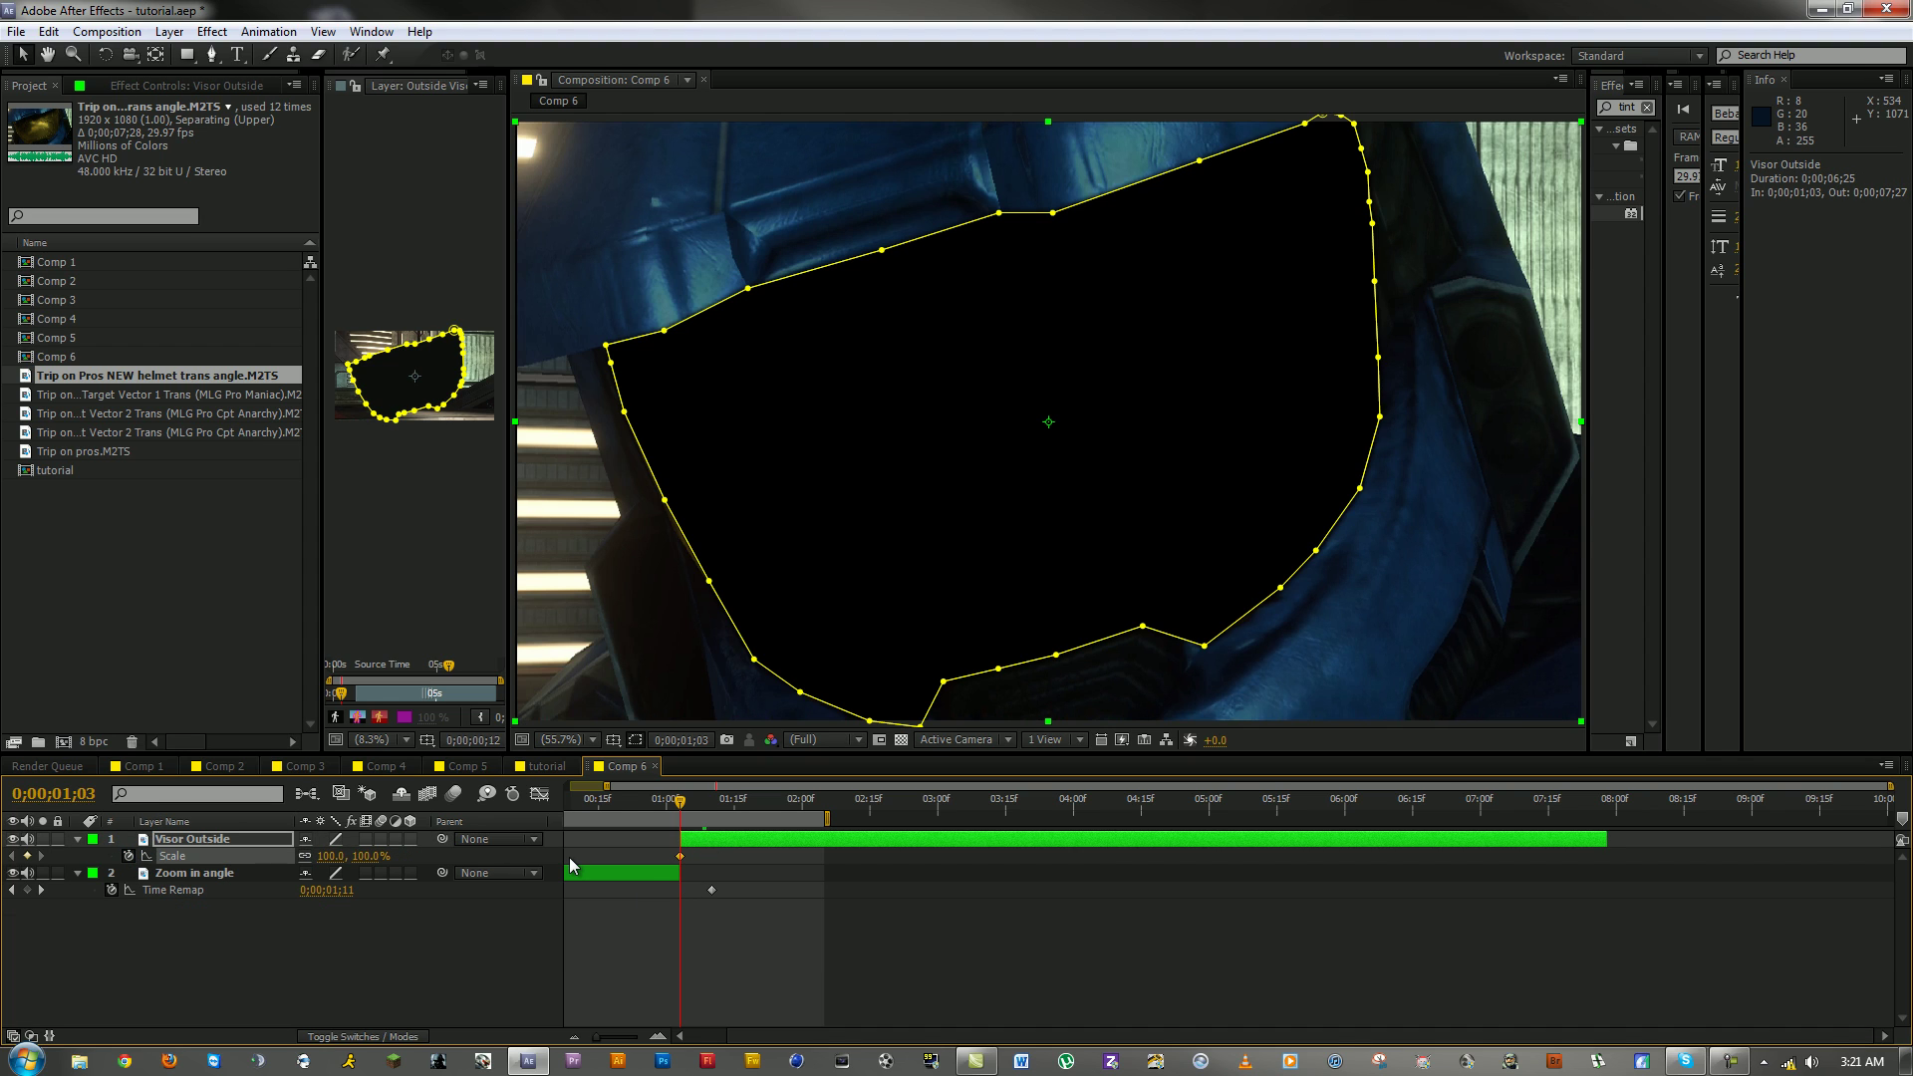
key(p)
click(129, 856)
key(u)
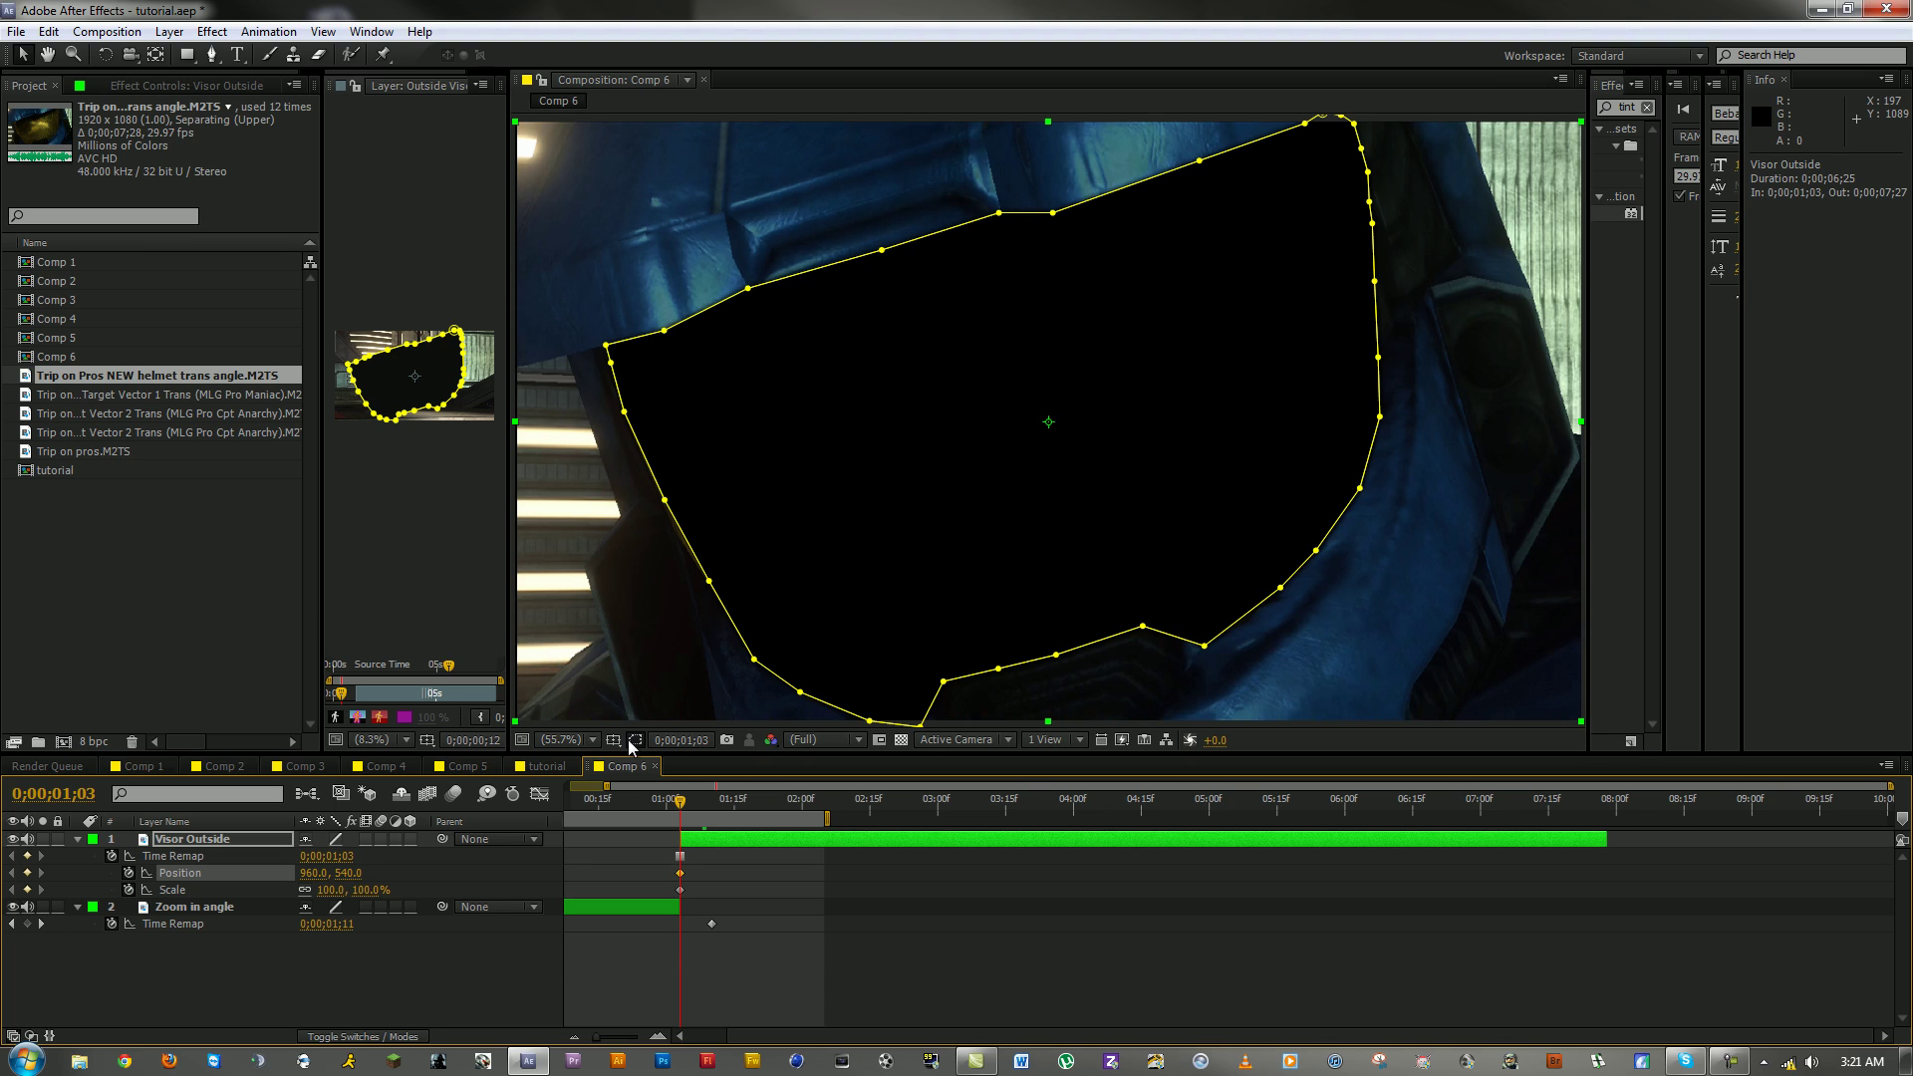
Step: Add Position and Scale keyframes to Visor Outside at 0;00;01;15 and enlarge the layer there to 219.6% so the helmet leaves the frame
mouse_move(727, 805)
mouse_down()
mouse_move(749, 806)
mouse_move(734, 805)
mouse_up()
click(27, 873)
click(27, 890)
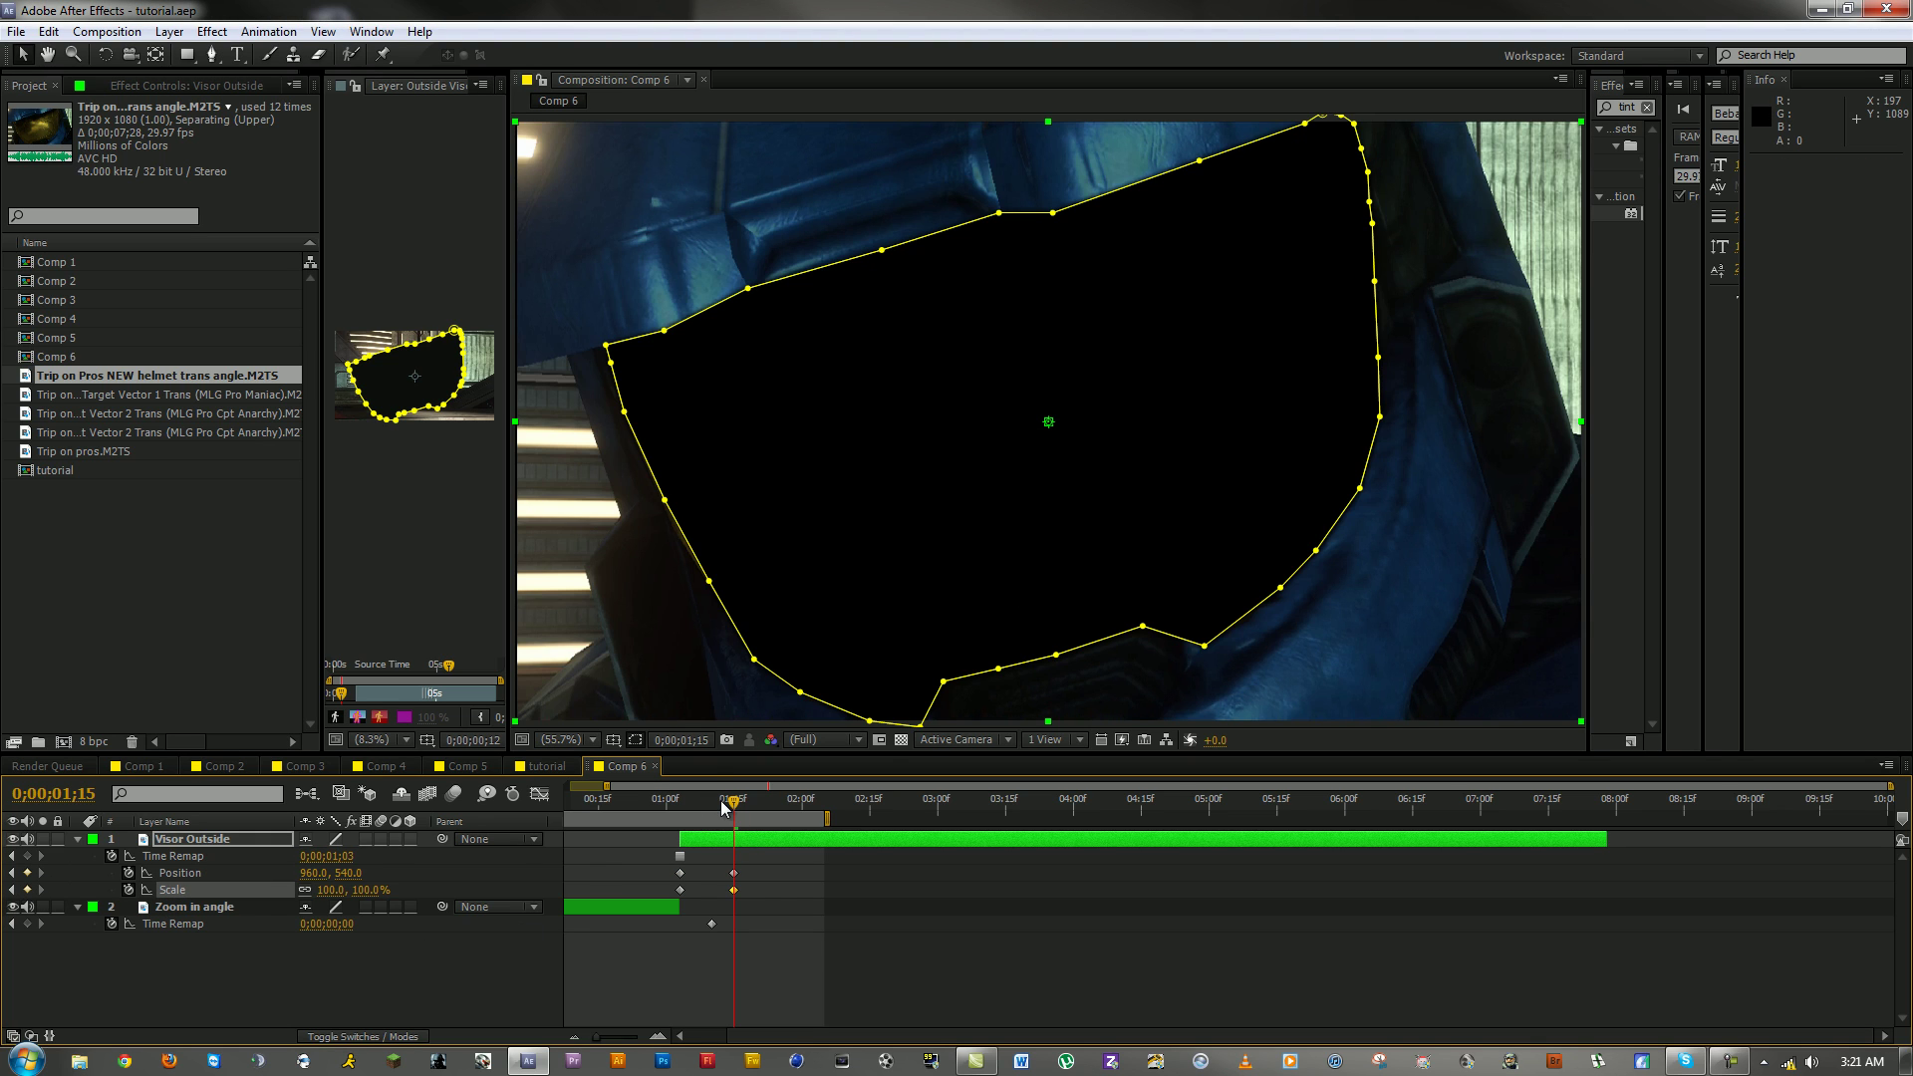
scroll(834, 369, down, 5)
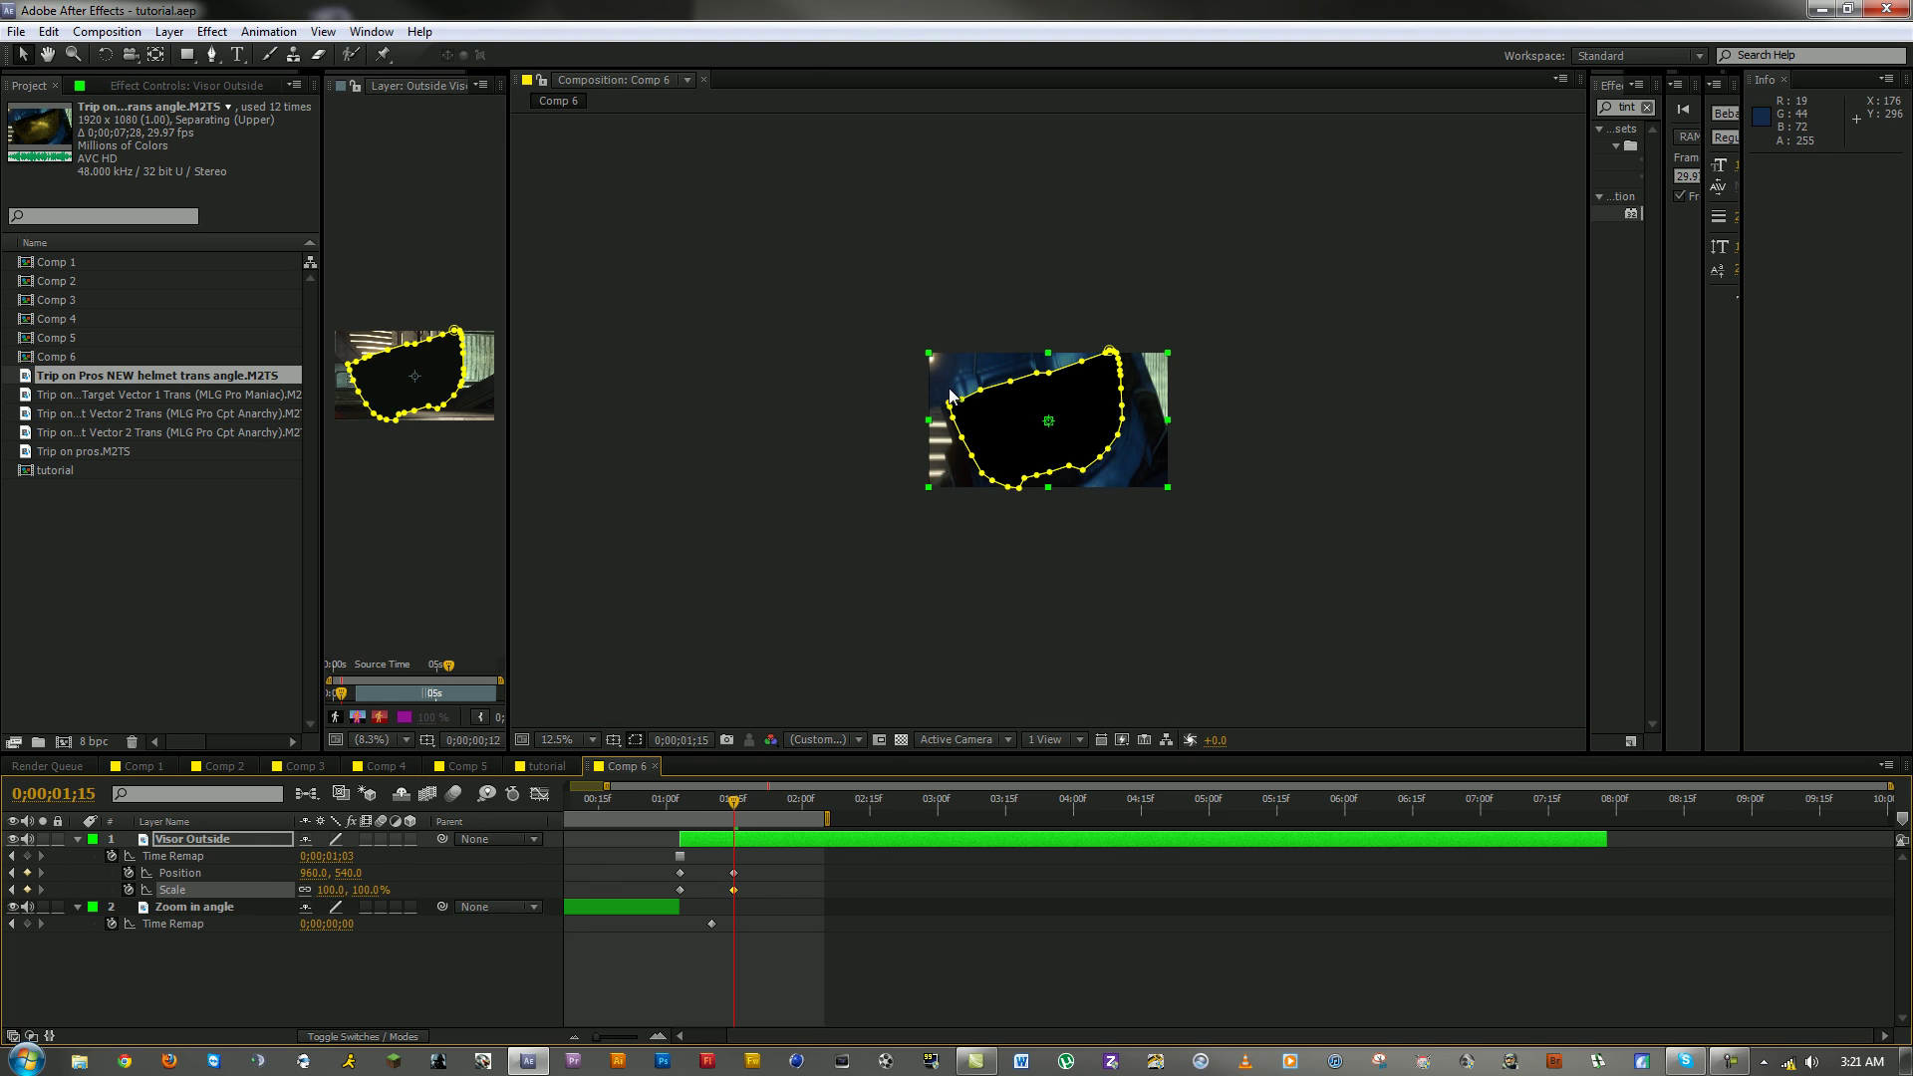
scroll(950, 396, up, 2)
drag(809, 287, 525, 120)
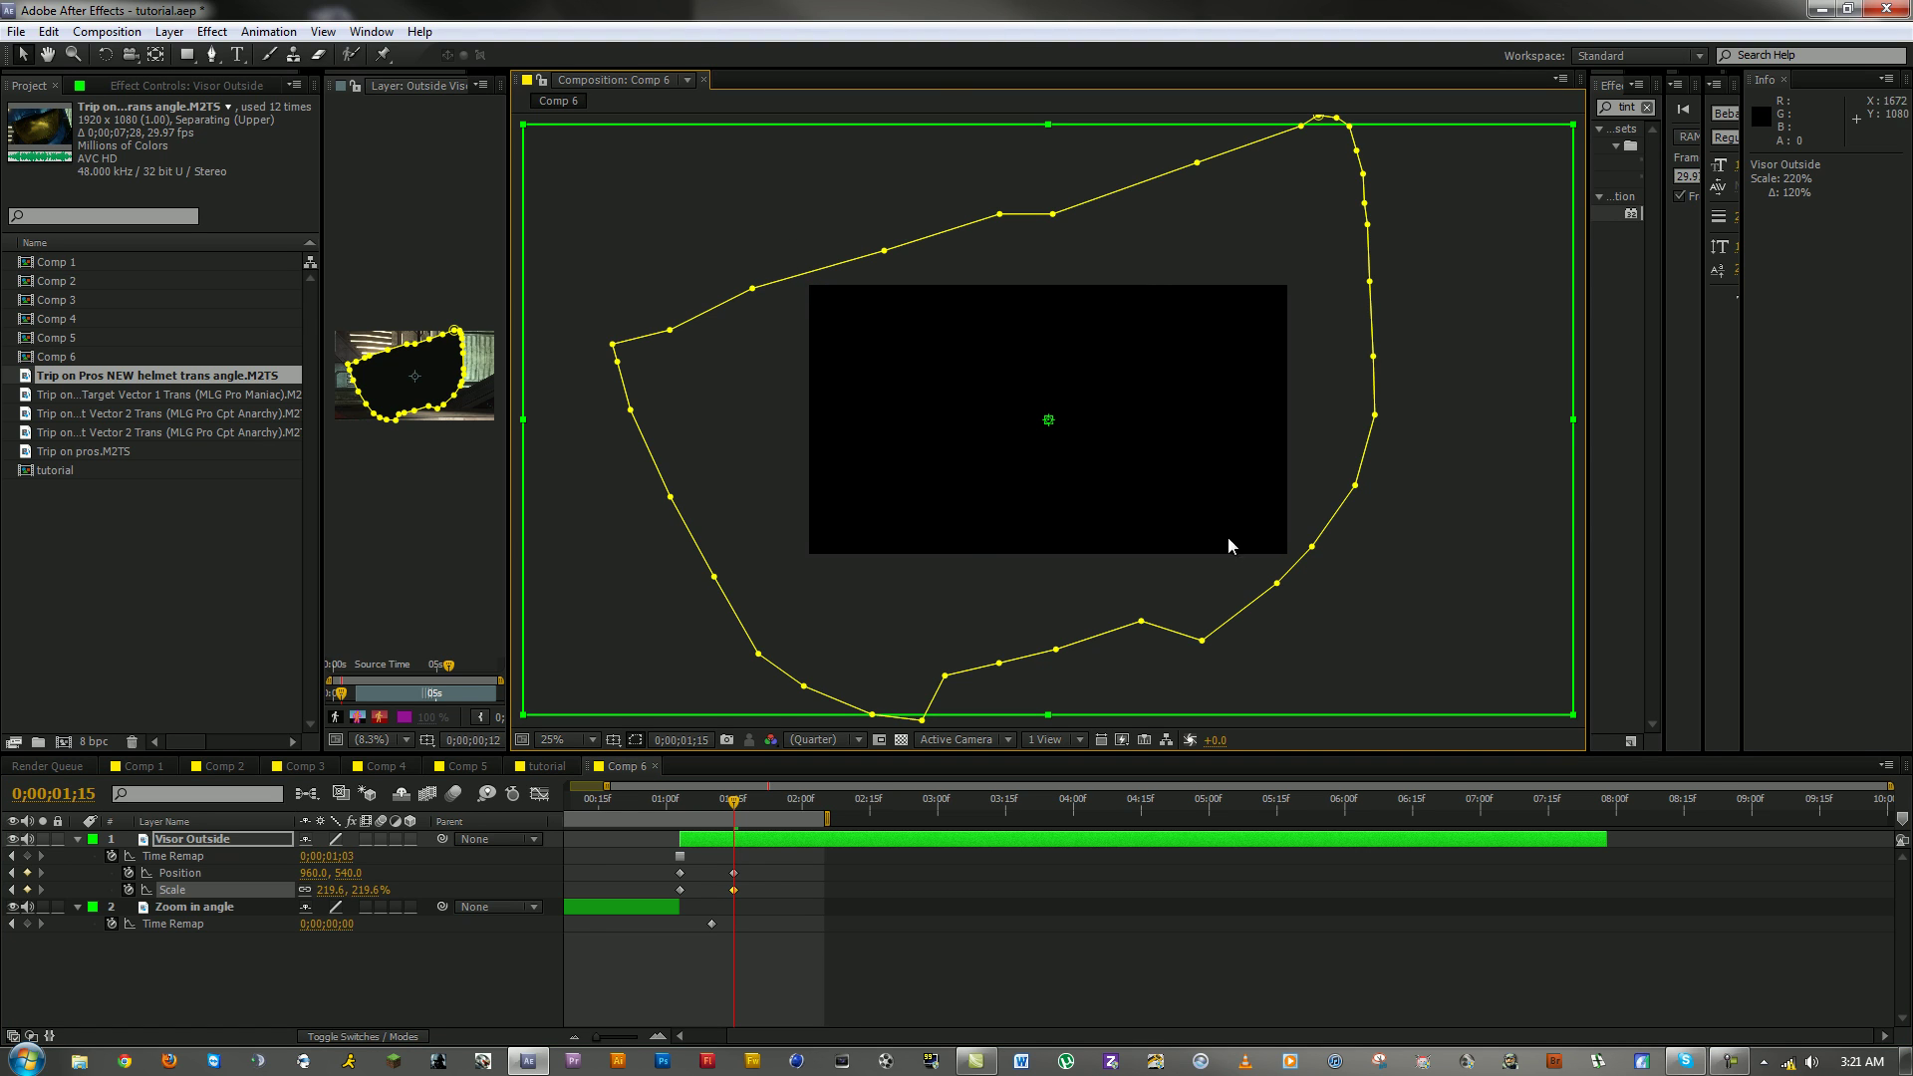
Step: Fit the composition in view and play back the visor zoom from about 0;00;01;04
click(570, 740)
click(574, 380)
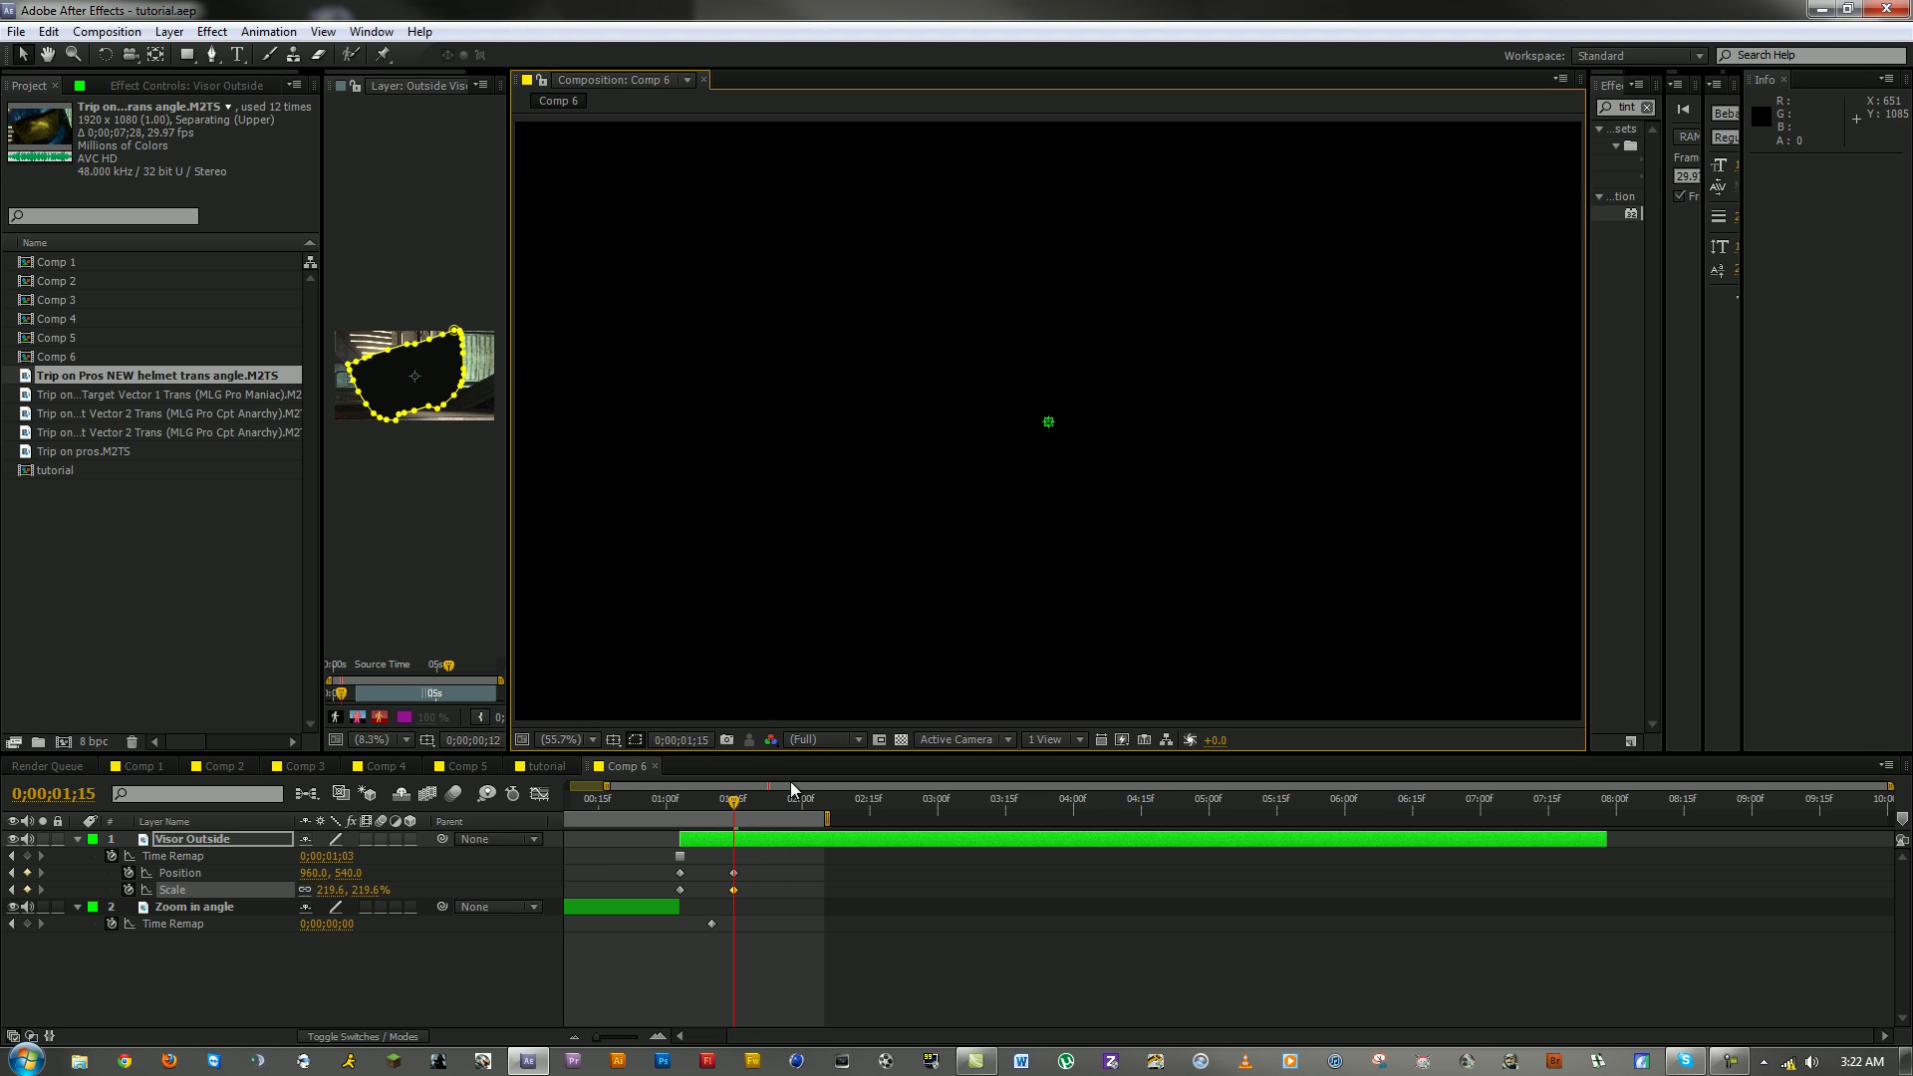
drag(733, 808, 684, 808)
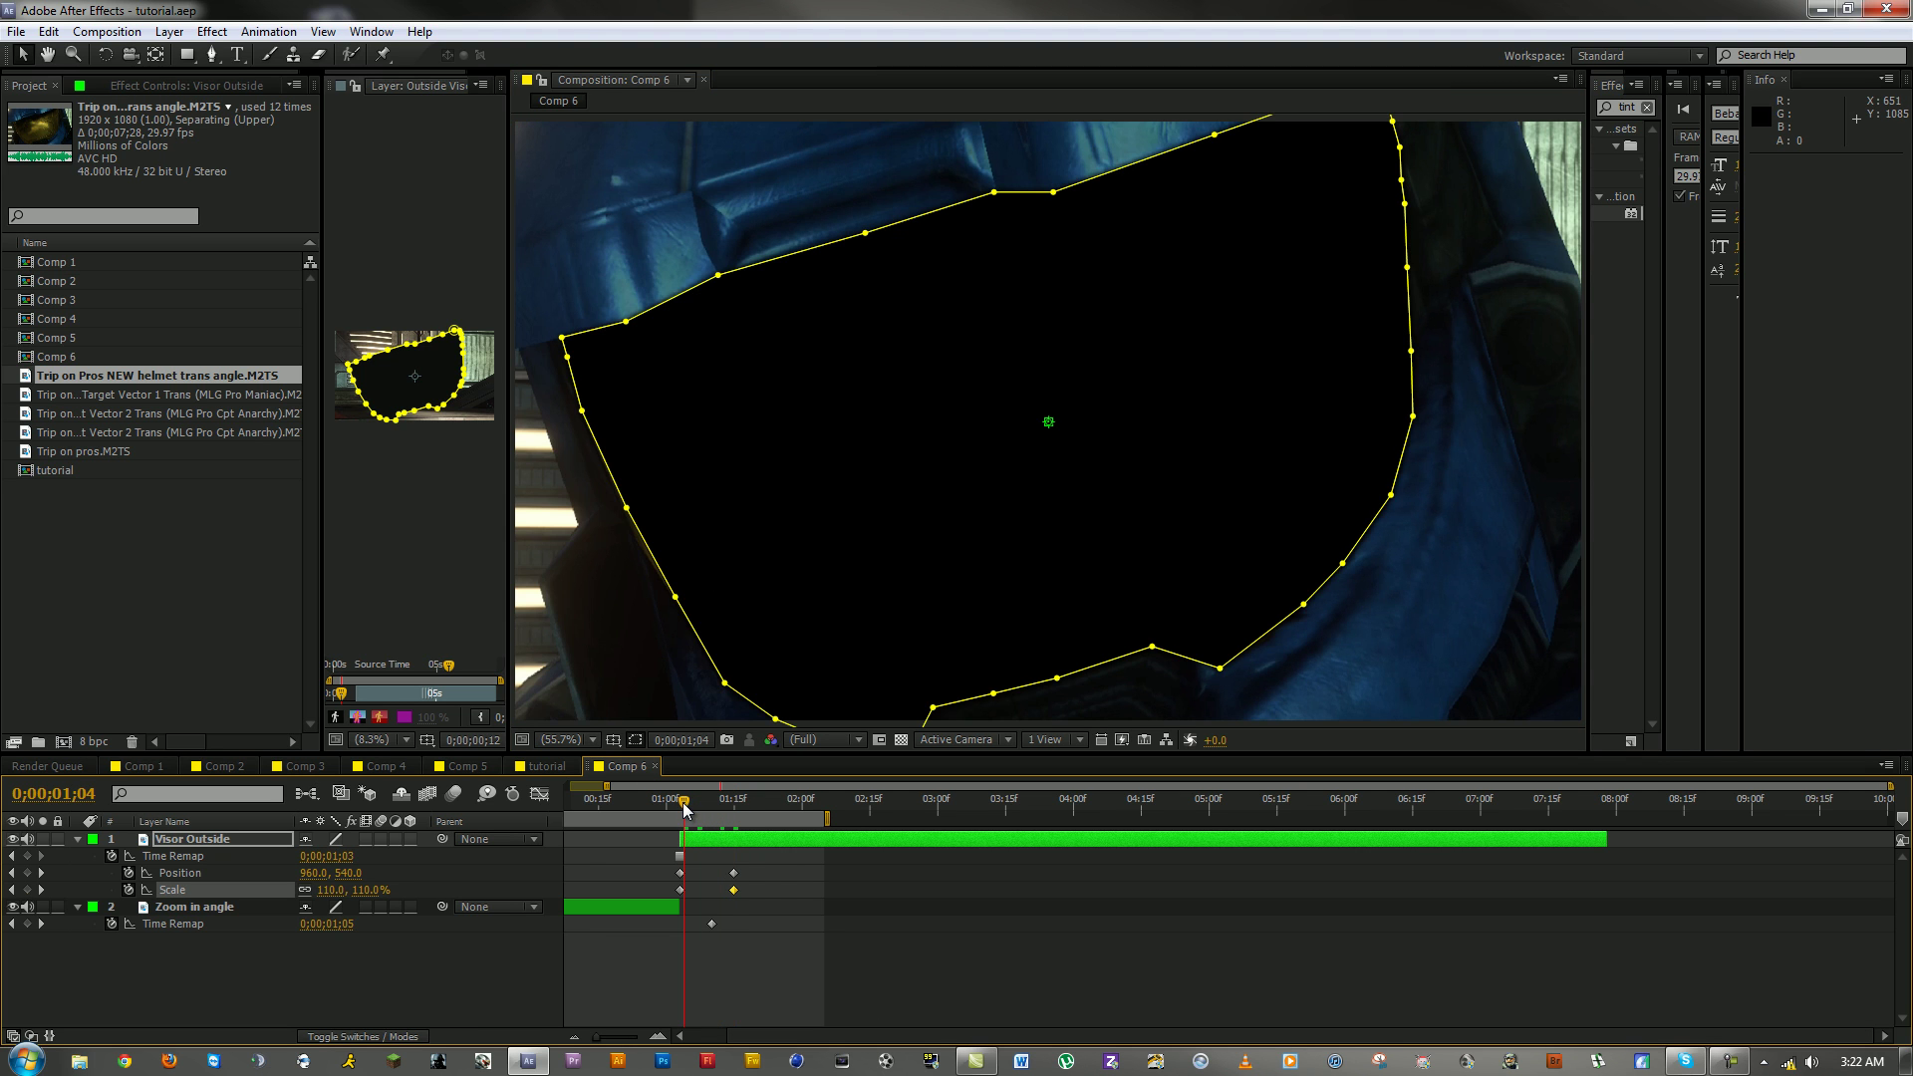
key(space)
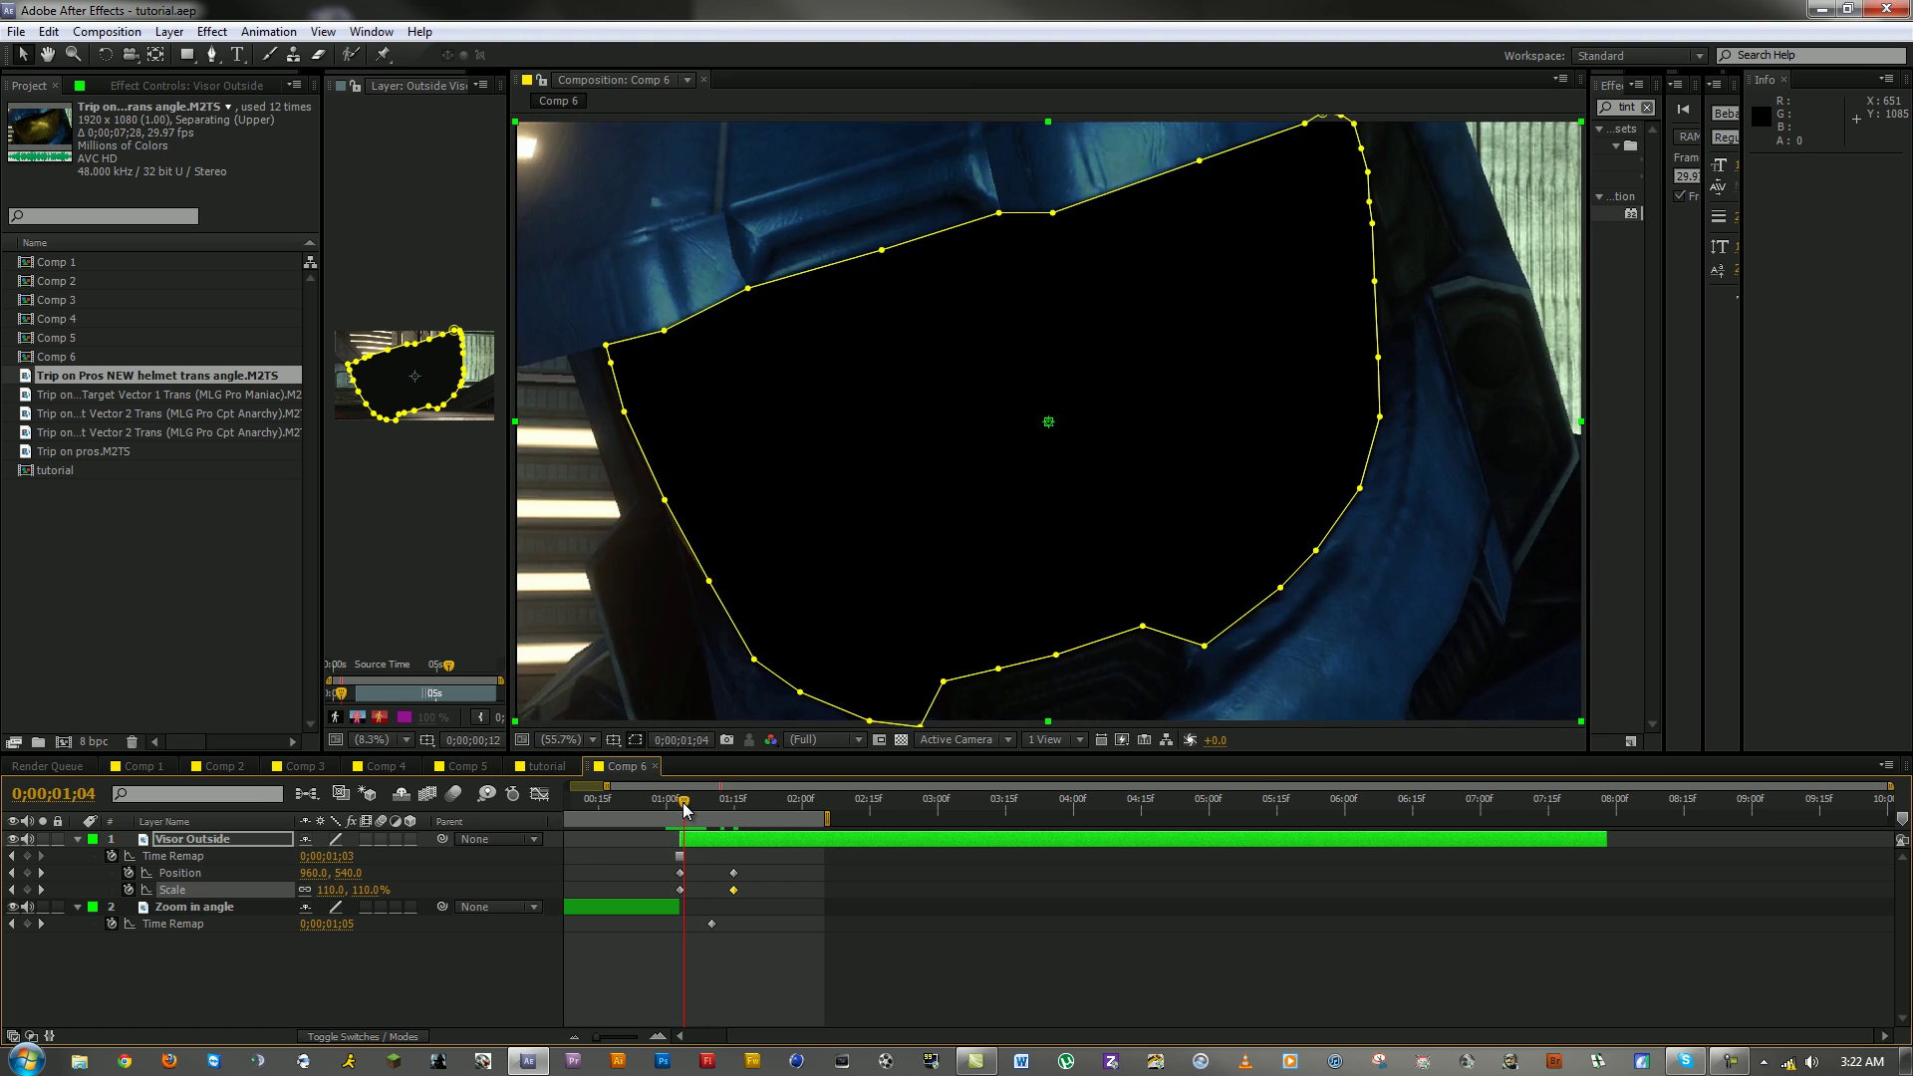
key(space)
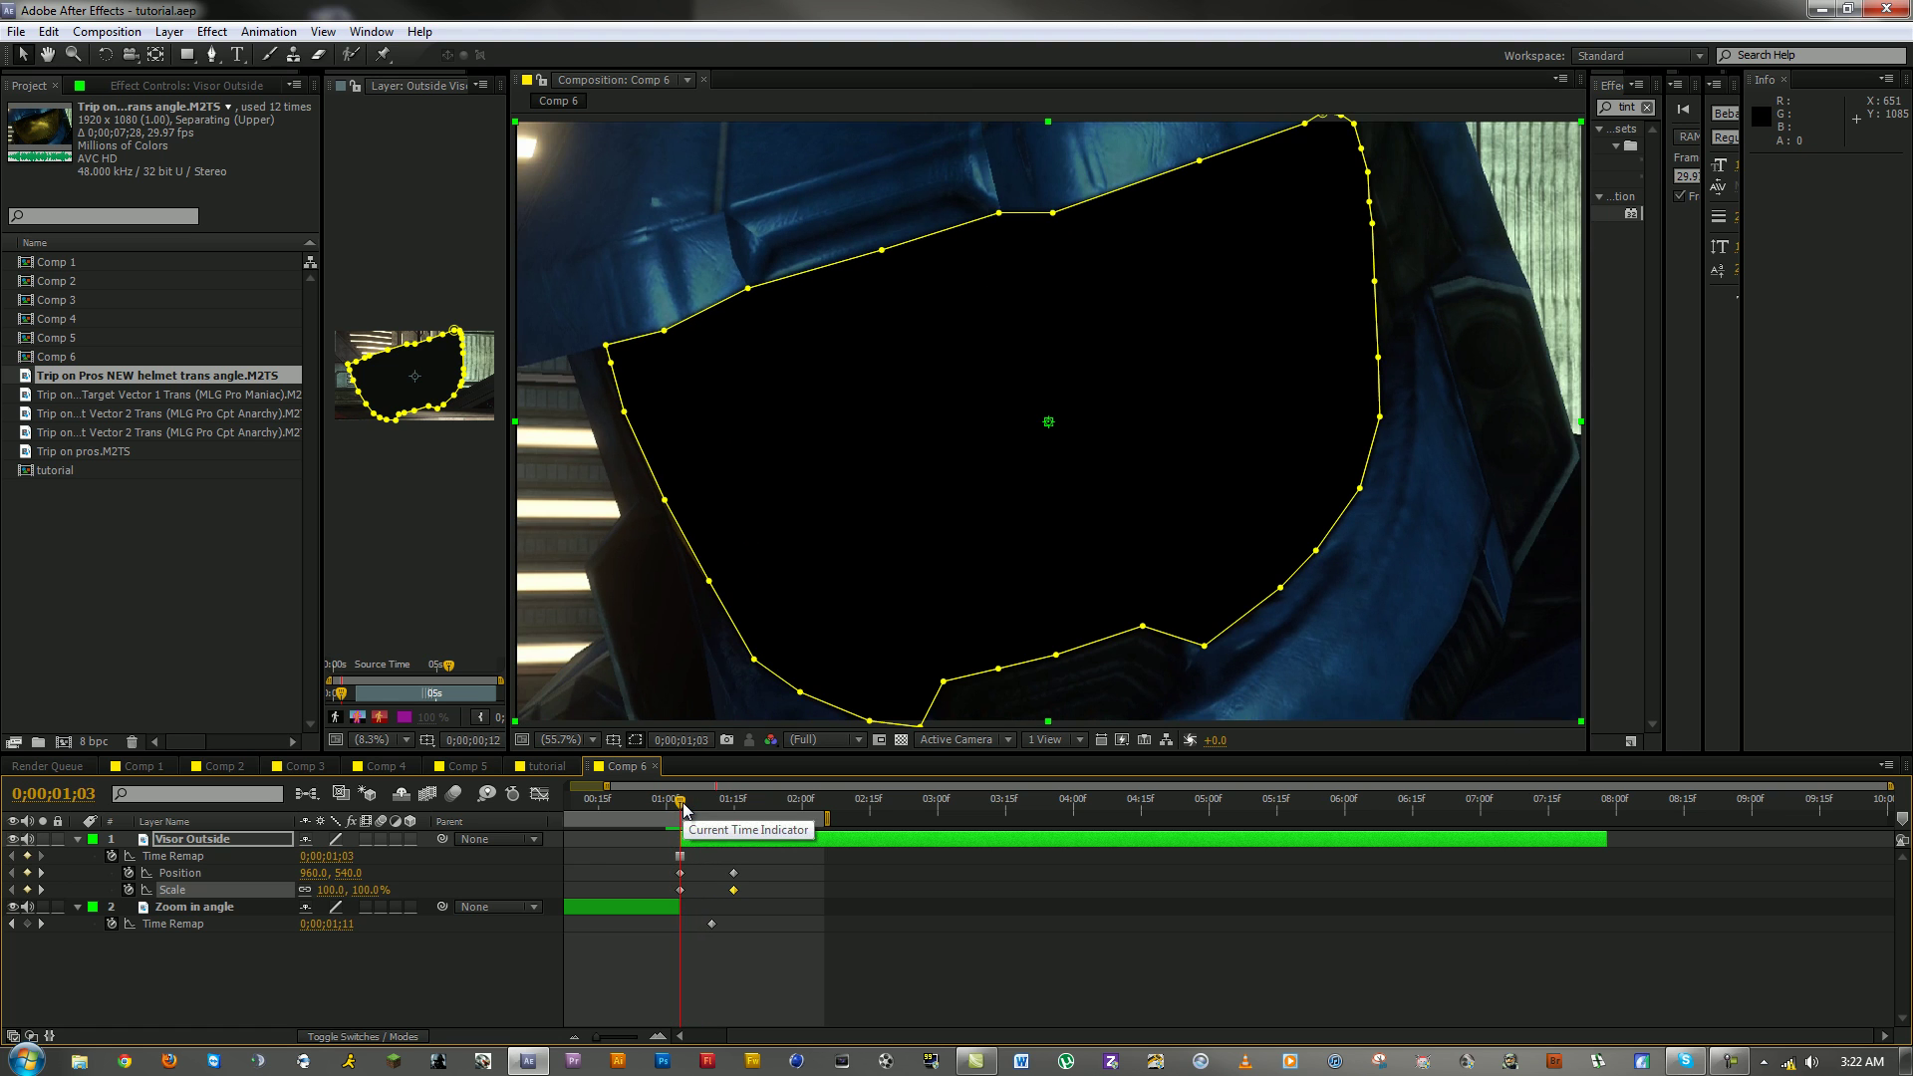
Step: Add the Trip on pros.M2TS clip to Comp 6 as a layer between Visor Outside and Zoom in angle
click(787, 959)
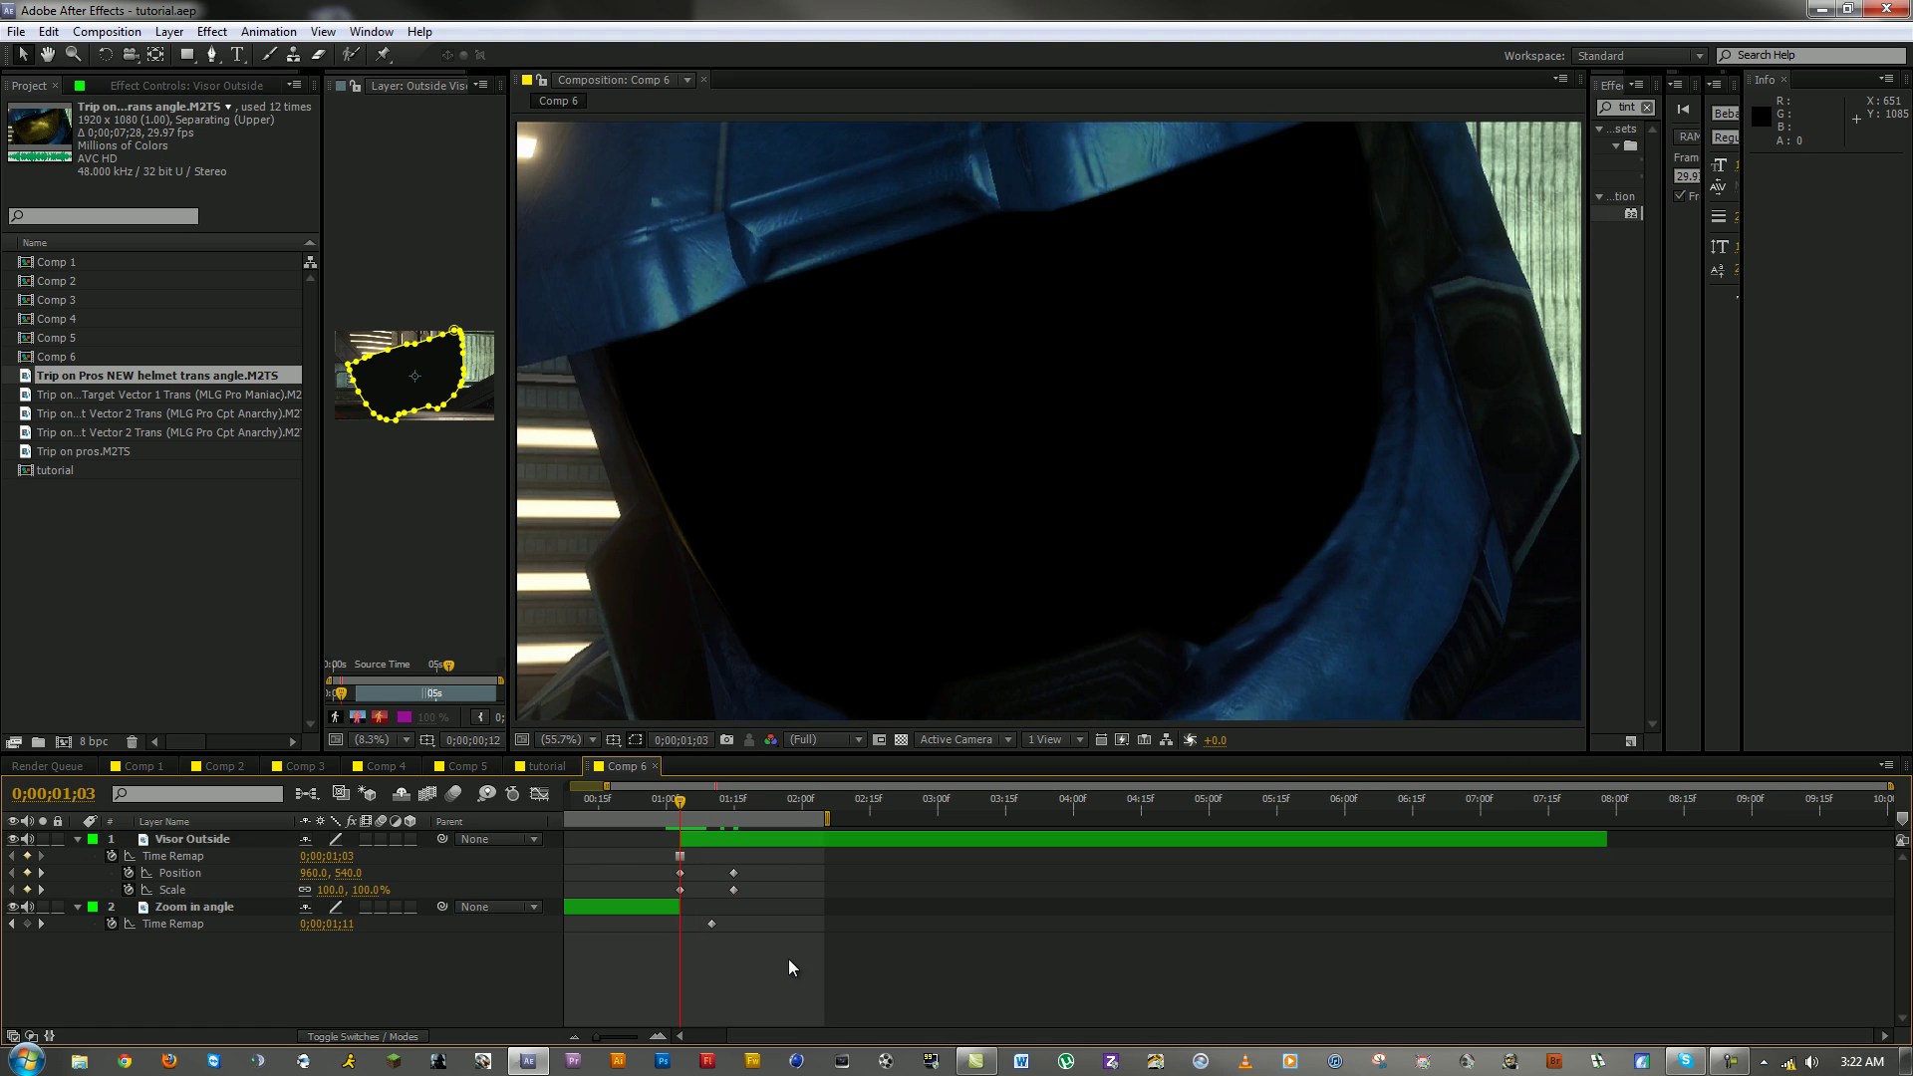
click(90, 450)
drag(100, 452, 616, 895)
click(650, 915)
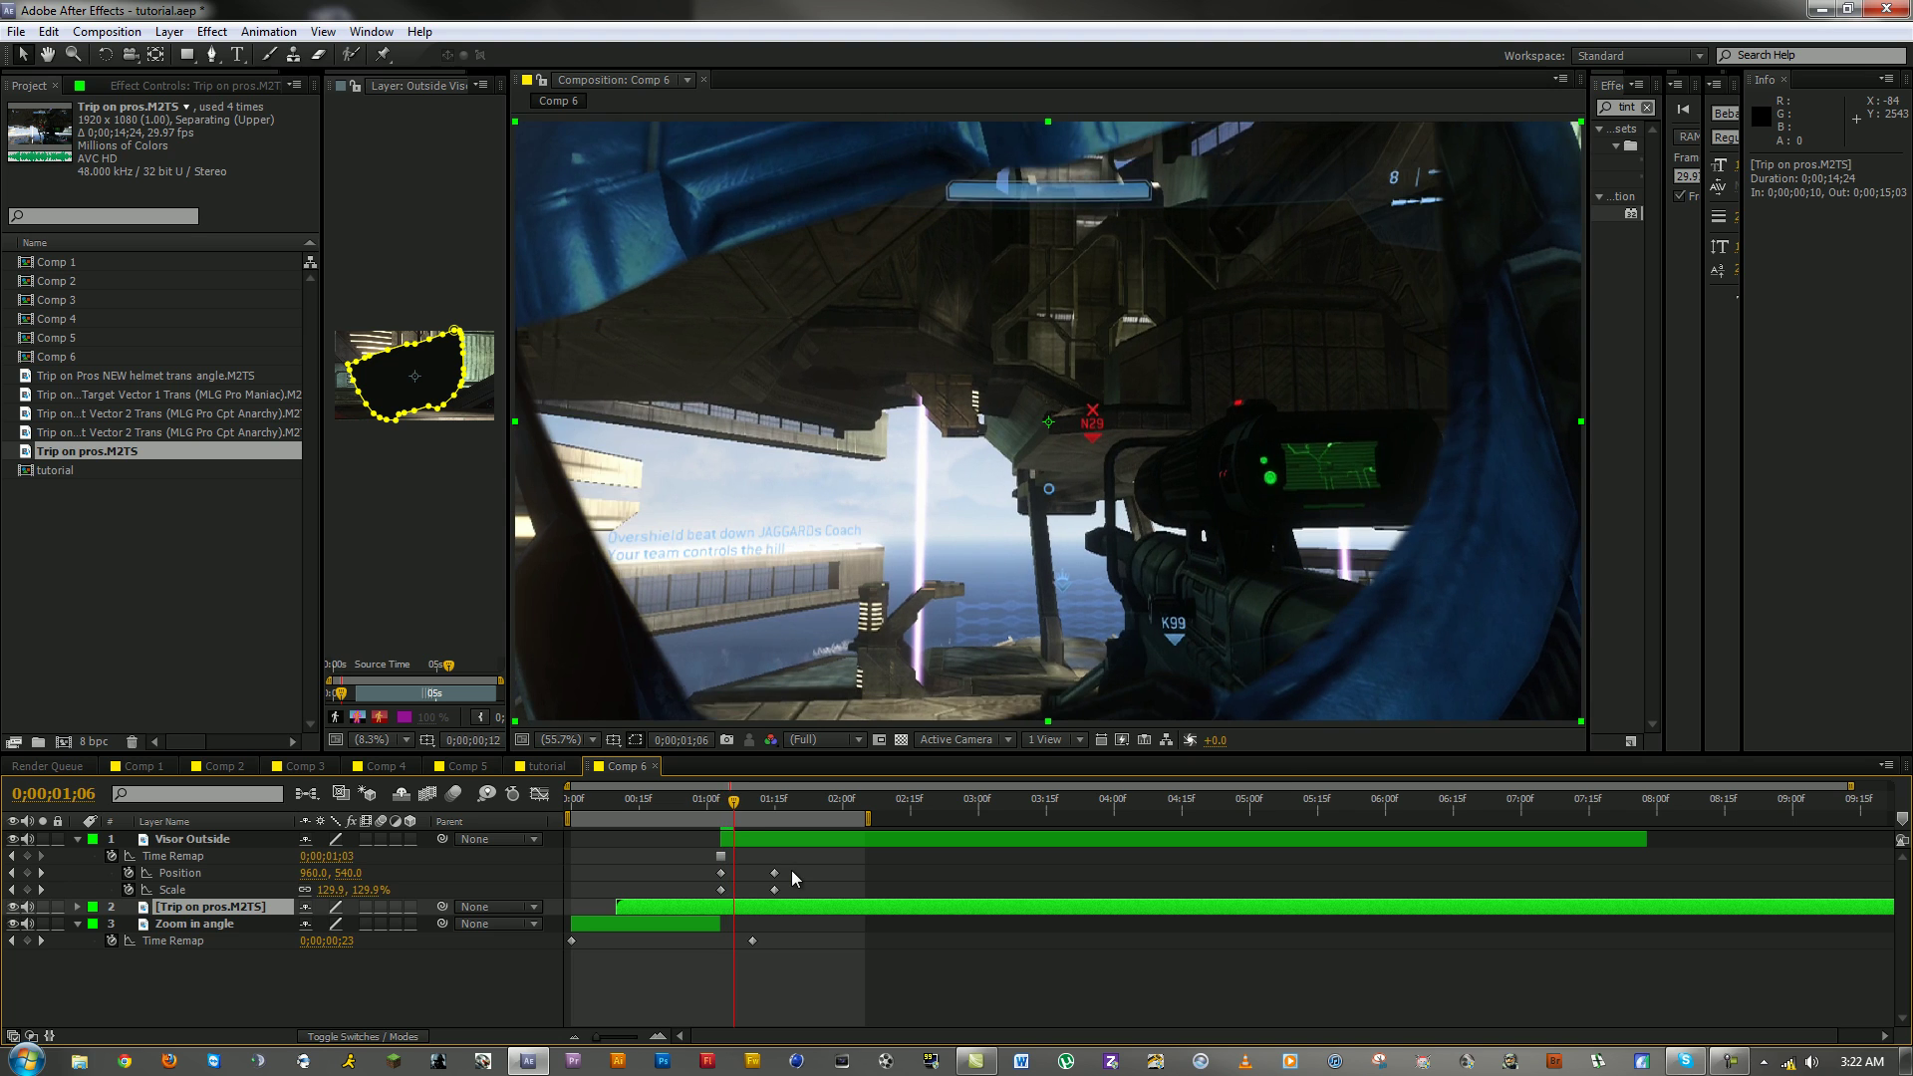
Step: Trim the start of the Trip on pros.M2TS layer to 0;00;01;03, in line with the start of Visor Outside
key(Page_Up)
key(Page_Down)
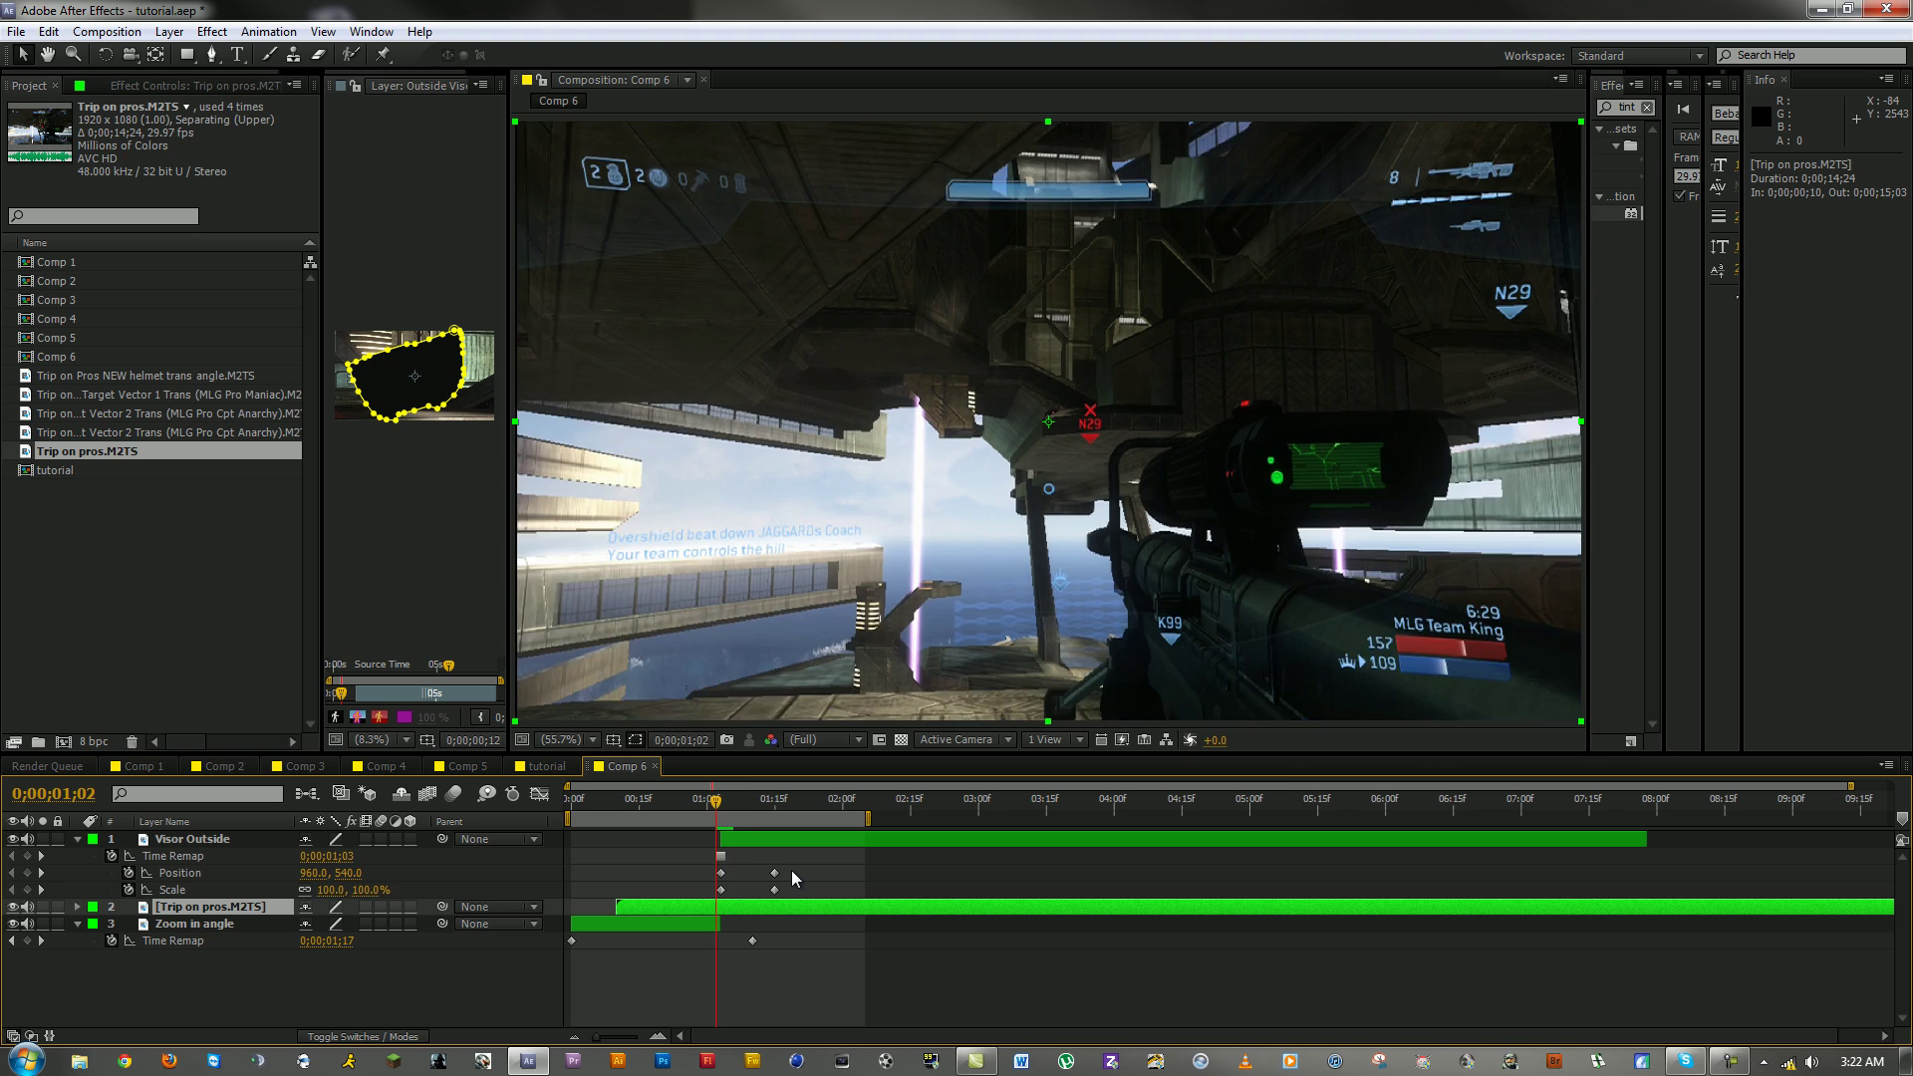
drag(615, 908, 720, 909)
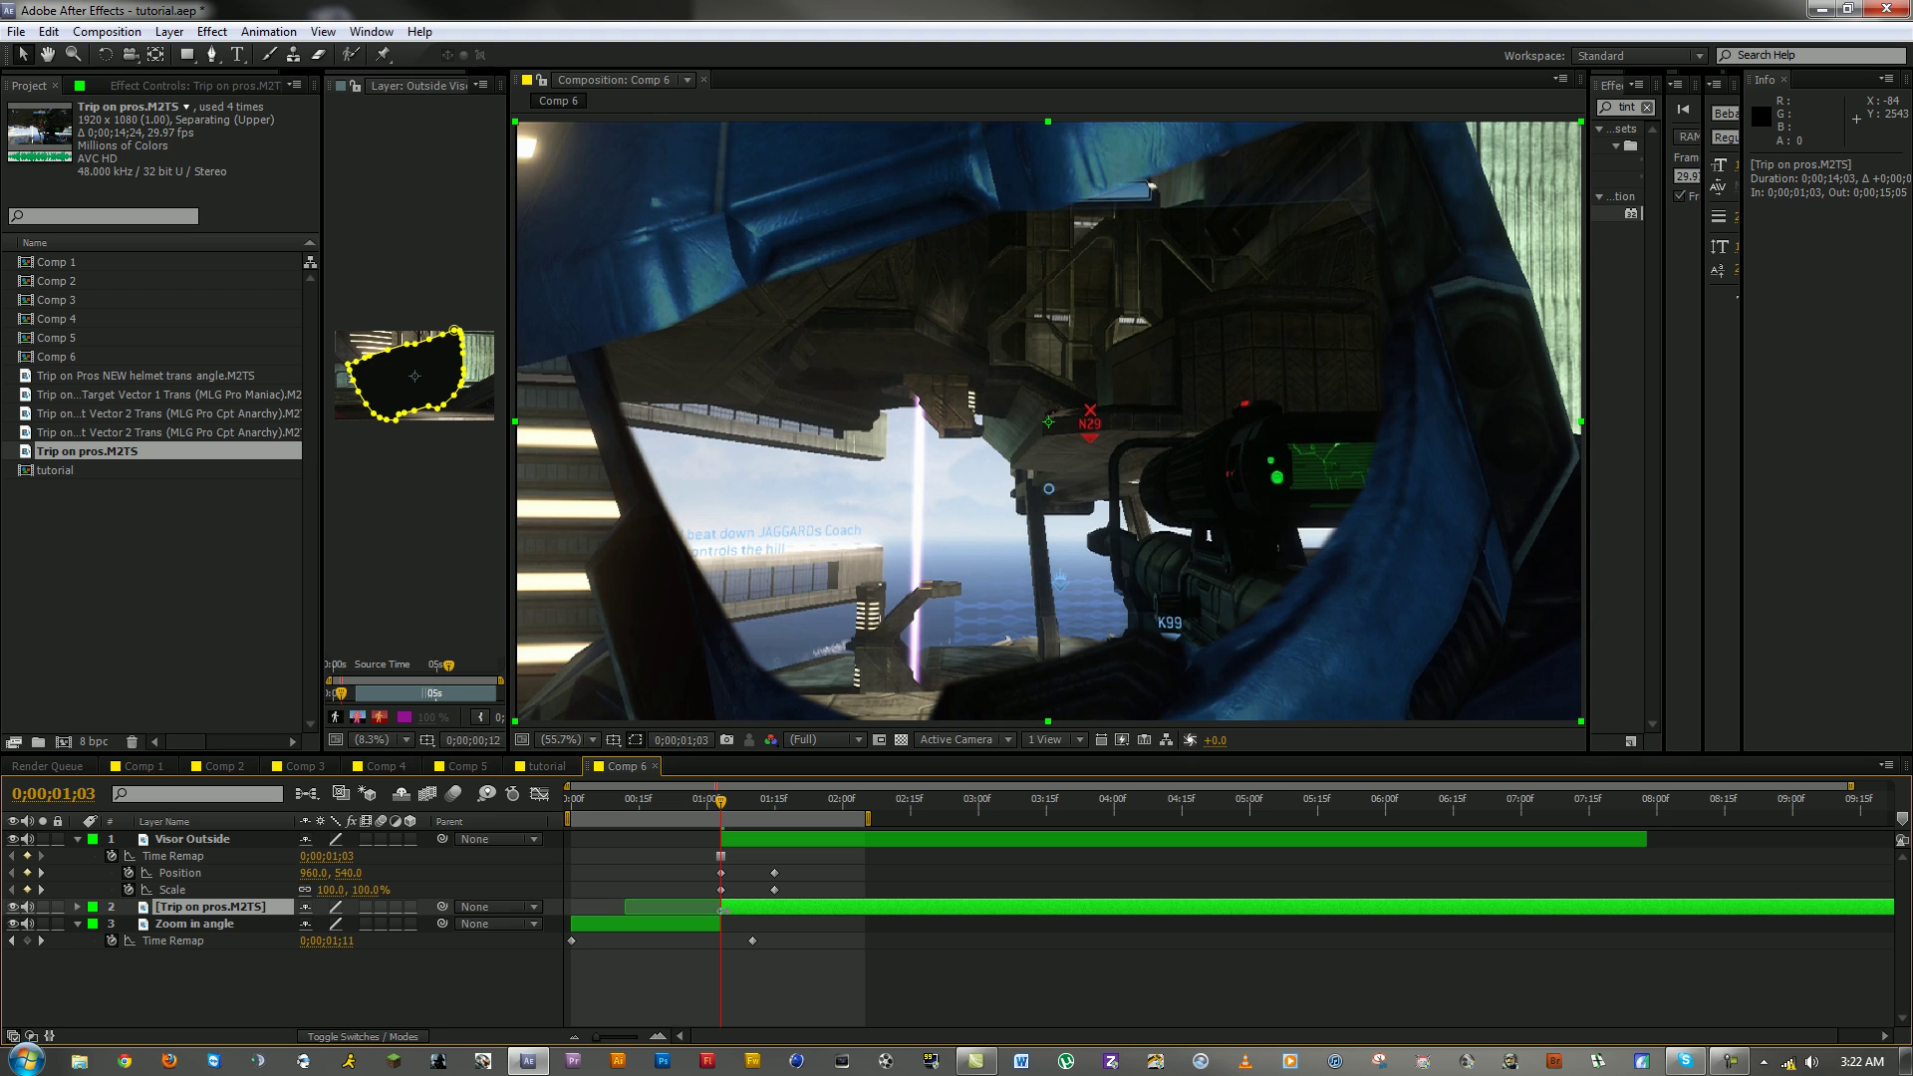
drag(695, 803, 726, 803)
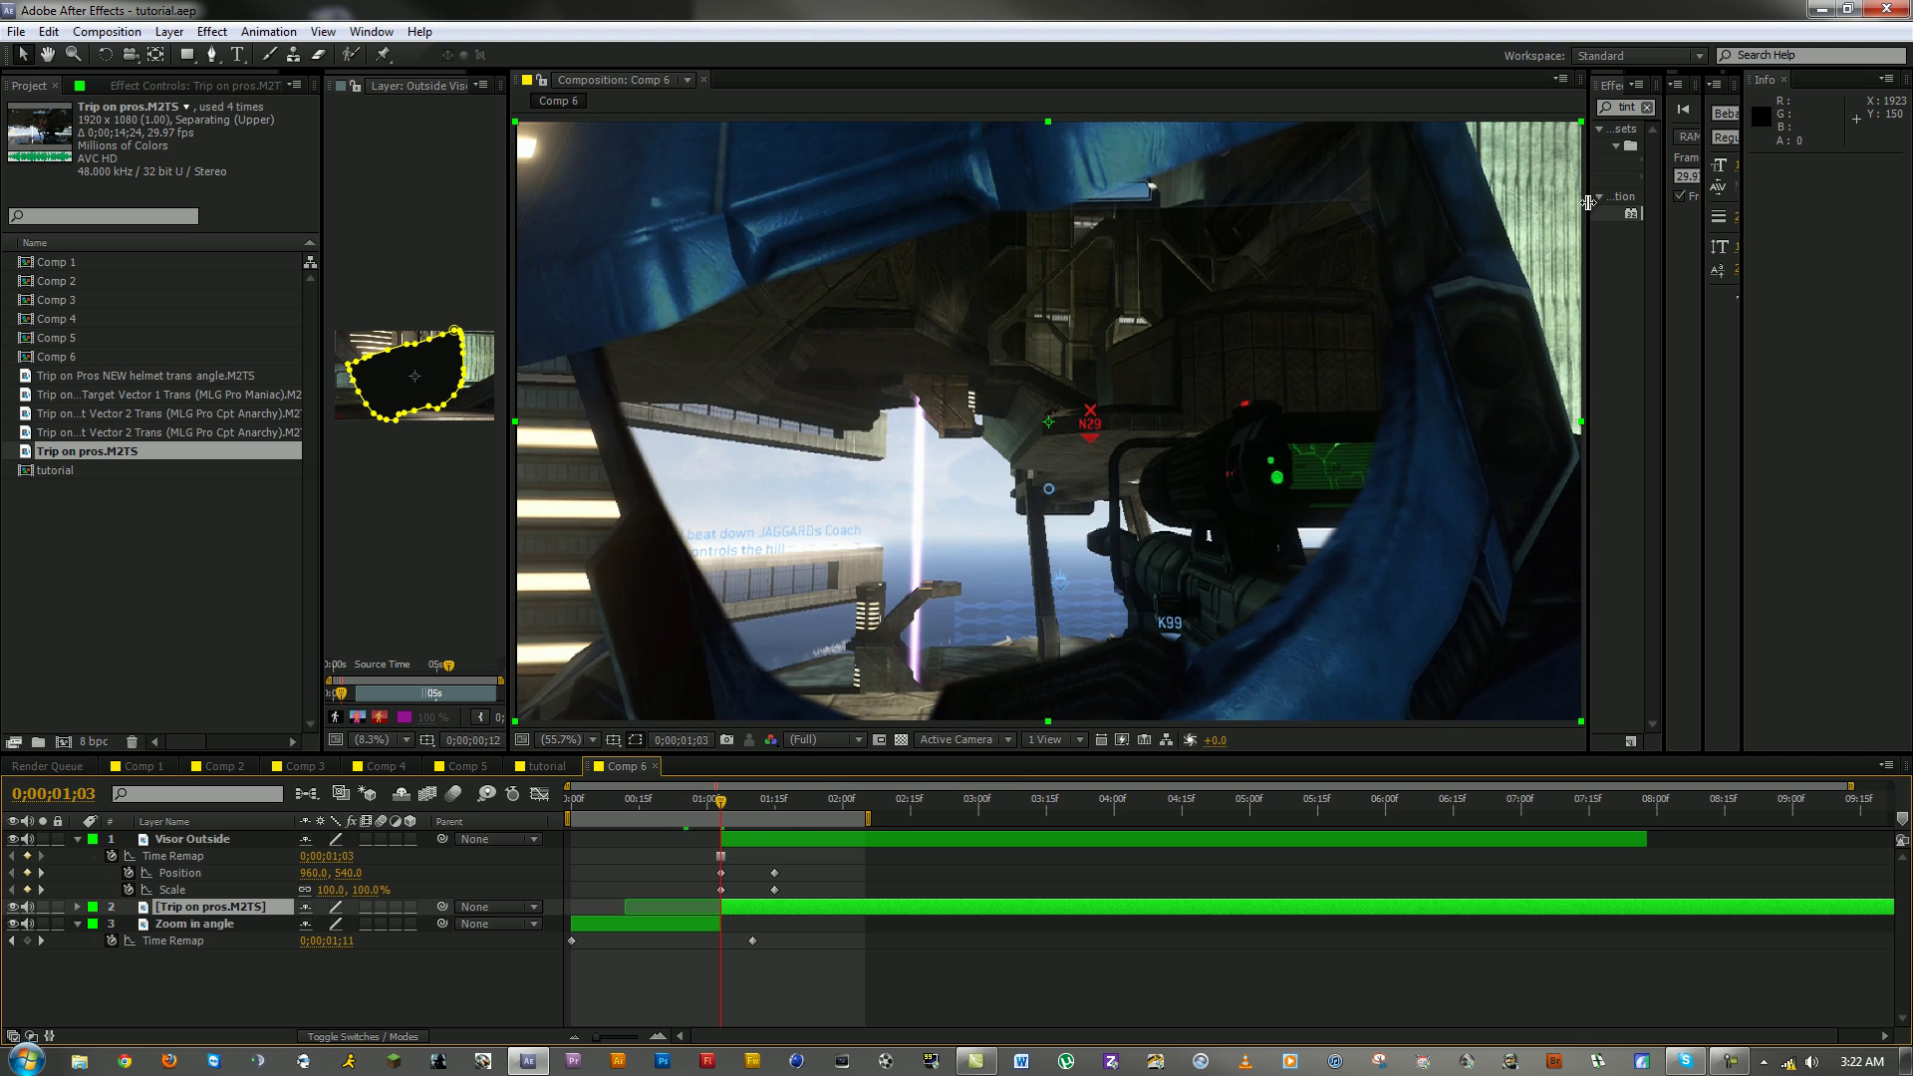
Step: Find the CC Lens effect, apply it to the Trip on pros.M2TS layer and set its Size to 75
drag(1590, 214, 1468, 214)
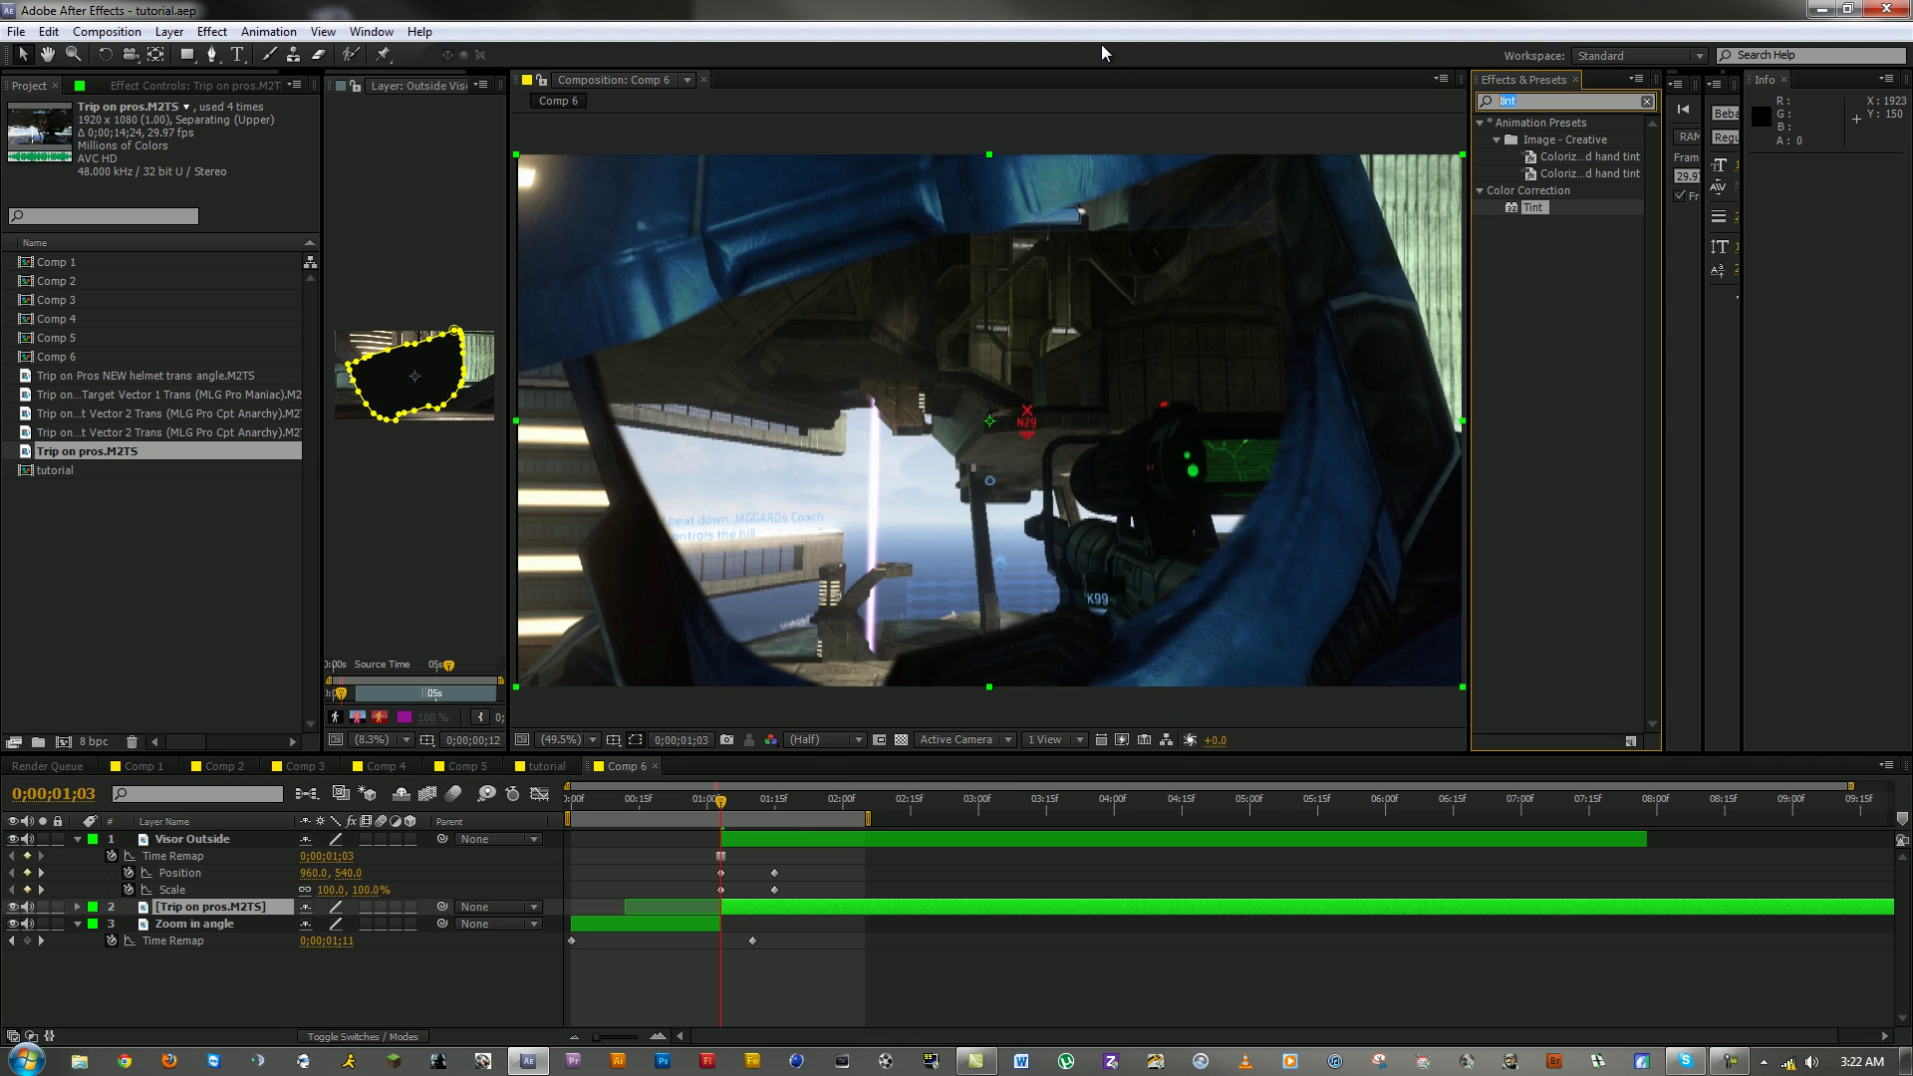
text(cc lens)
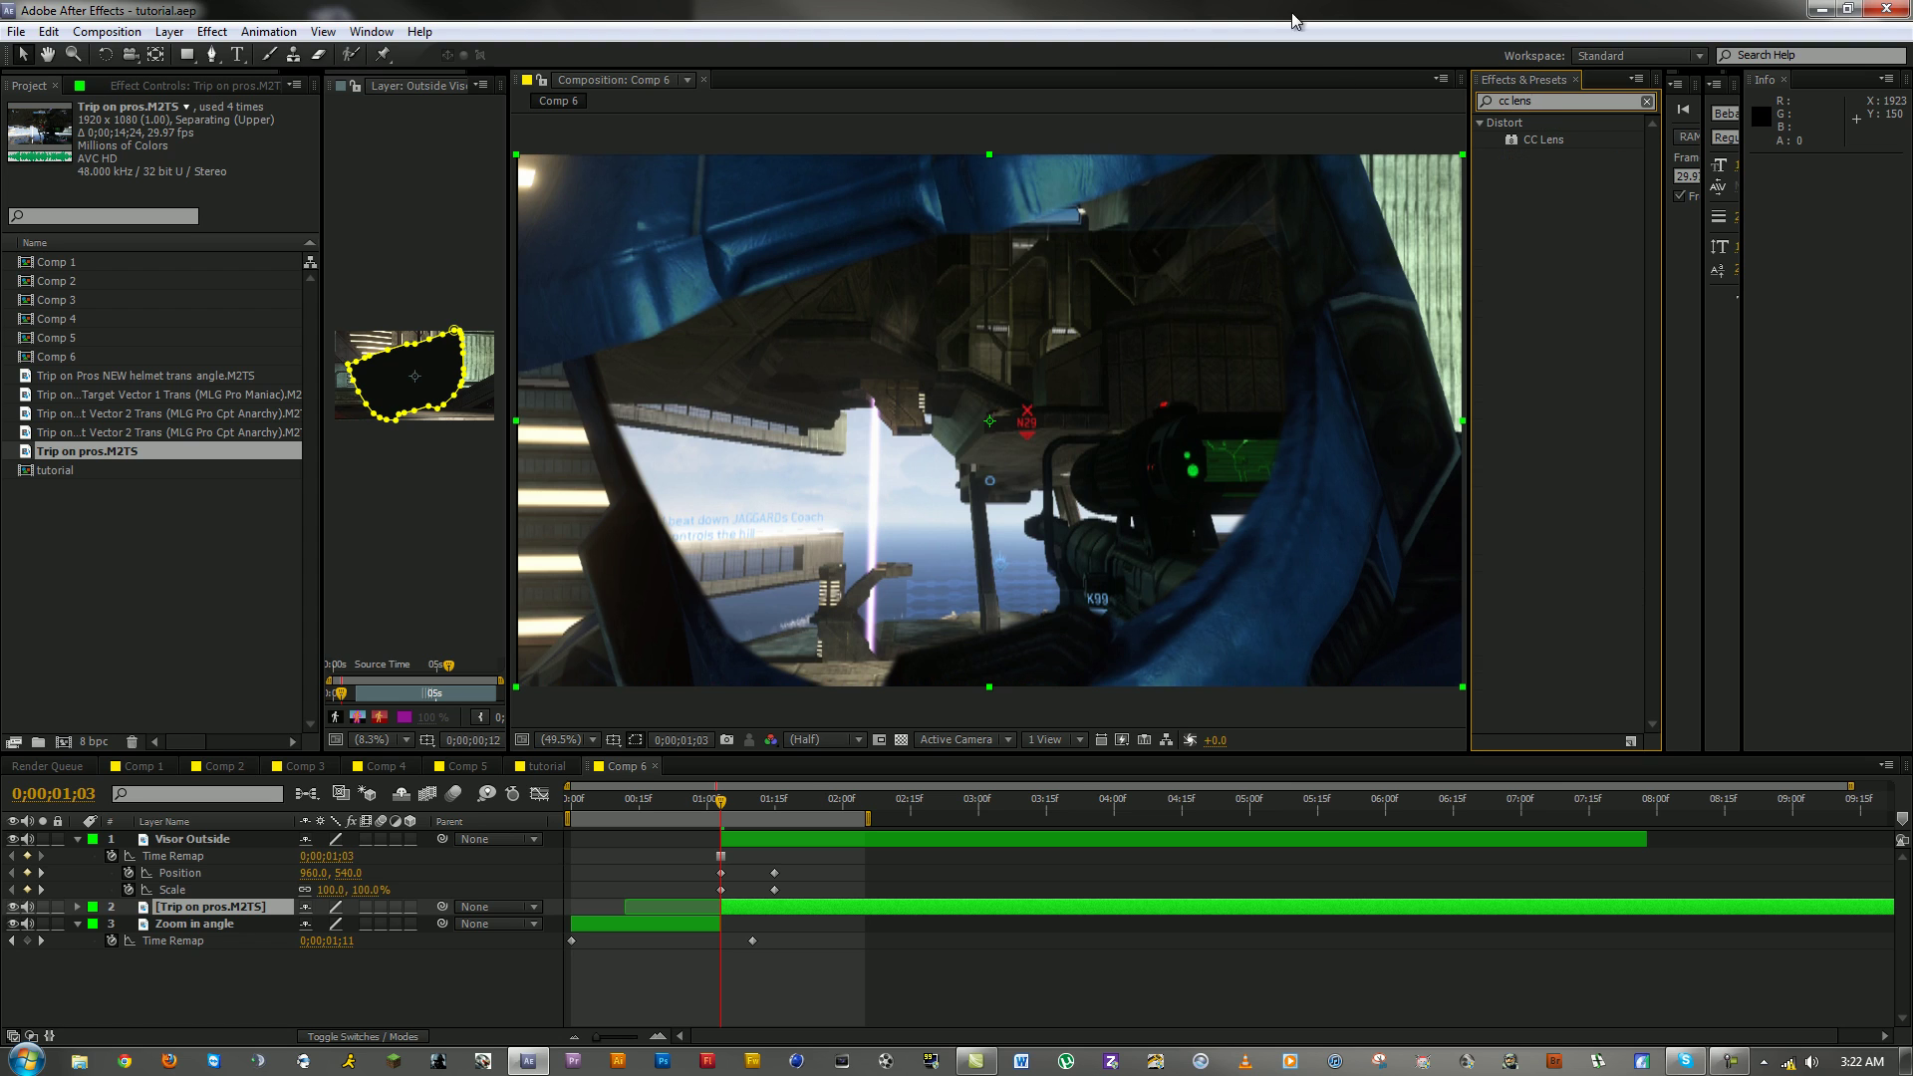
drag(1539, 139, 764, 913)
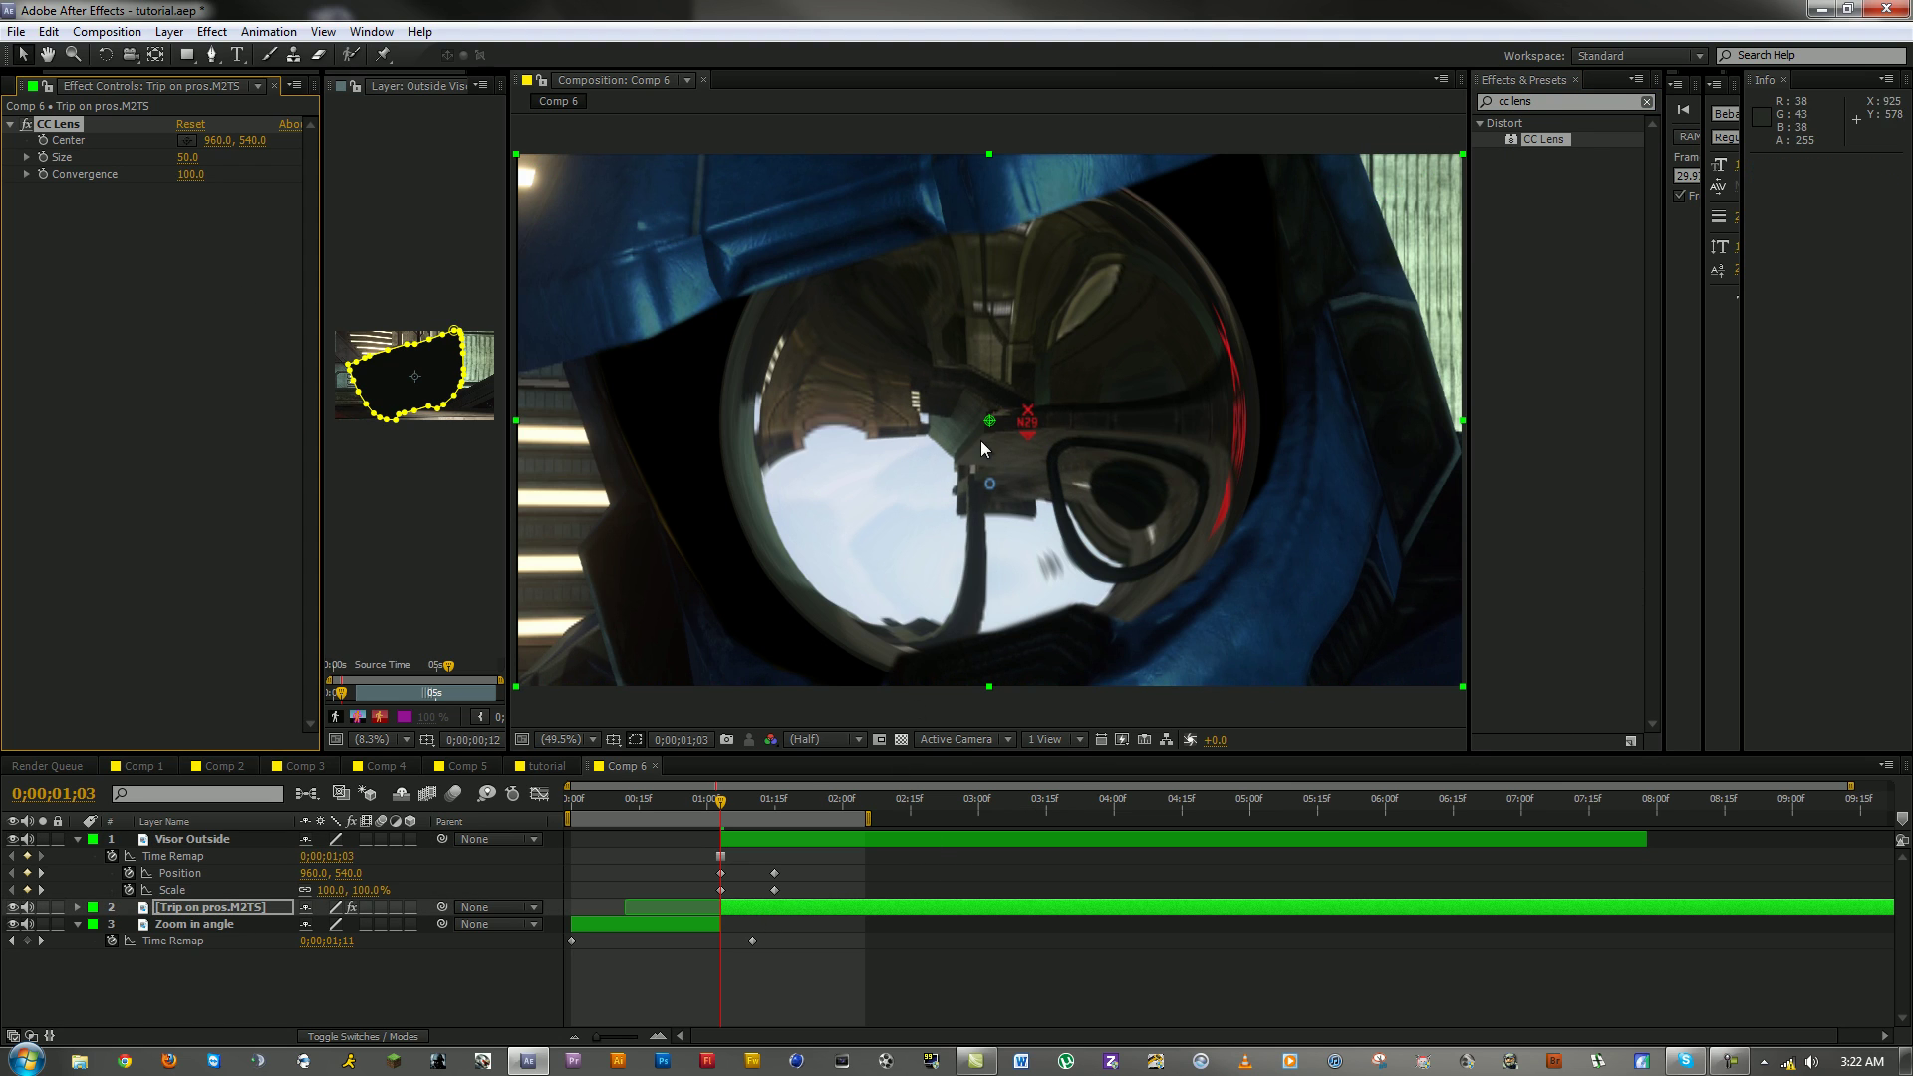
click(187, 158)
key(Return)
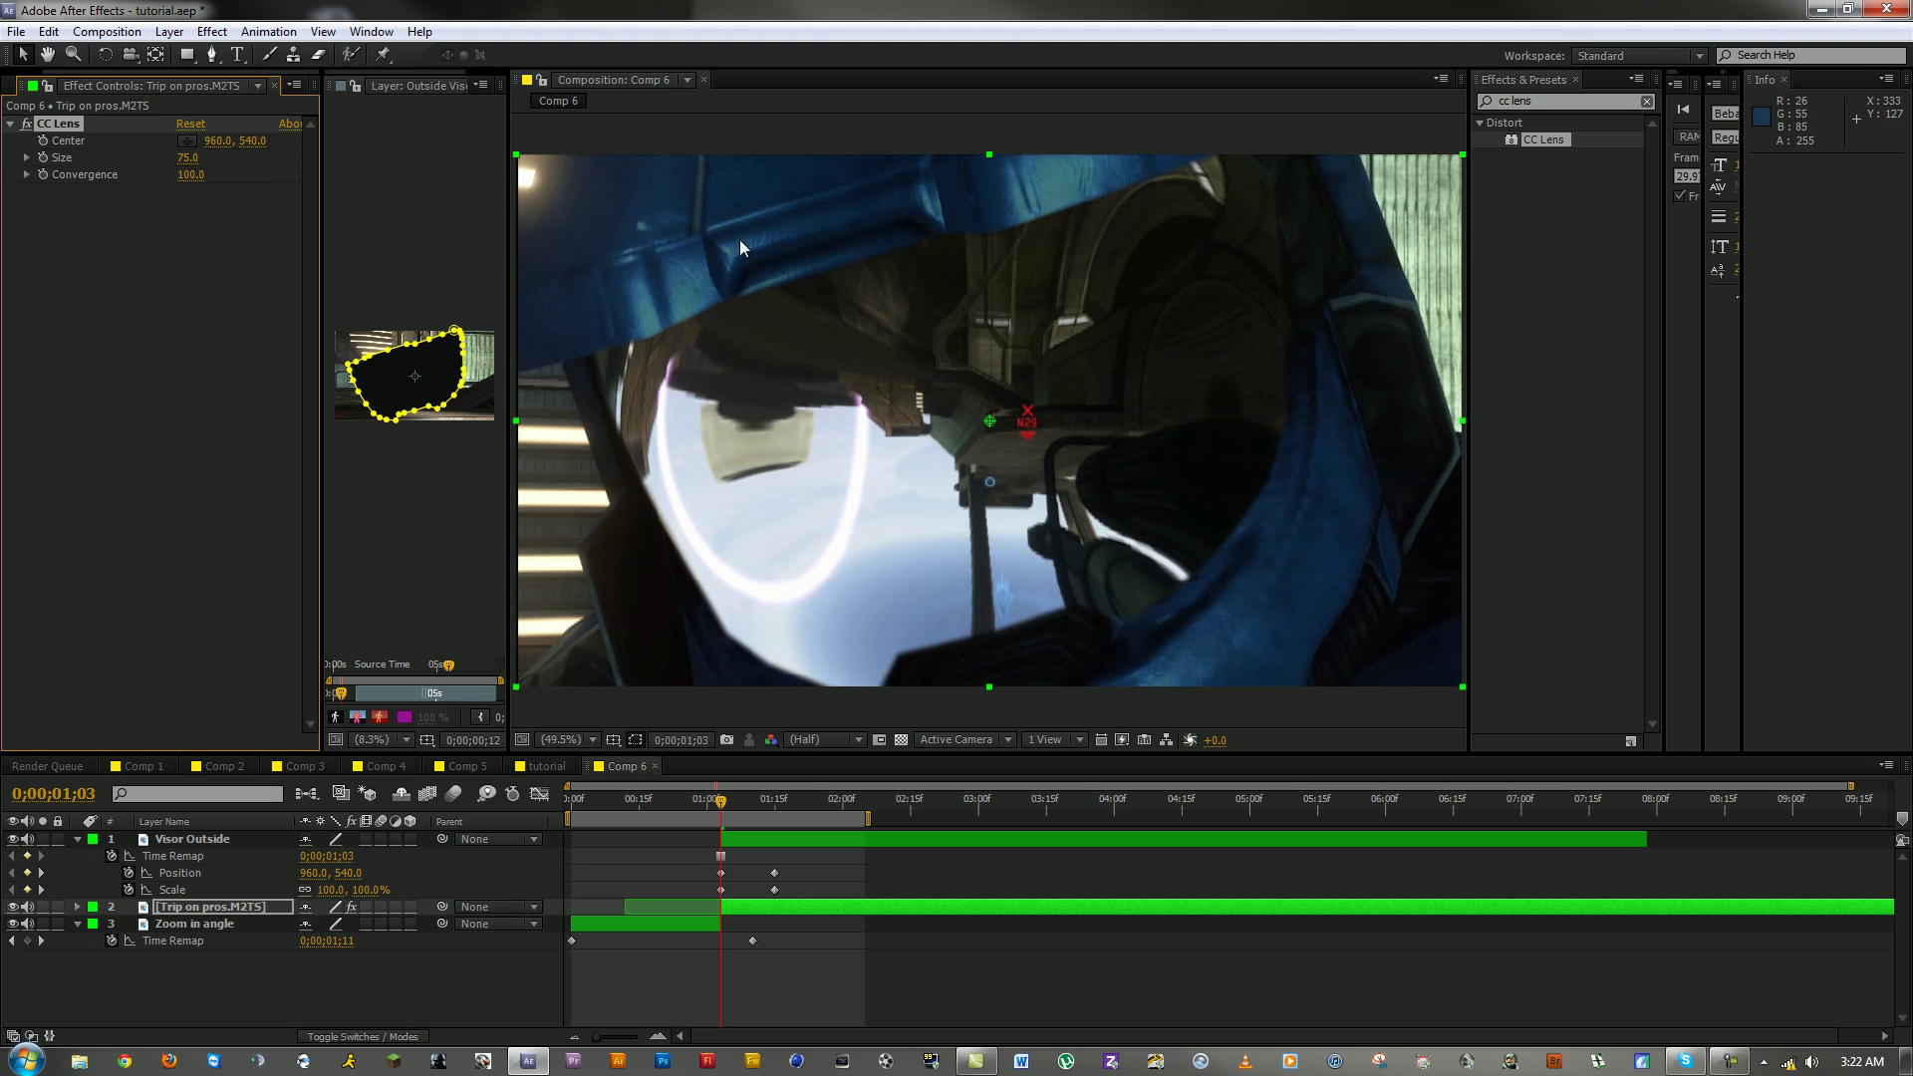
Step: Move the CC Lens center to 893.3, 540.0 so the distortion fits inside the visor, and save the project
mouse_move(989, 421)
mouse_down()
mouse_move(917, 431)
mouse_move(958, 422)
mouse_up()
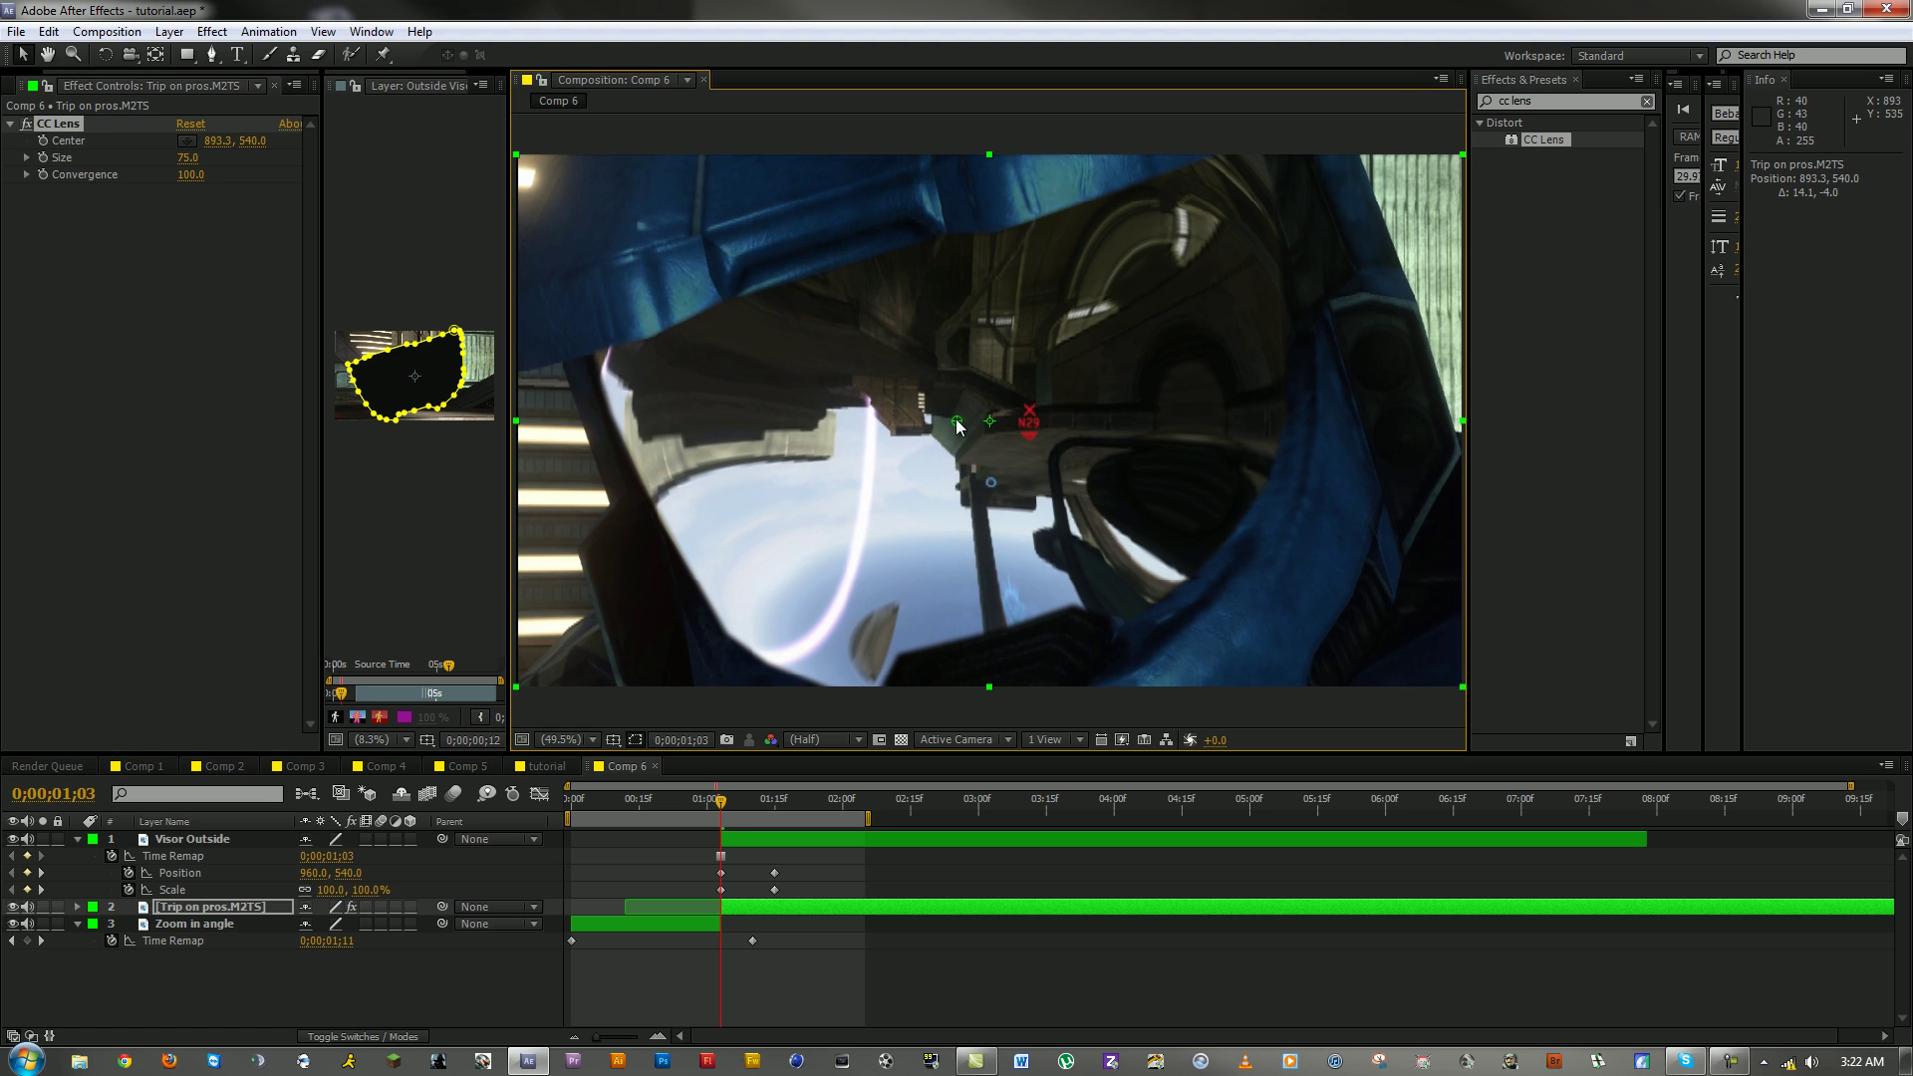
scroll(1196, 309, down, 1)
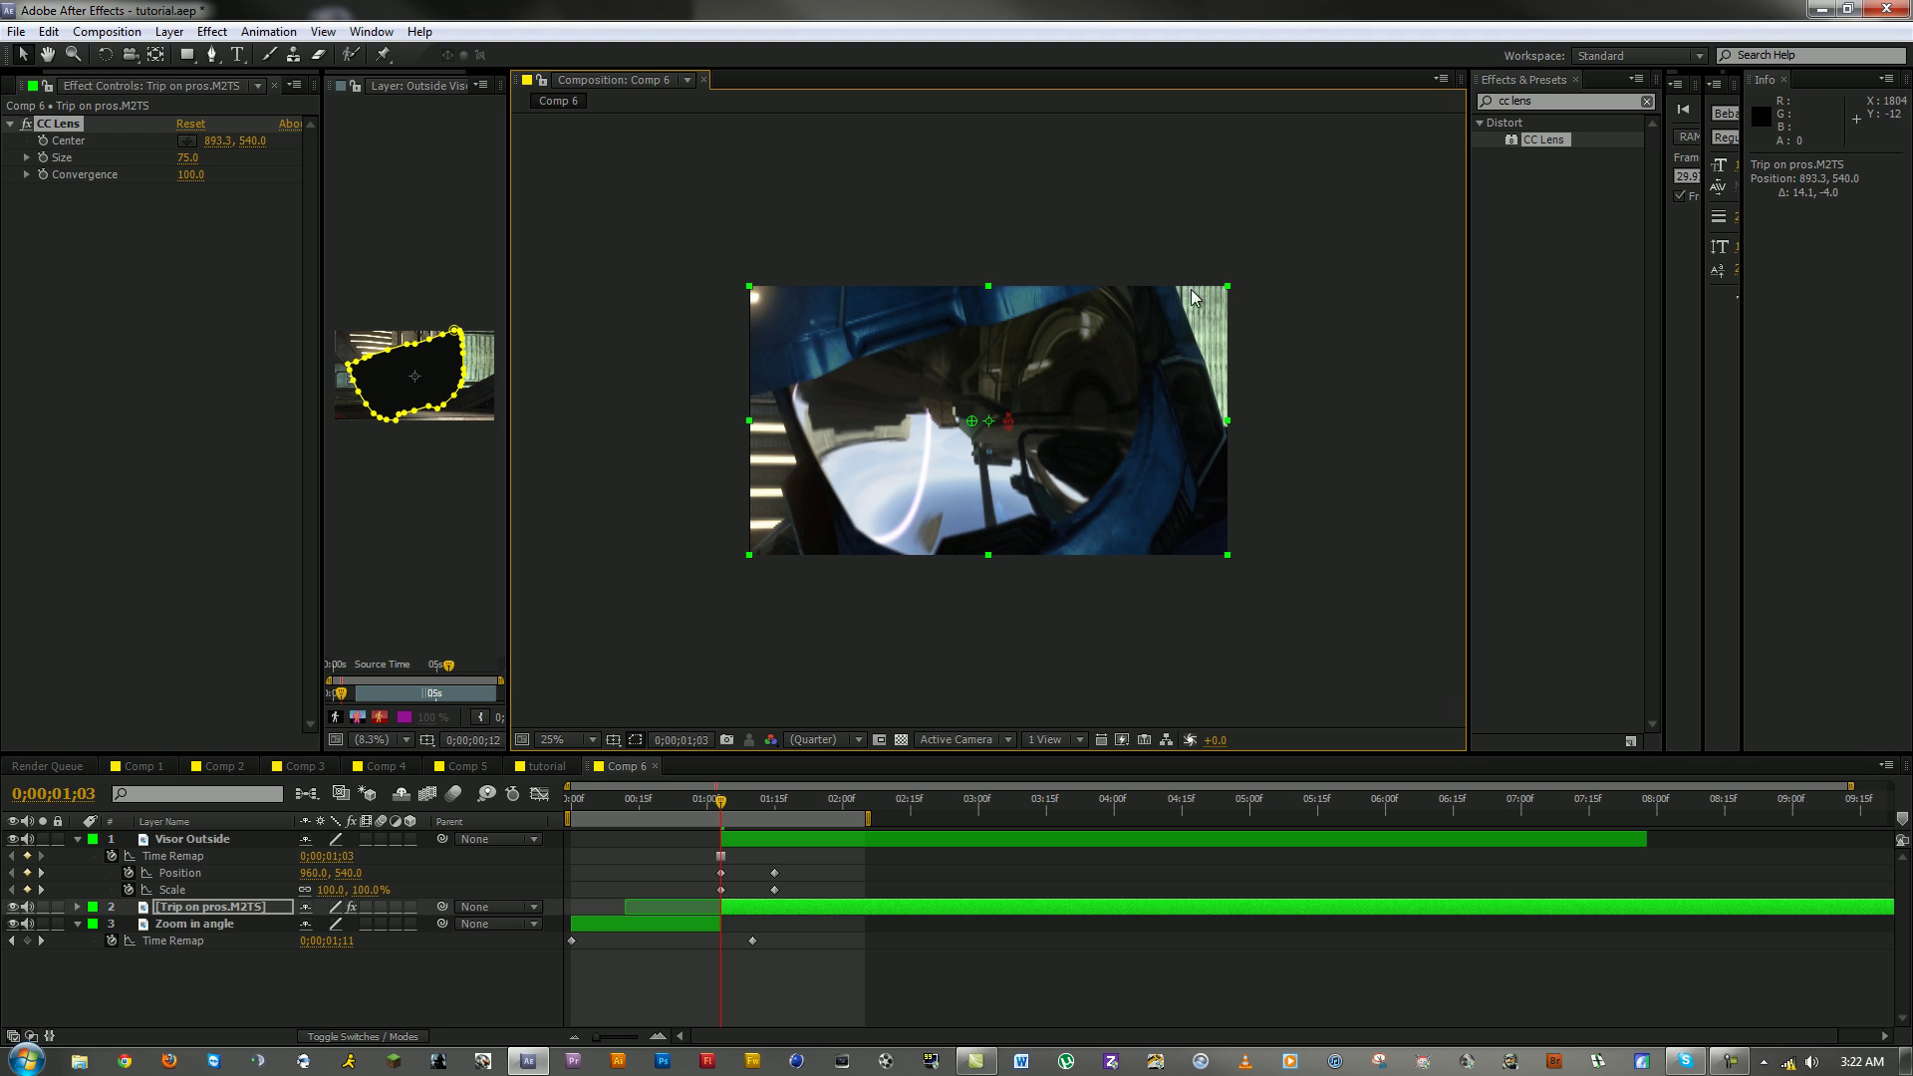
scroll(1075, 313, up, 1)
key(ctrl+s)
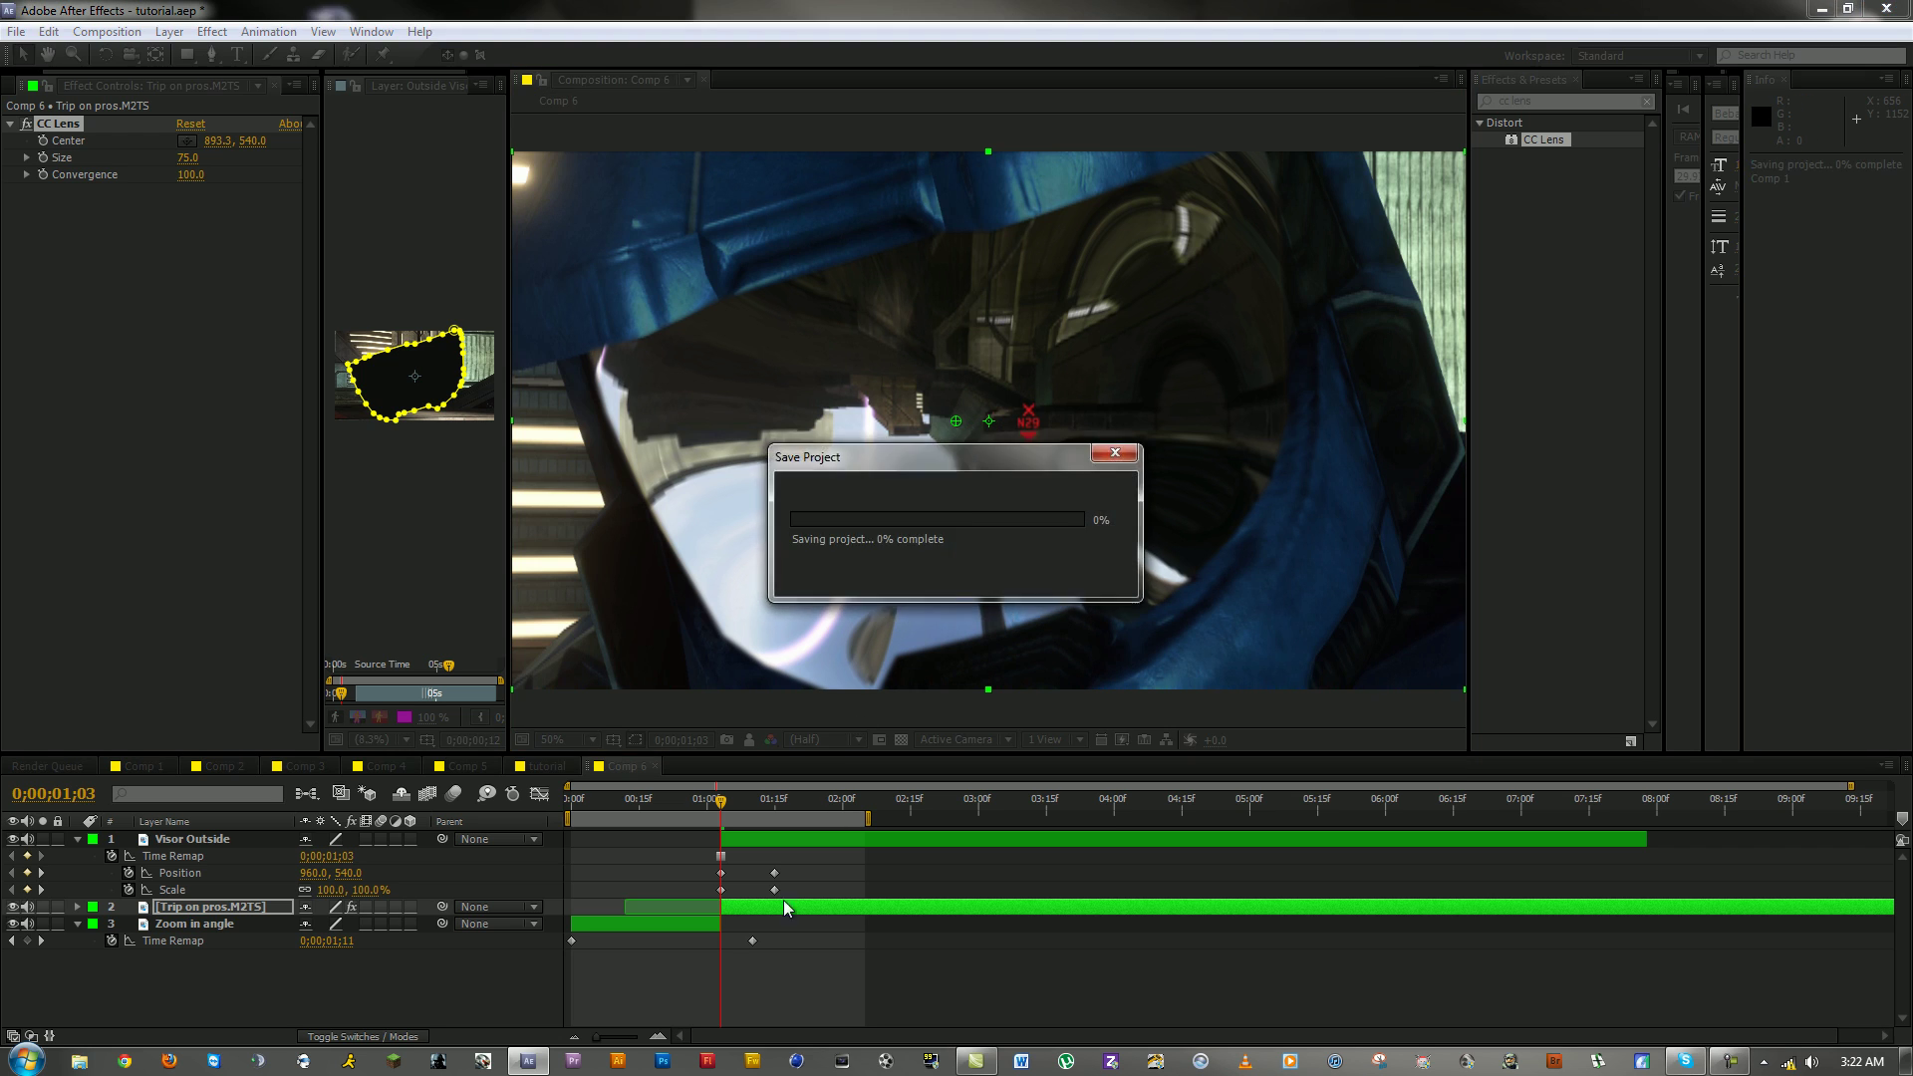
Step: Enable Size and Convergence keyframing for CC Lens on Trip on pros.M2TS at 0;00;01;03 and reveal the keyframed properties
click(741, 911)
click(48, 160)
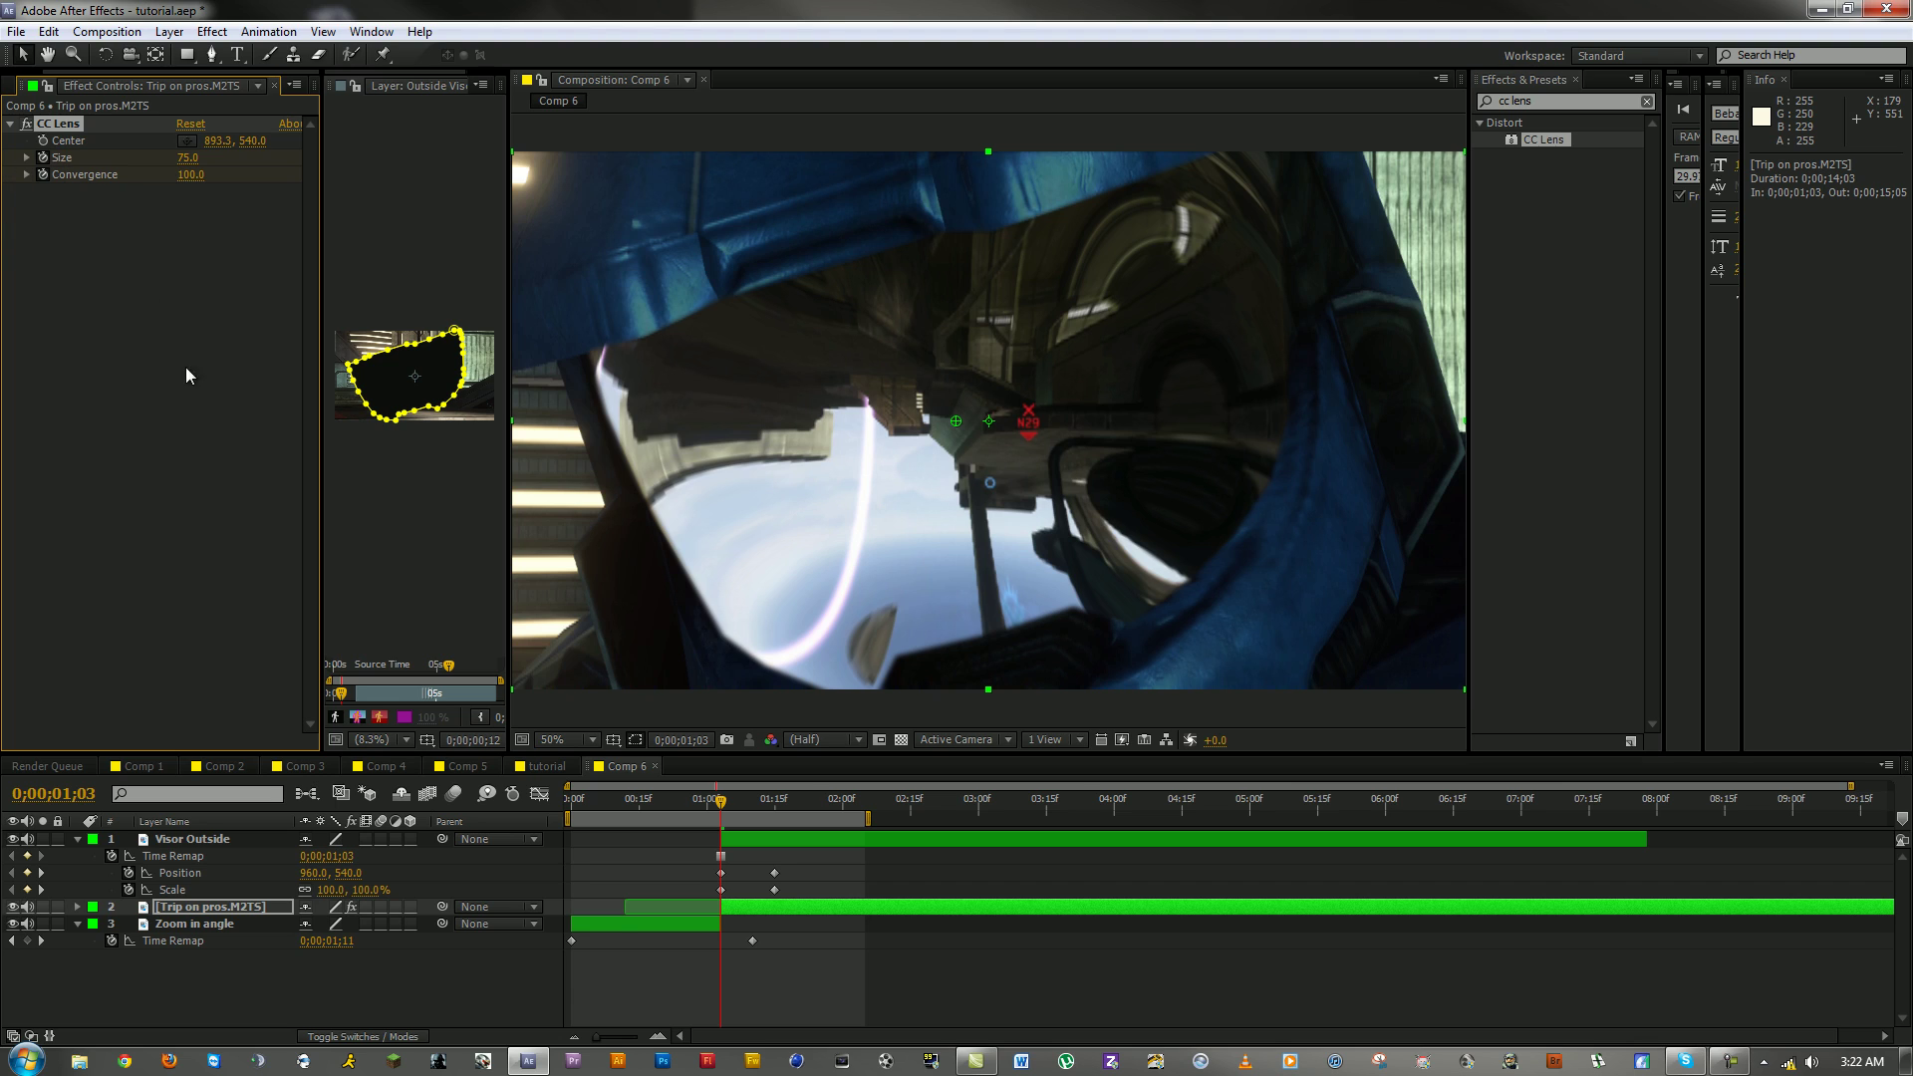
key(u)
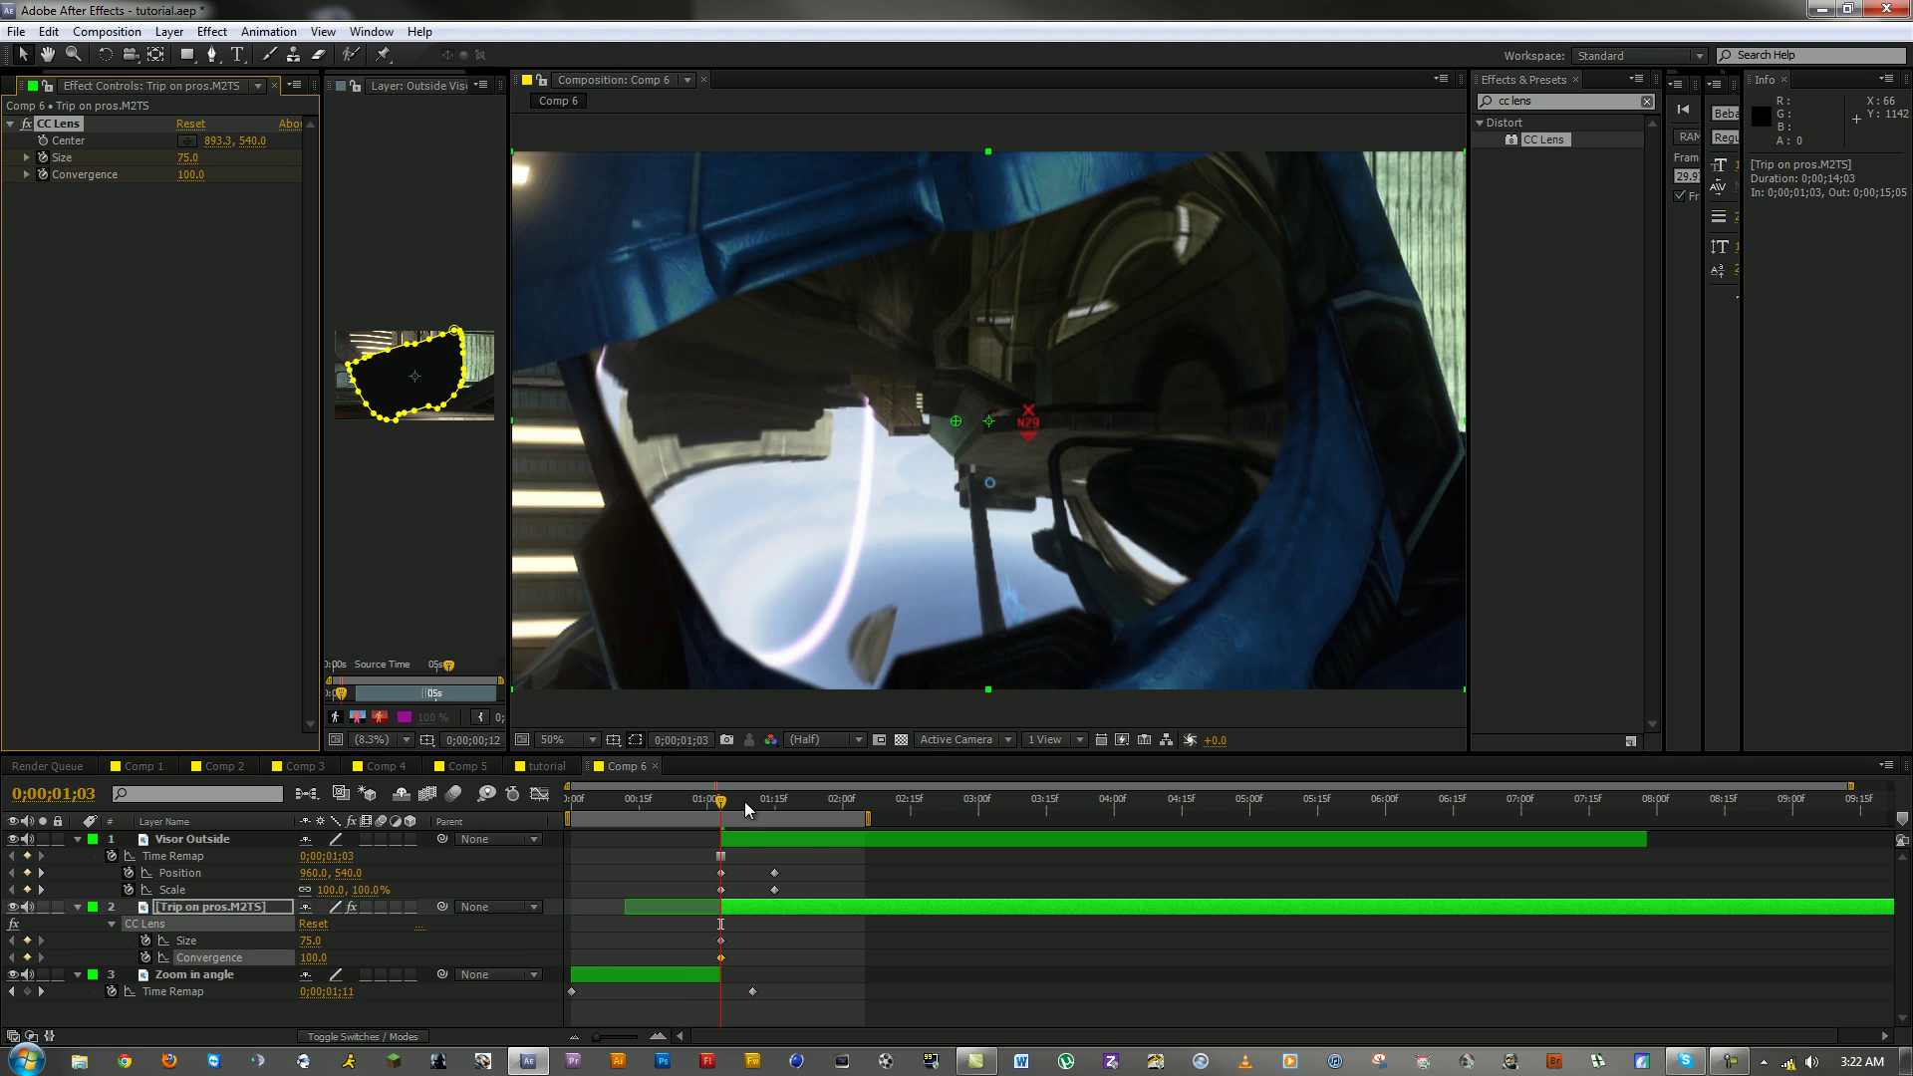
Step: Add CC Lens Size and Convergence keyframes at 0;00;02;04 and set Size to 500 there
drag(746, 809, 782, 807)
drag(843, 824, 838, 823)
click(27, 941)
click(27, 957)
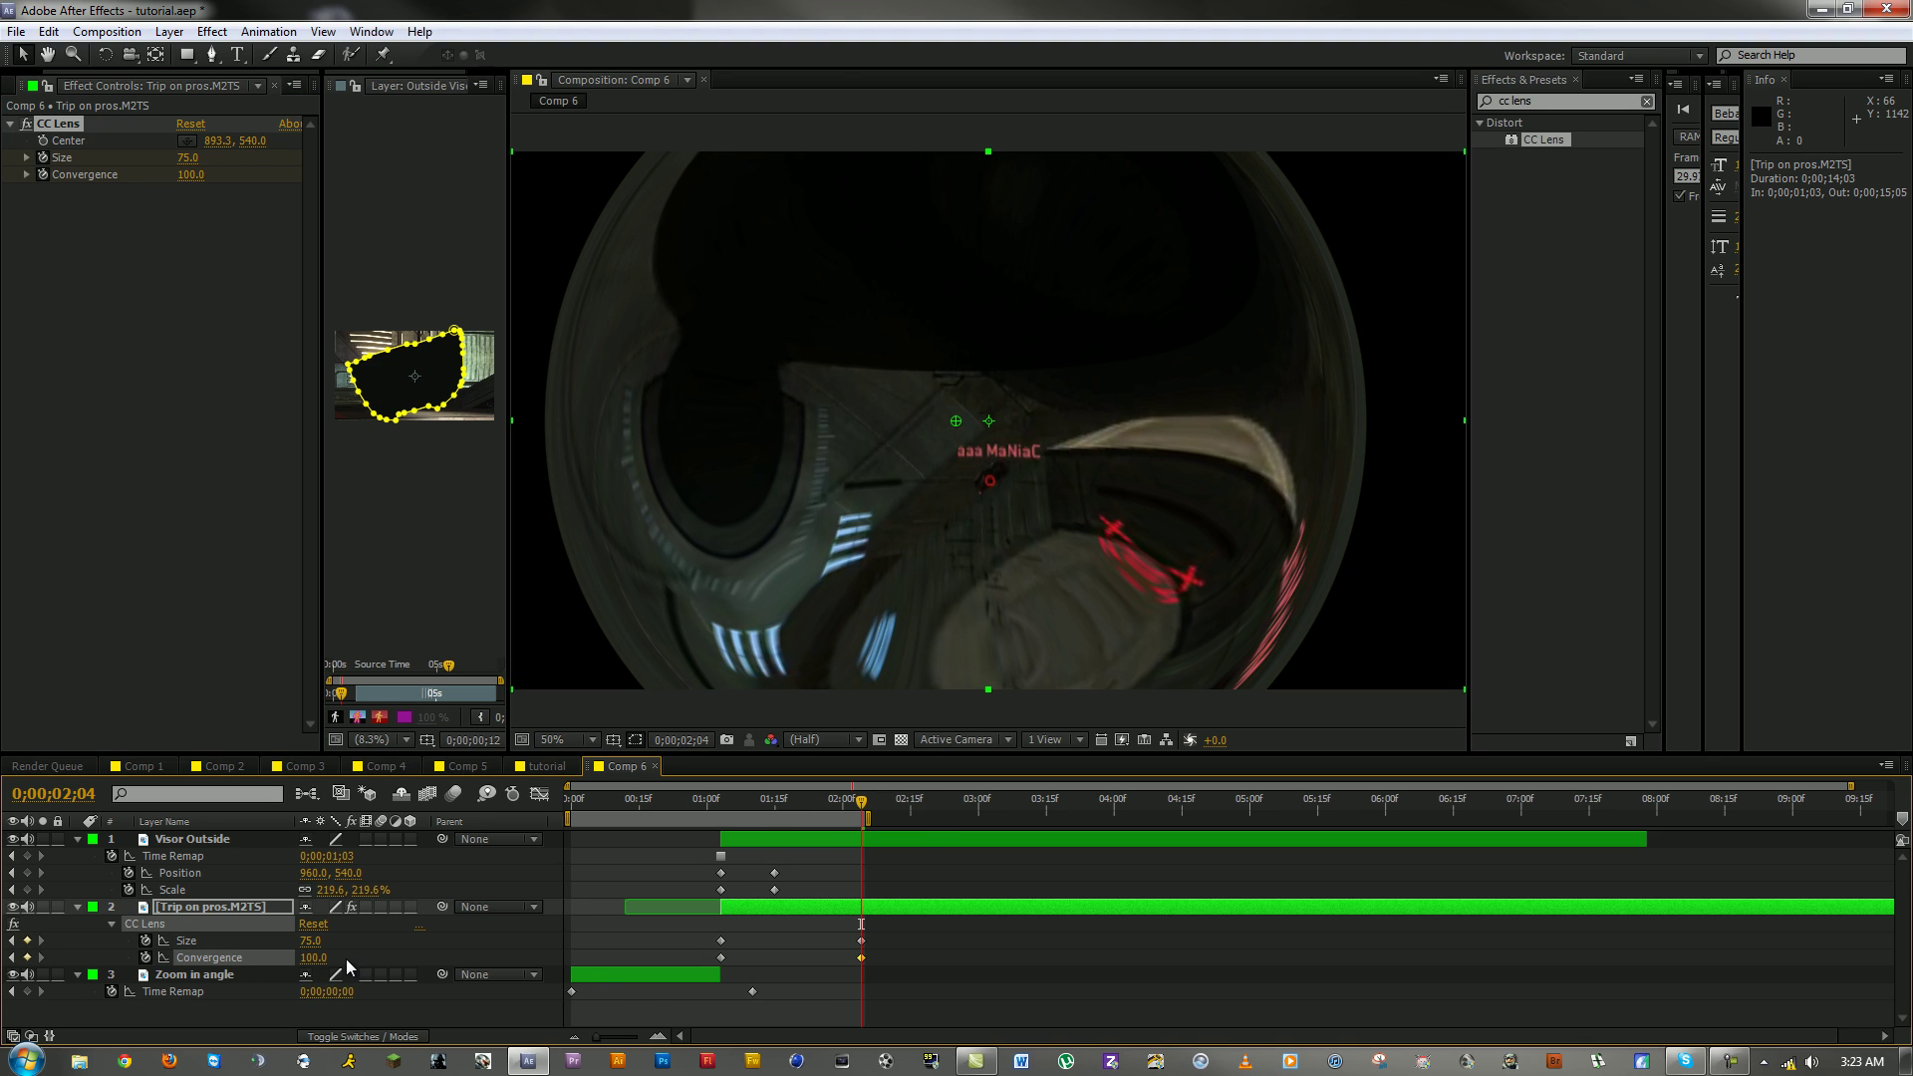
key(KP_0)
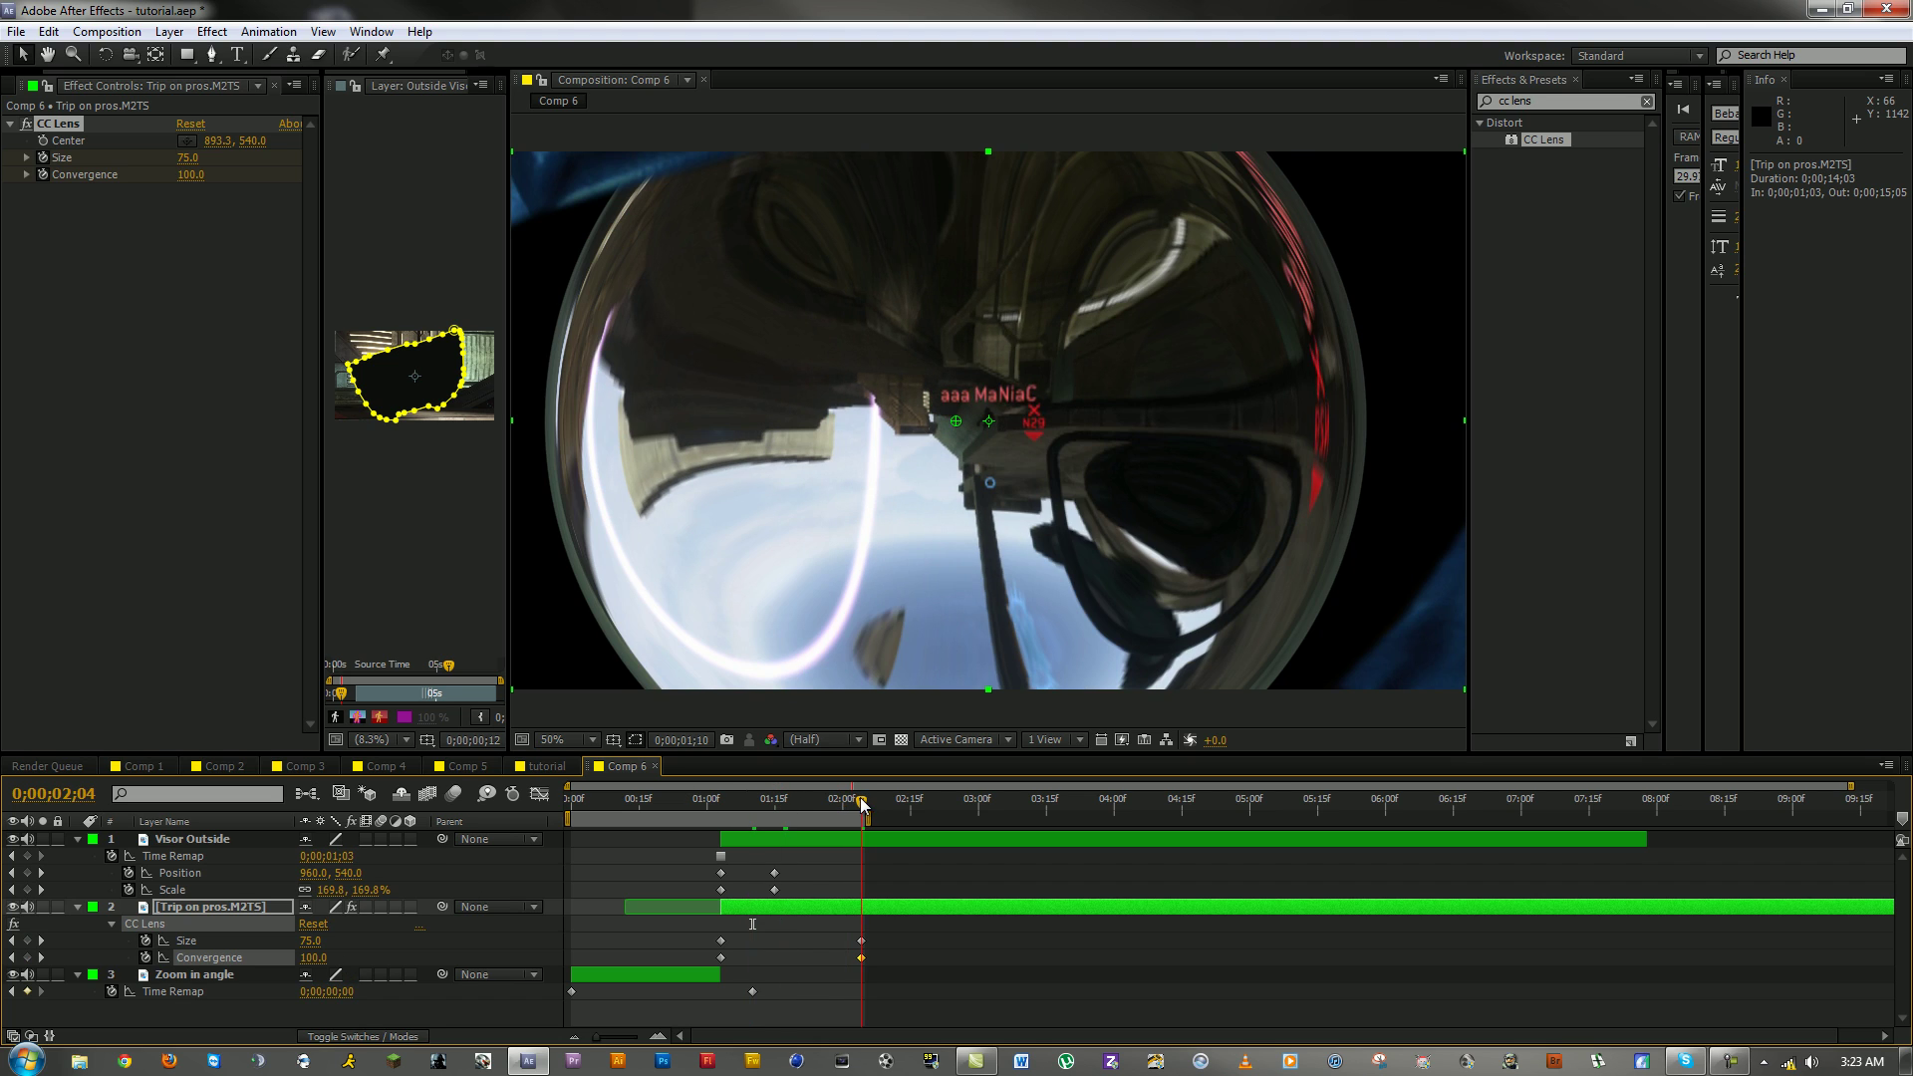
click(321, 941)
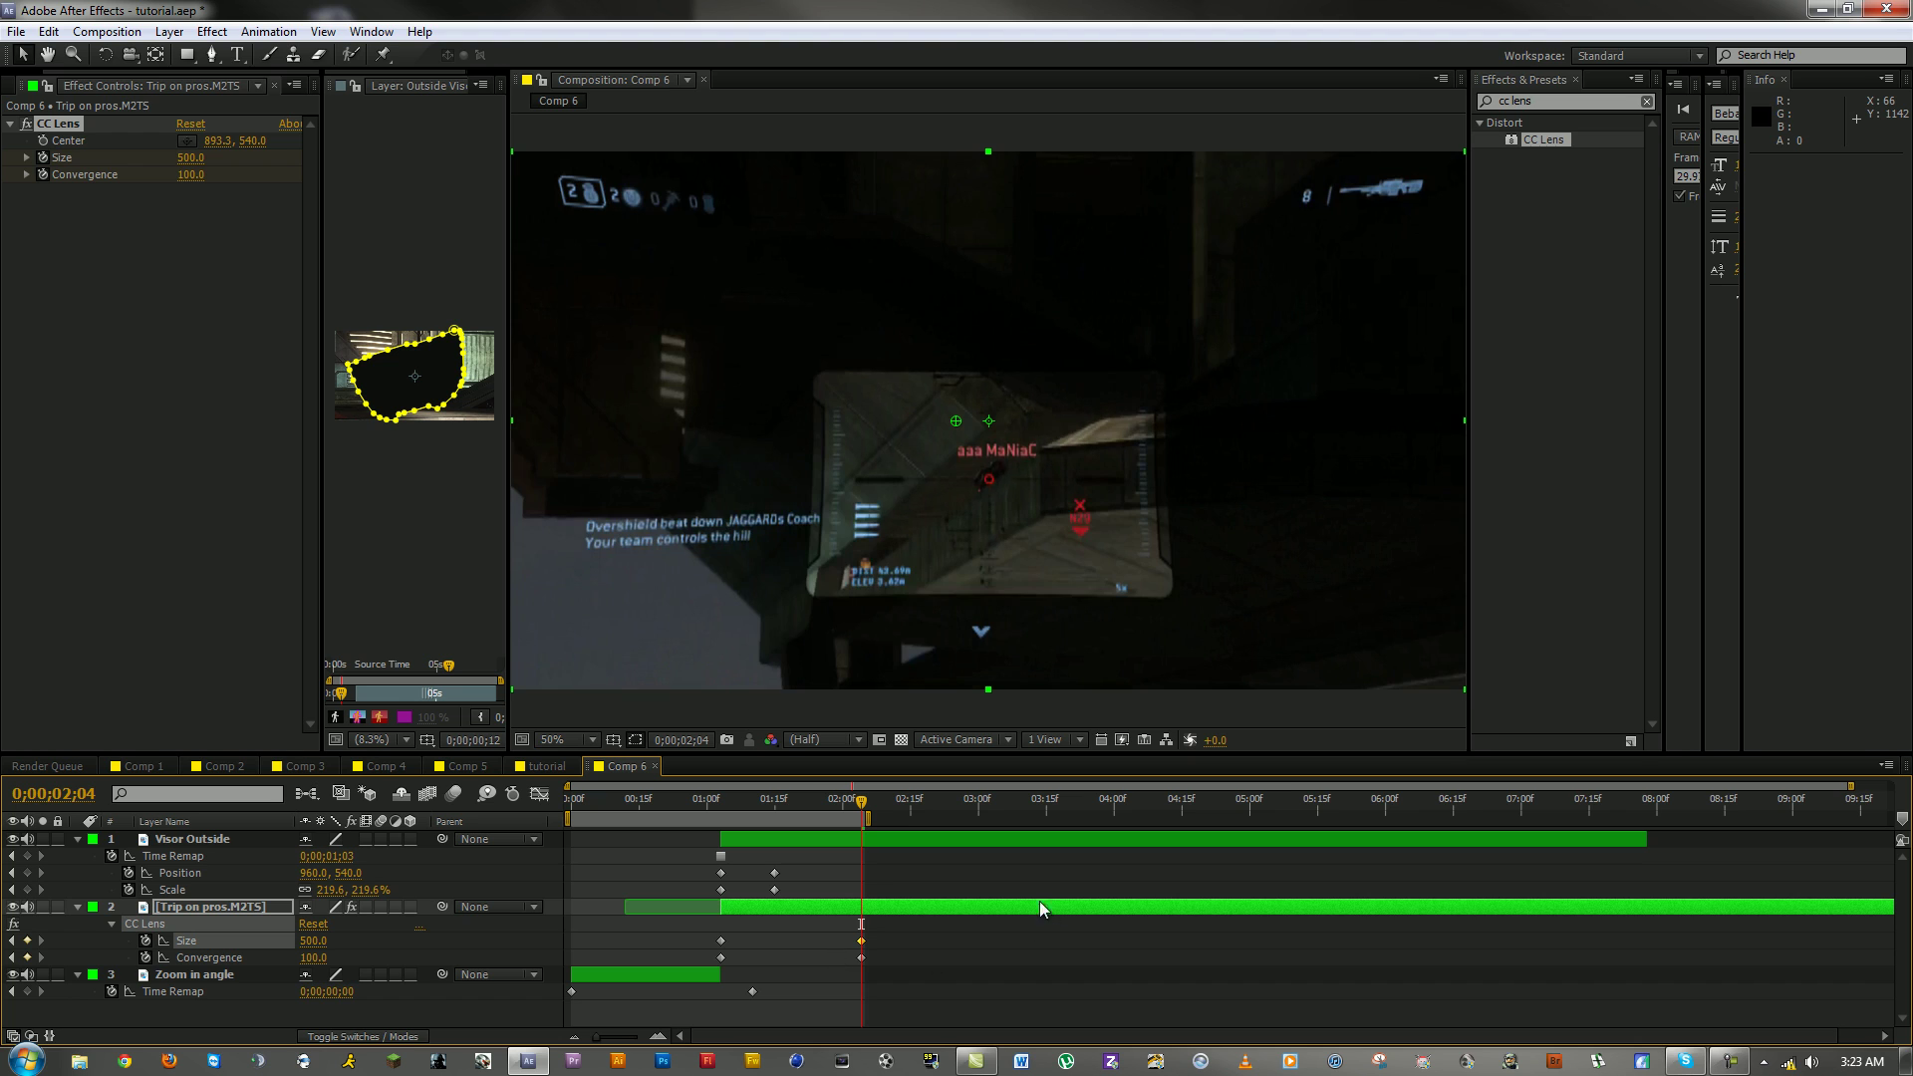
Step: Examine the lens distortion frame by frame backwards from 0;00;02;04 to 0;00;01;03
key(Page_Up)
key(Page_Up)
key(Page_Up)
key(Page_Up)
key(Page_Up)
key(Page_Up)
key(Page_Up)
key(Page_Up)
key(Page_Up)
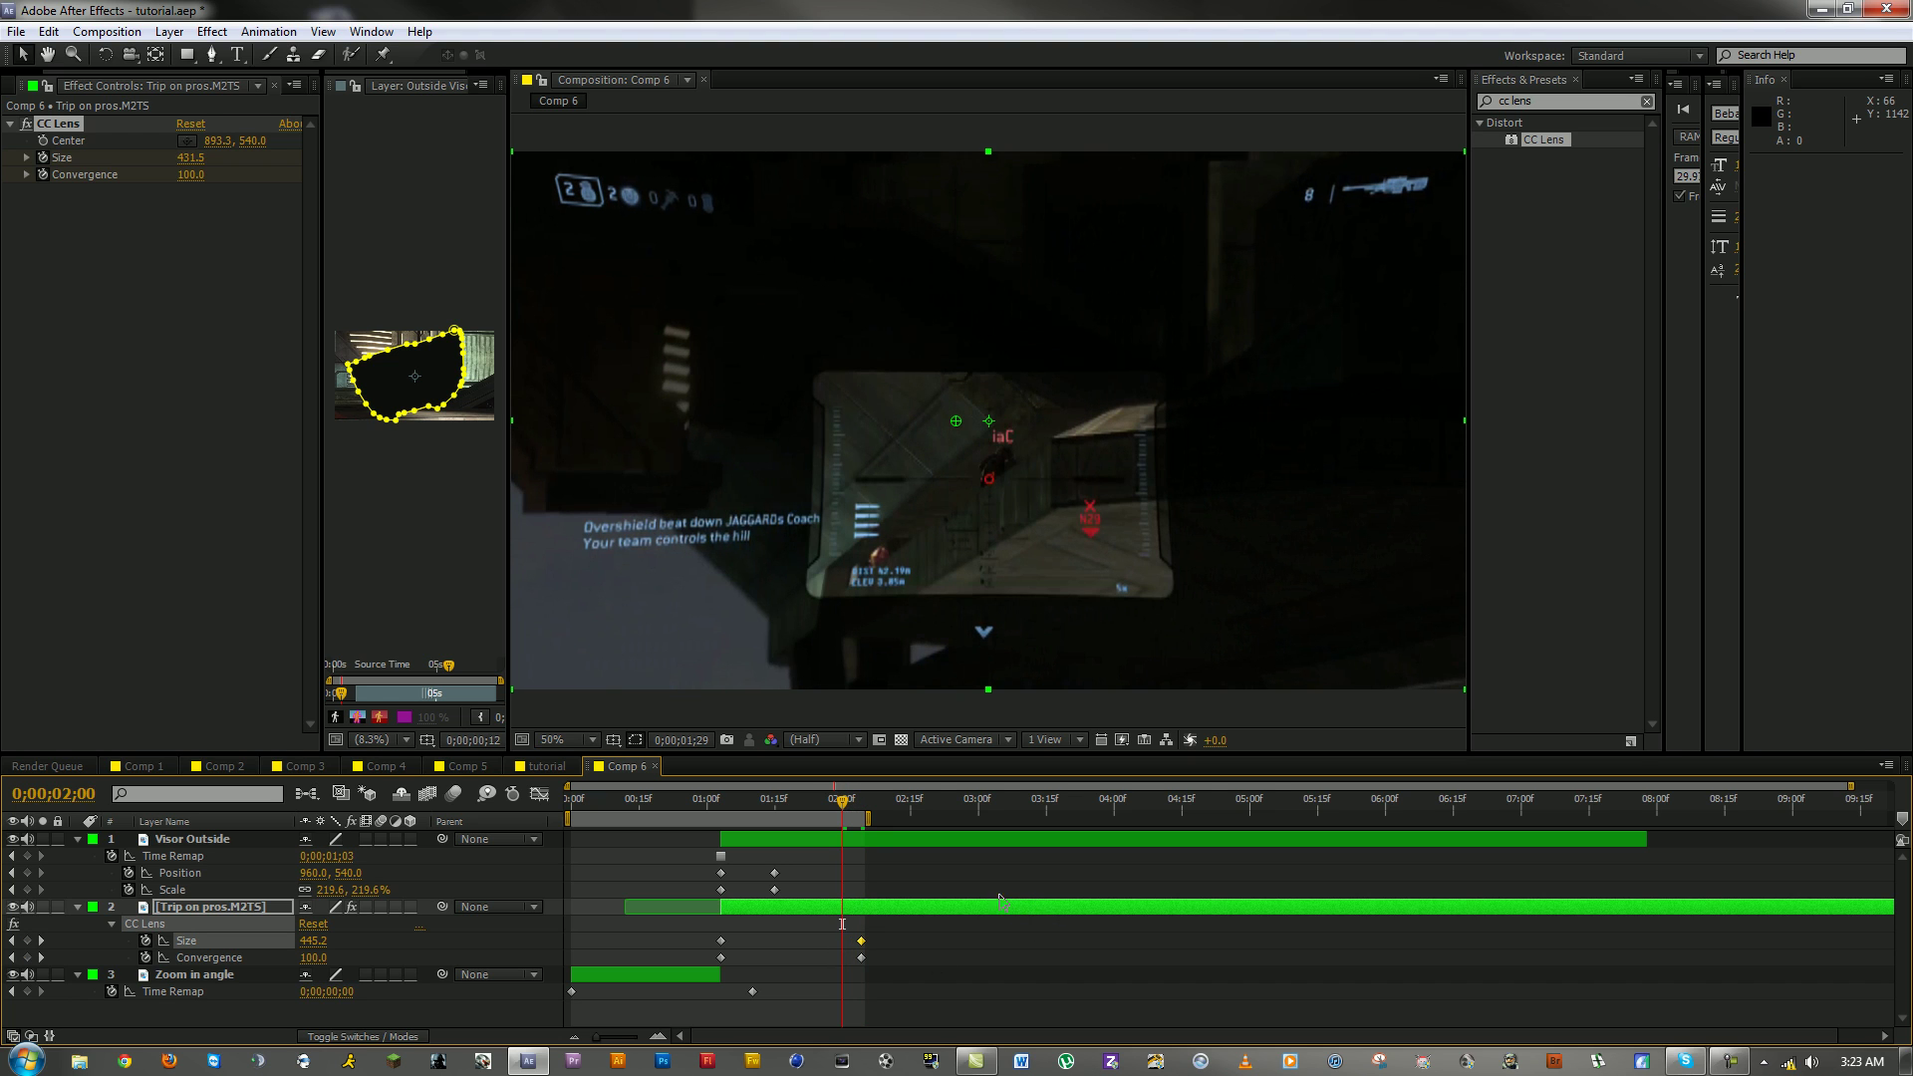
key(Page_Up)
key(Page_Up)
key(Page_Up)
key(Page_Up)
key(Page_Up)
key(Page_Up)
key(Page_Up)
key(Page_Up)
key(Page_Up)
key(Page_Up)
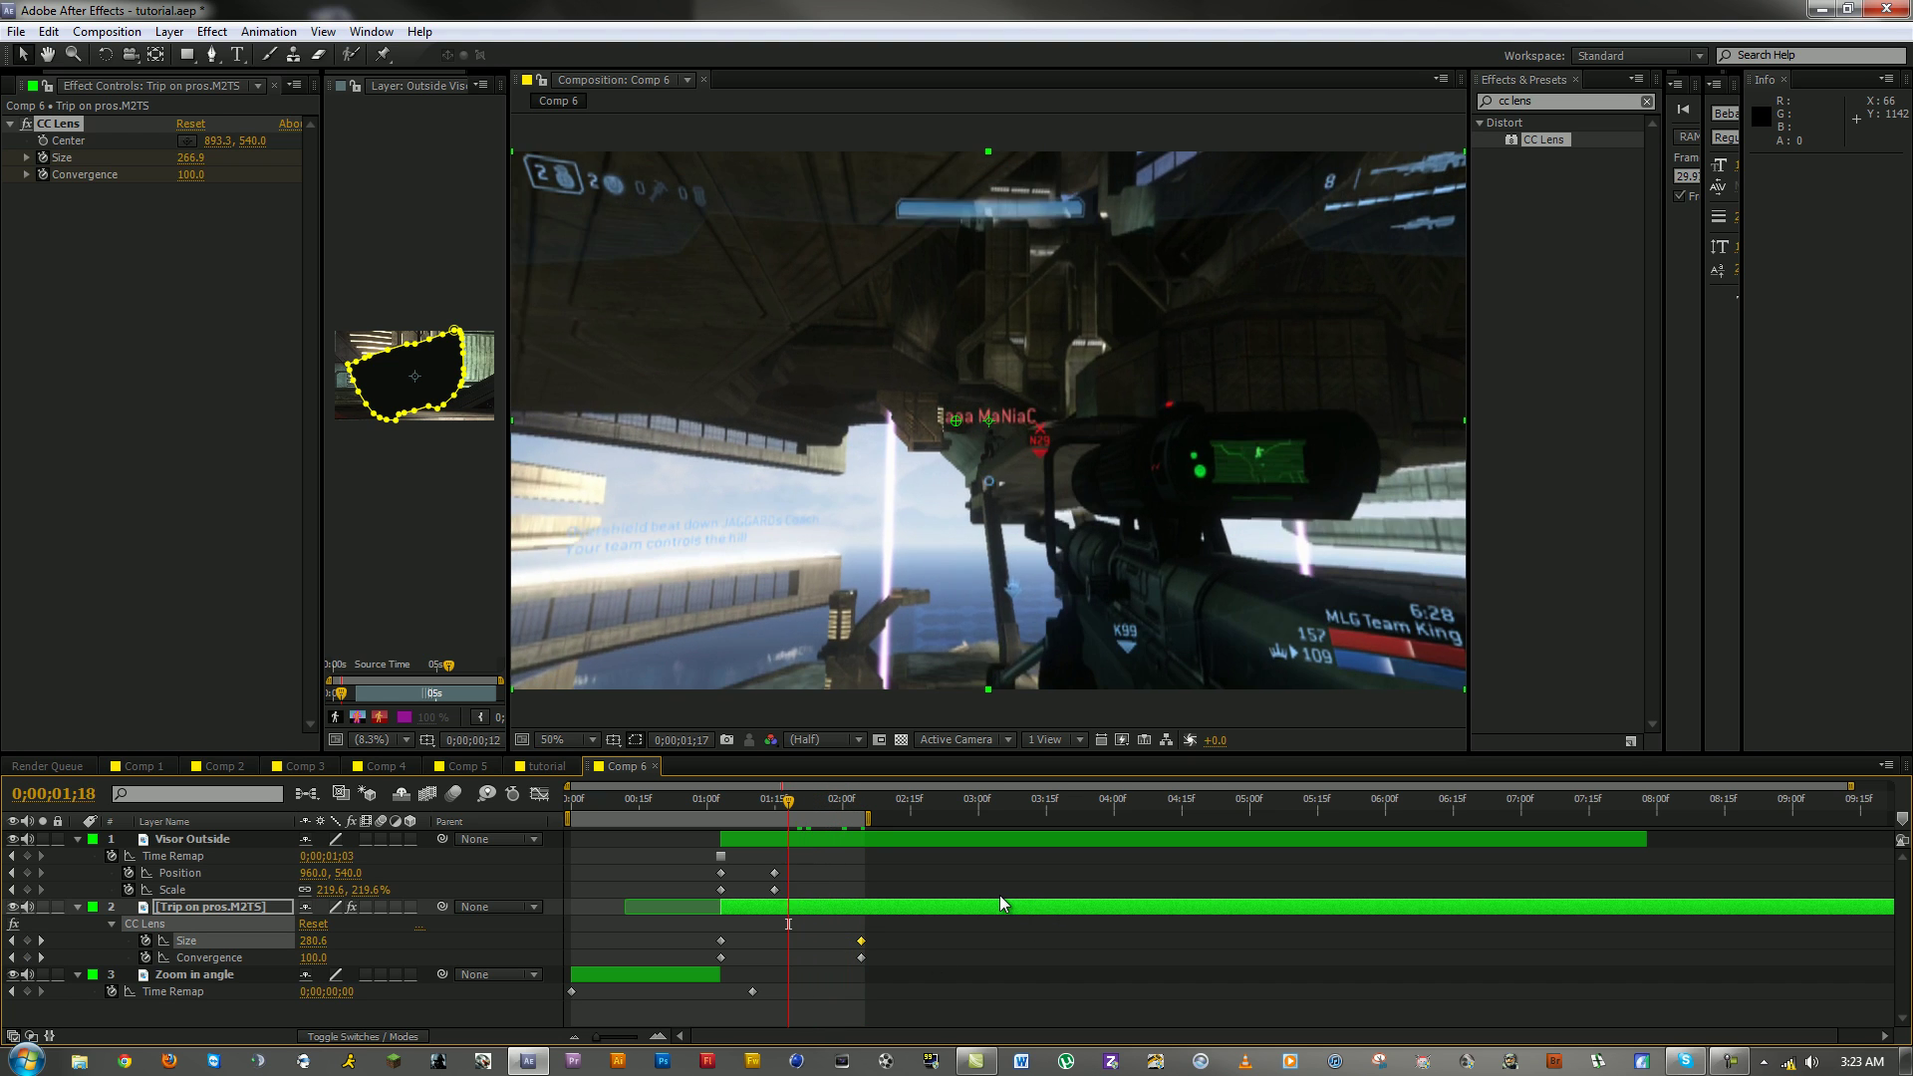
key(Page_Up)
key(Page_Up)
key(Page_Up)
key(Page_Up)
key(Page_Up)
key(Page_Up)
key(Page_Up)
key(Page_Up)
key(Page_Up)
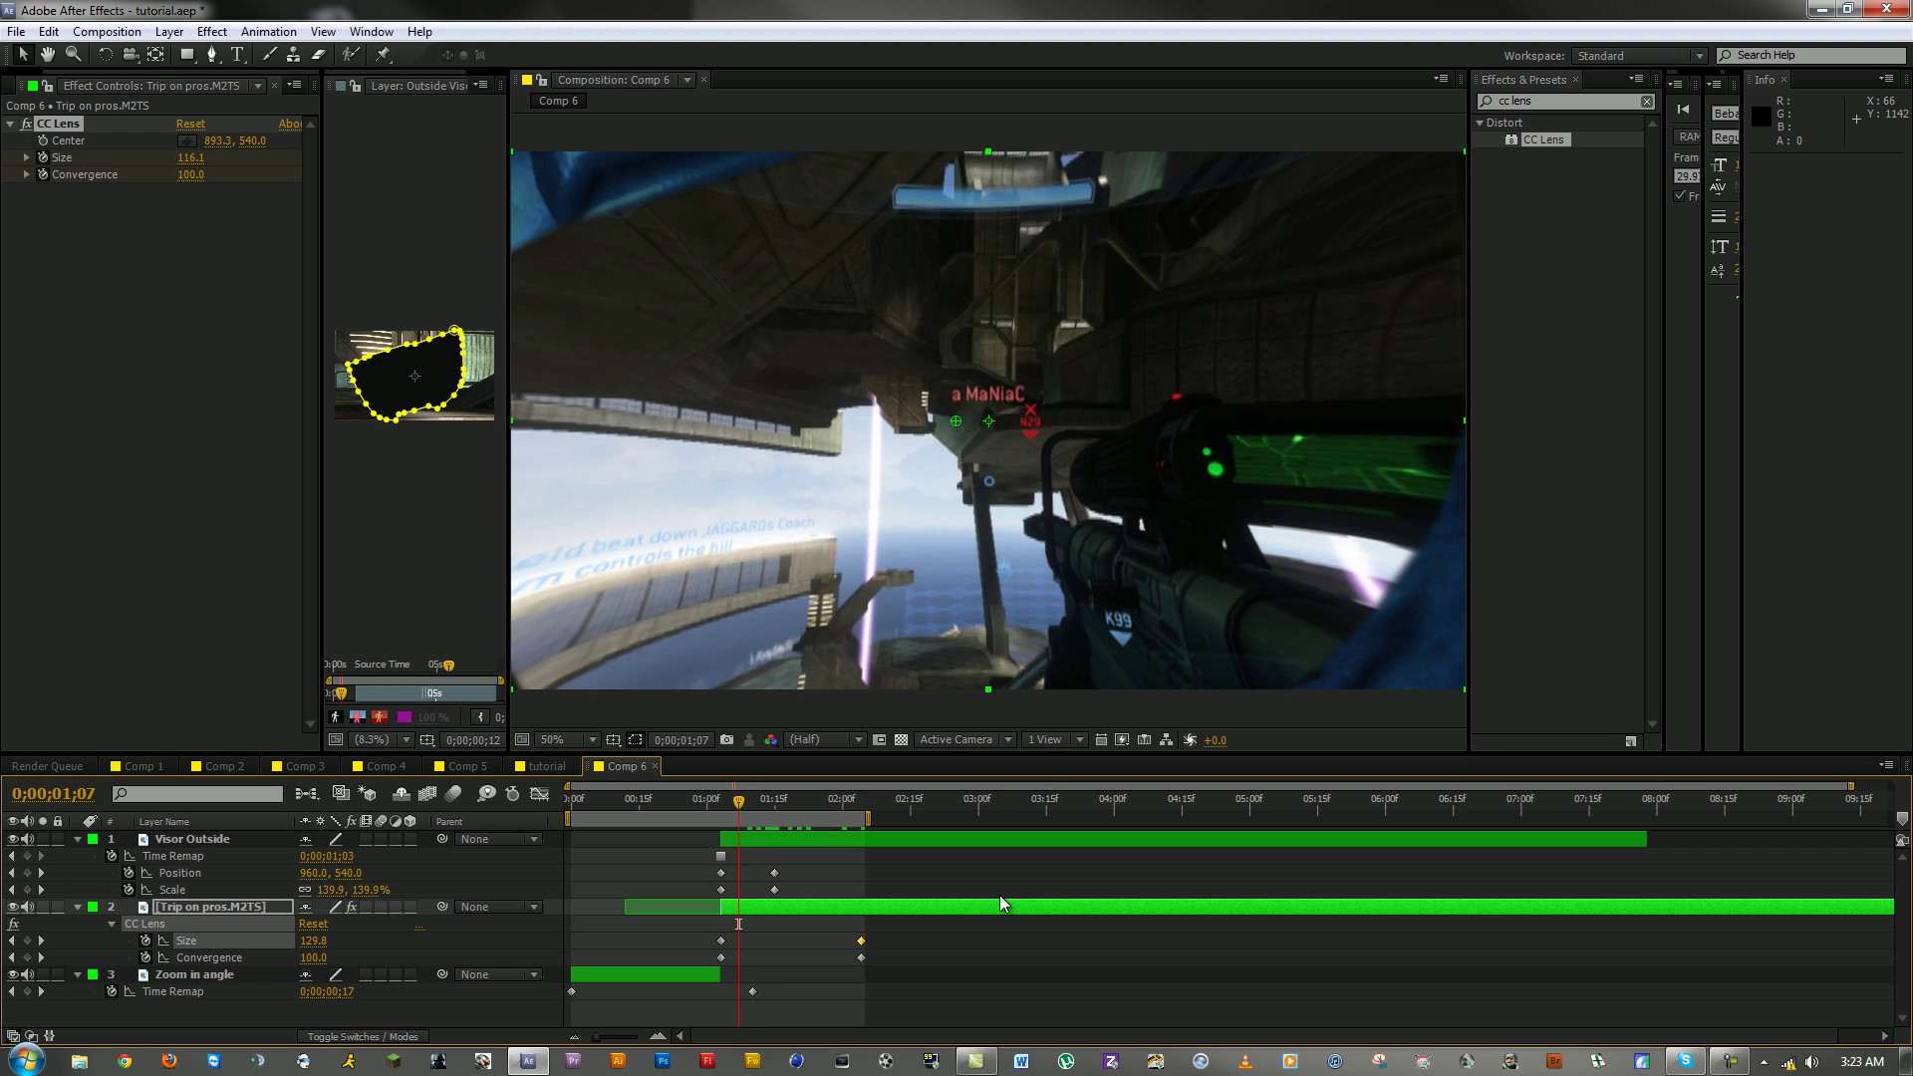
key(Page_Up)
key(Page_Up)
key(Page_Up)
key(Page_Up)
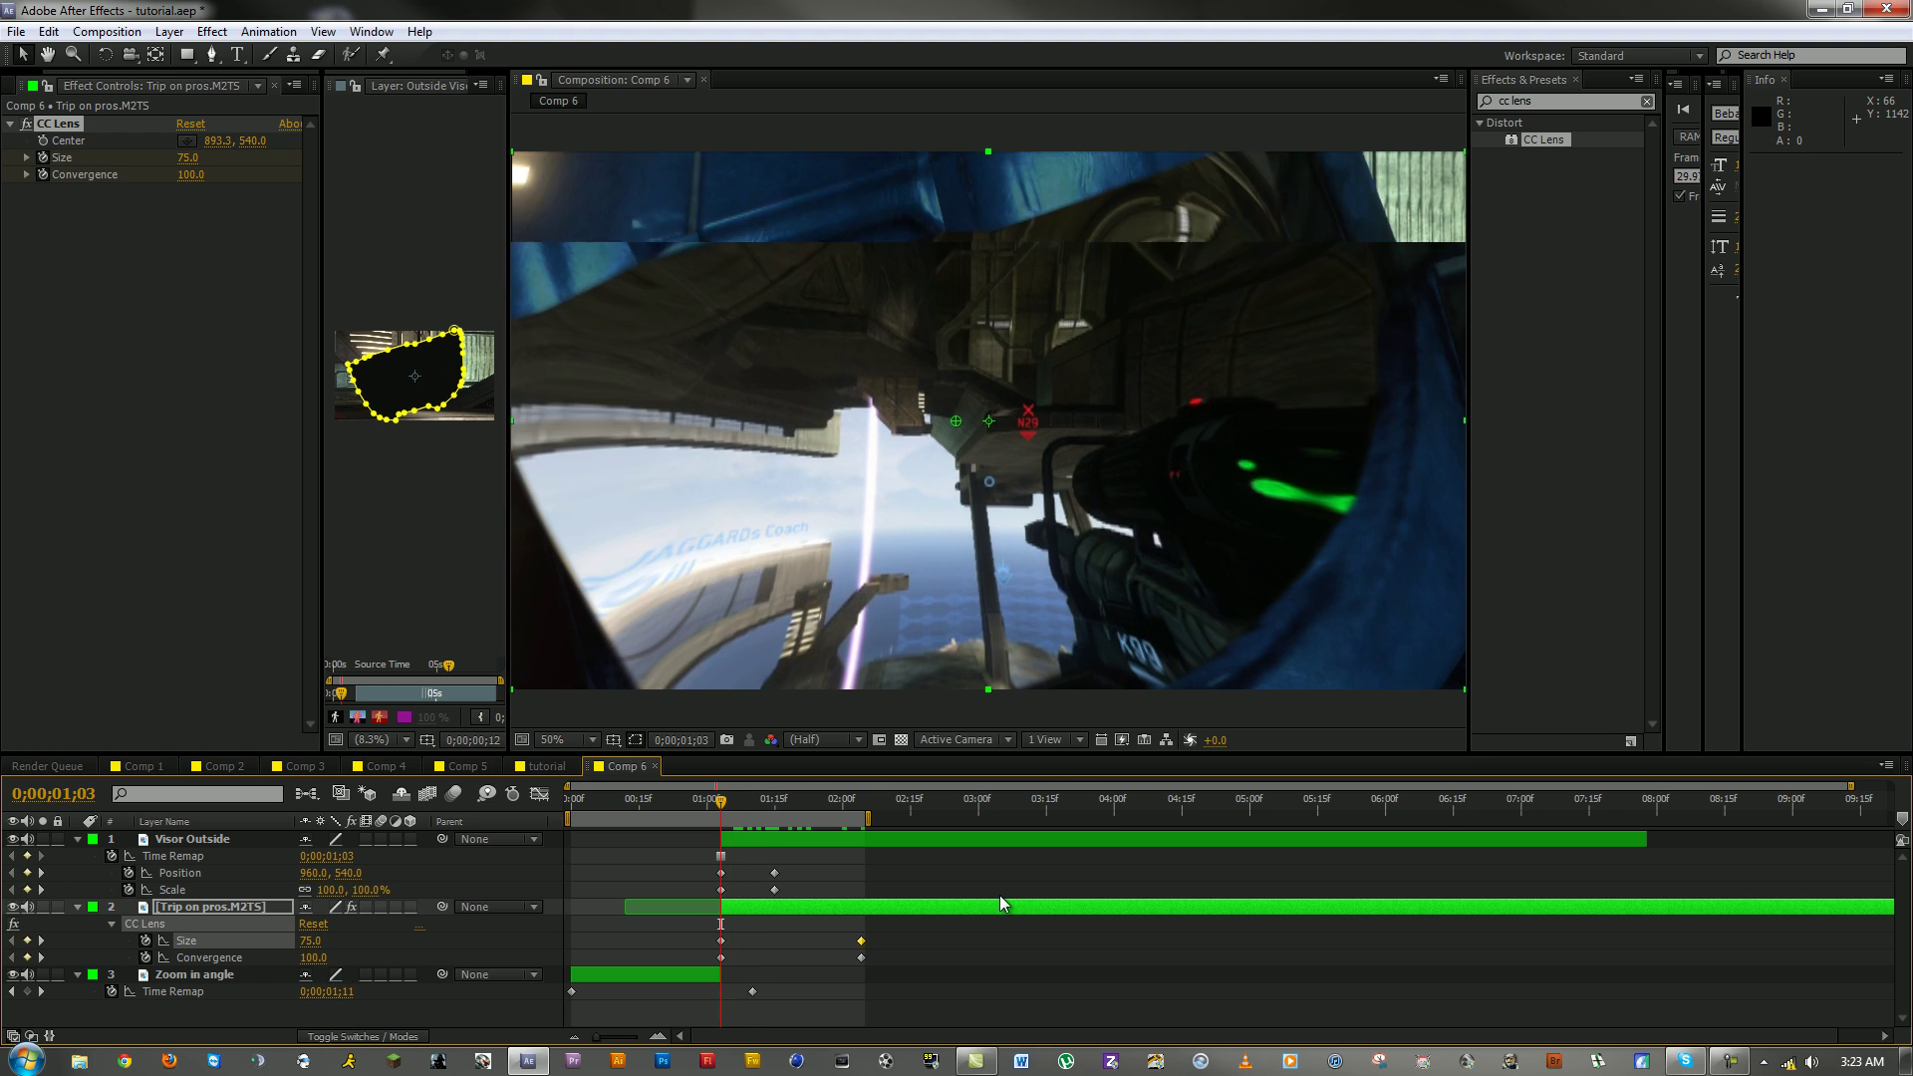
Step: Check the visor and lens animation frame by frame forwards from 0;00;01;03, and save the project
key(Page_Down)
key(Page_Down)
key(Page_Down)
key(Page_Down)
key(Page_Down)
key(Page_Down)
key(Page_Down)
key(Page_Down)
key(Page_Down)
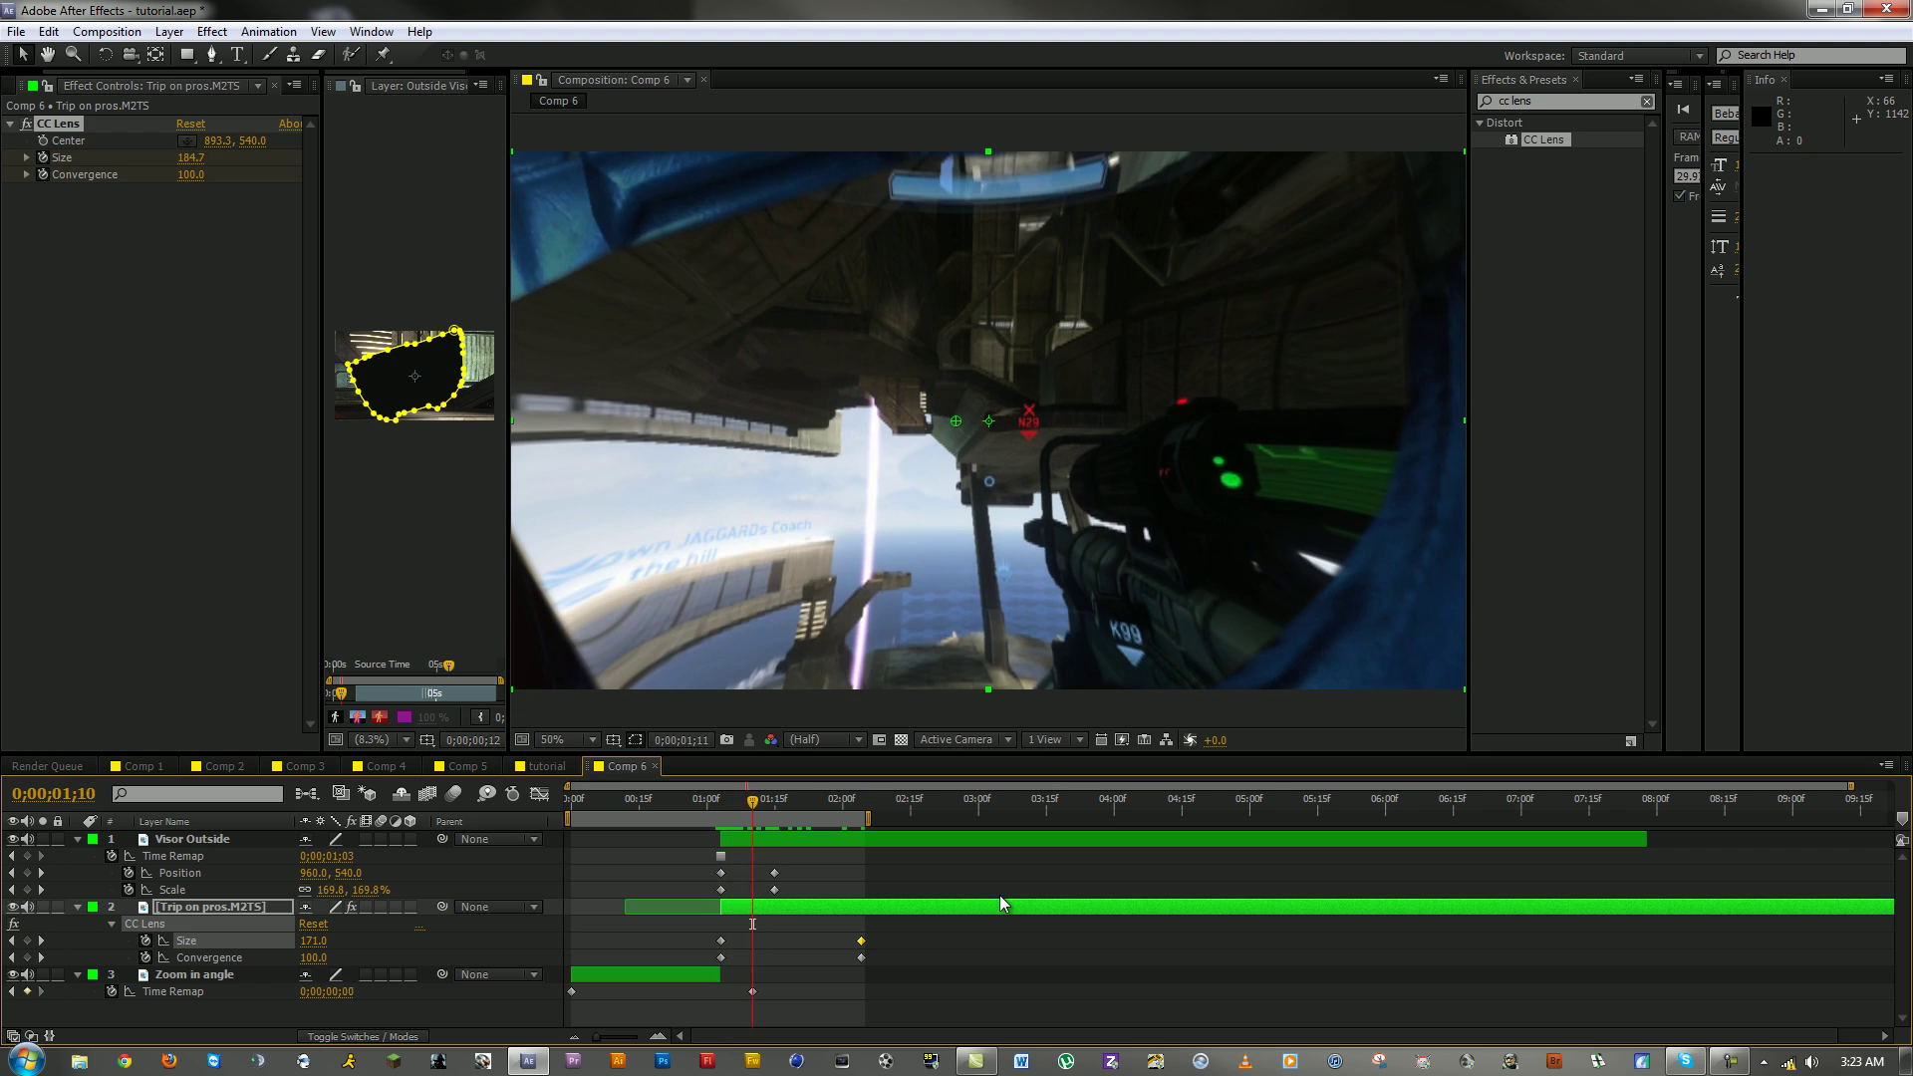
key(ctrl+s)
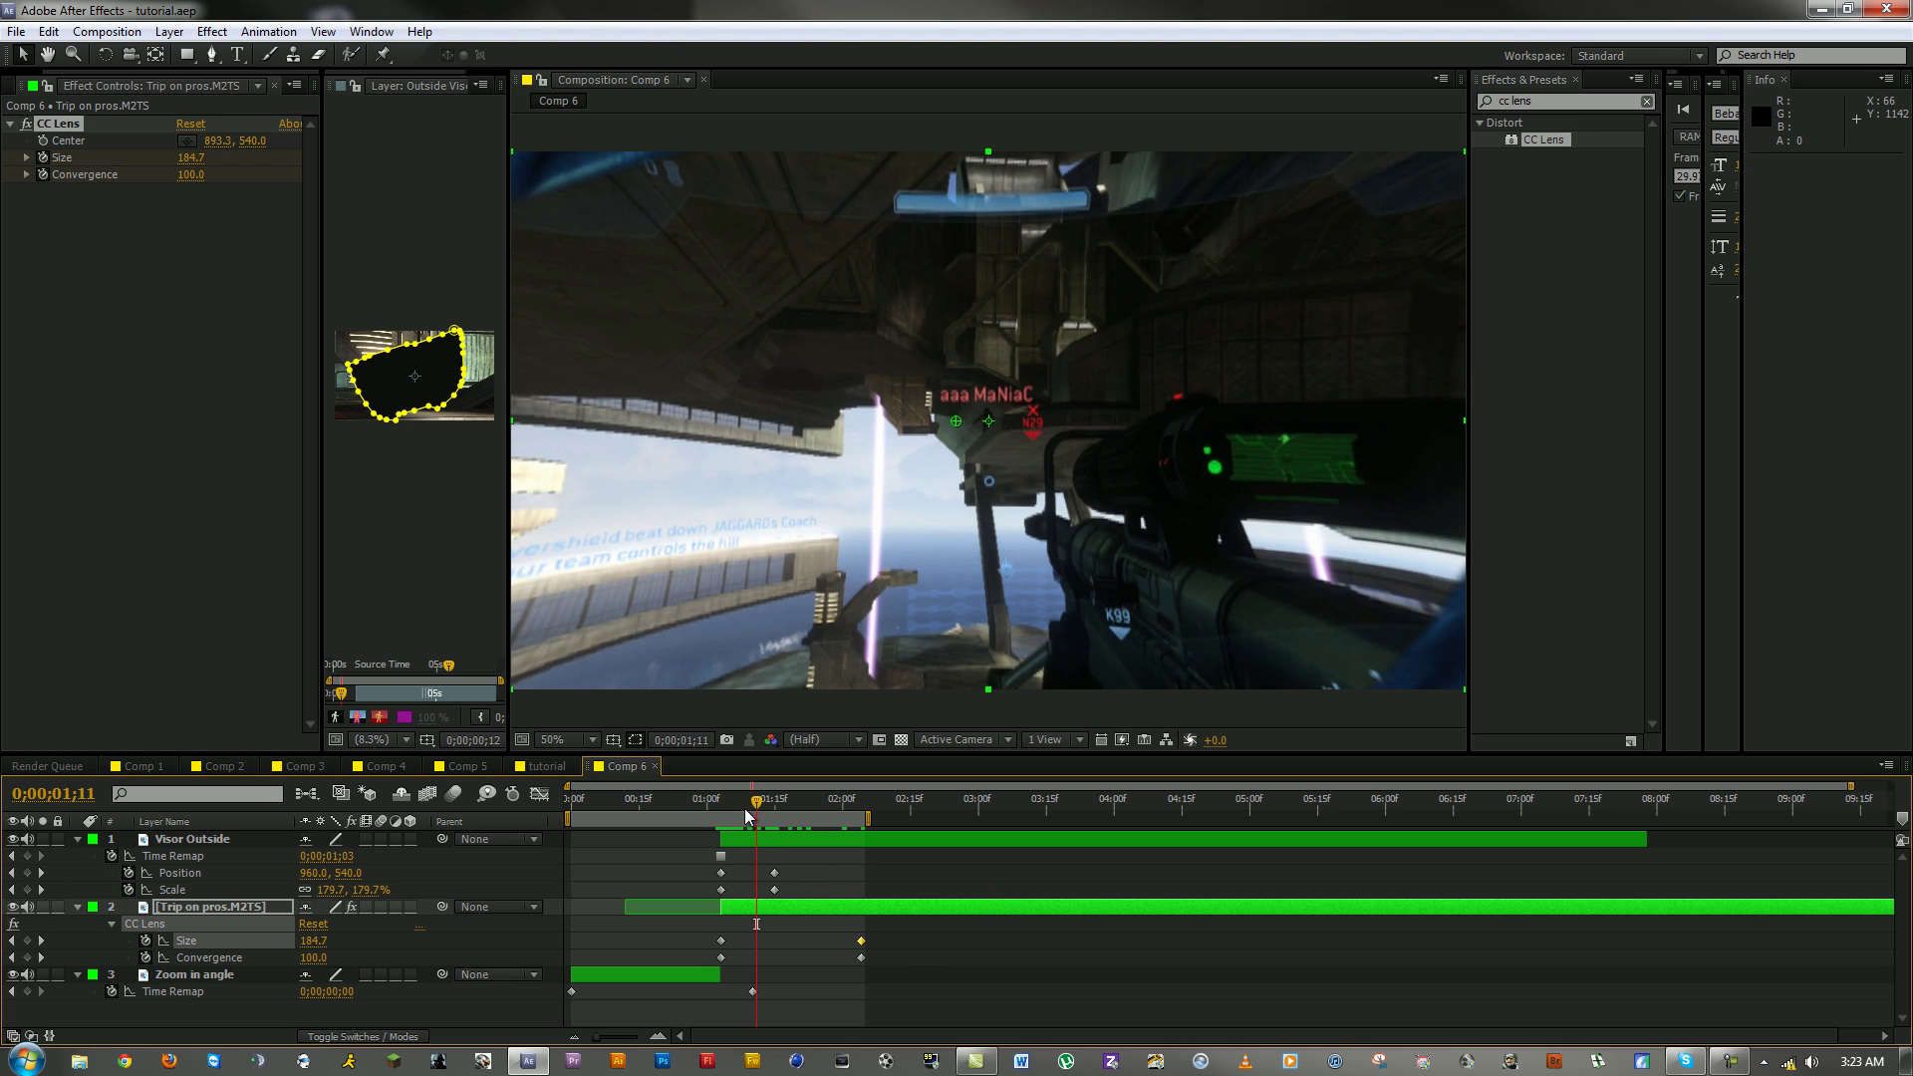
key(Page_Down)
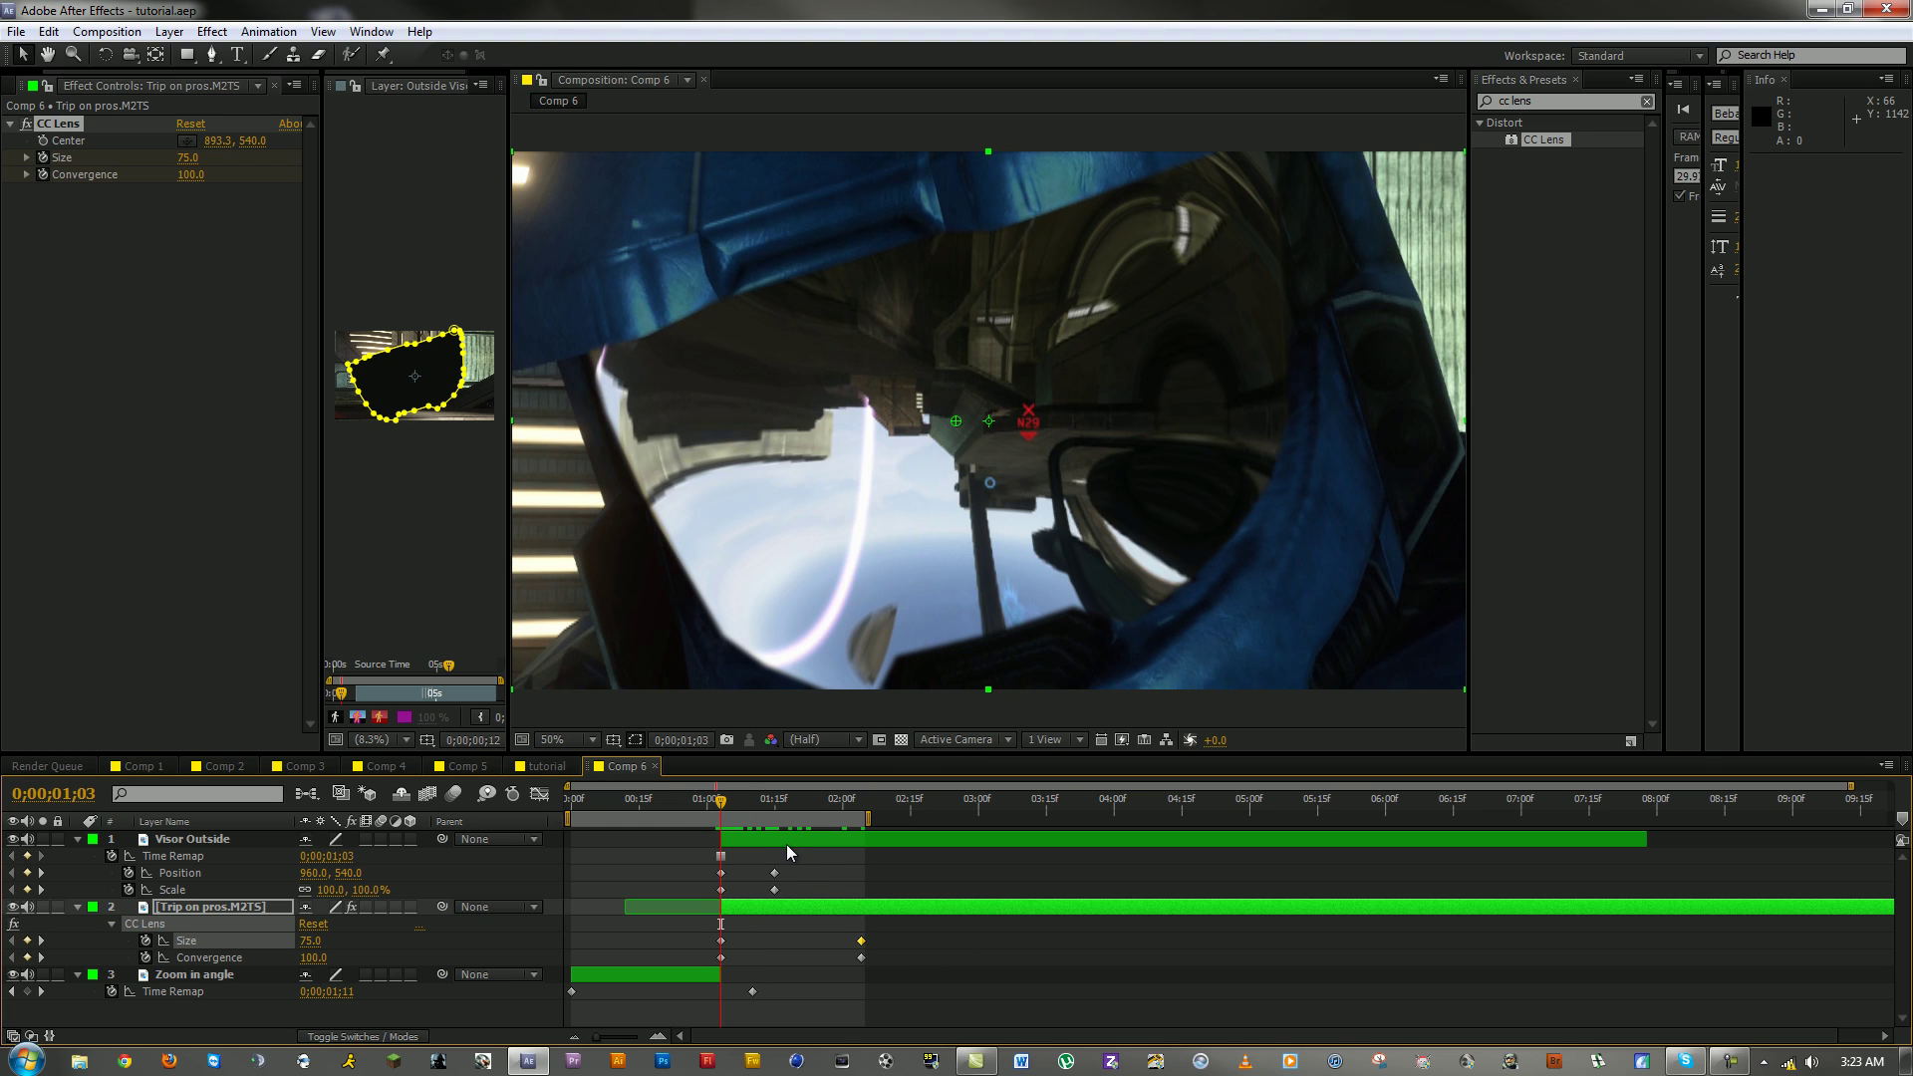
key(Page_Up)
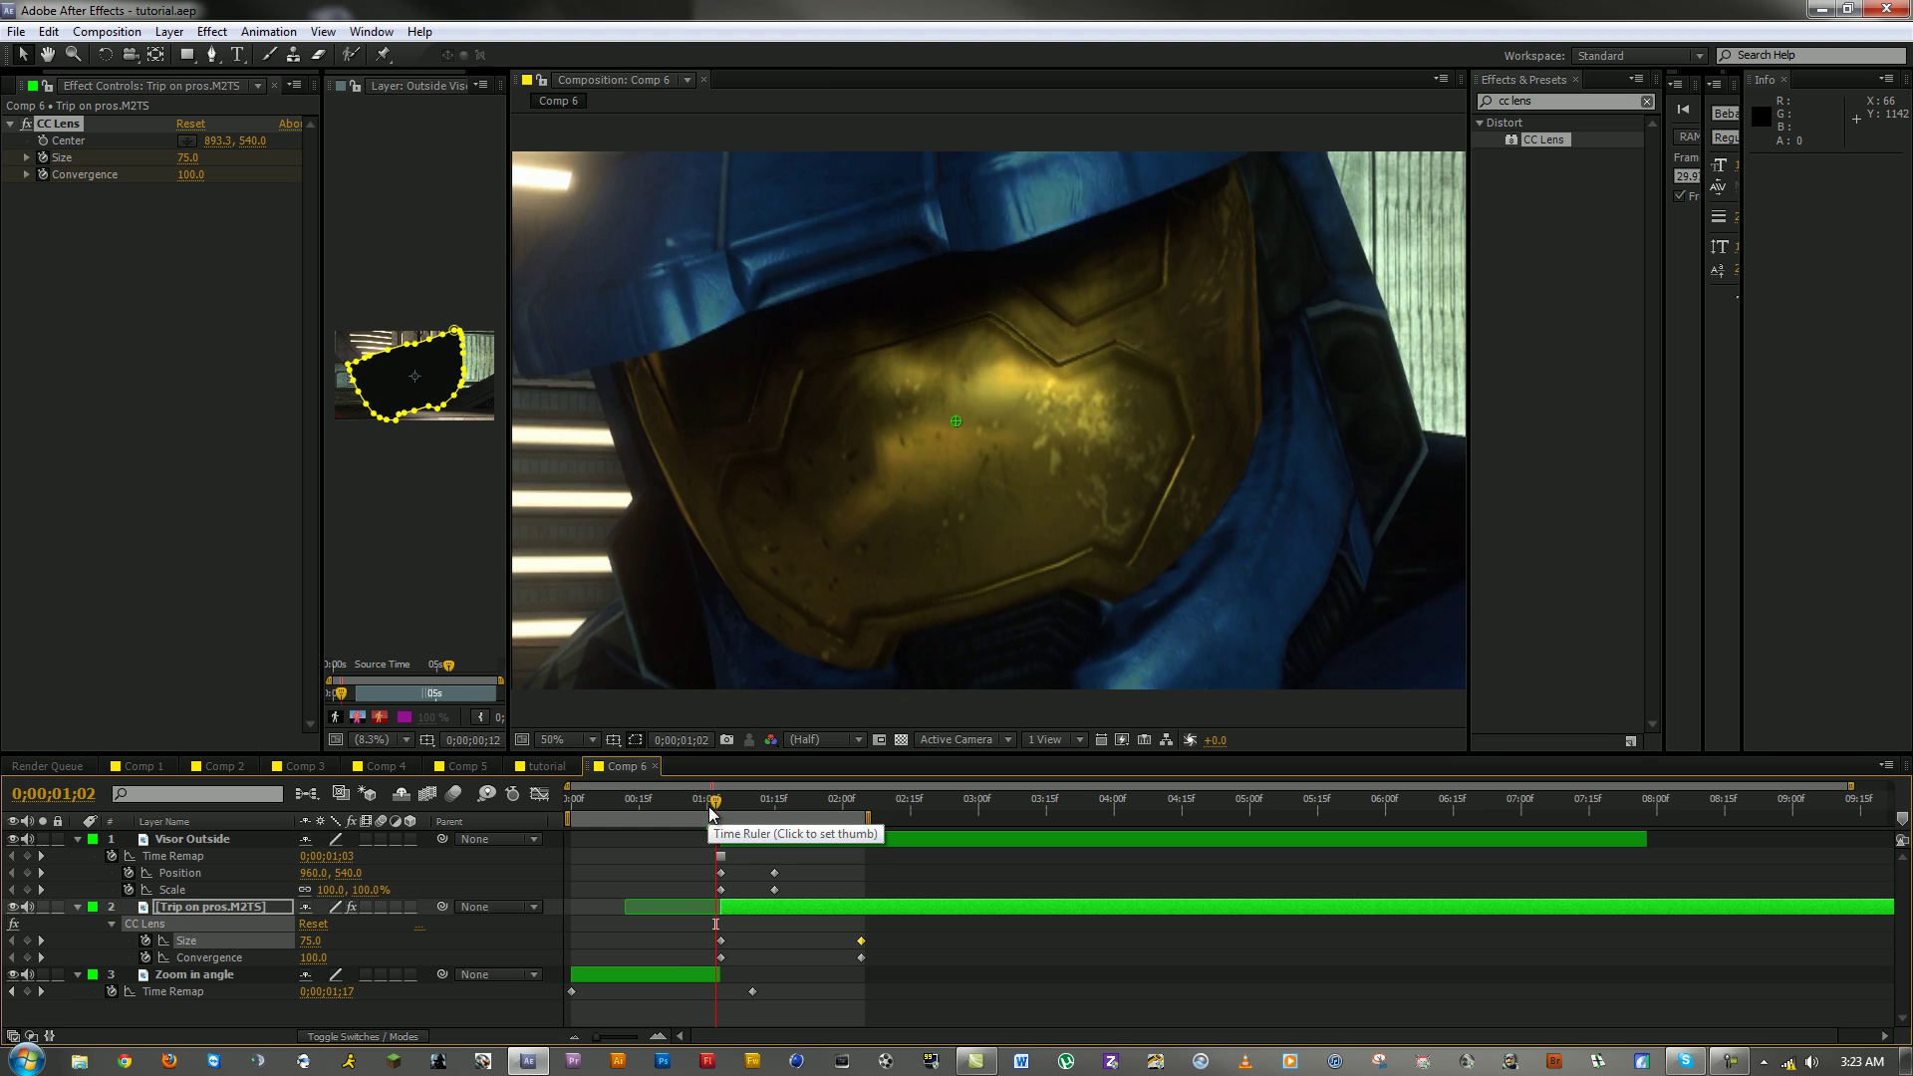
Step: Duplicate the Visor Outside layer with the playhead at 0;00;01;03 and rename the copy visor inside
click(728, 806)
click(781, 841)
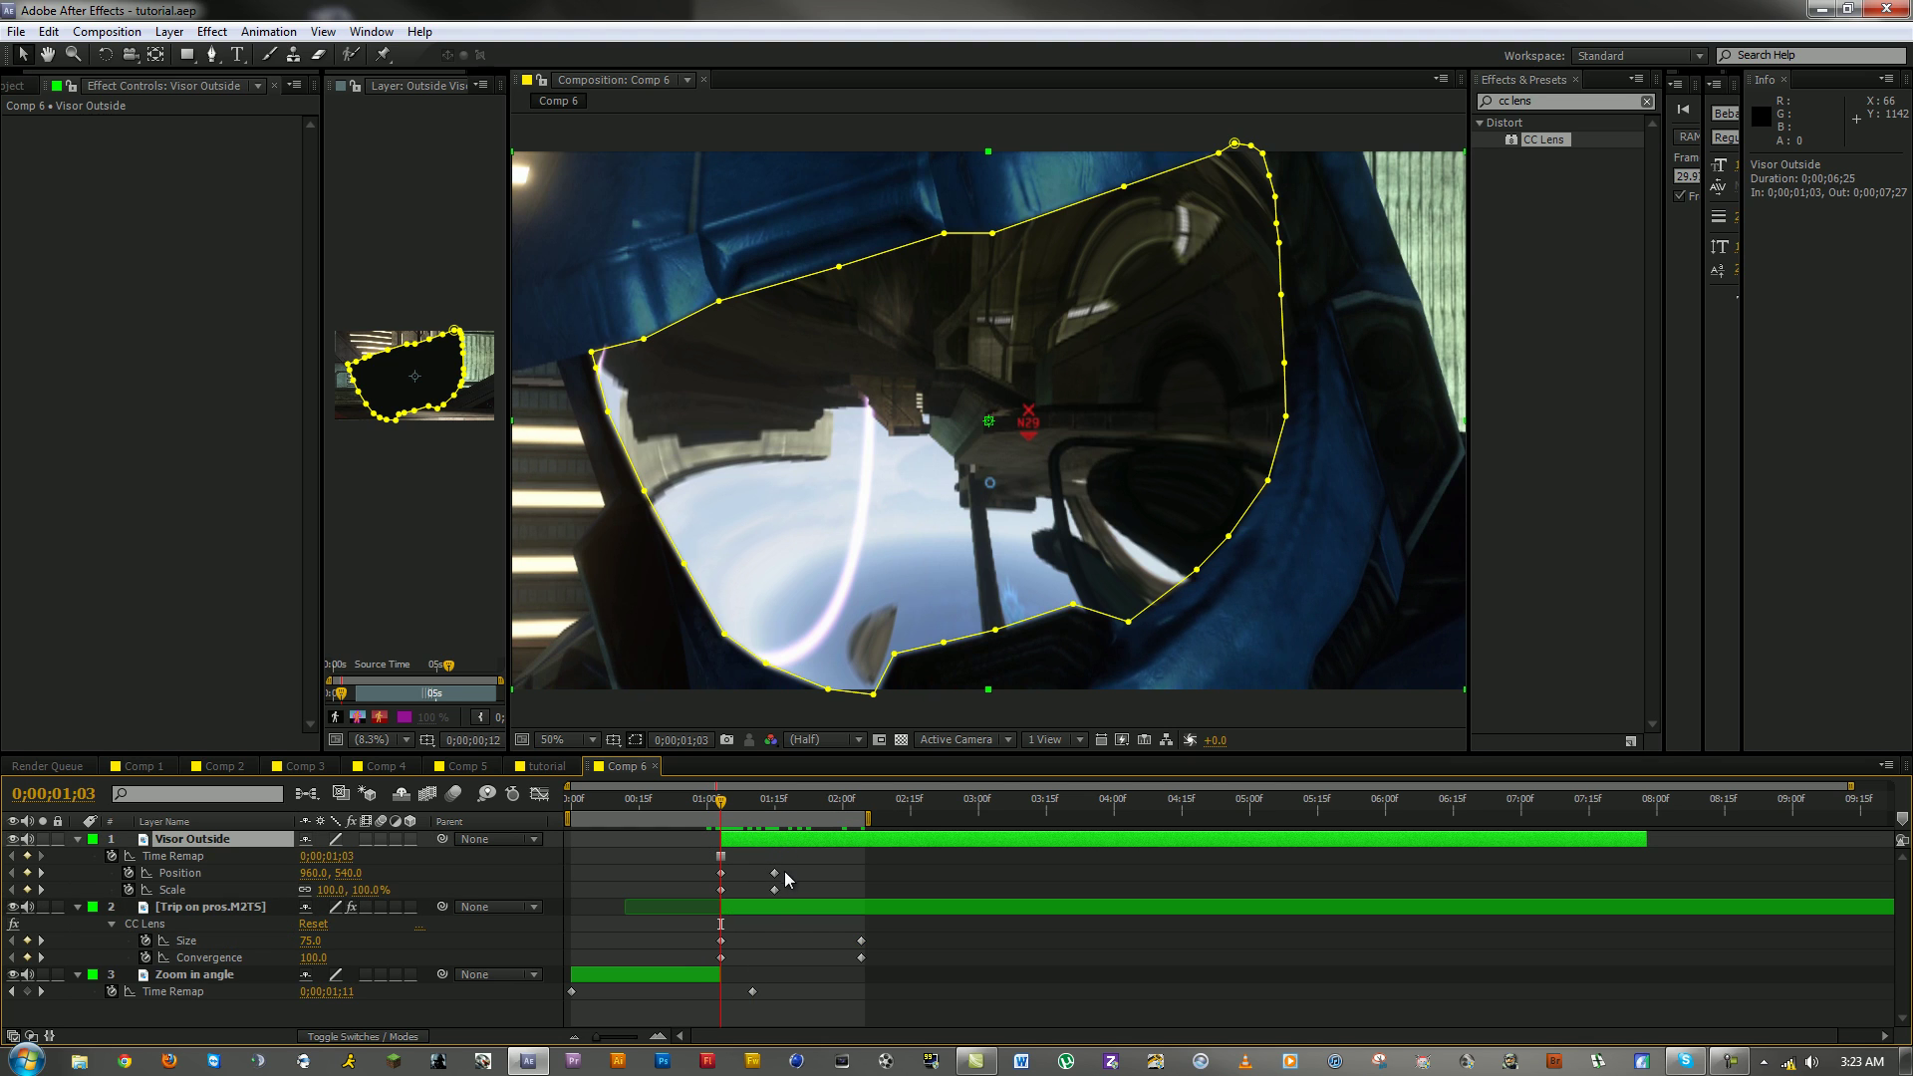
key(ctrl+d)
right_click(219, 842)
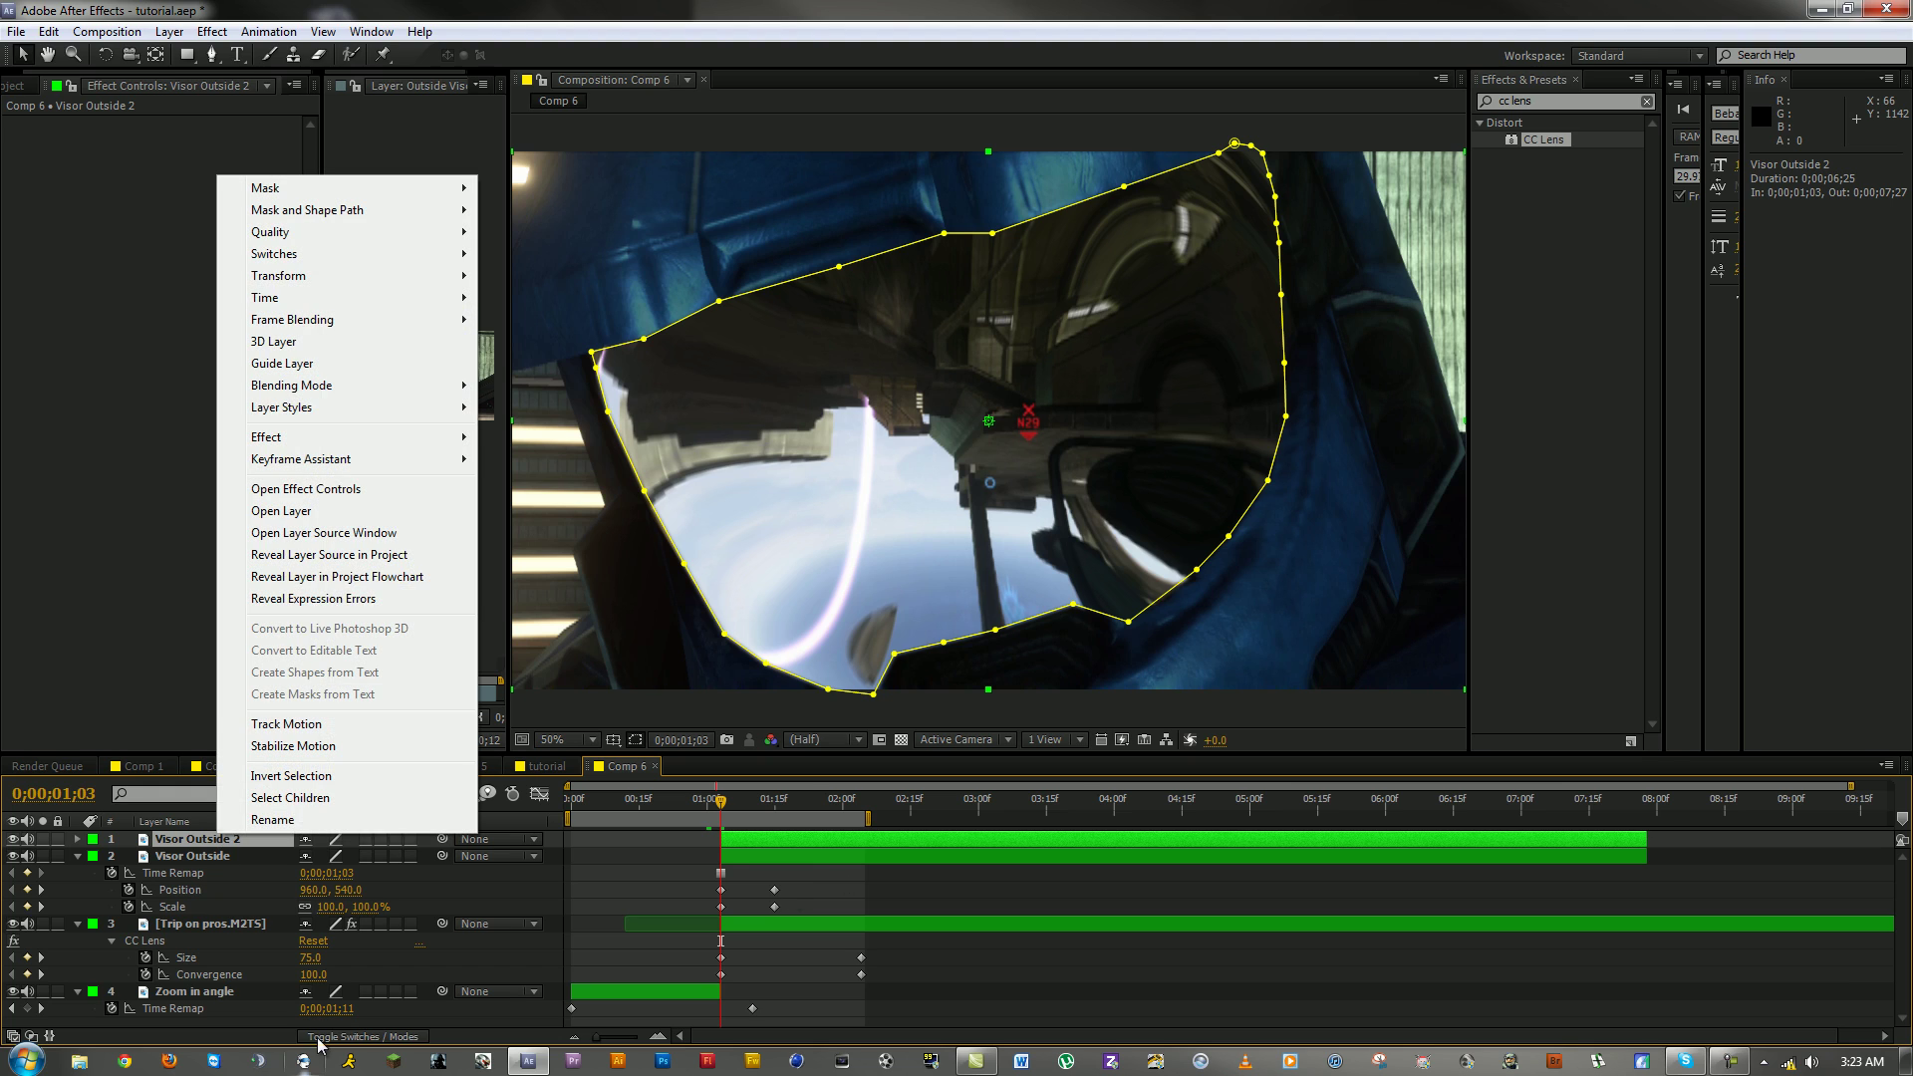
click(354, 842)
text(visor inside)
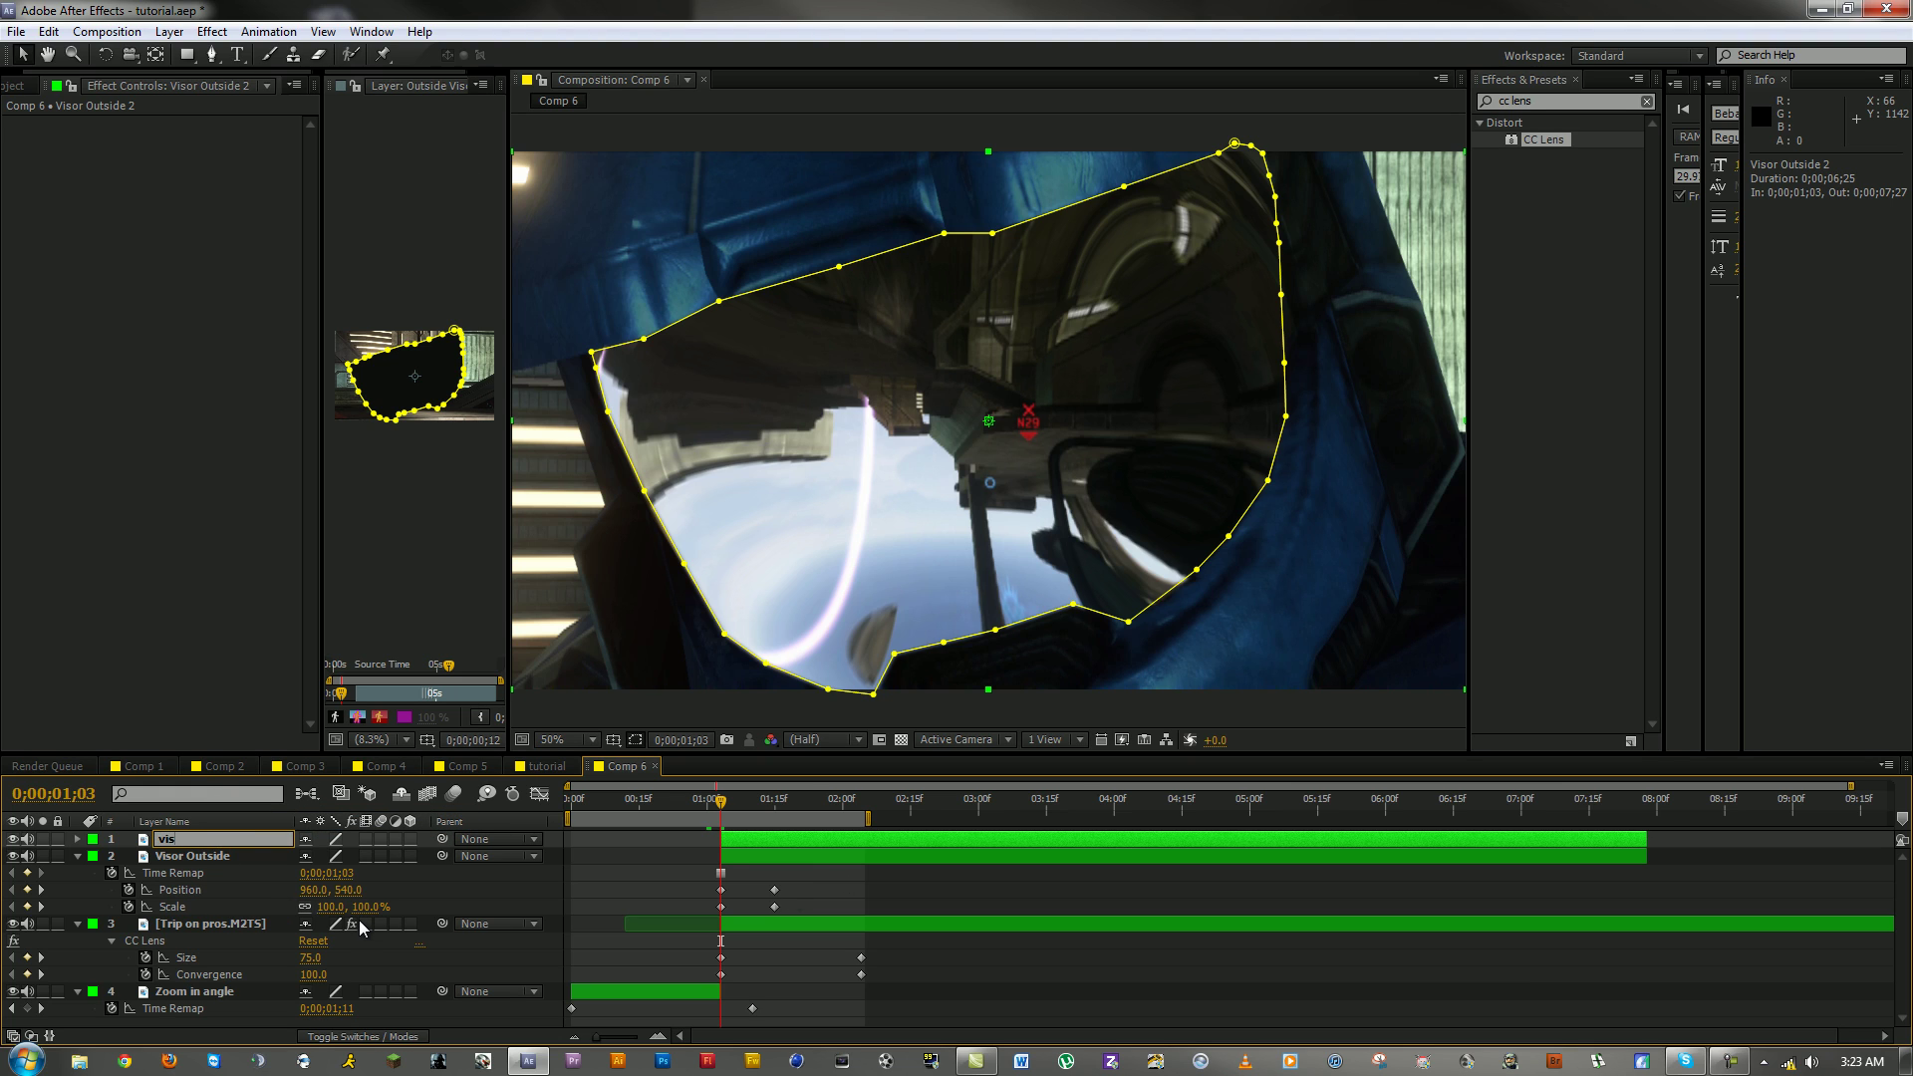
key(Return)
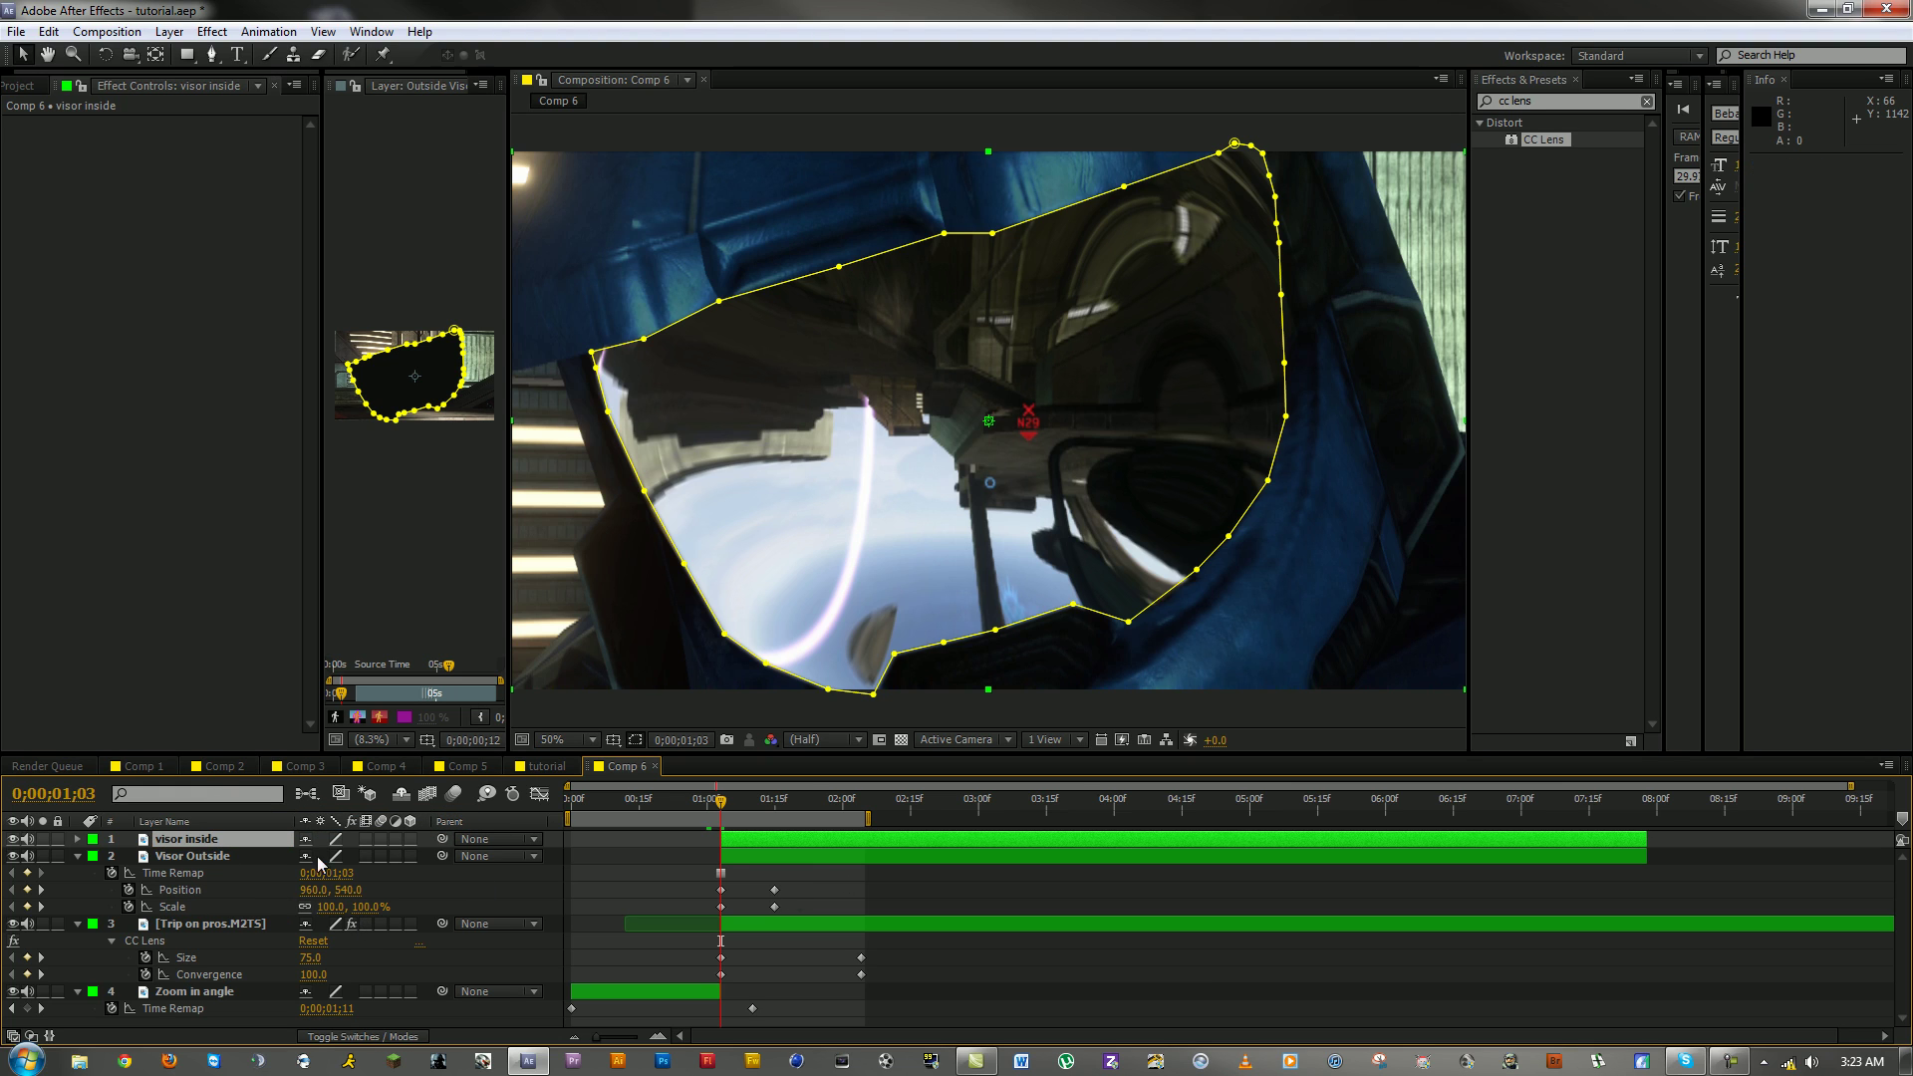
Step: Reveal Mask 1 of the visor inside layer and change its mask mode to Add
click(79, 840)
click(78, 840)
click(79, 840)
click(94, 873)
click(329, 890)
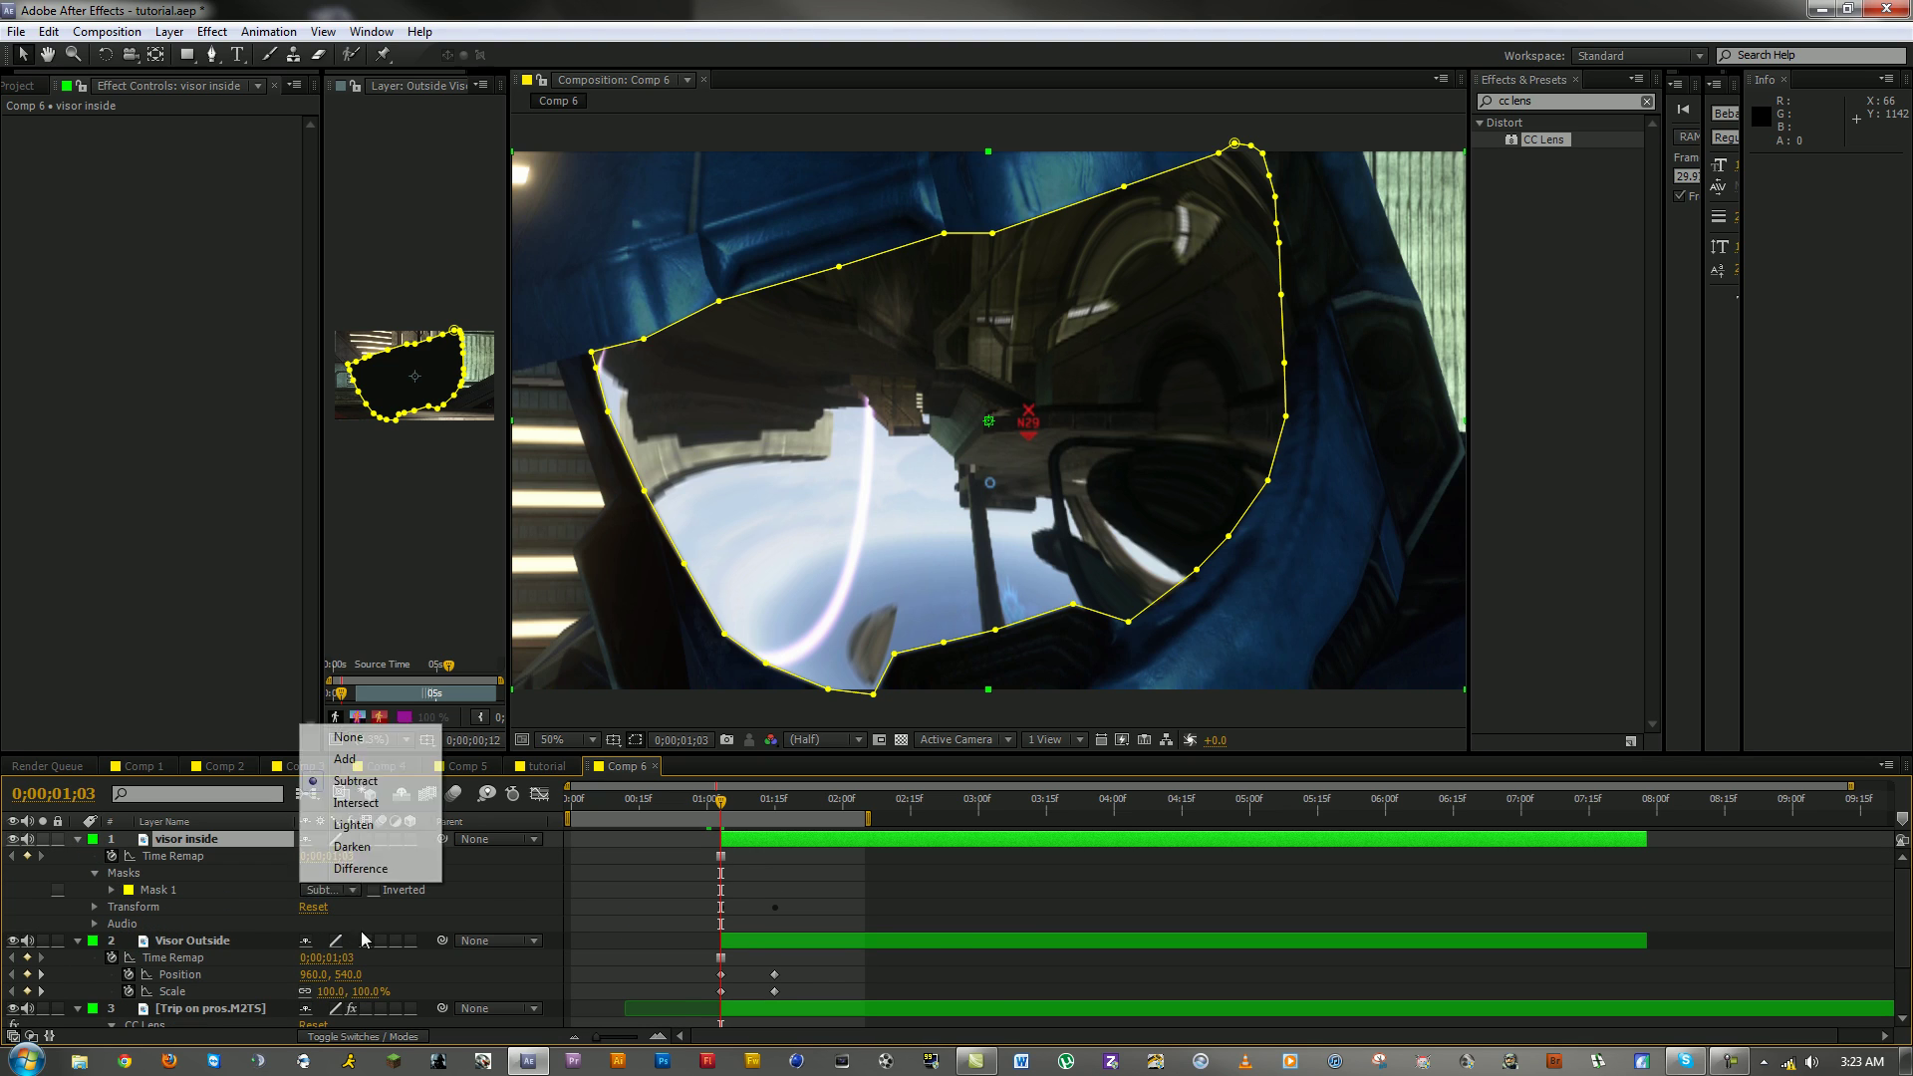
click(368, 761)
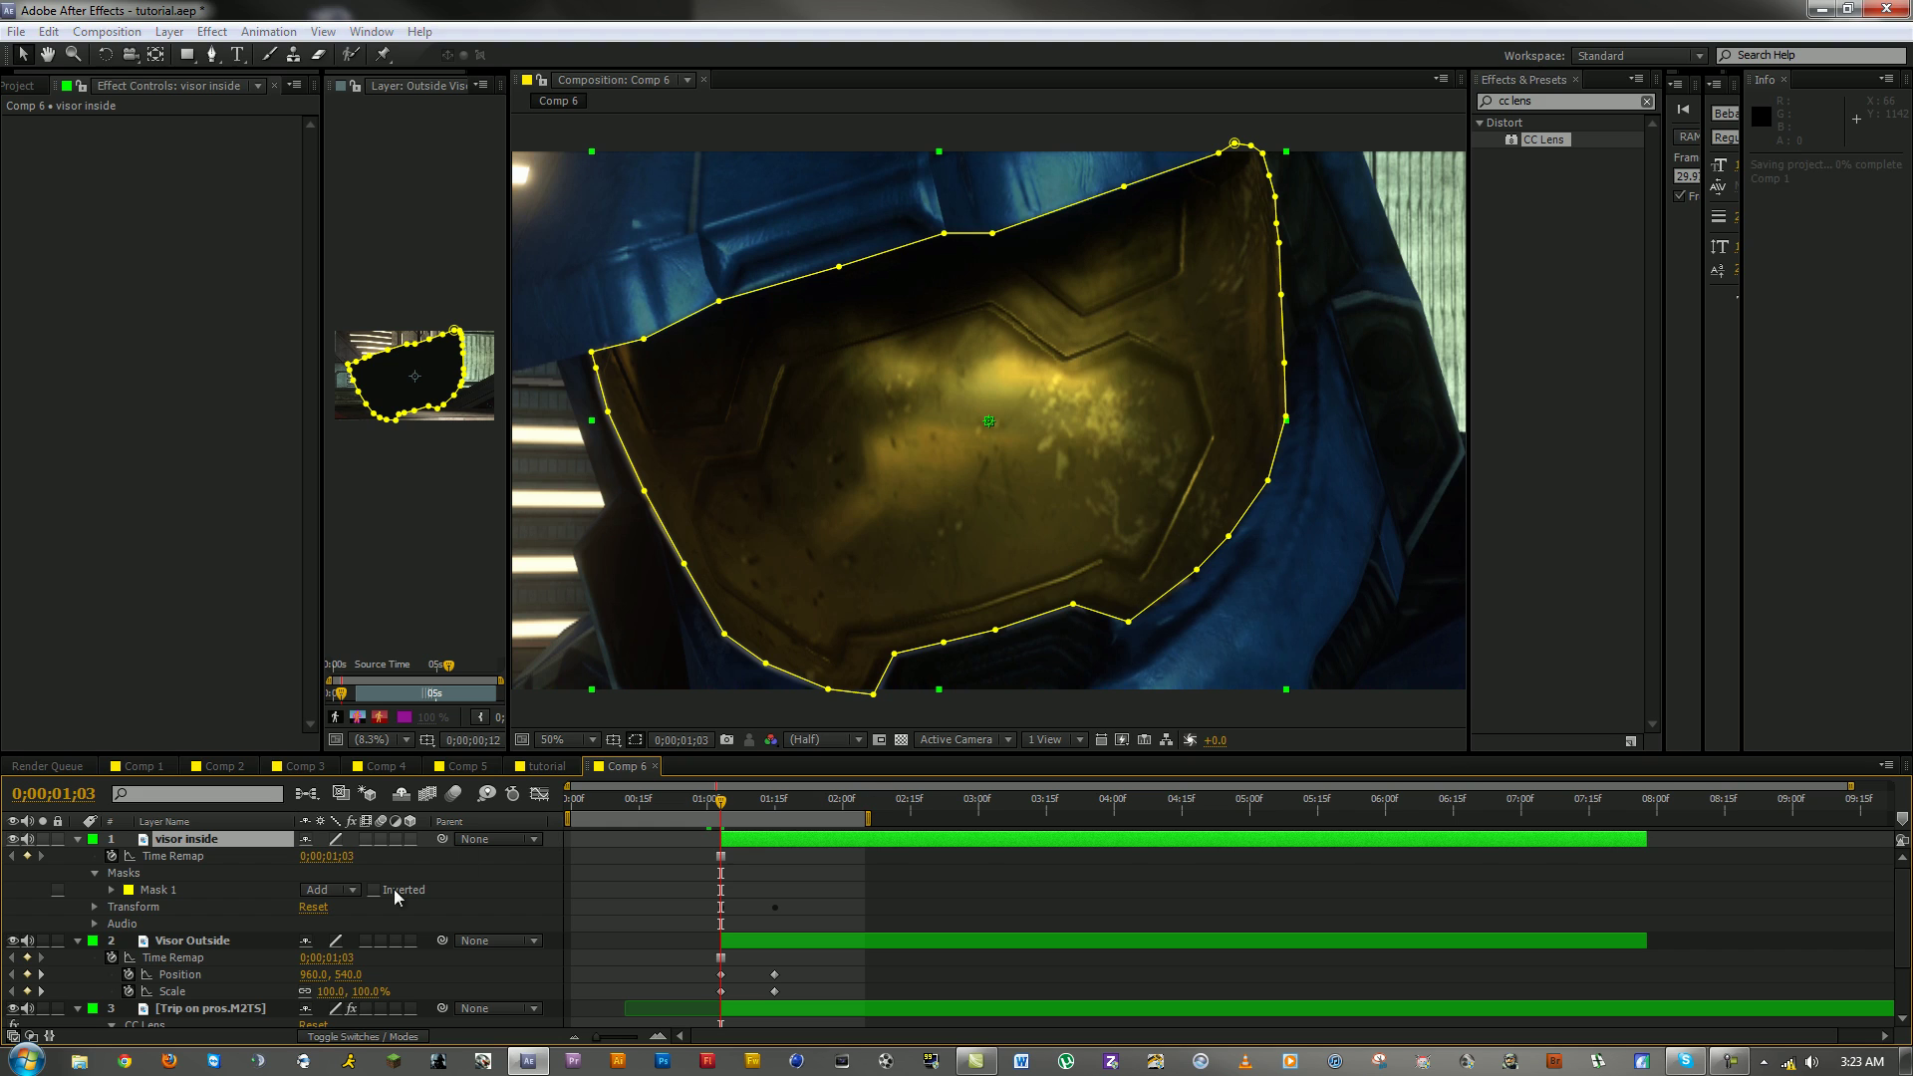
click(333, 889)
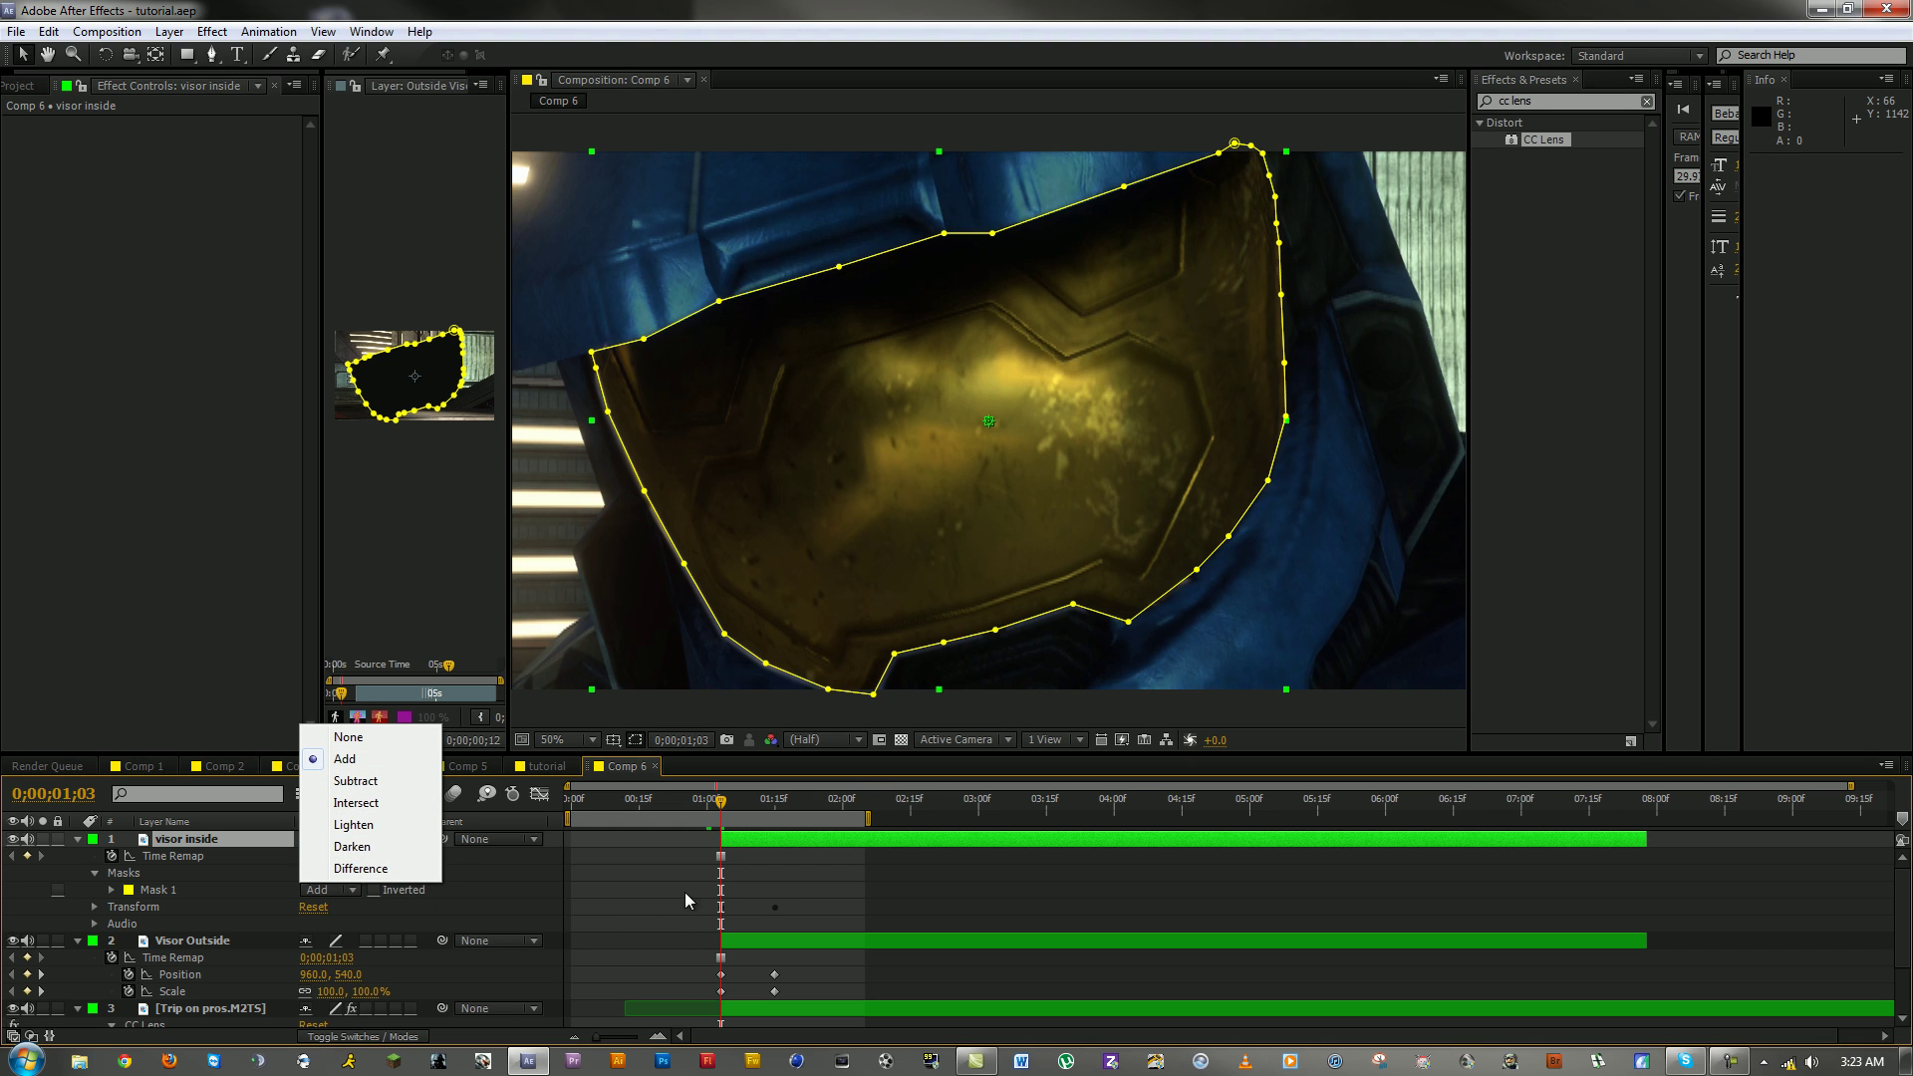
Step: Set the visor inside layer's blending mode to Hard Light and deselect the layer
click(767, 843)
right_click(767, 843)
mouse_move(995, 398)
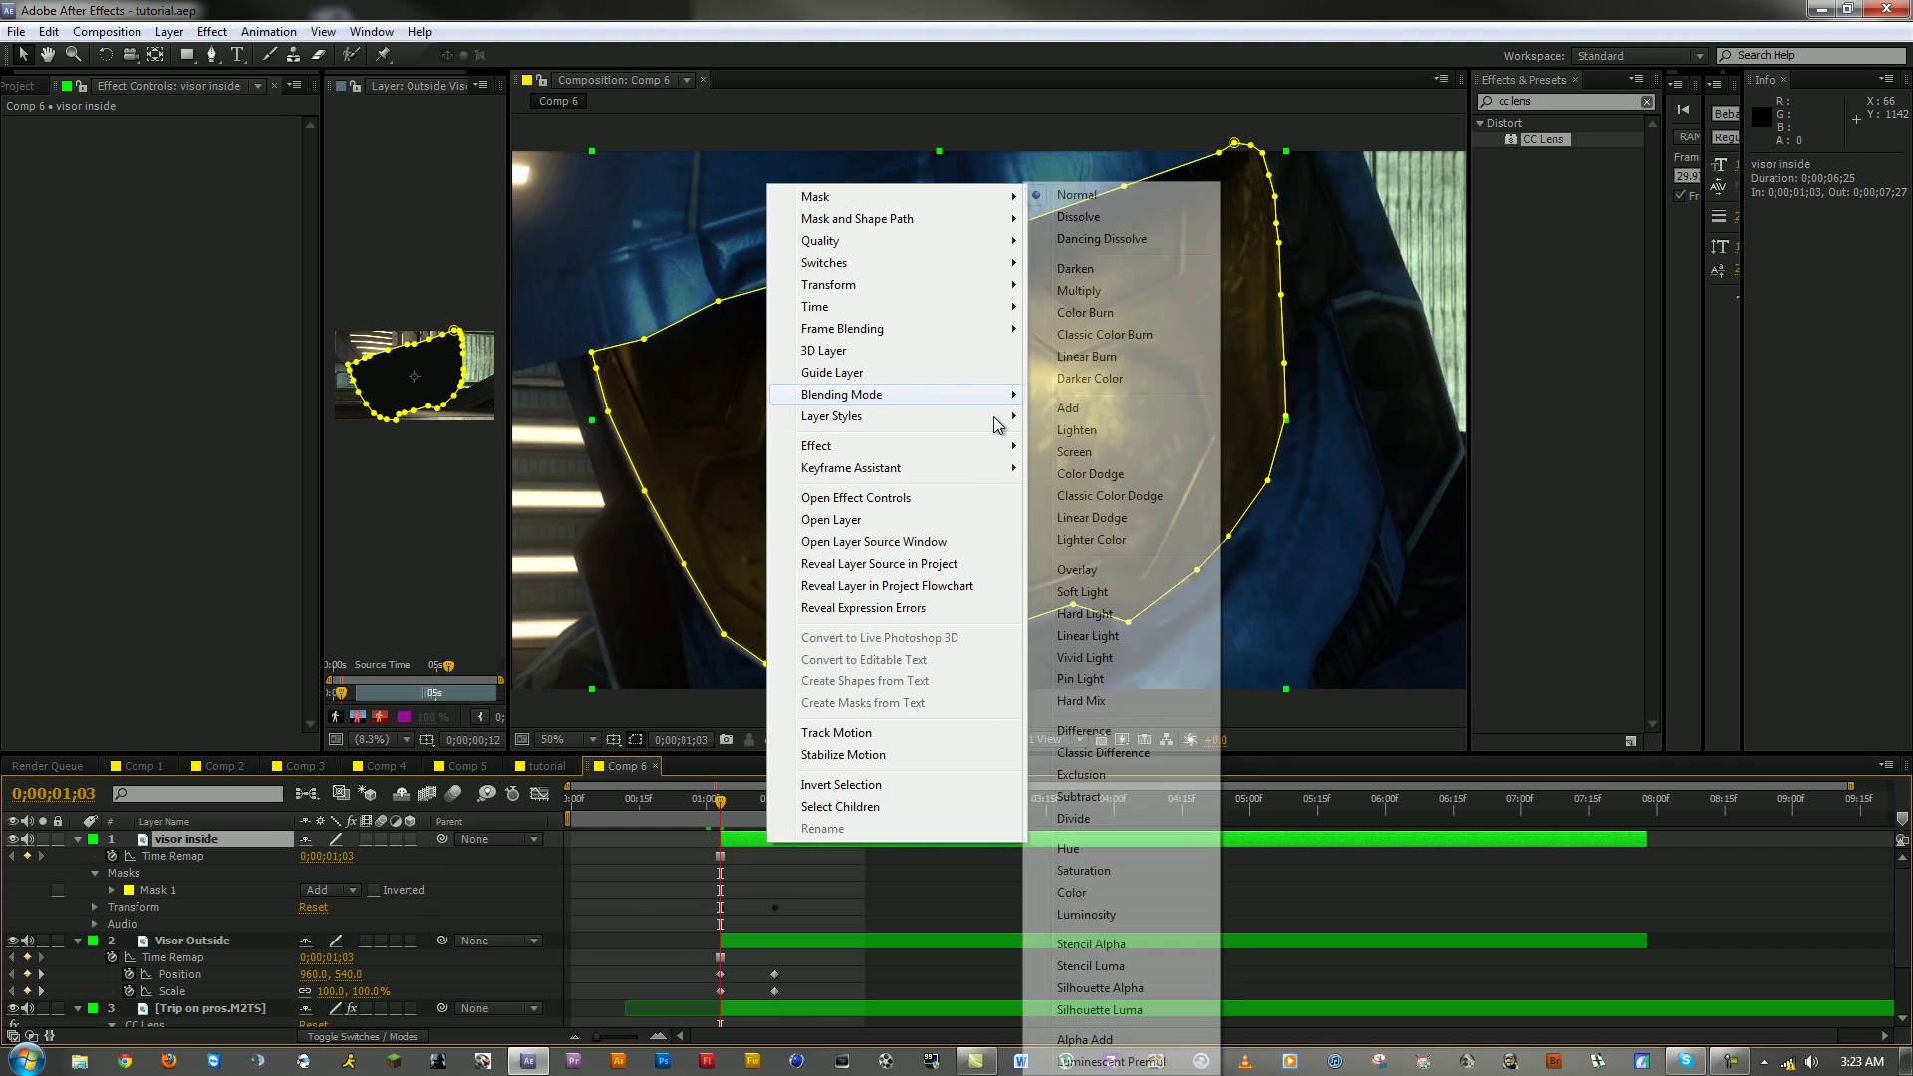
click(1131, 612)
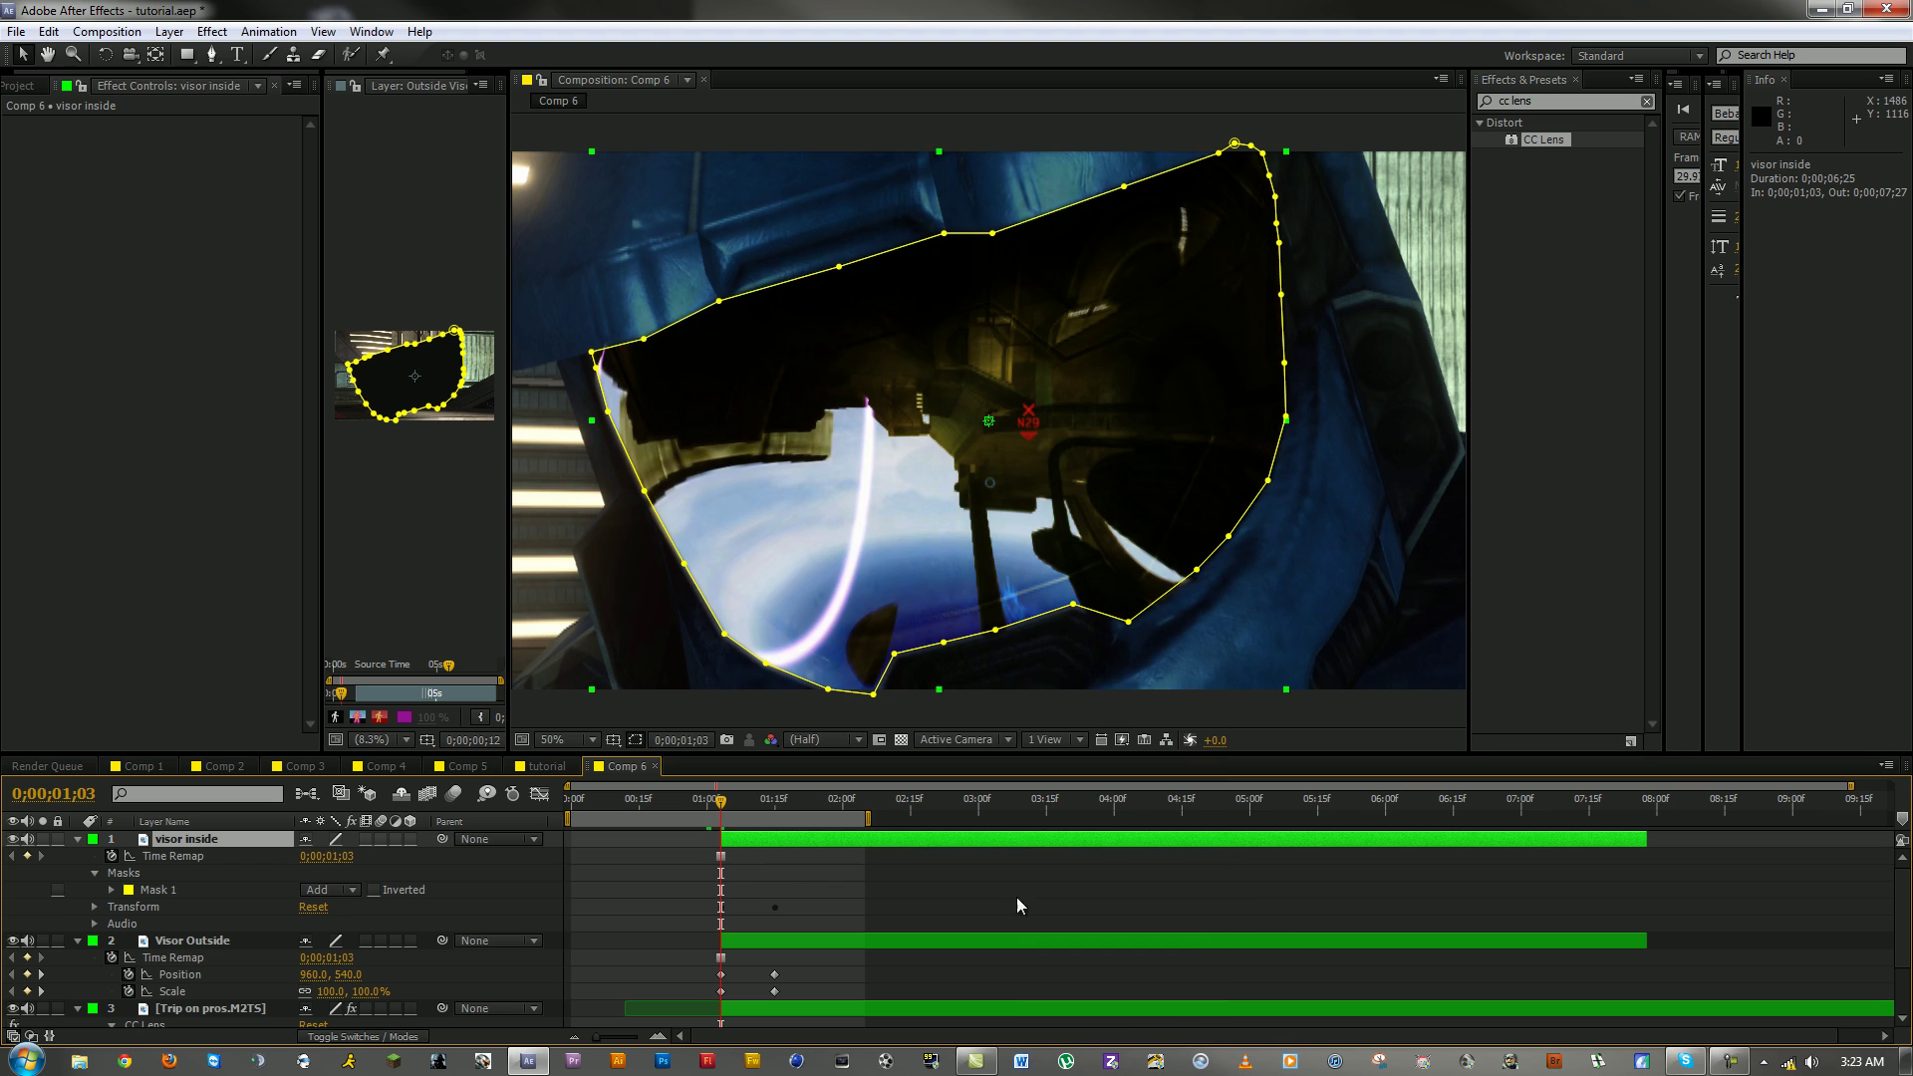
click(835, 906)
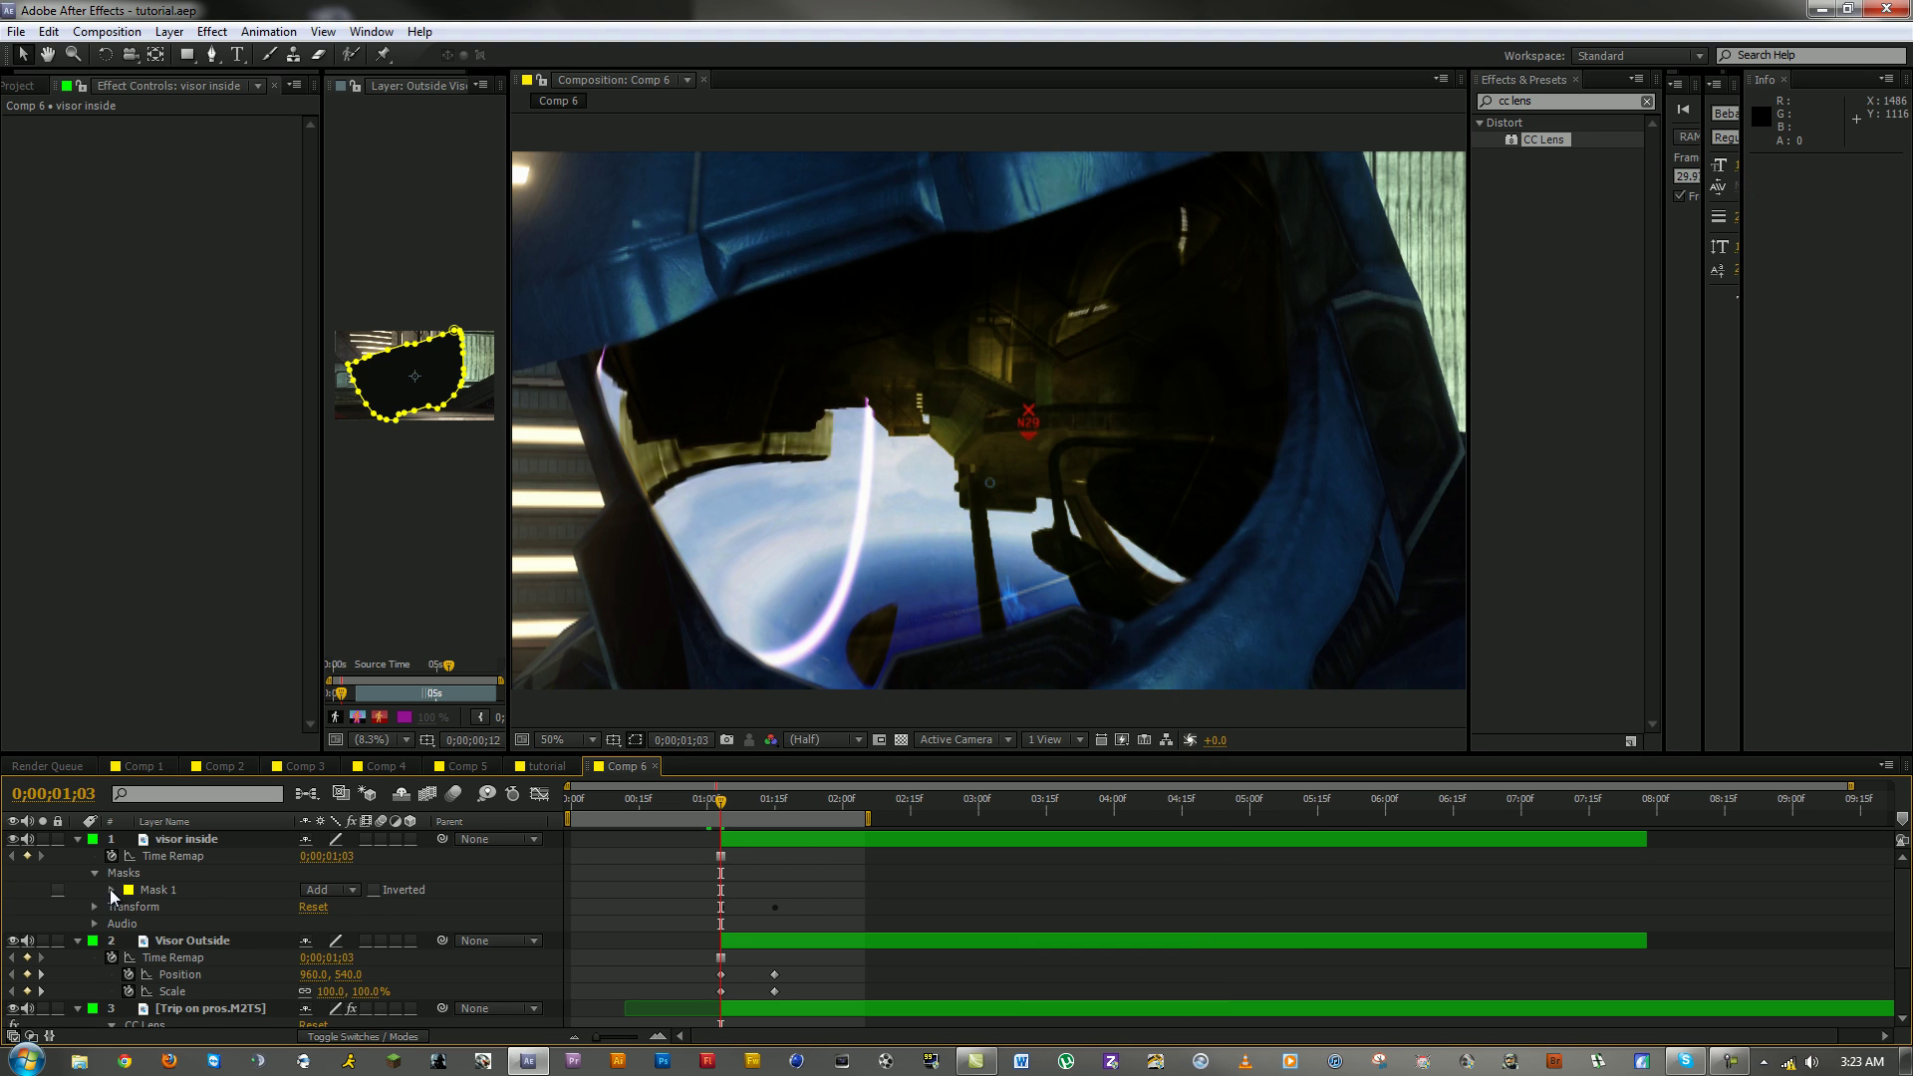
Step: Reveal the visor inside layer's opacity and add 100% opacity keyframes at 0;00;01;09 and 0;00;01;21
click(702, 801)
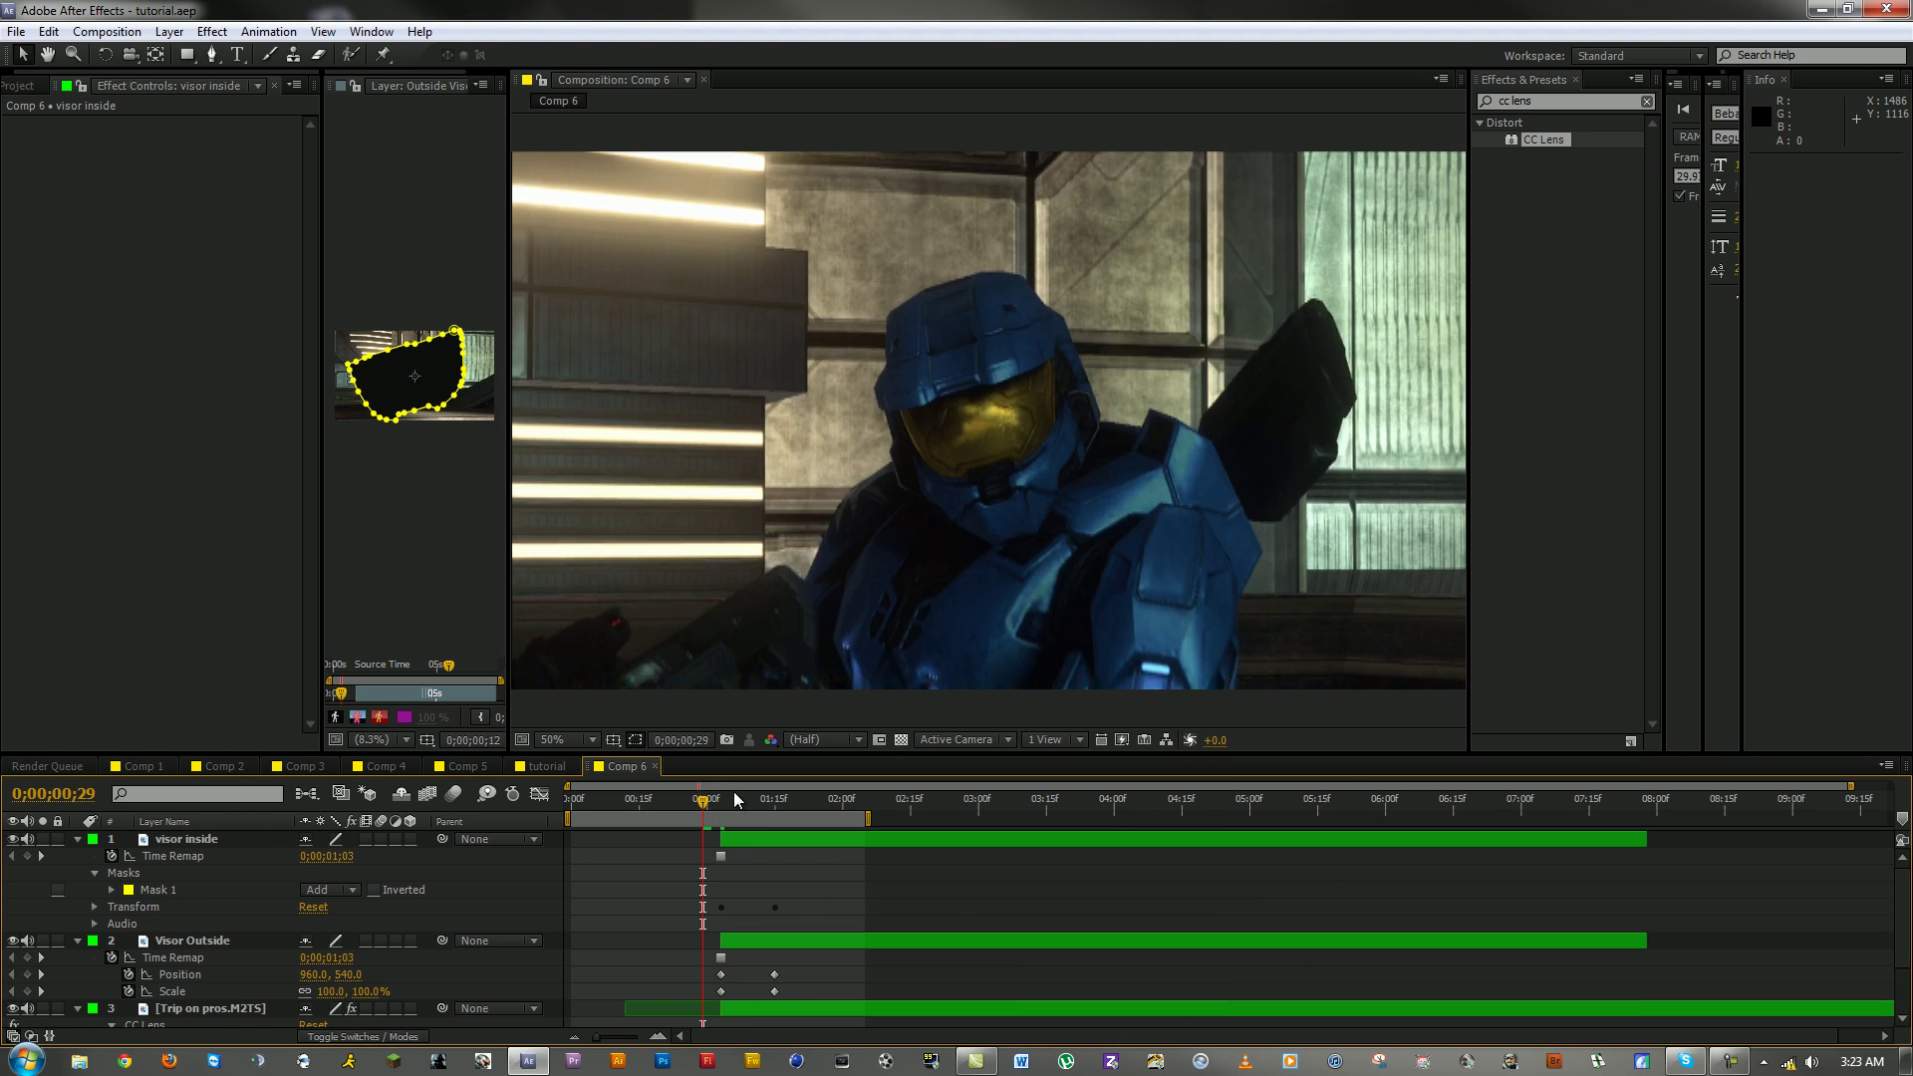
click(736, 799)
click(763, 842)
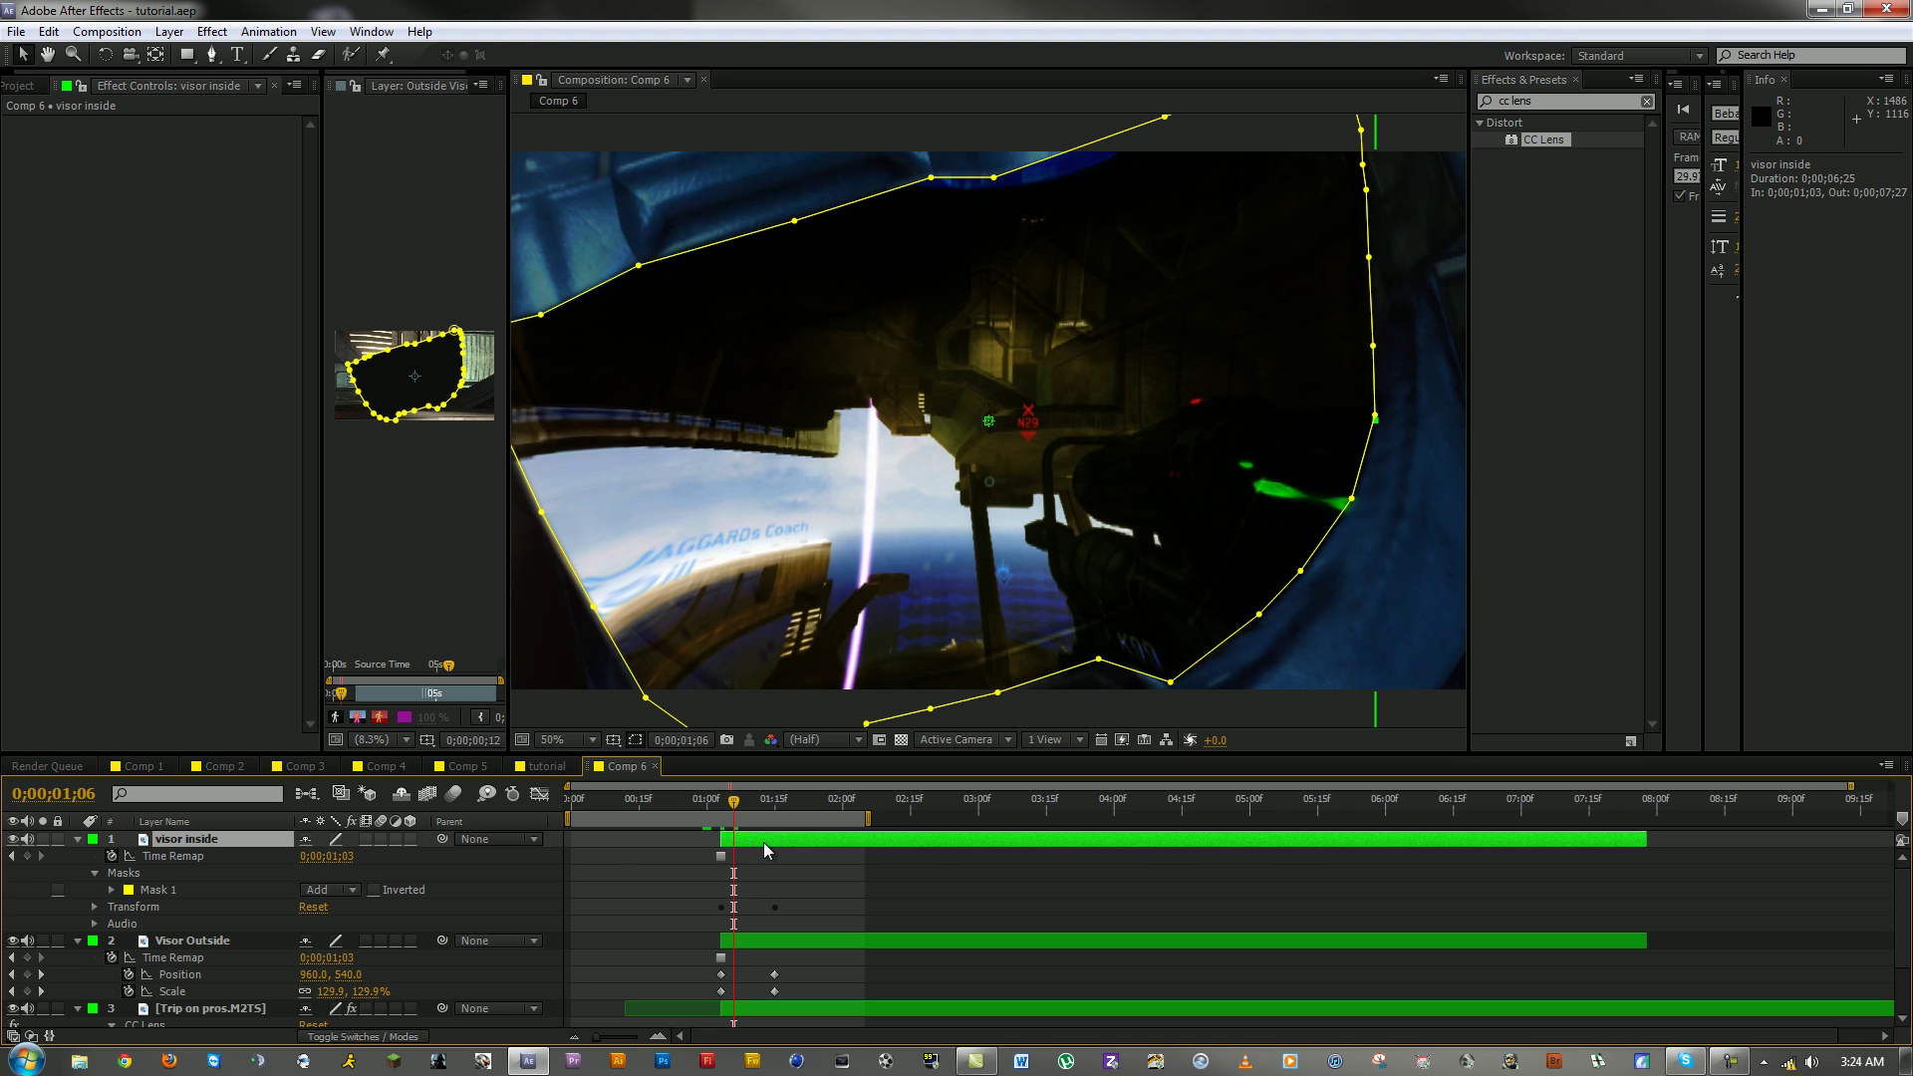
key(t)
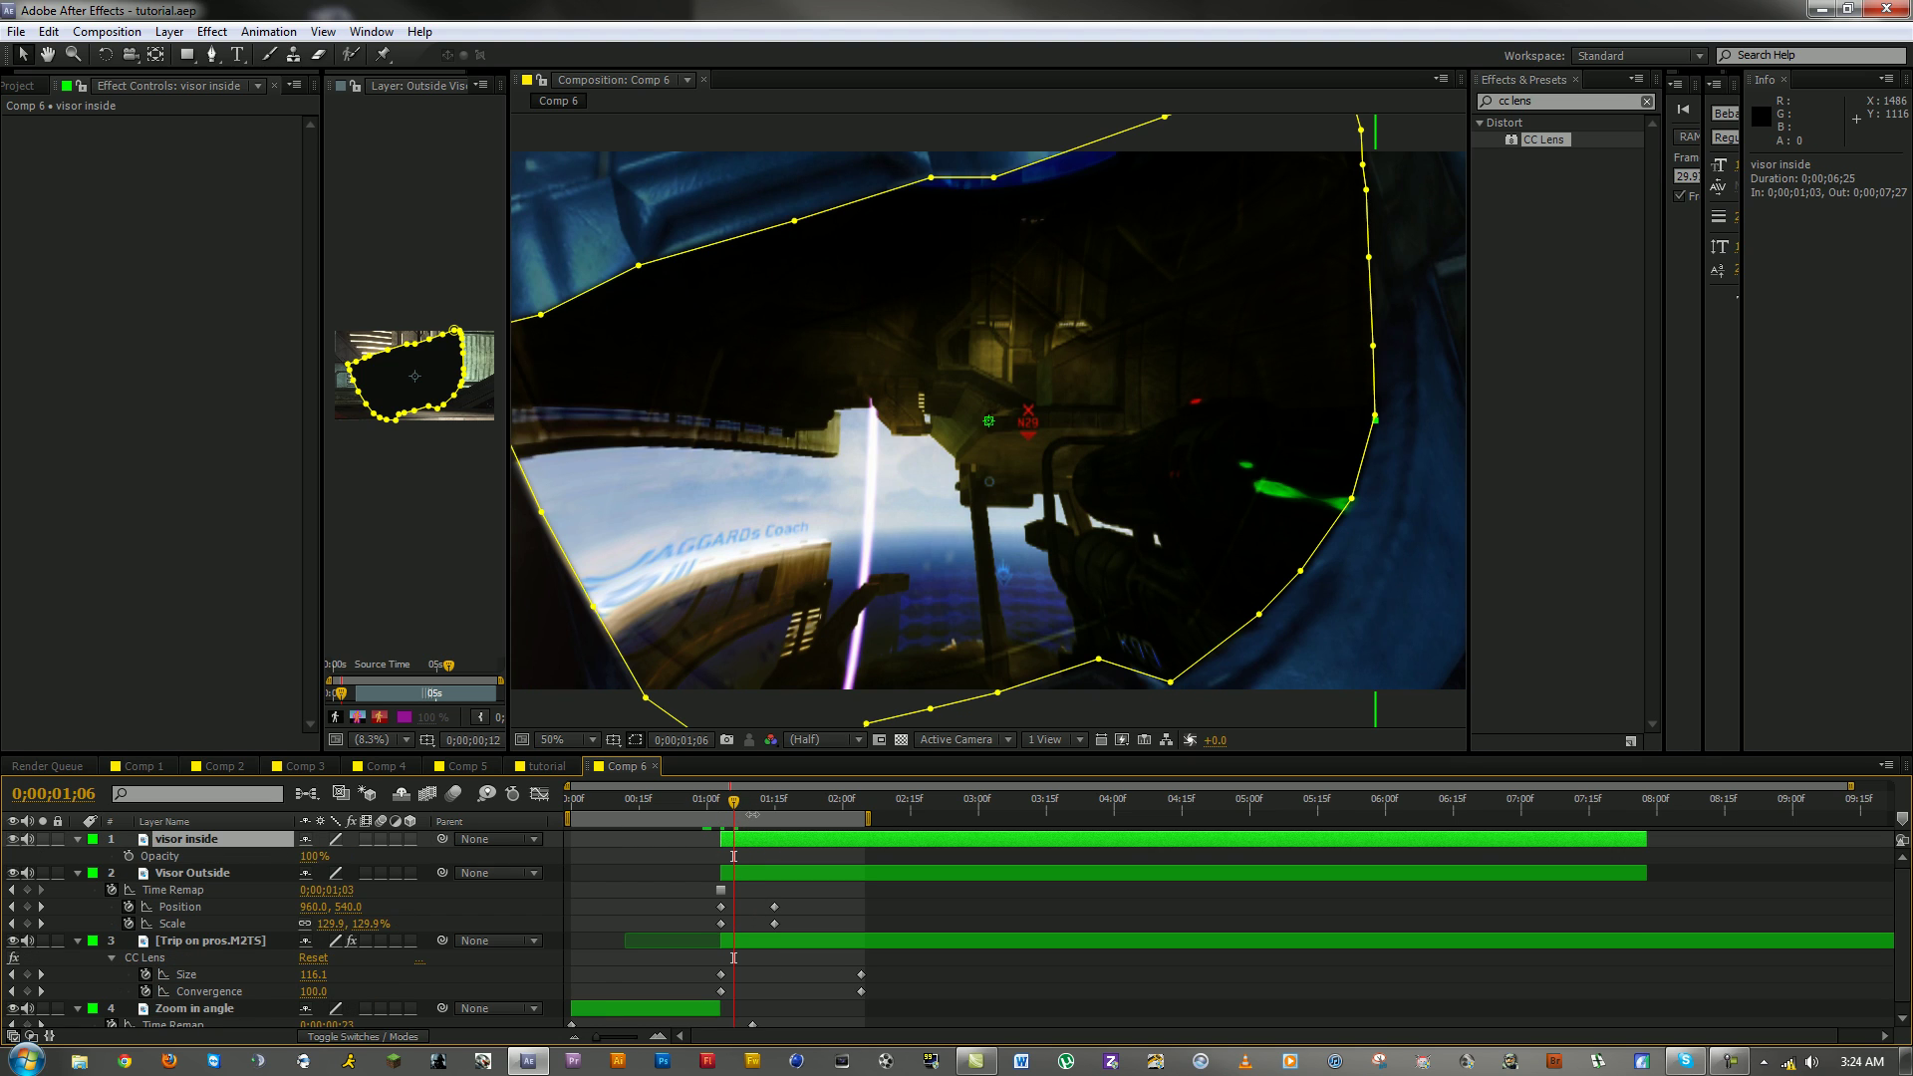
click(748, 809)
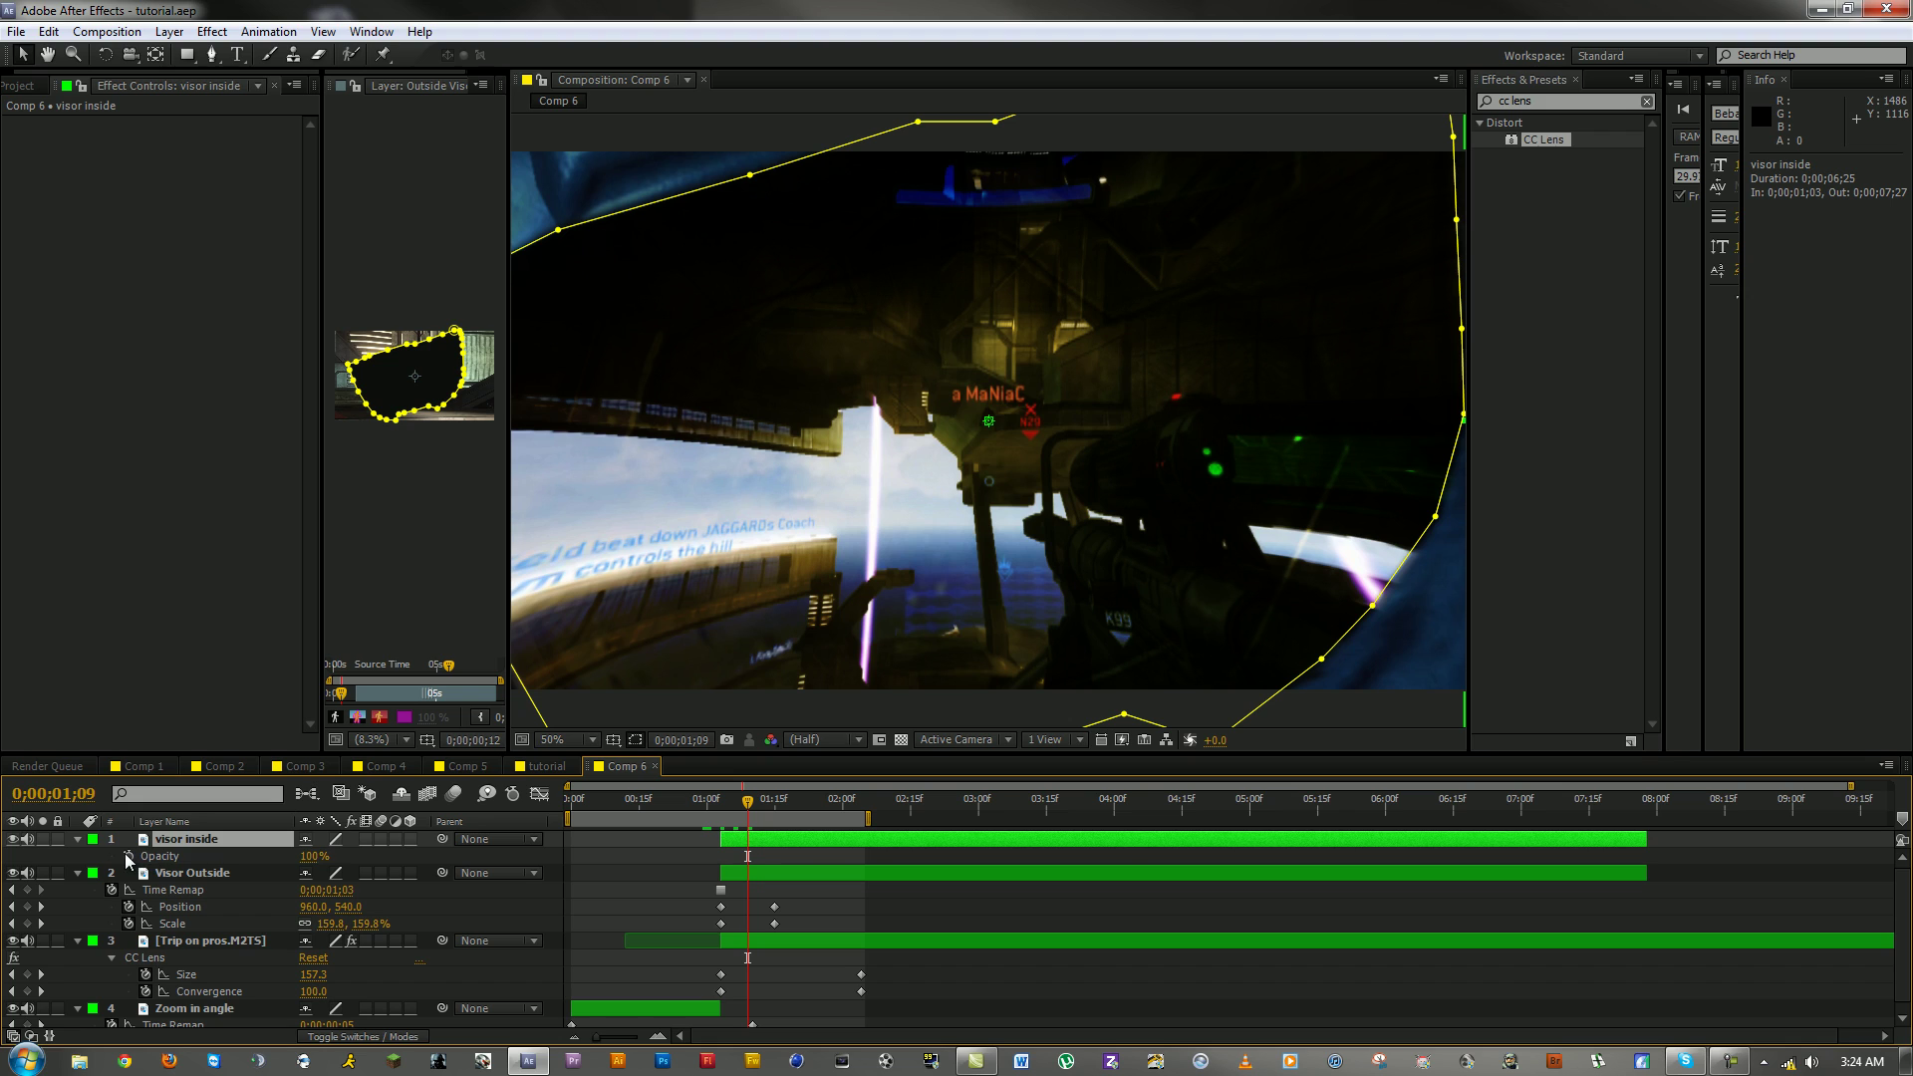
click(127, 855)
drag(775, 803, 801, 803)
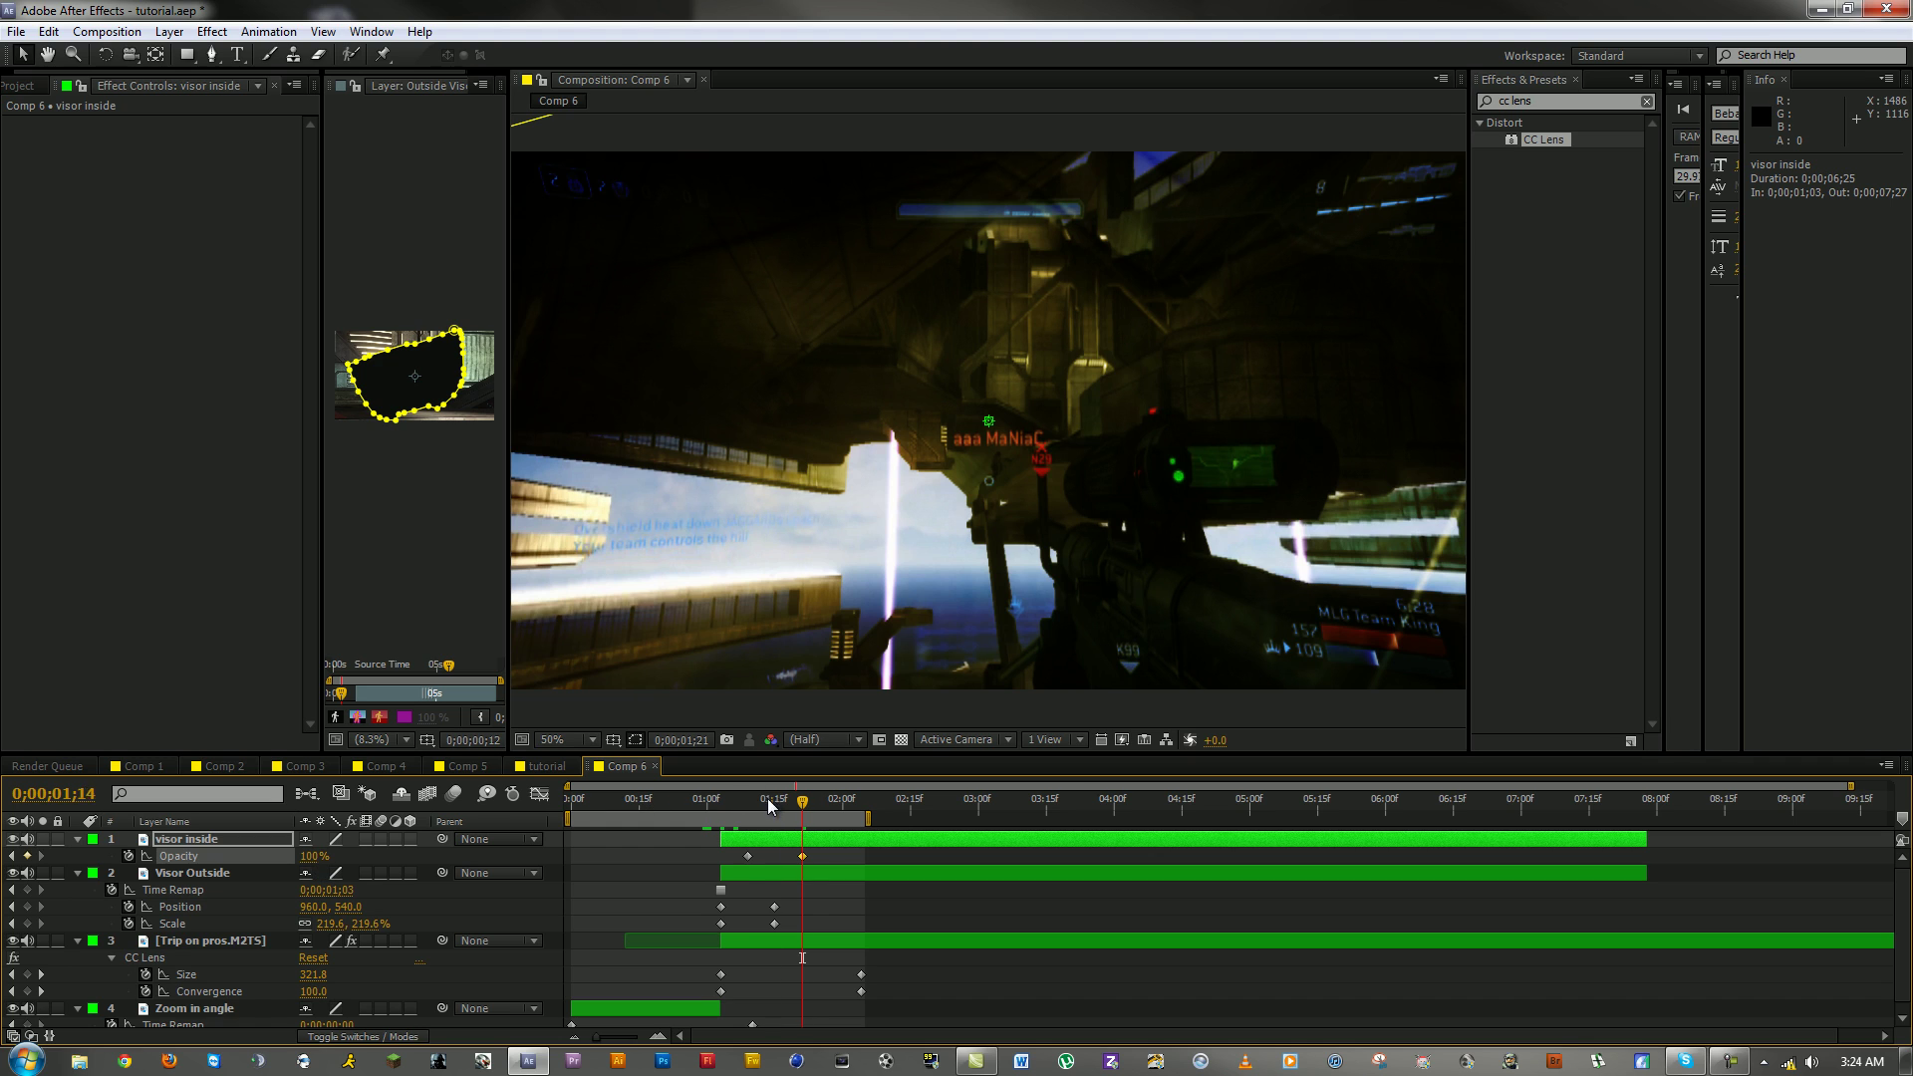
drag(767, 799, 748, 799)
click(314, 856)
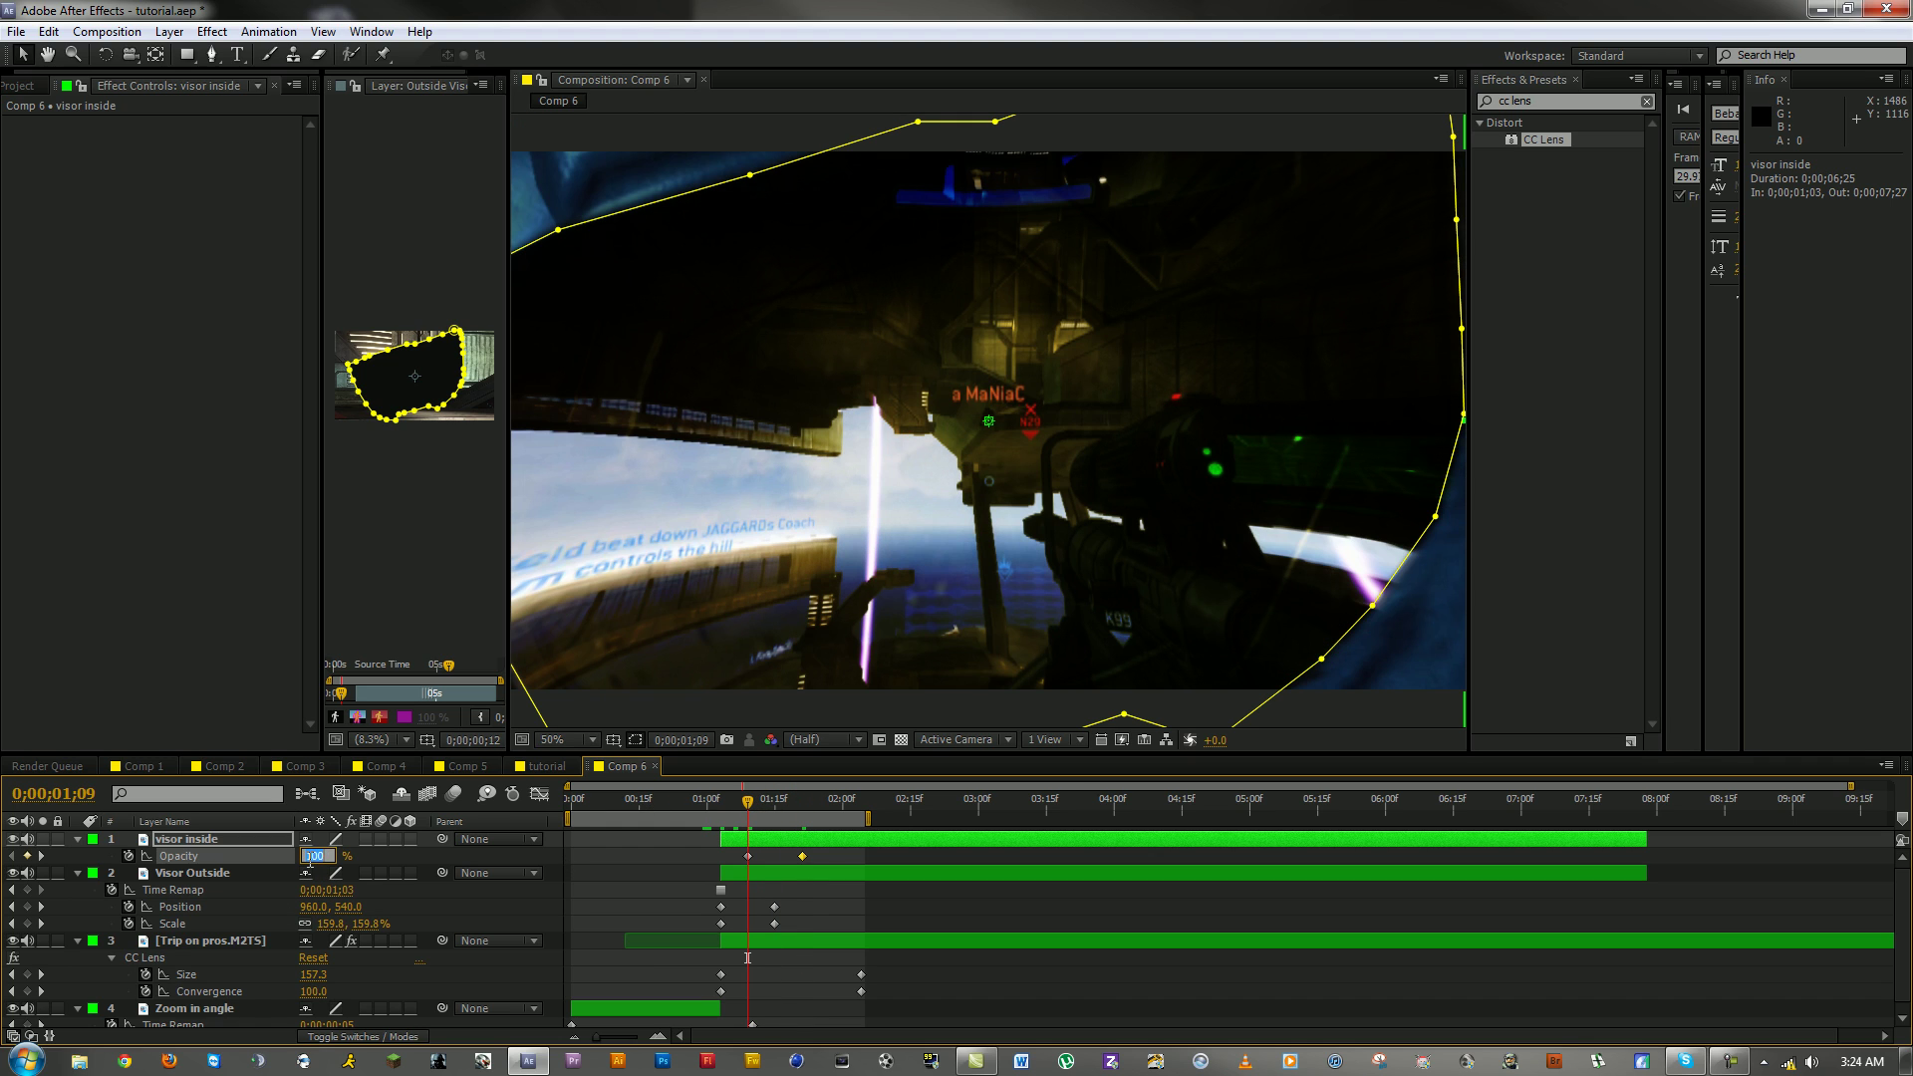
text(0)
key(Return)
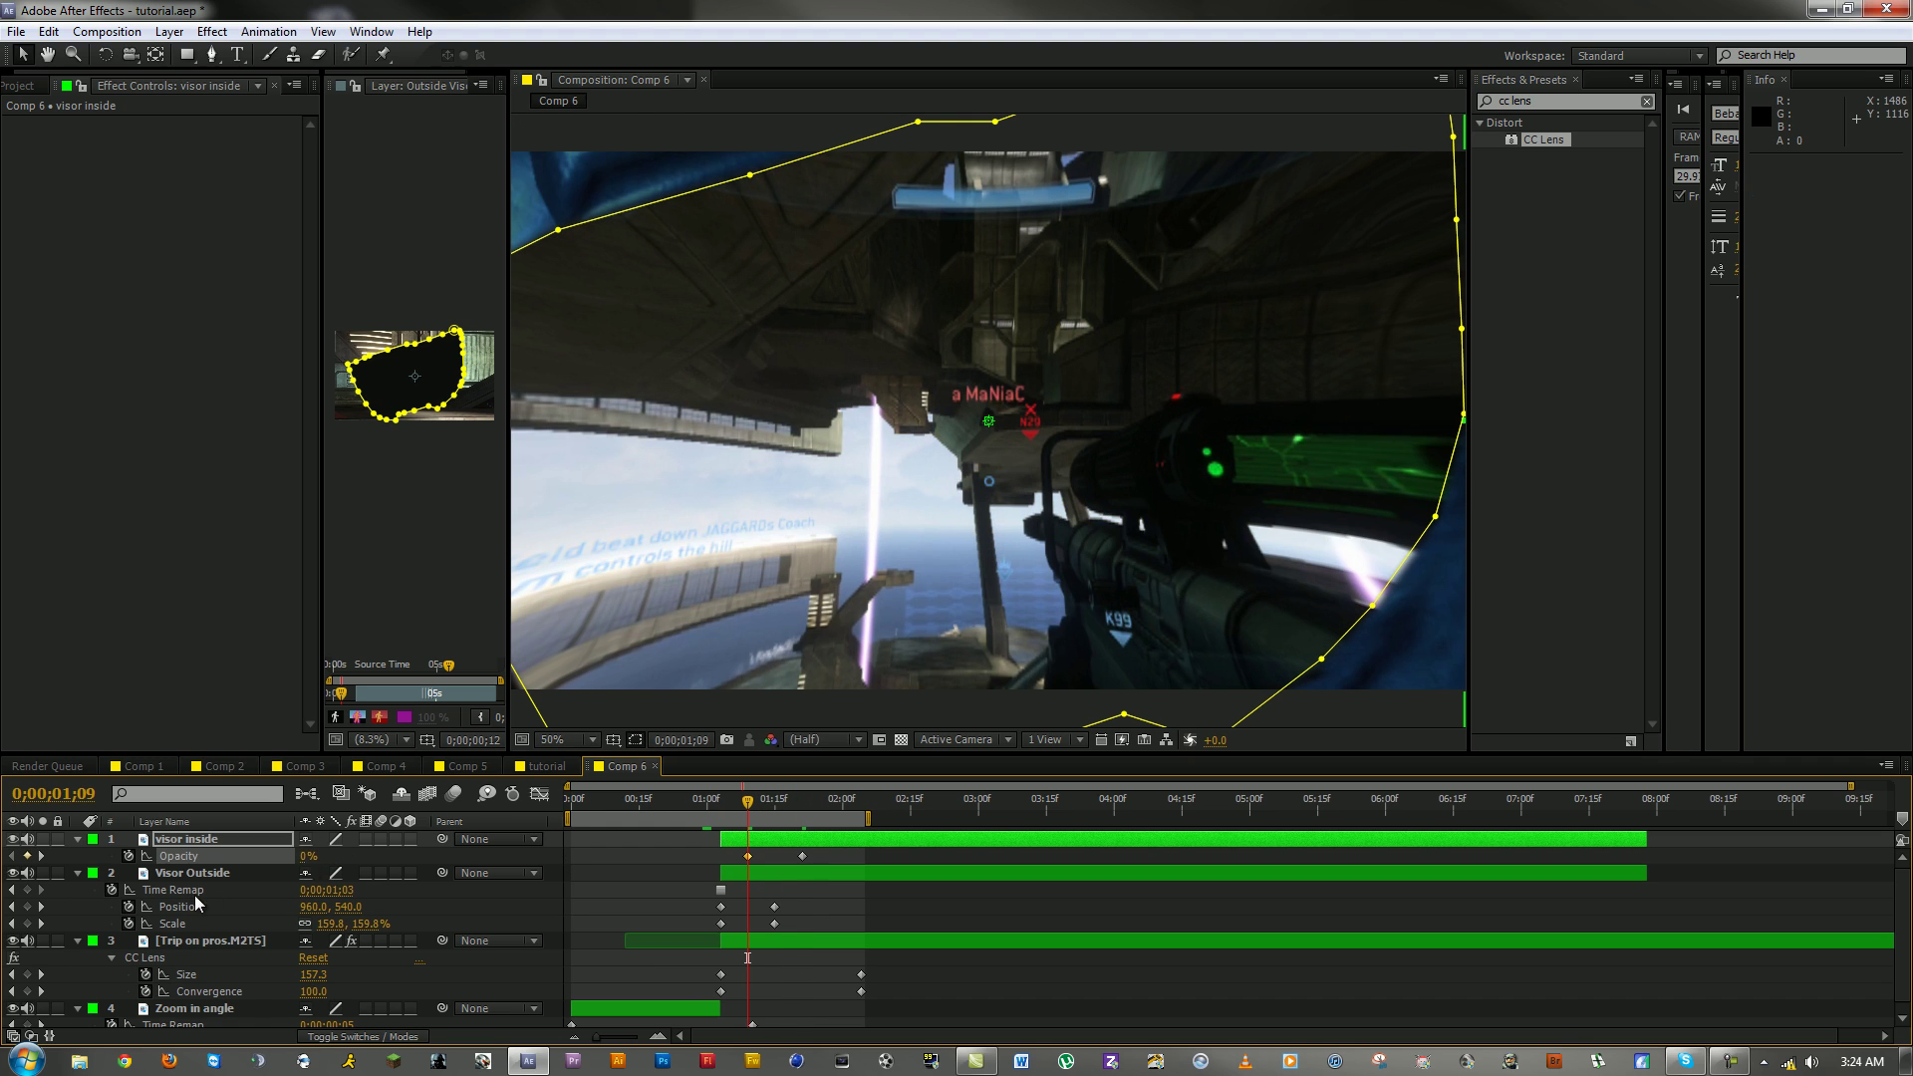
click(310, 857)
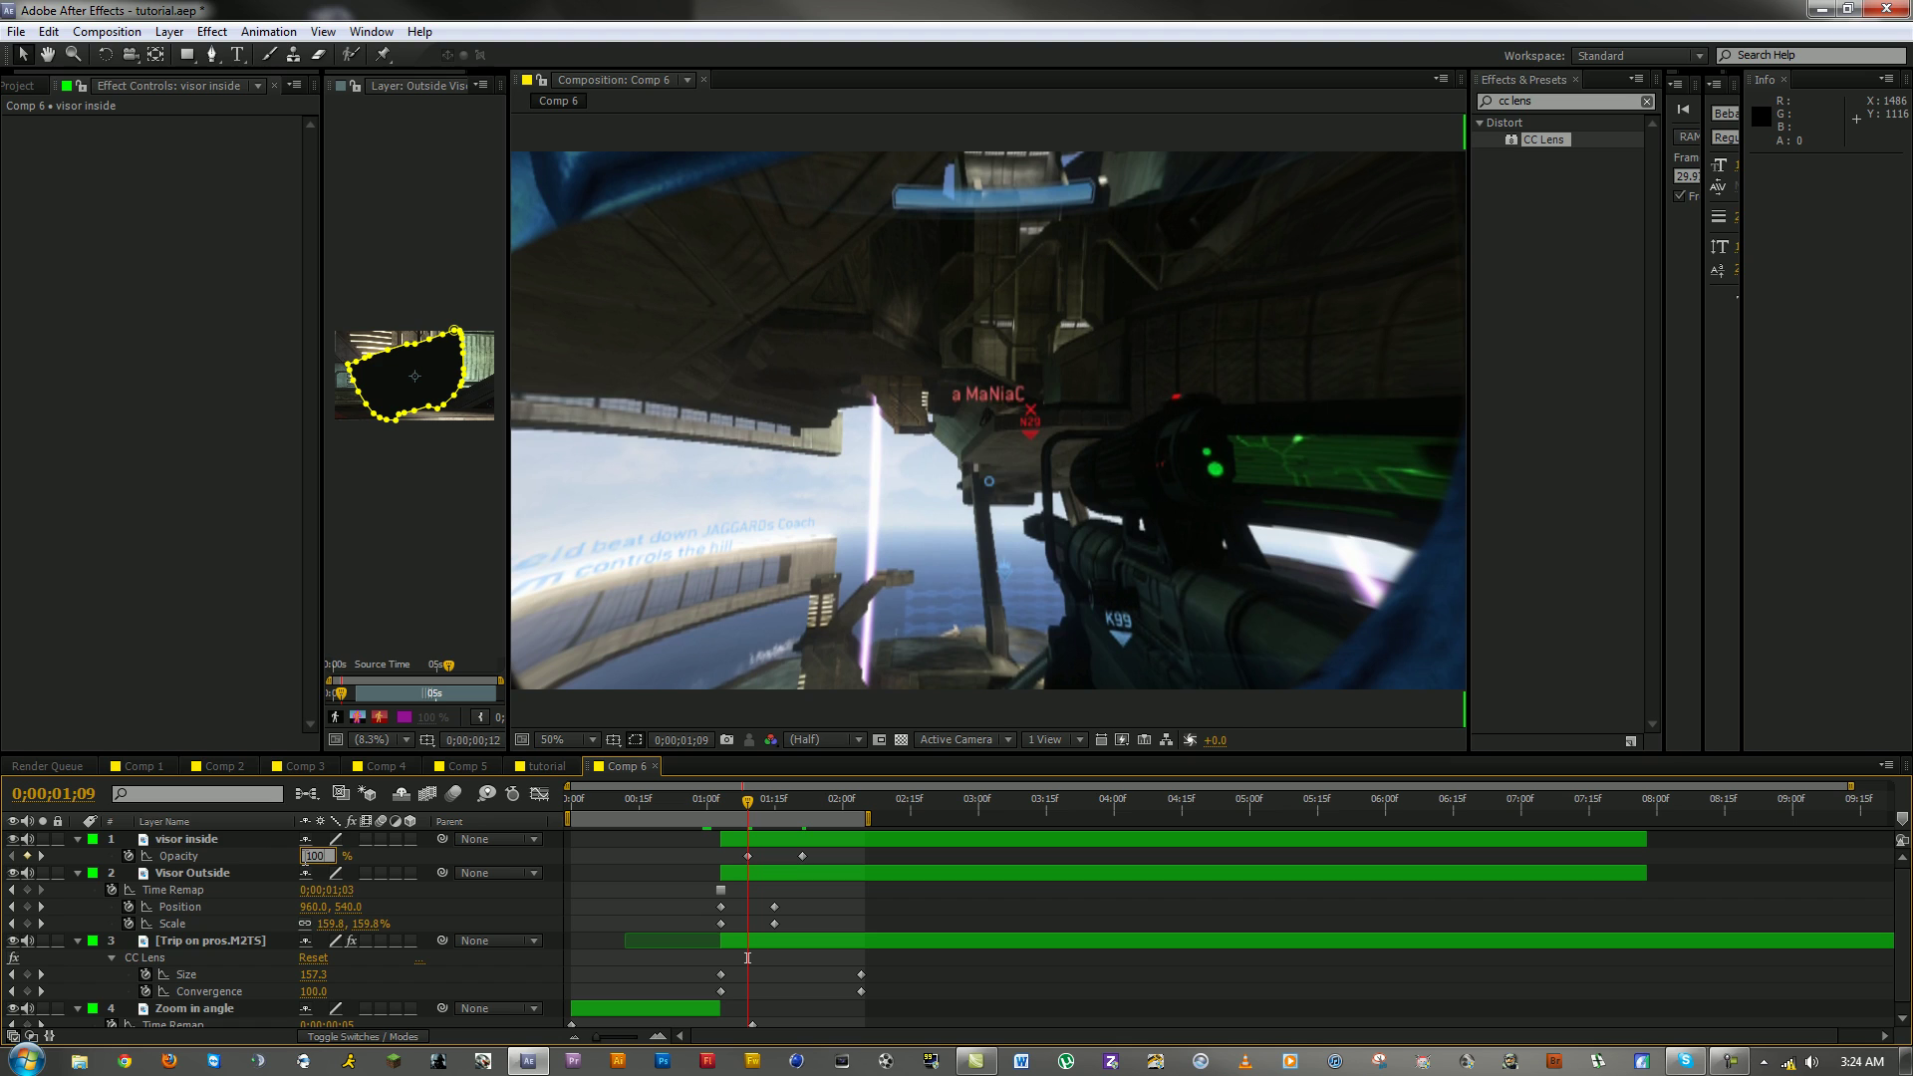
text(100)
key(Return)
Step: Set the visor inside layer's opacity to 0% at the 0;00;01;21 keyframe
drag(750, 800, 807, 821)
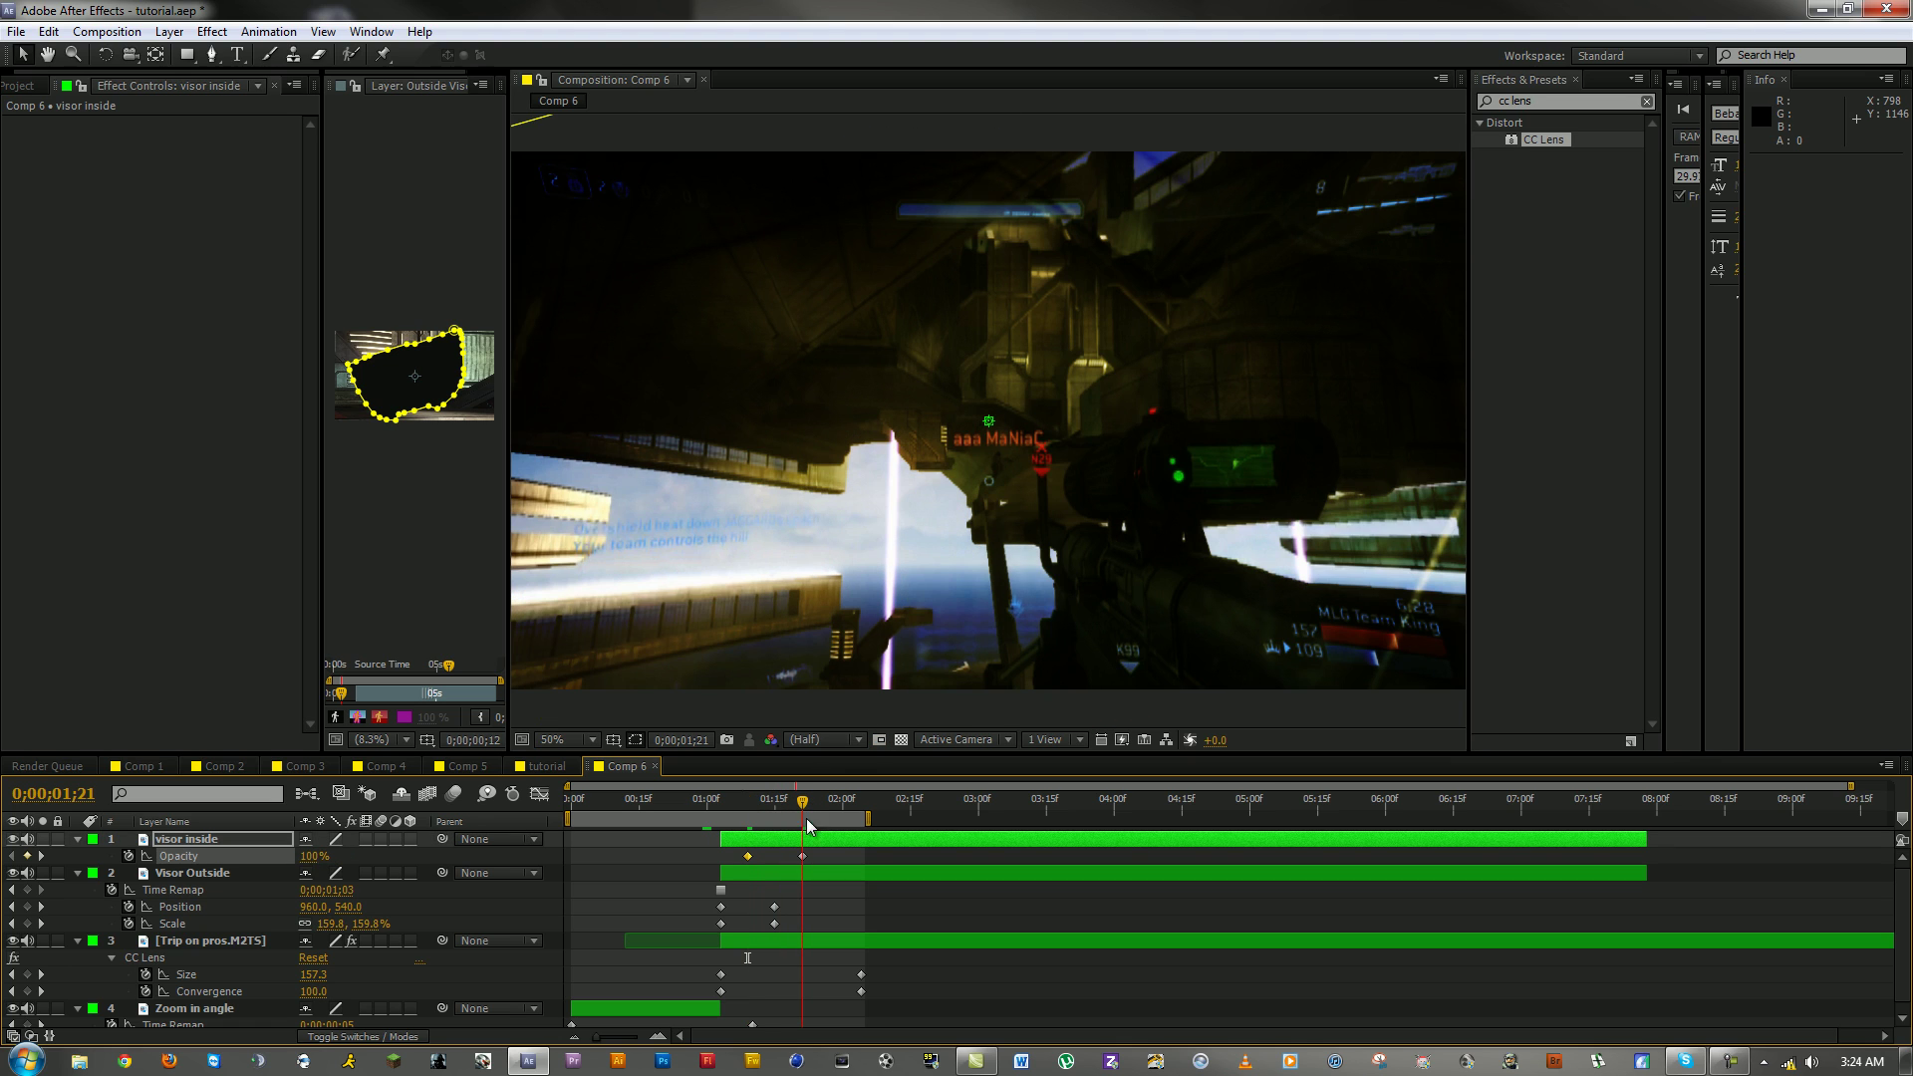
click(315, 857)
text(0)
key(Return)
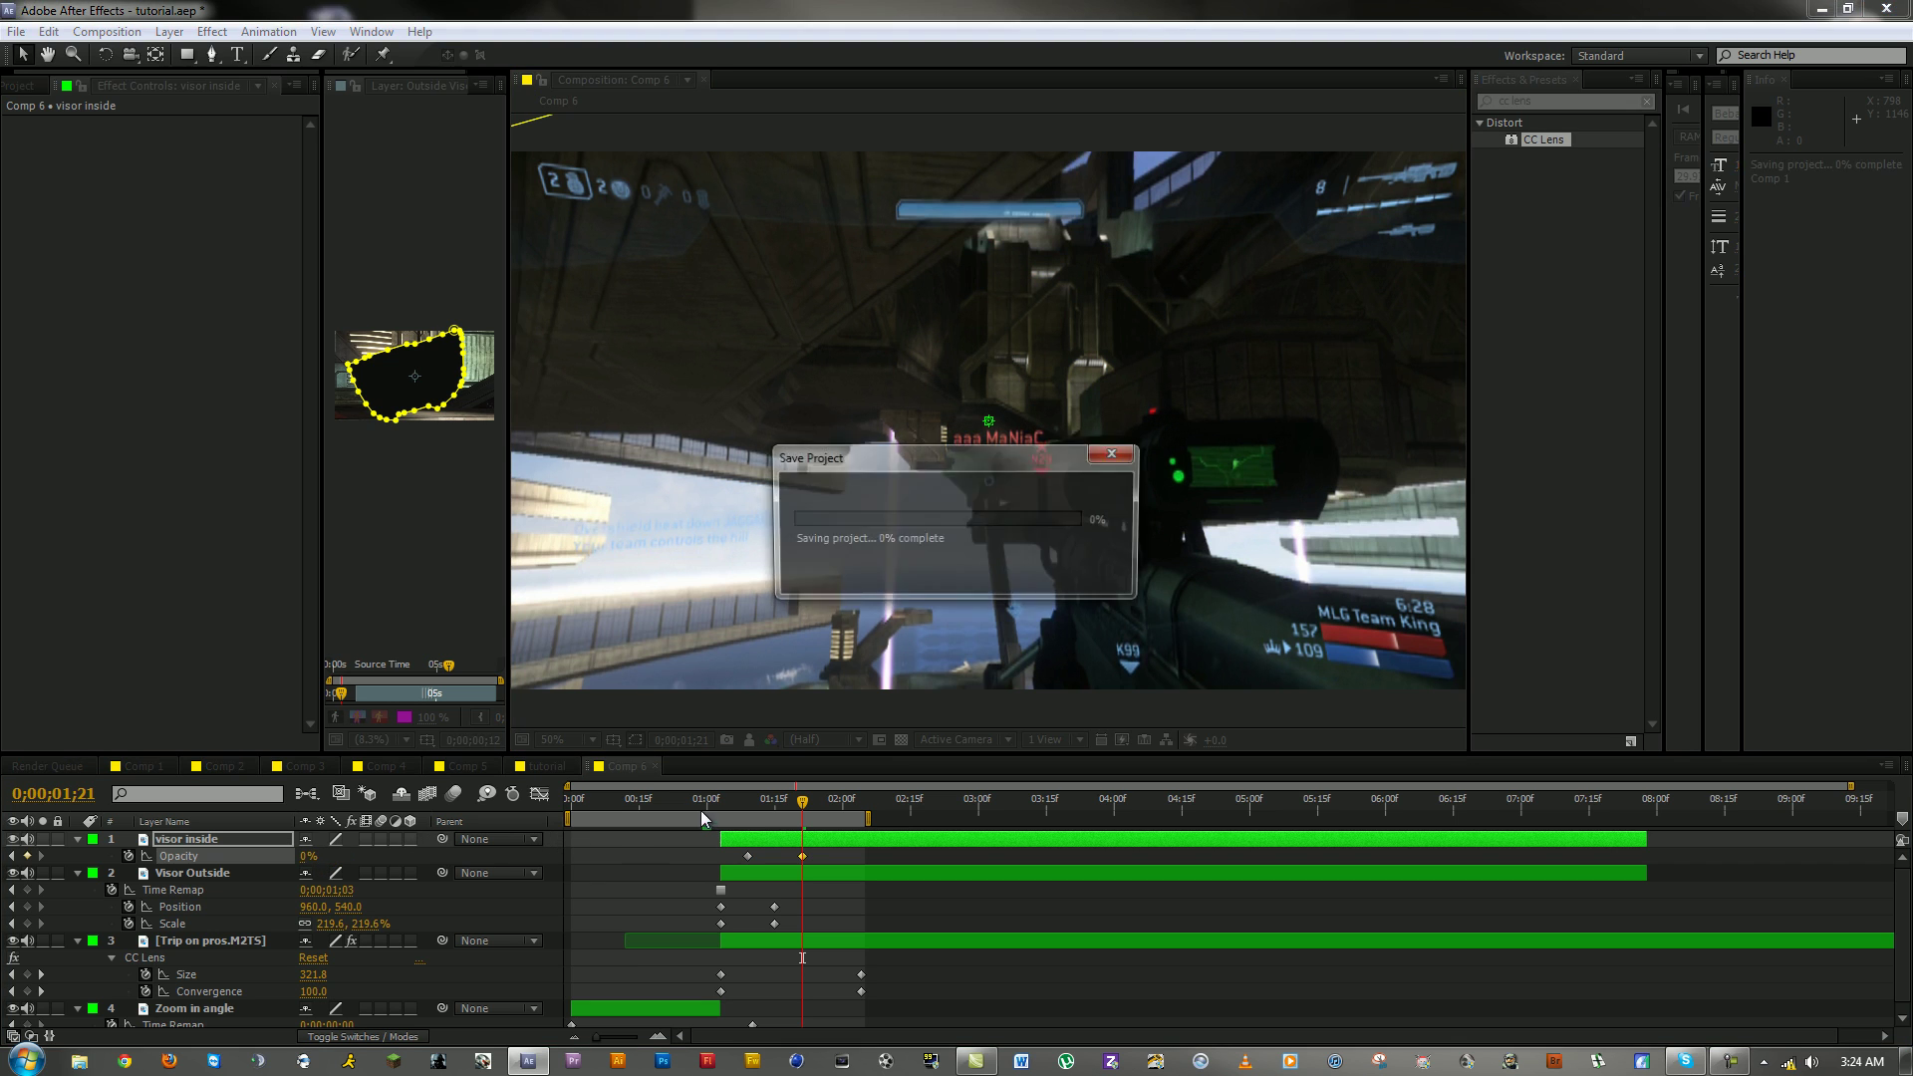
Step: Play back the visor fade from the visor inside layer's first frame, and check the cut around 0;00;01;03 frame by frame
key(i)
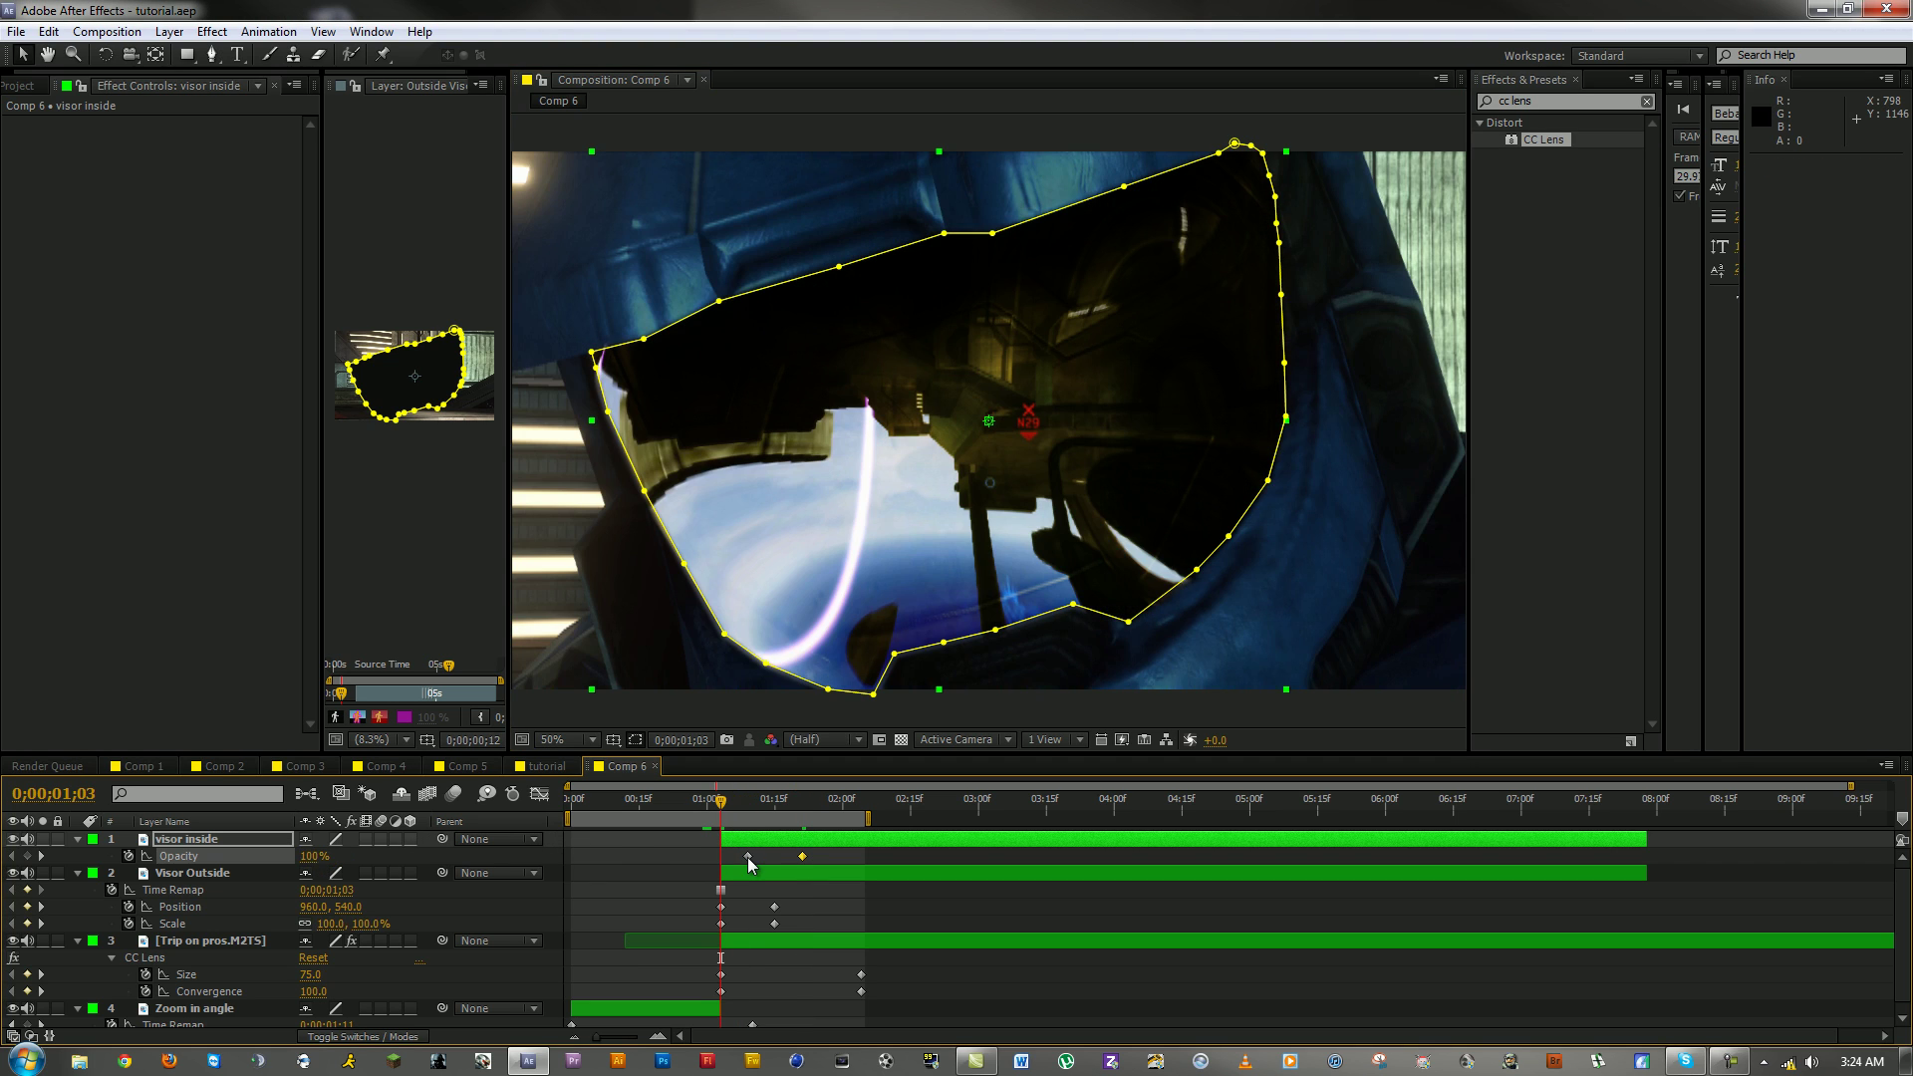
key(space)
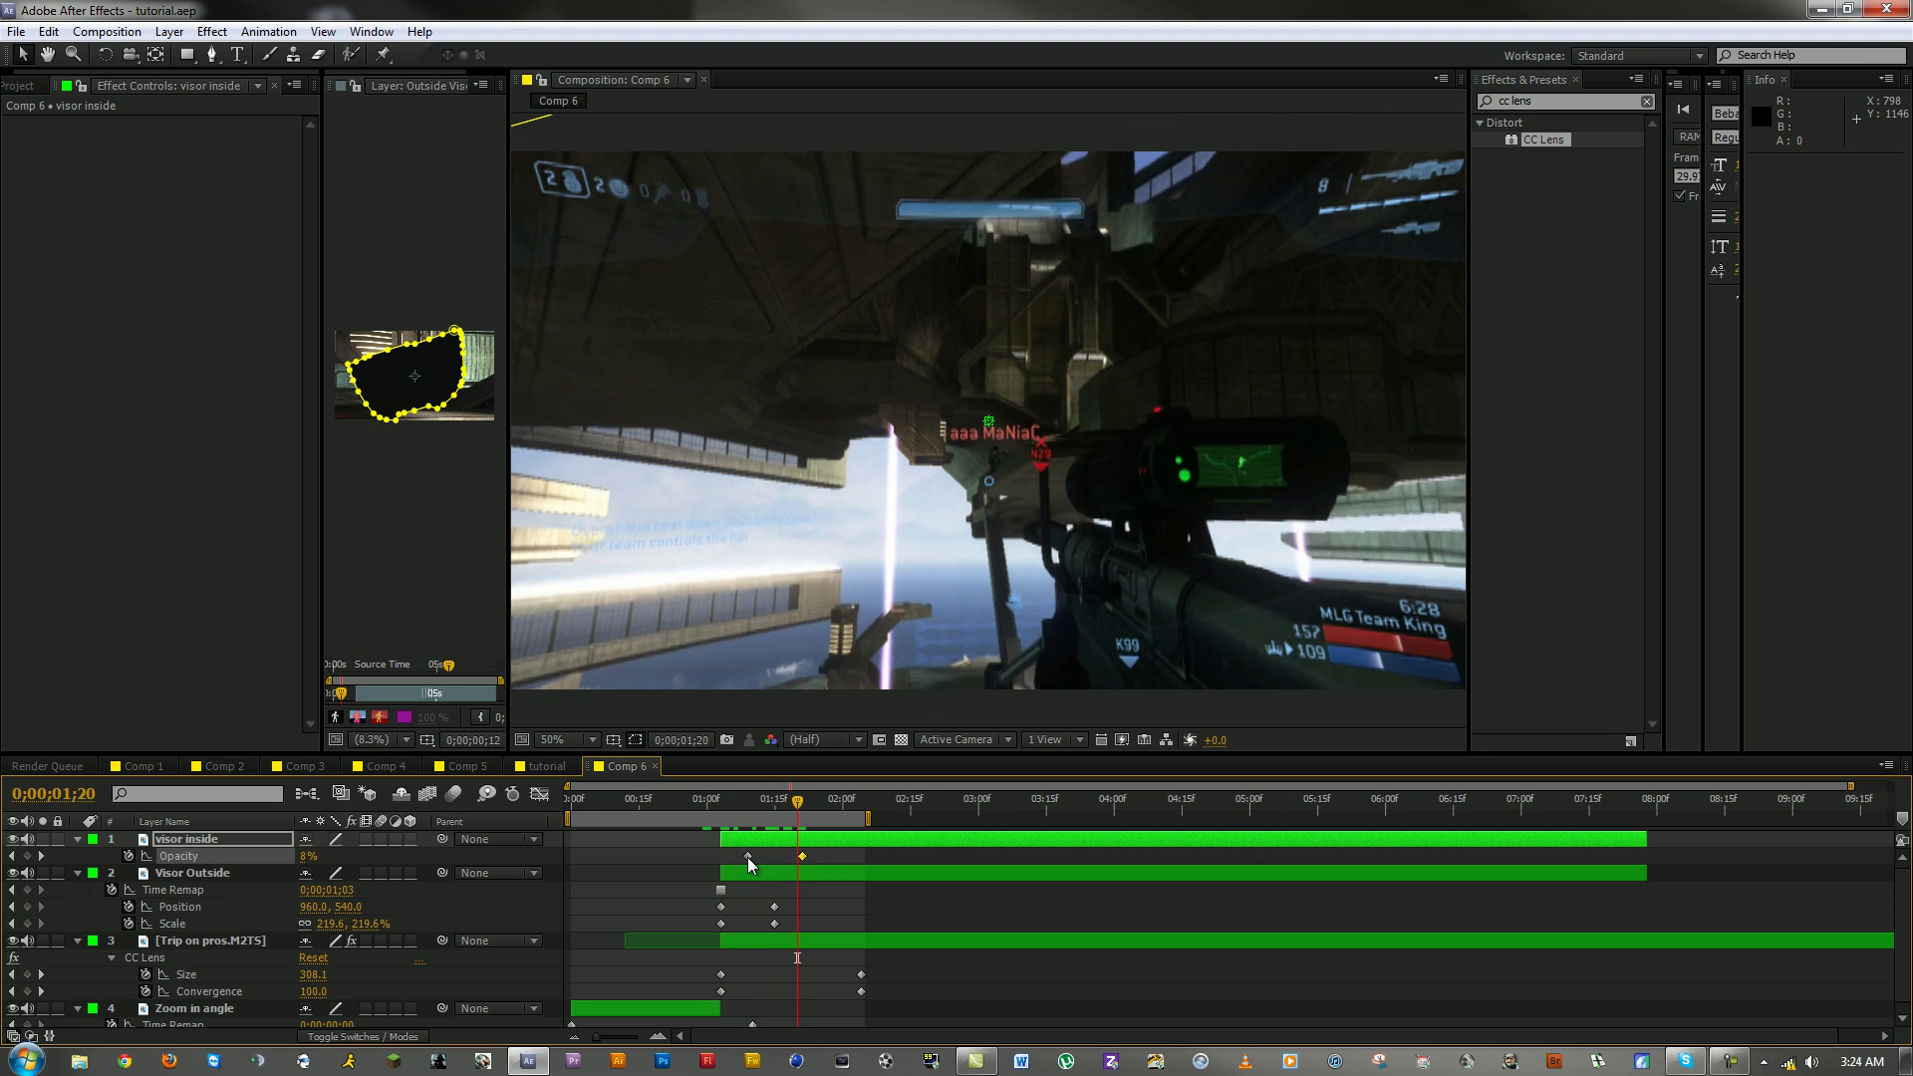
key(space)
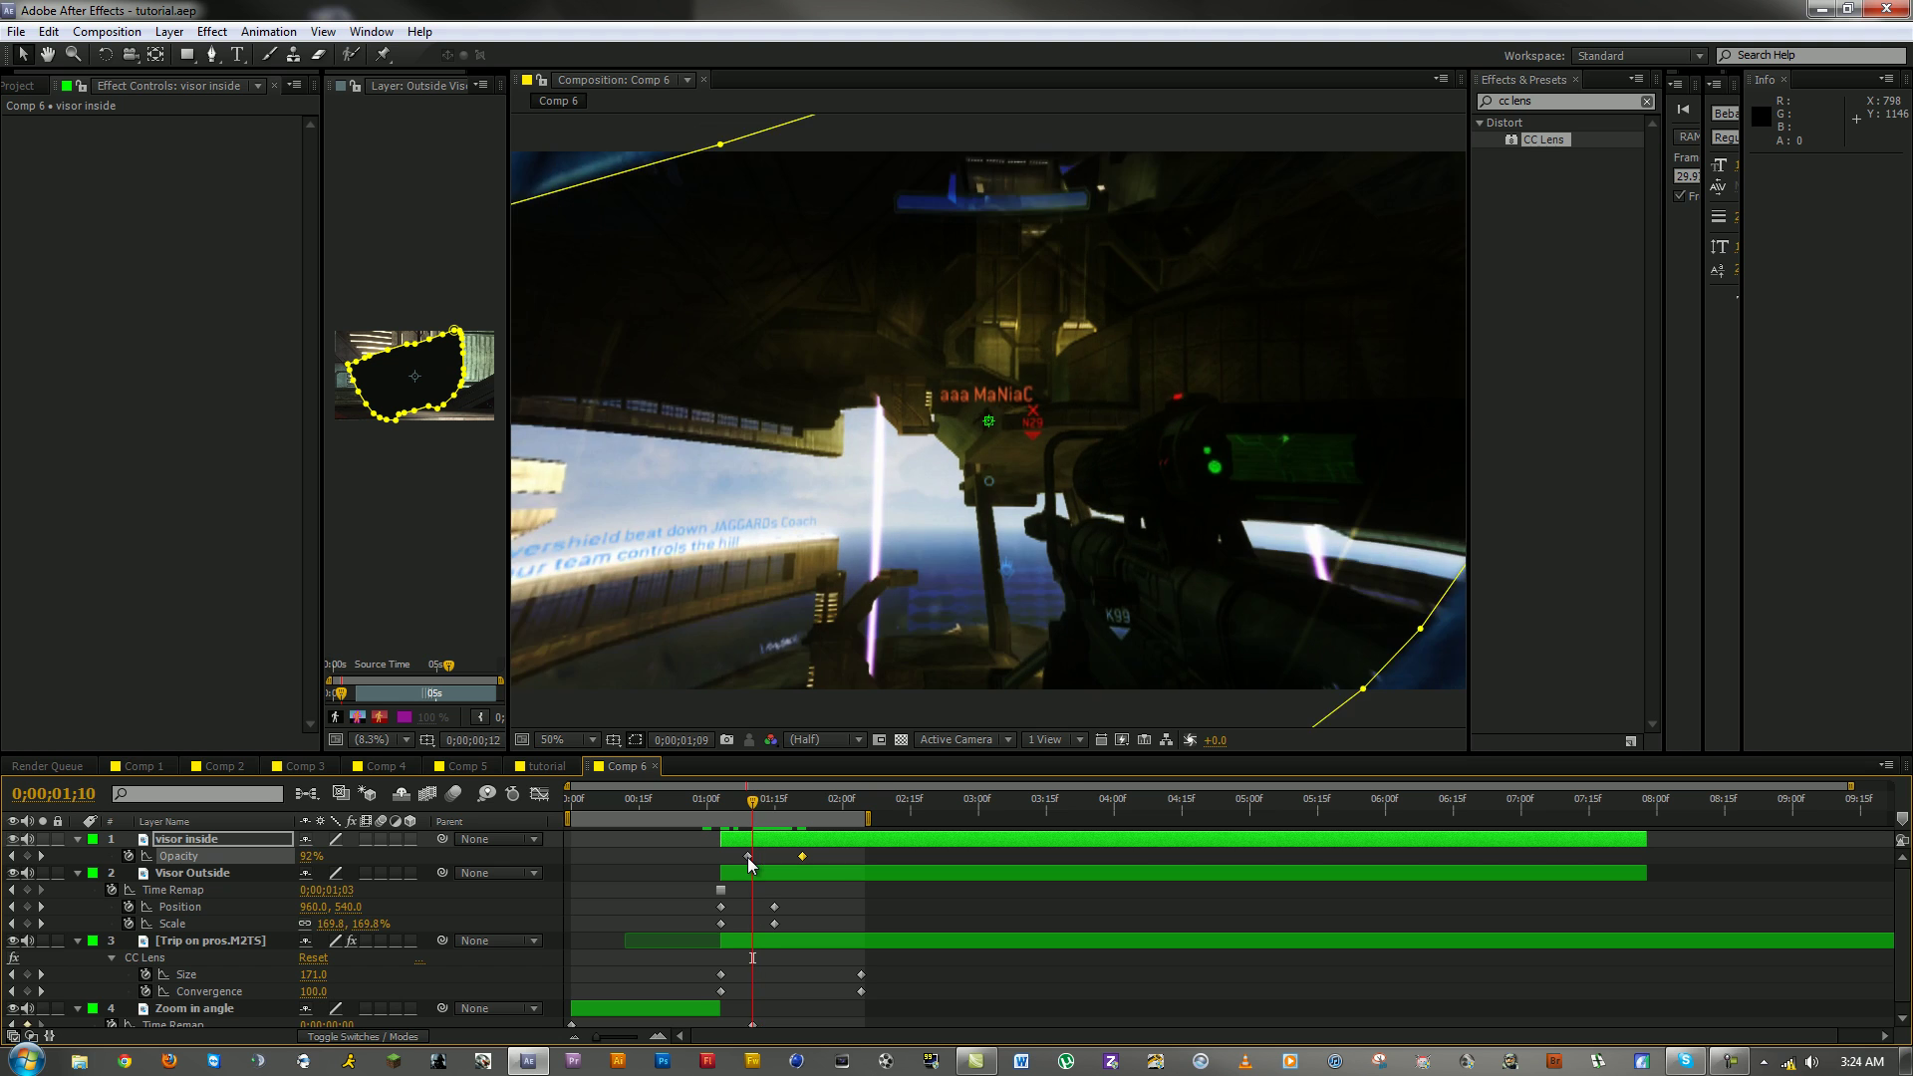
key(Page_Up)
key(Page_Up)
key(Page_Up)
key(Page_Up)
key(Page_Up)
key(Page_Up)
key(Page_Up)
key(Page_Up)
key(Page_Up)
key(Page_Up)
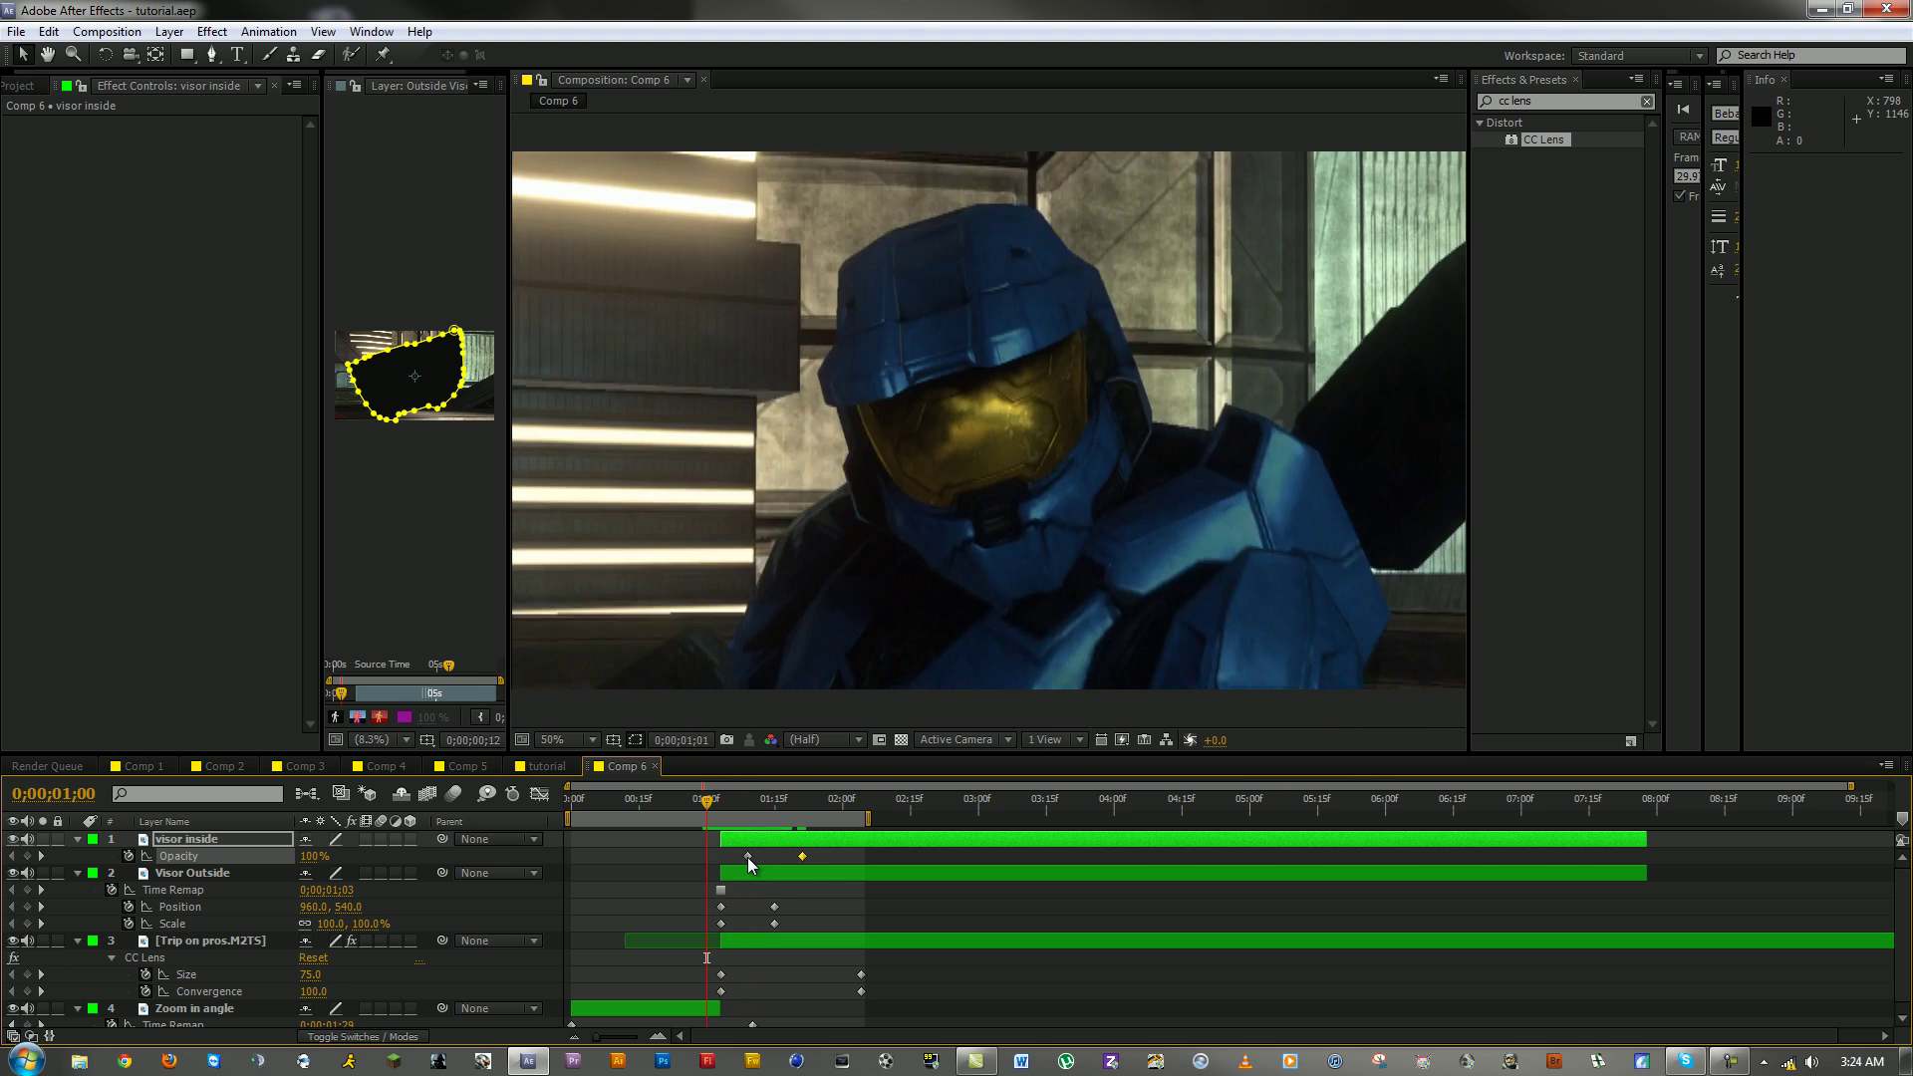
key(Page_Down)
key(Page_Down)
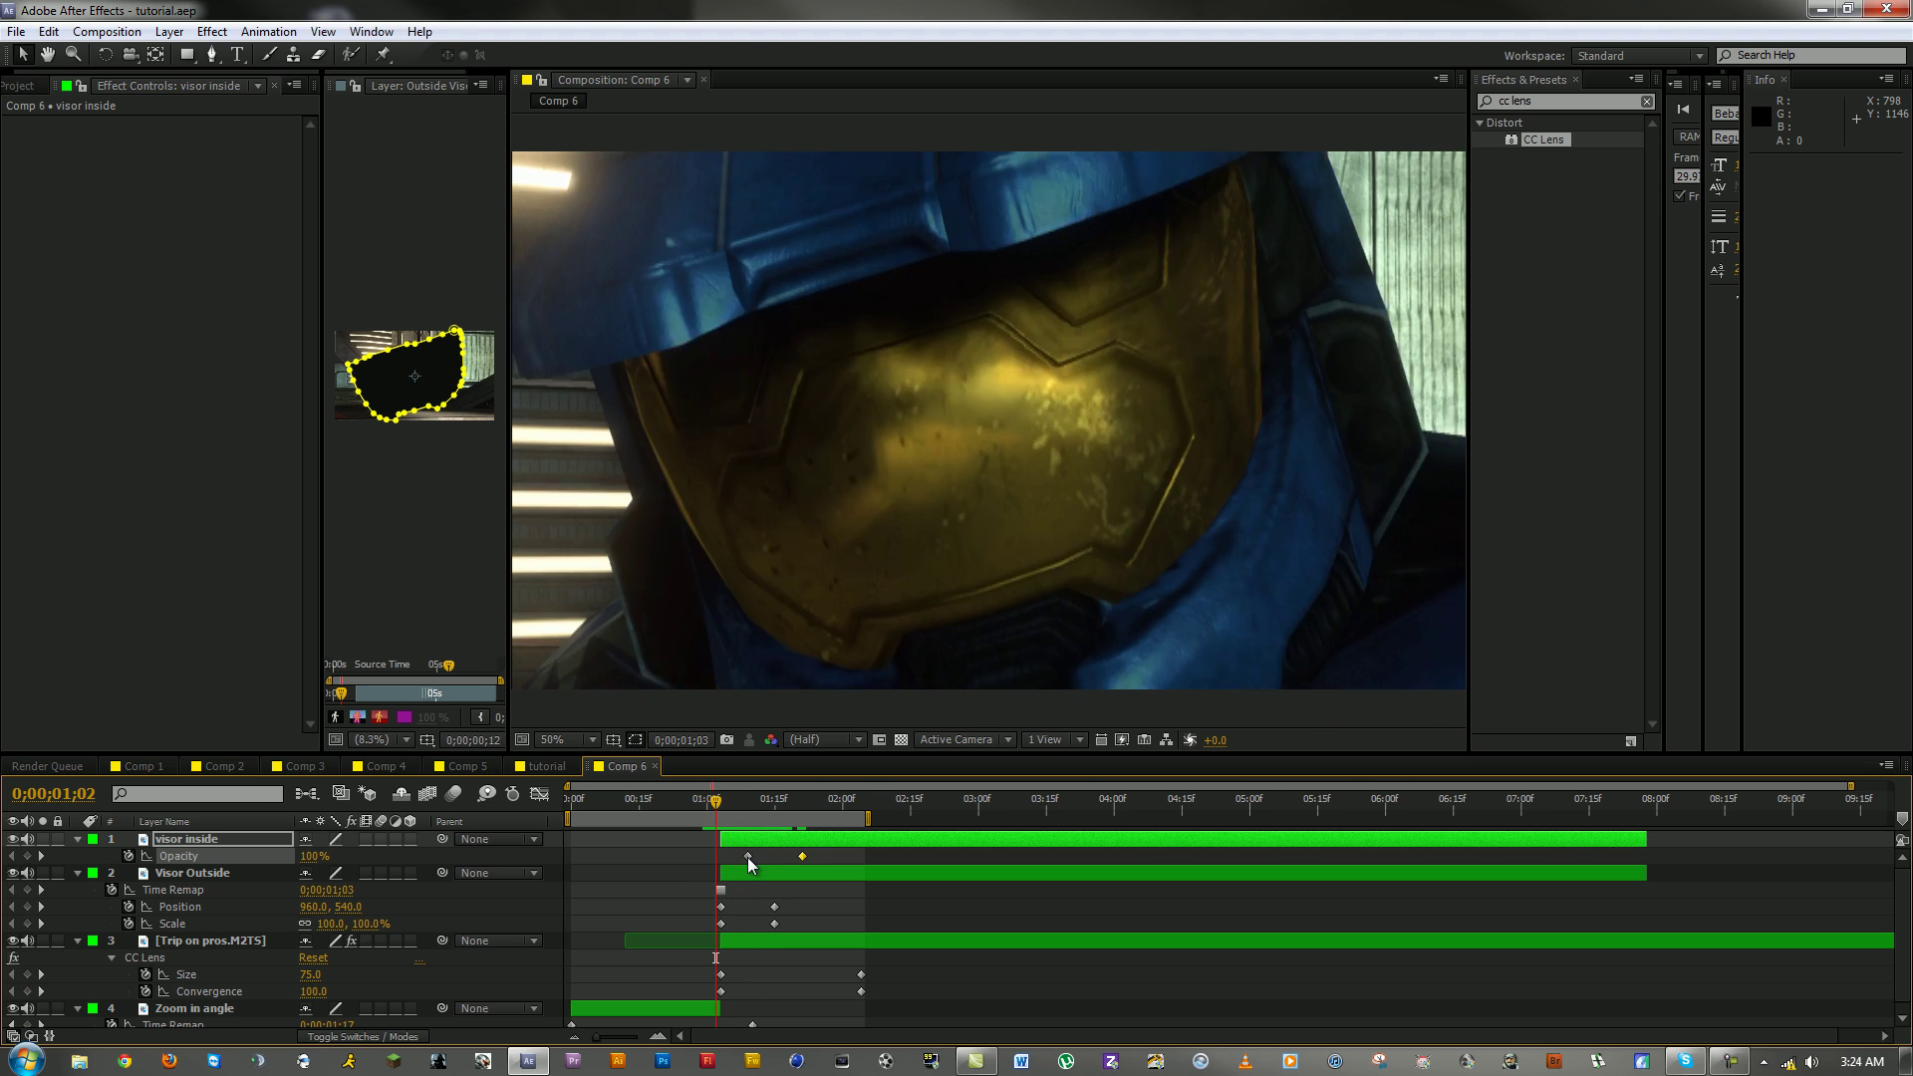
key(Page_Down)
key(Page_Up)
key(Page_Down)
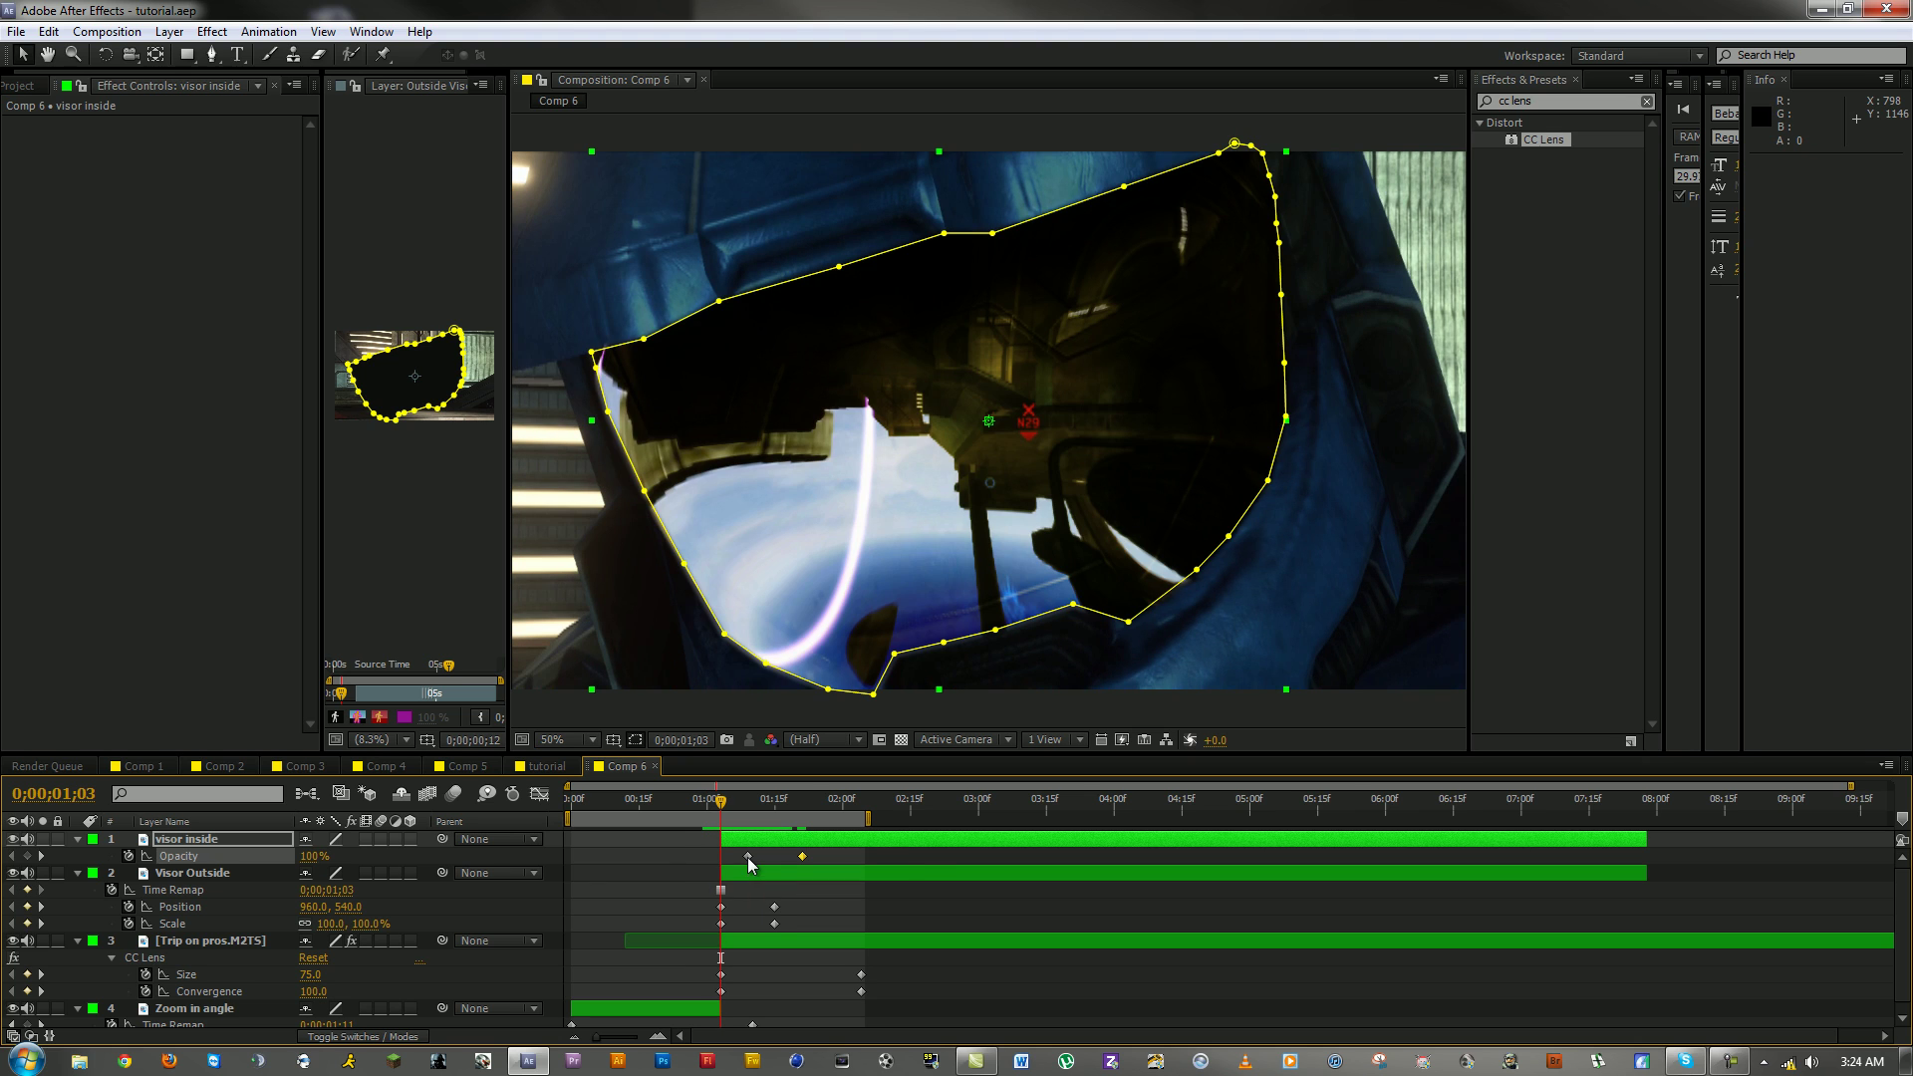
Step: Rename the Trip on pros.M2TS layer to gameplay, with the playhead at 0;00;01;11
scroll(925, 869, down, 1)
click(760, 801)
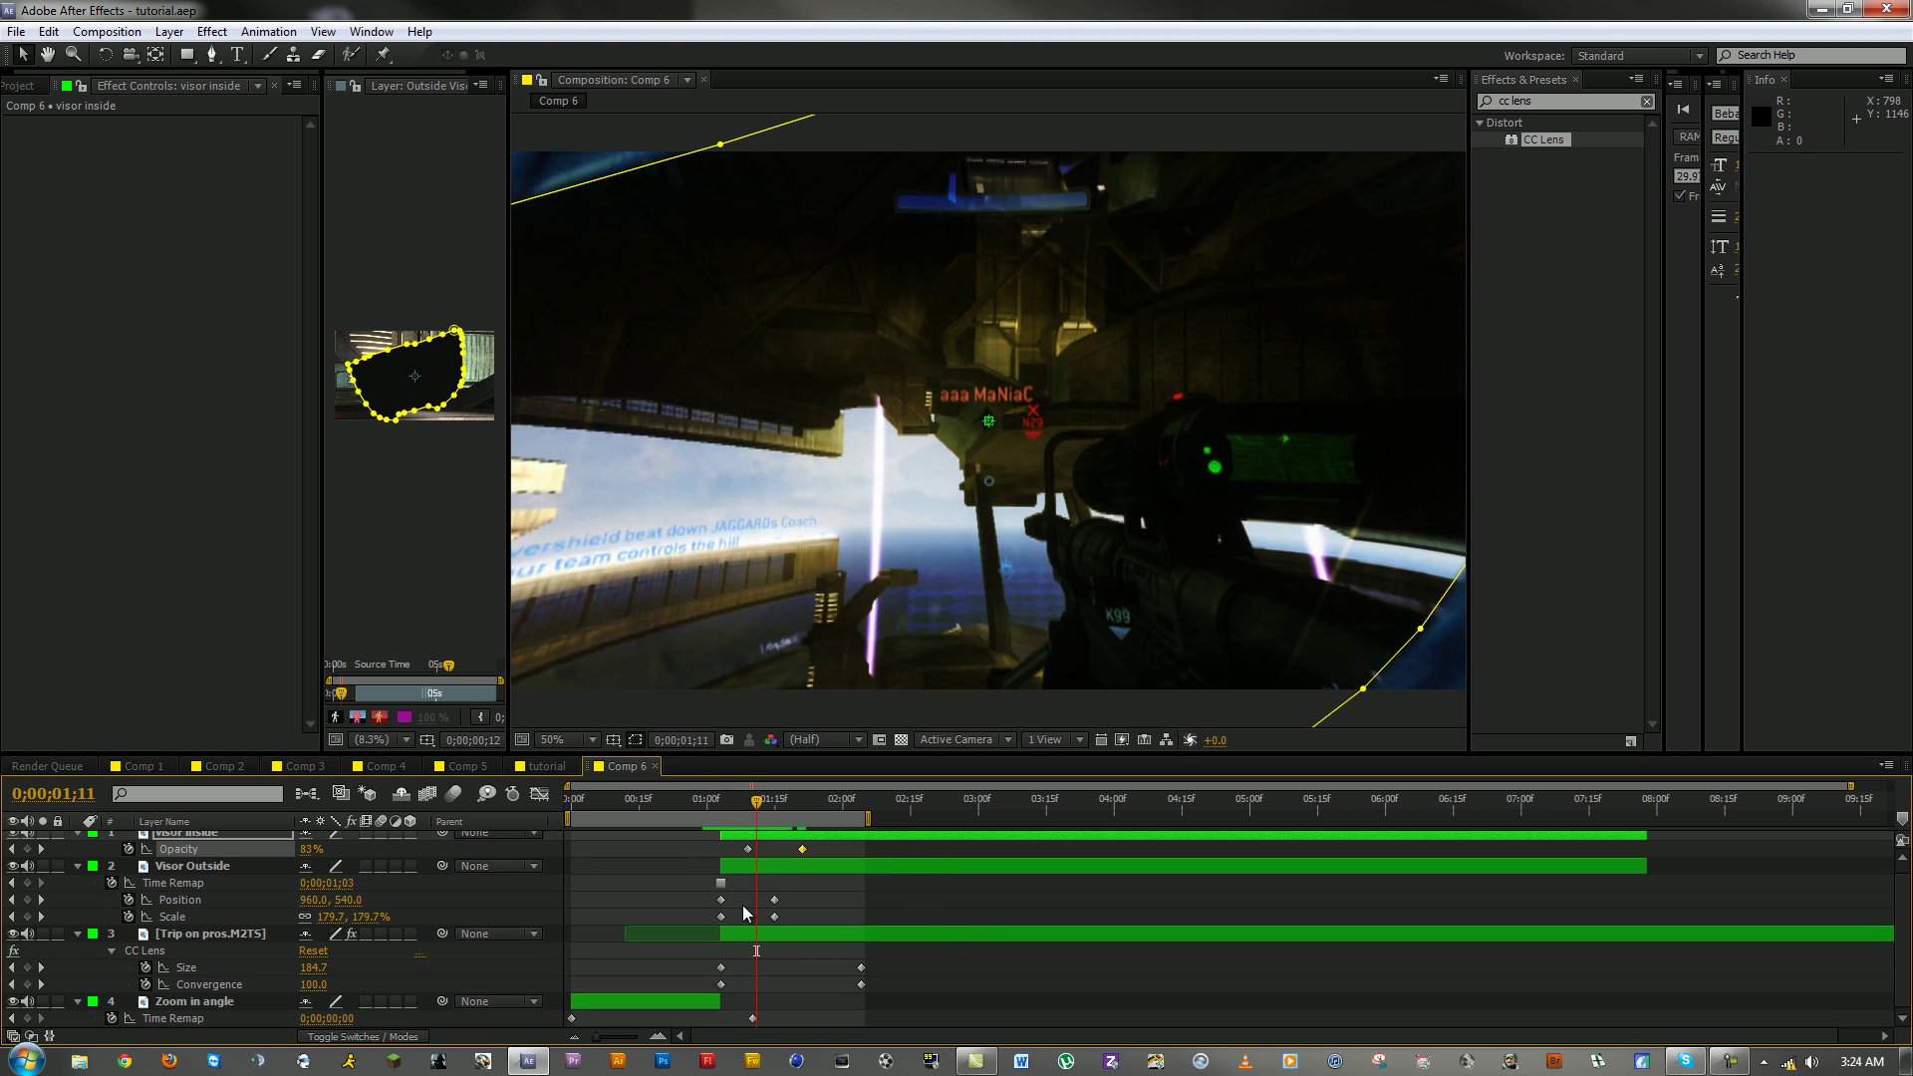
click(739, 931)
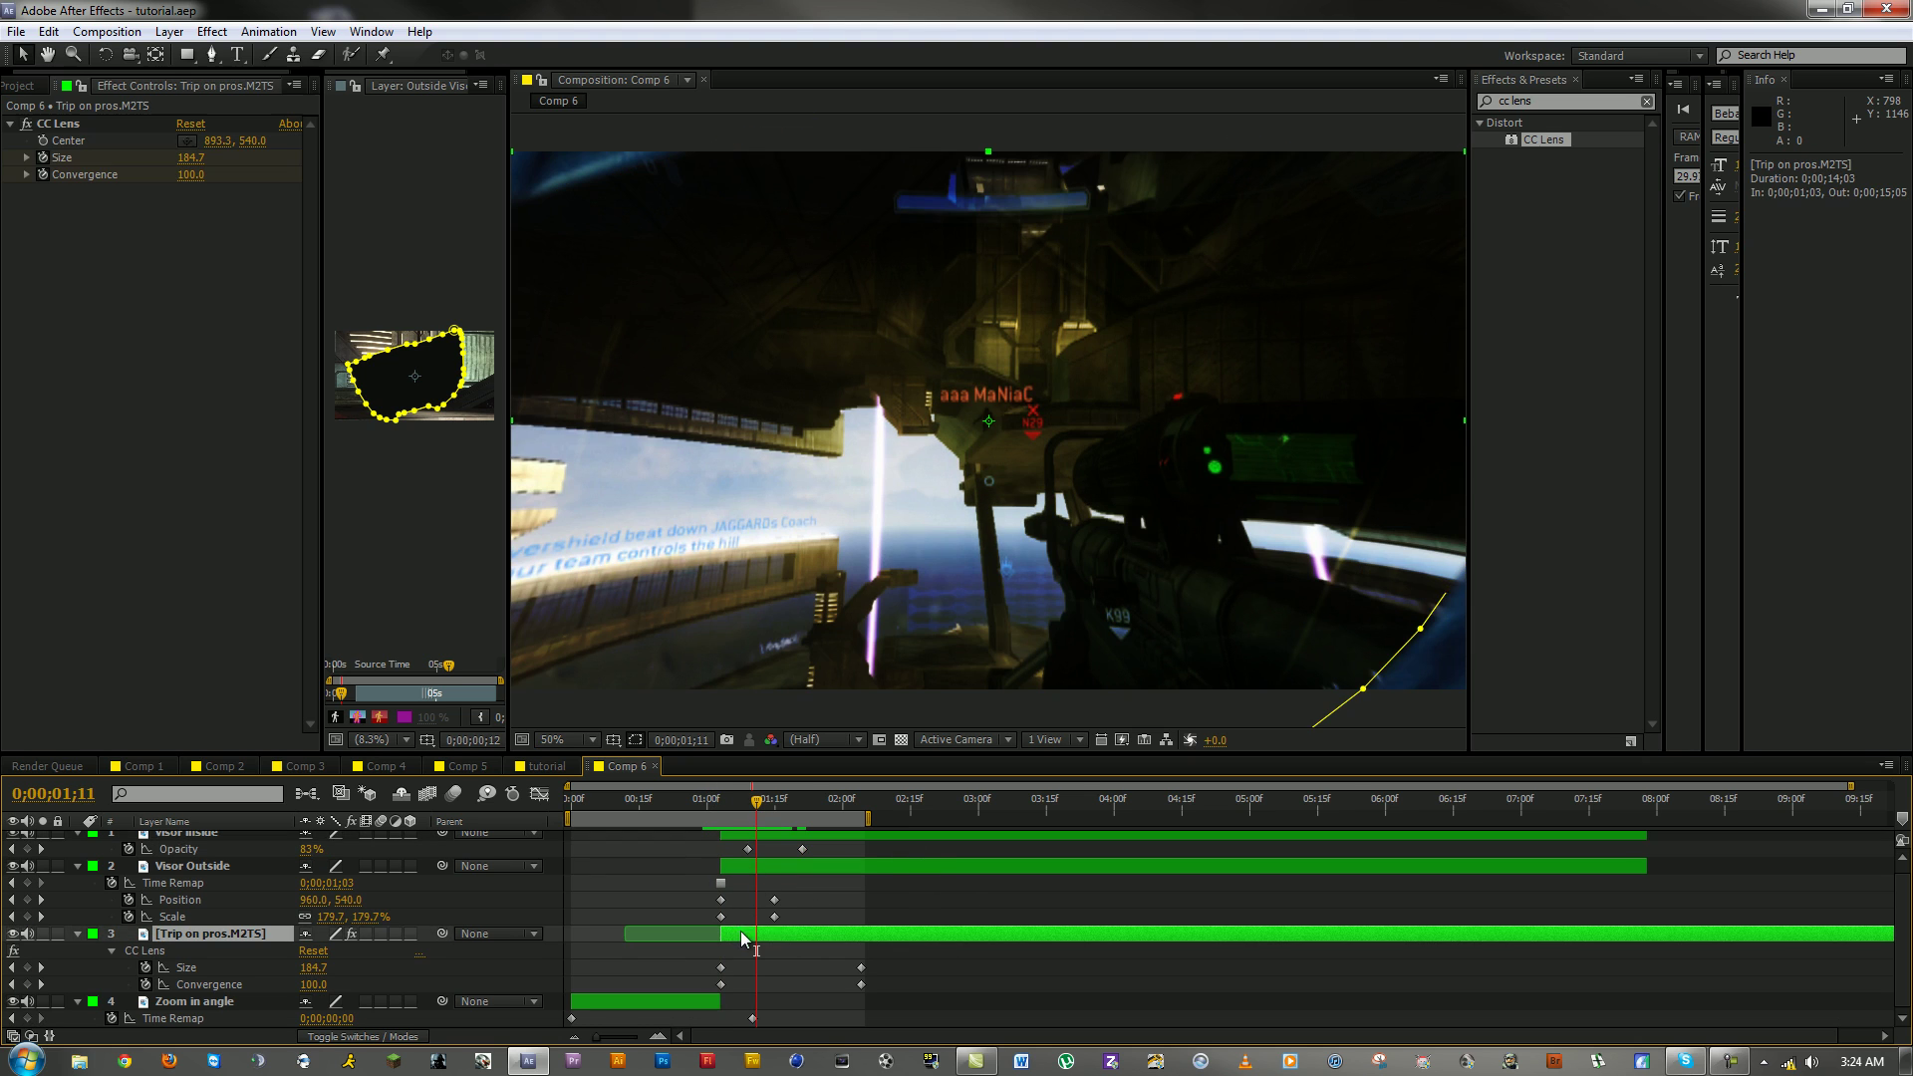
right_click(205, 930)
click(266, 917)
text(game)
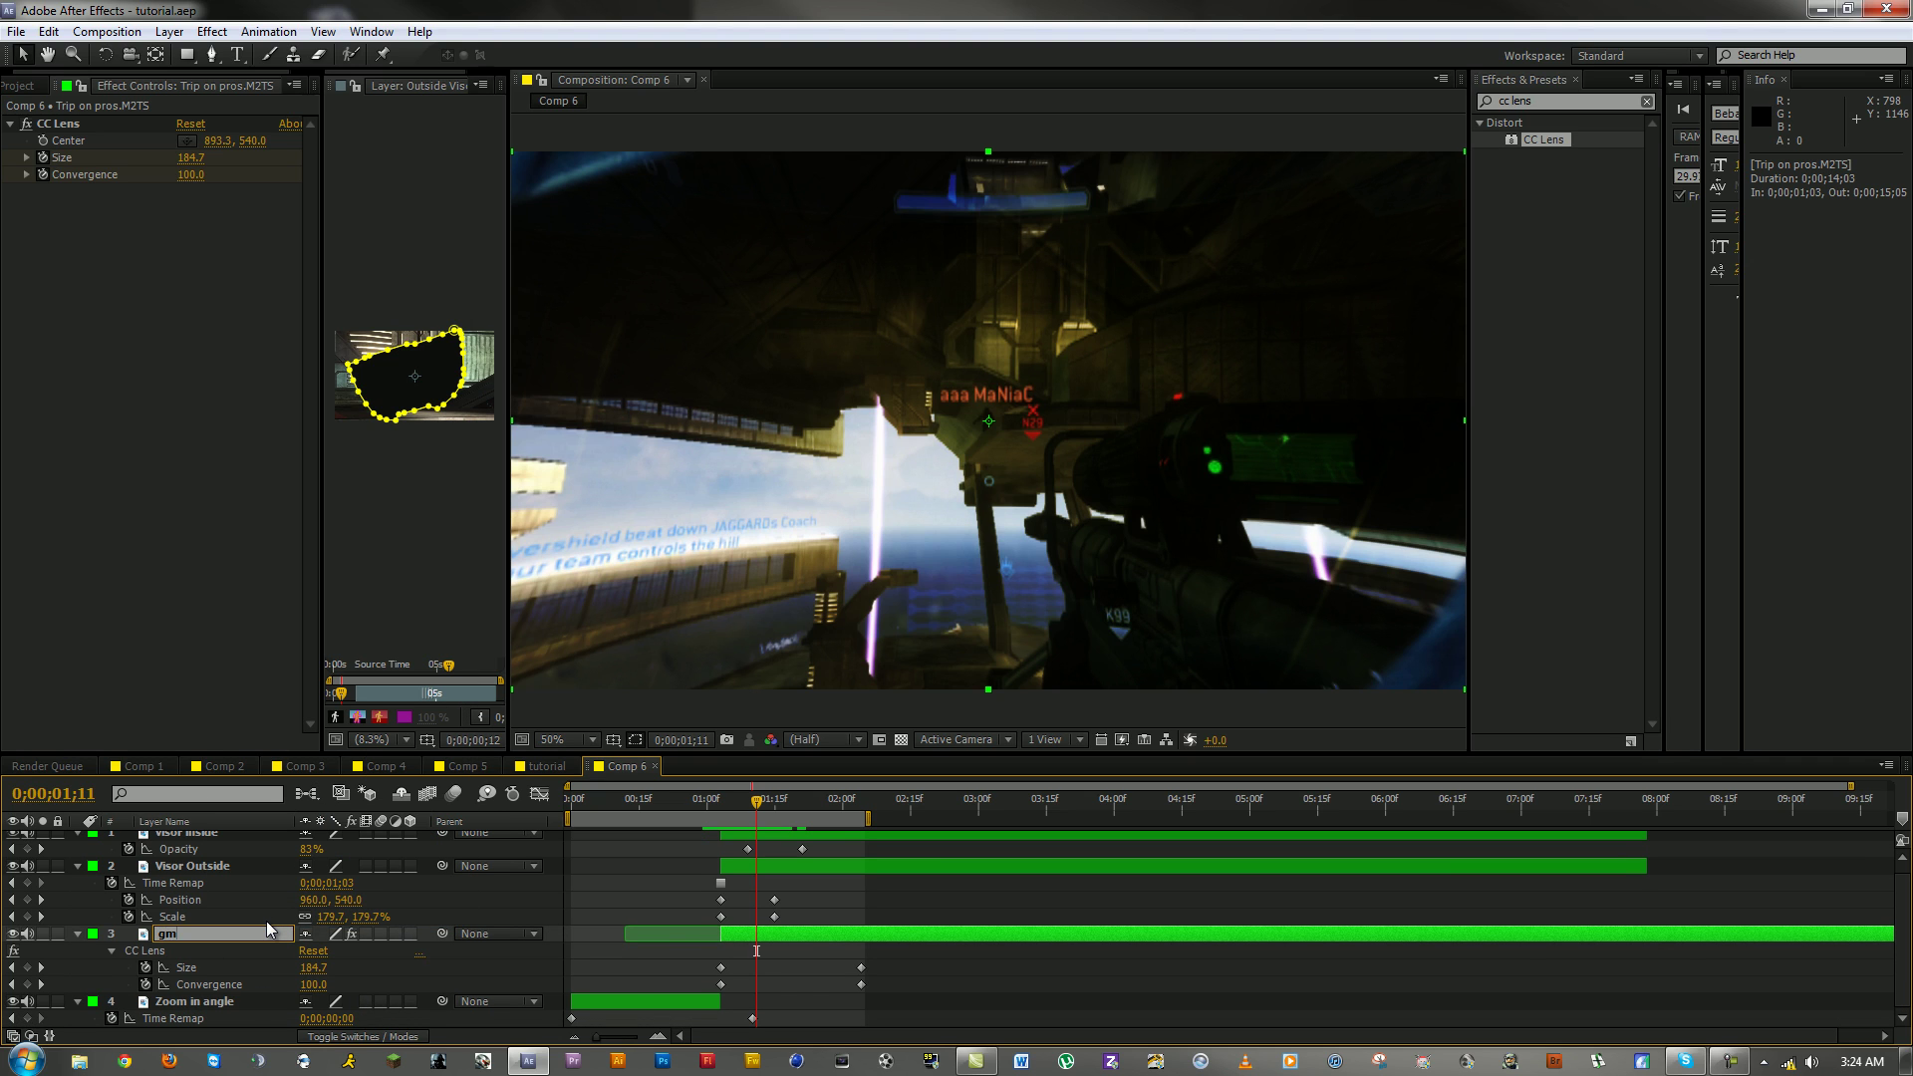
text(play)
key(Return)
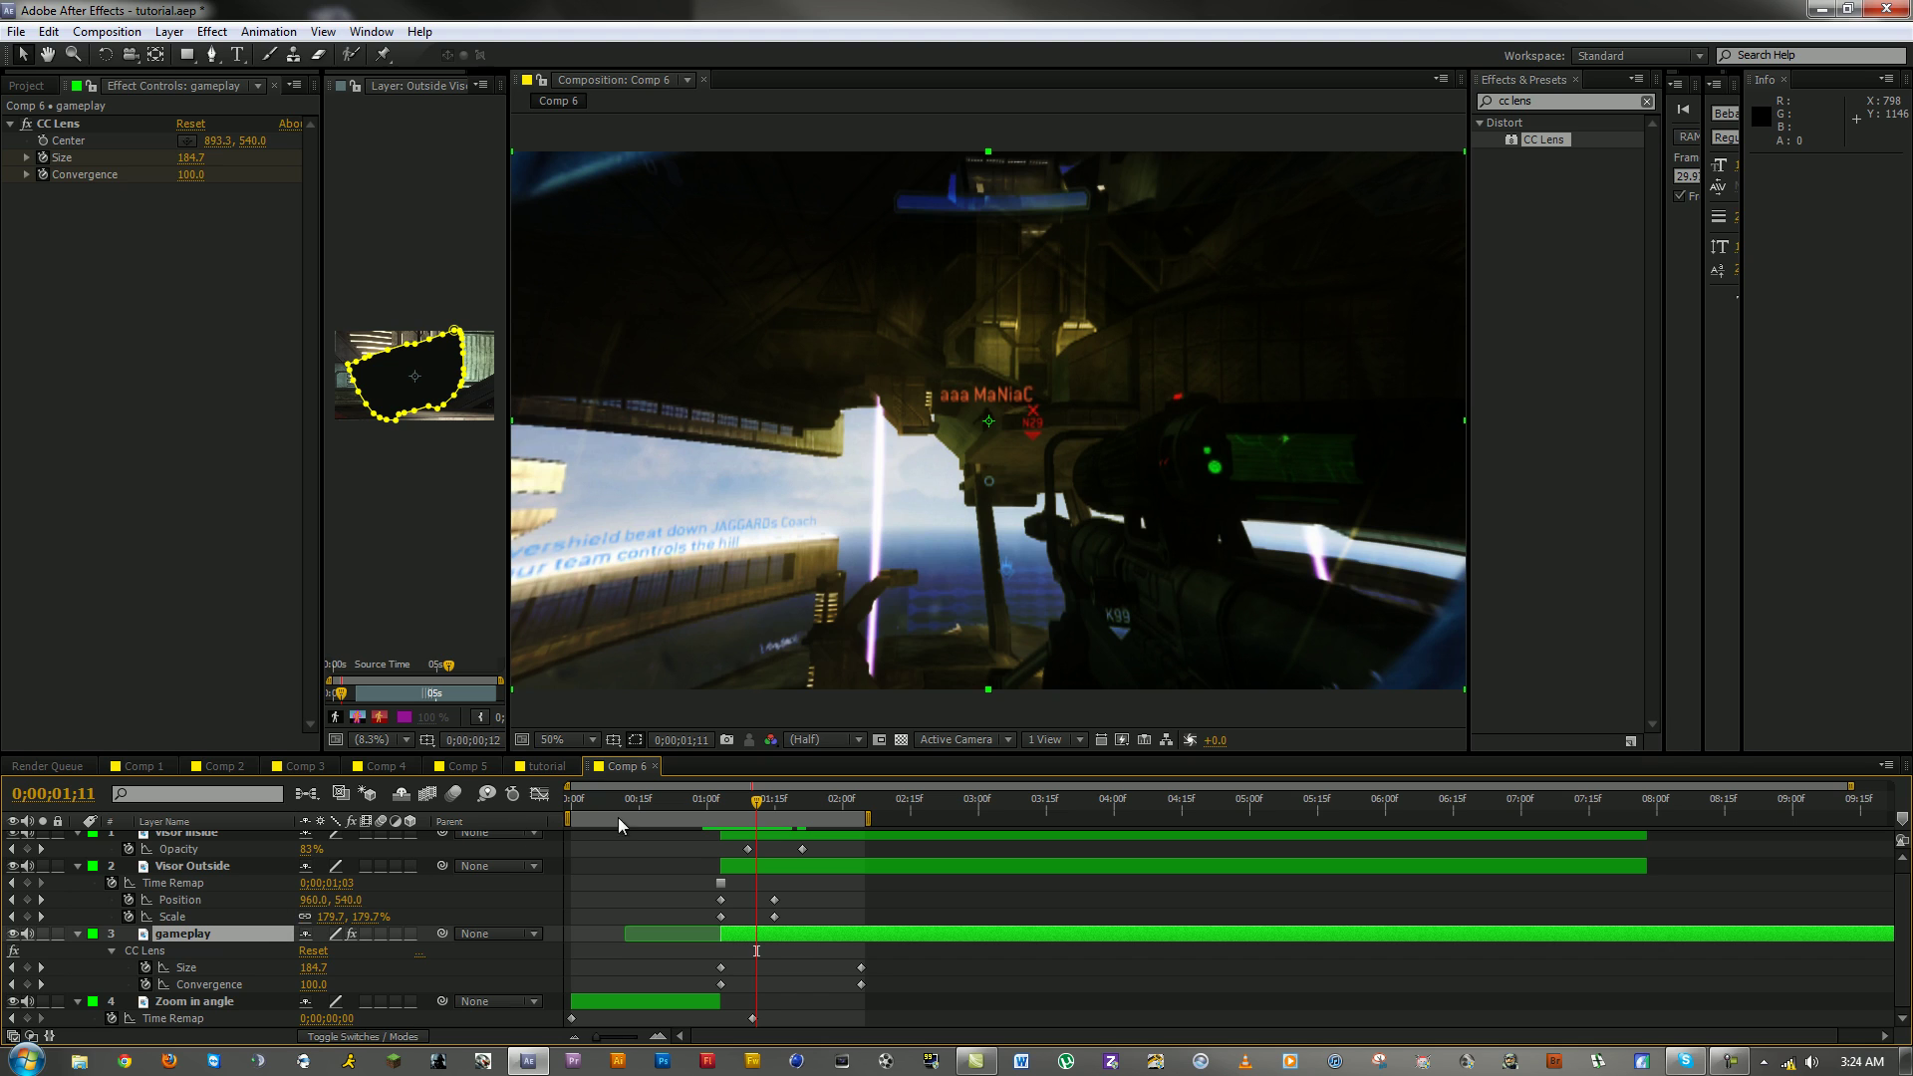
Step: Animate the gameplay layer's opacity with 100% keyframes placed at 0;00;01;03 and 0;00;01;10
right_click(769, 945)
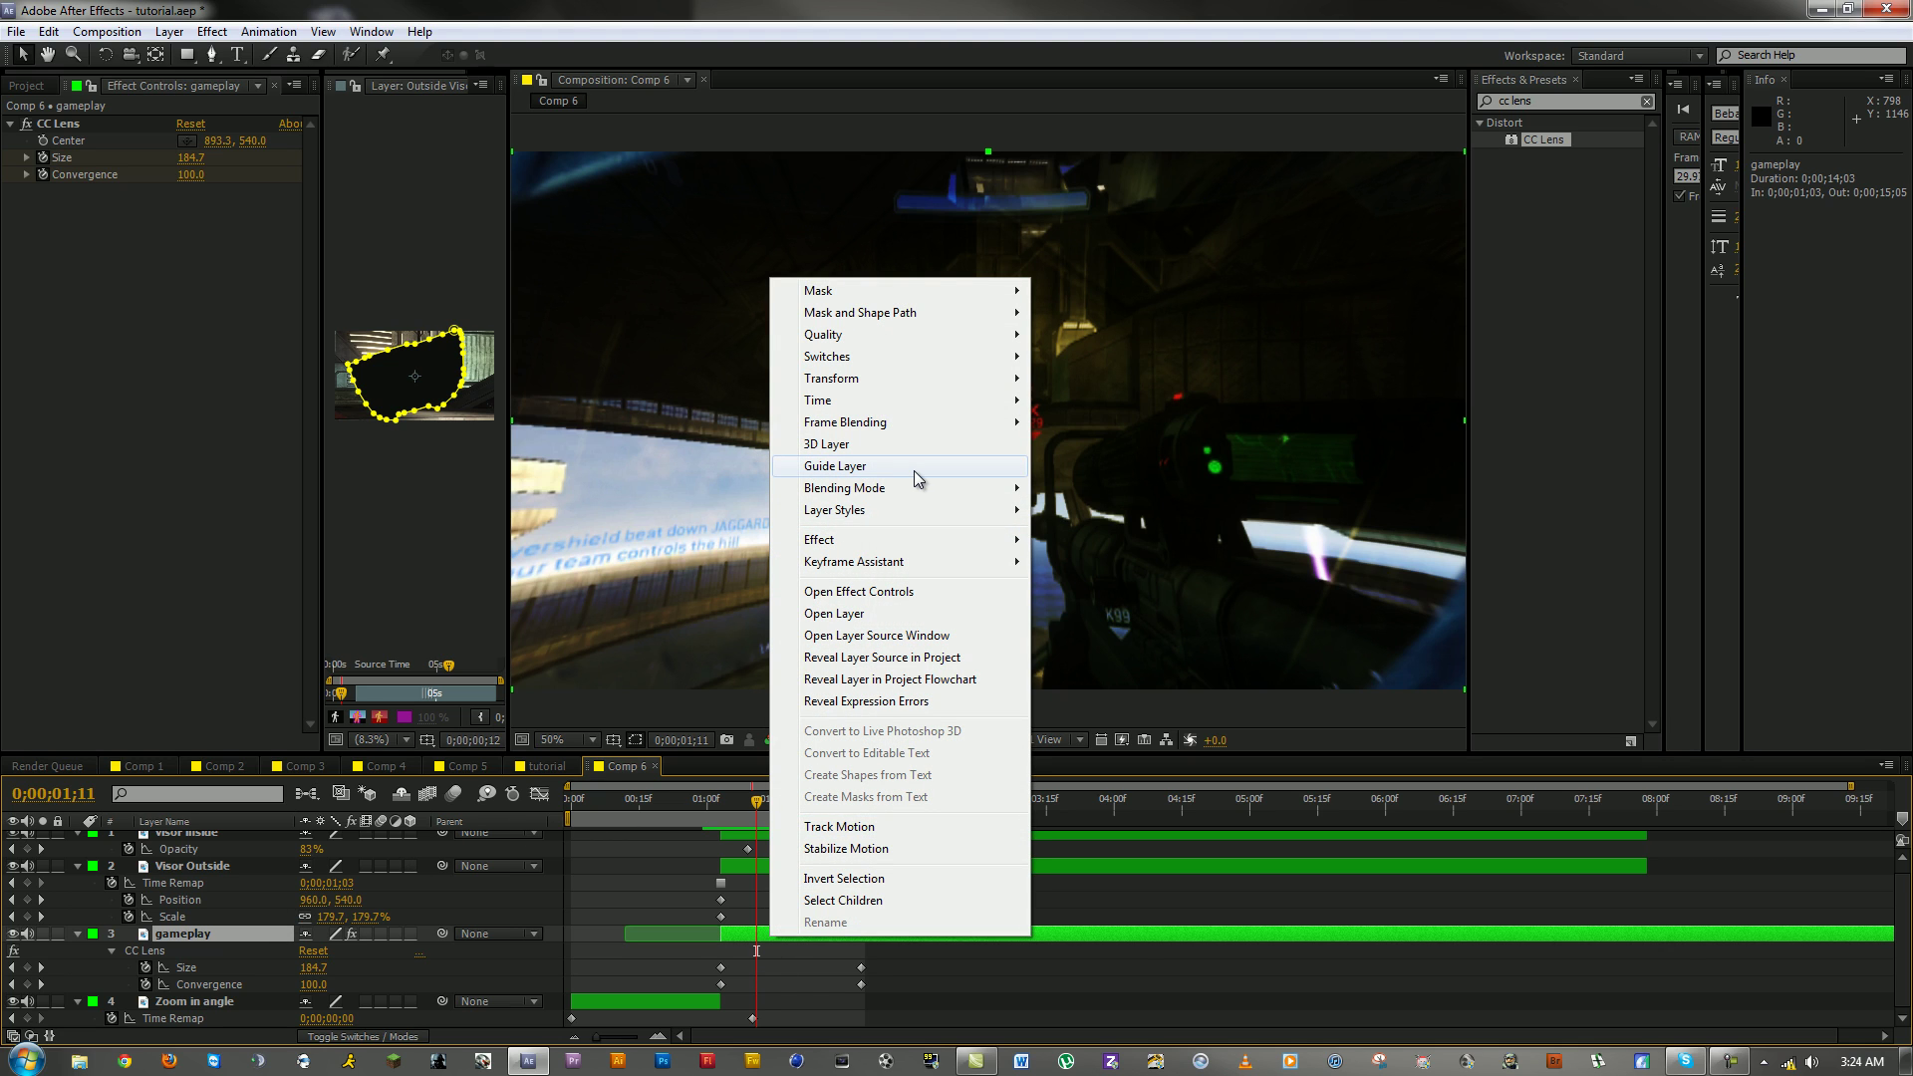
click(737, 930)
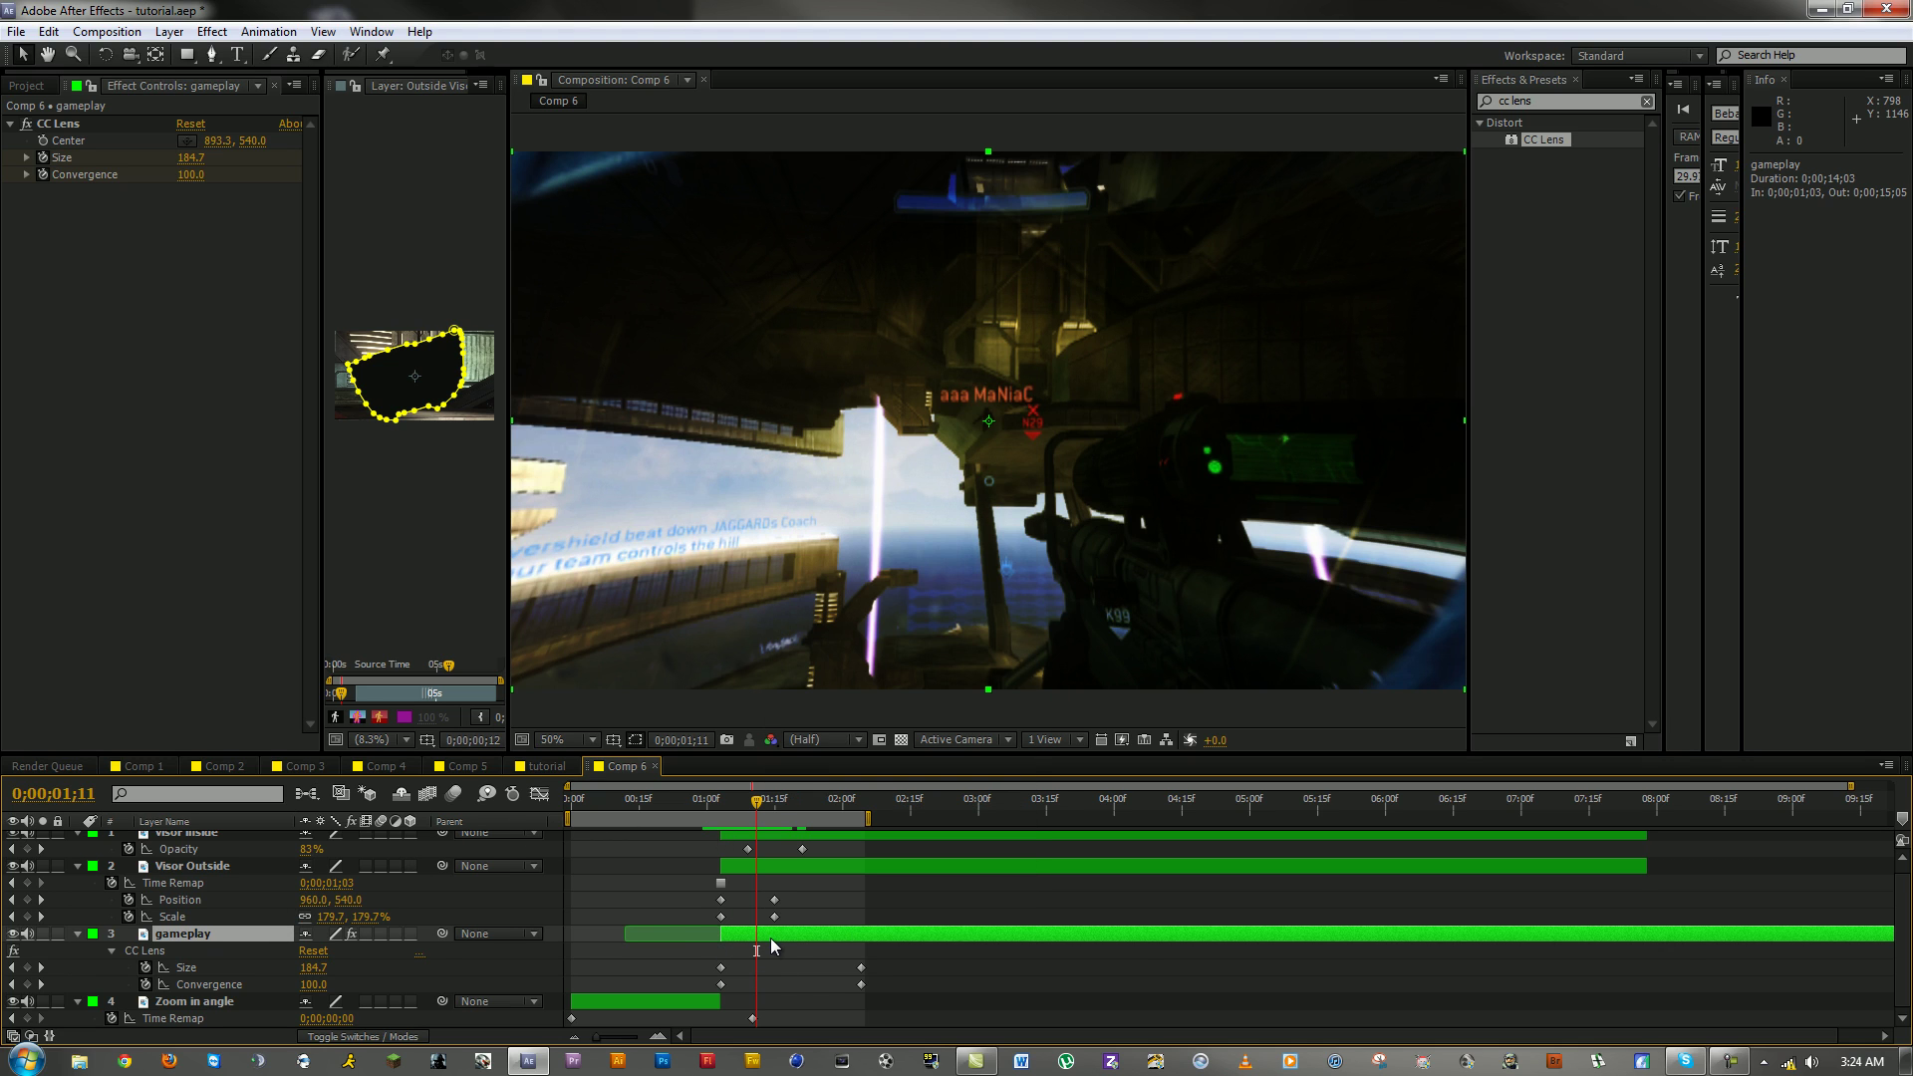
key(t)
click(129, 957)
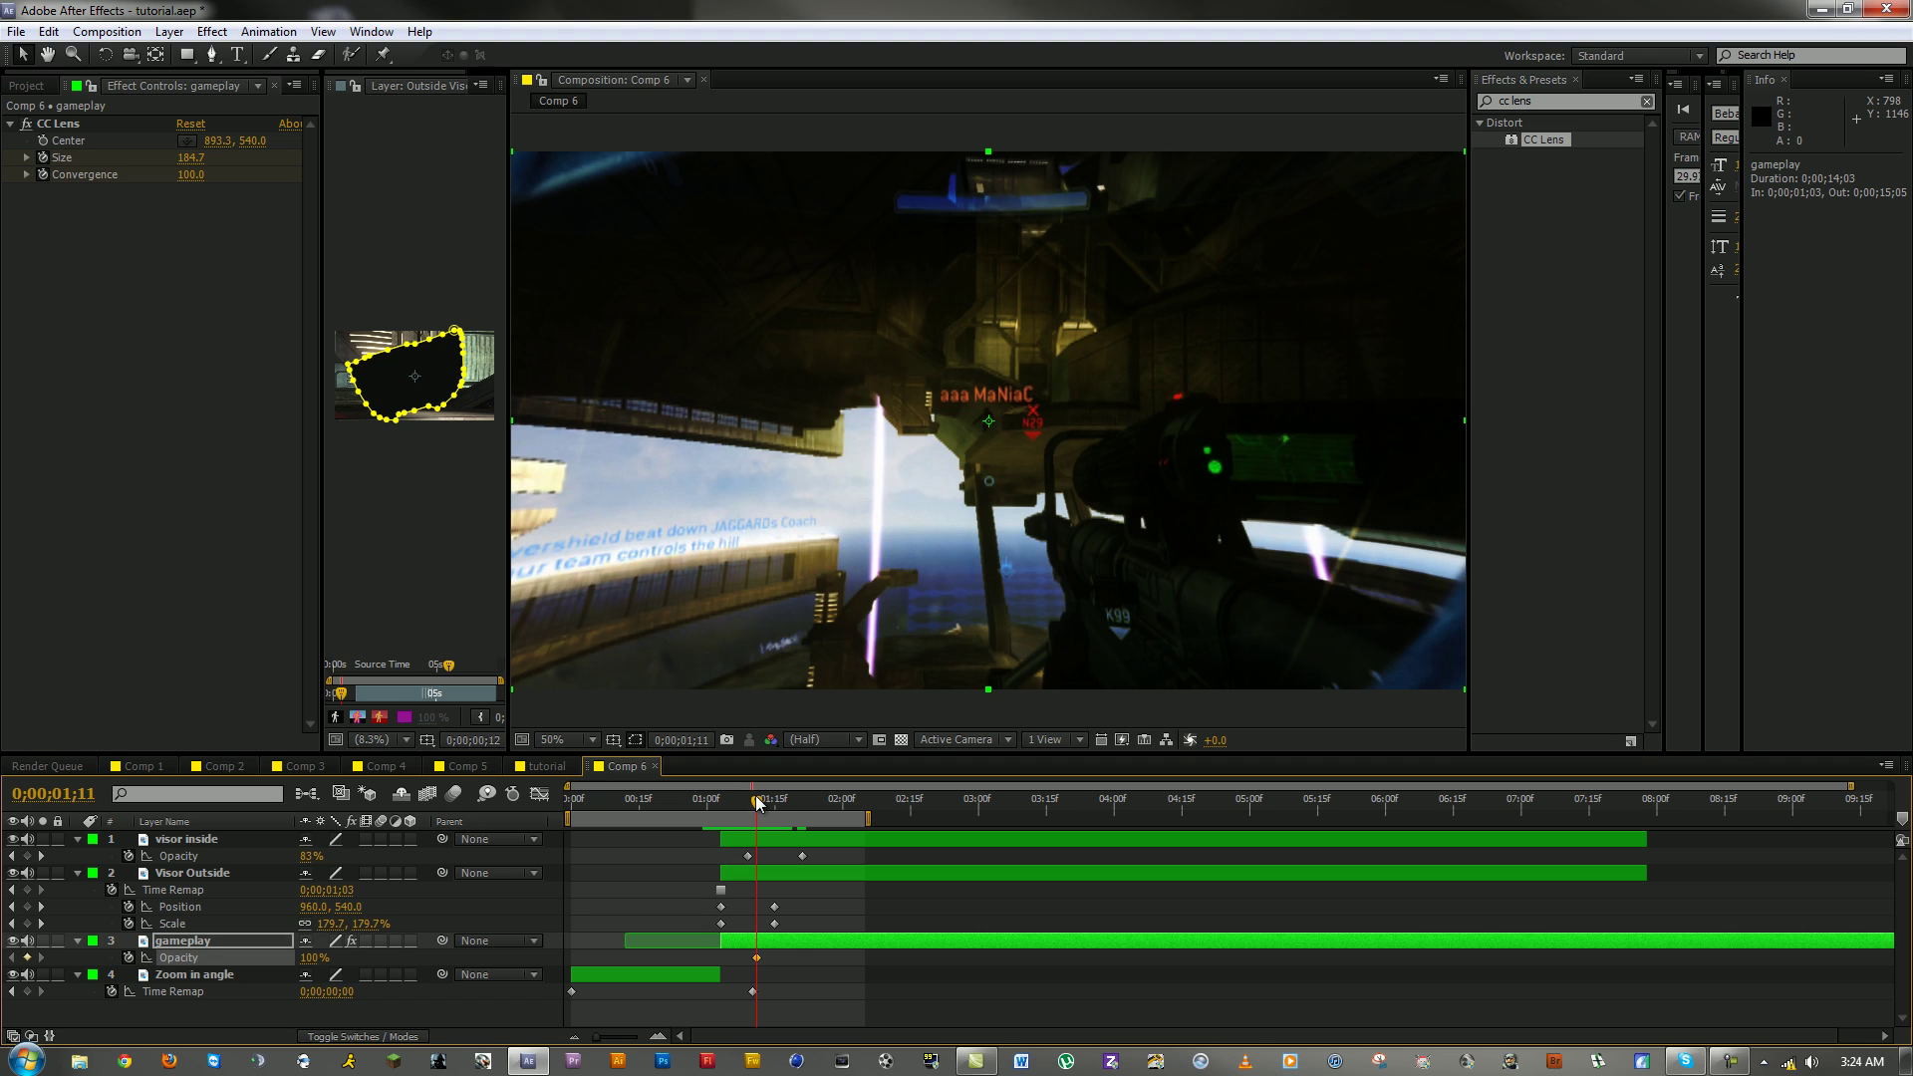
drag(729, 804, 743, 808)
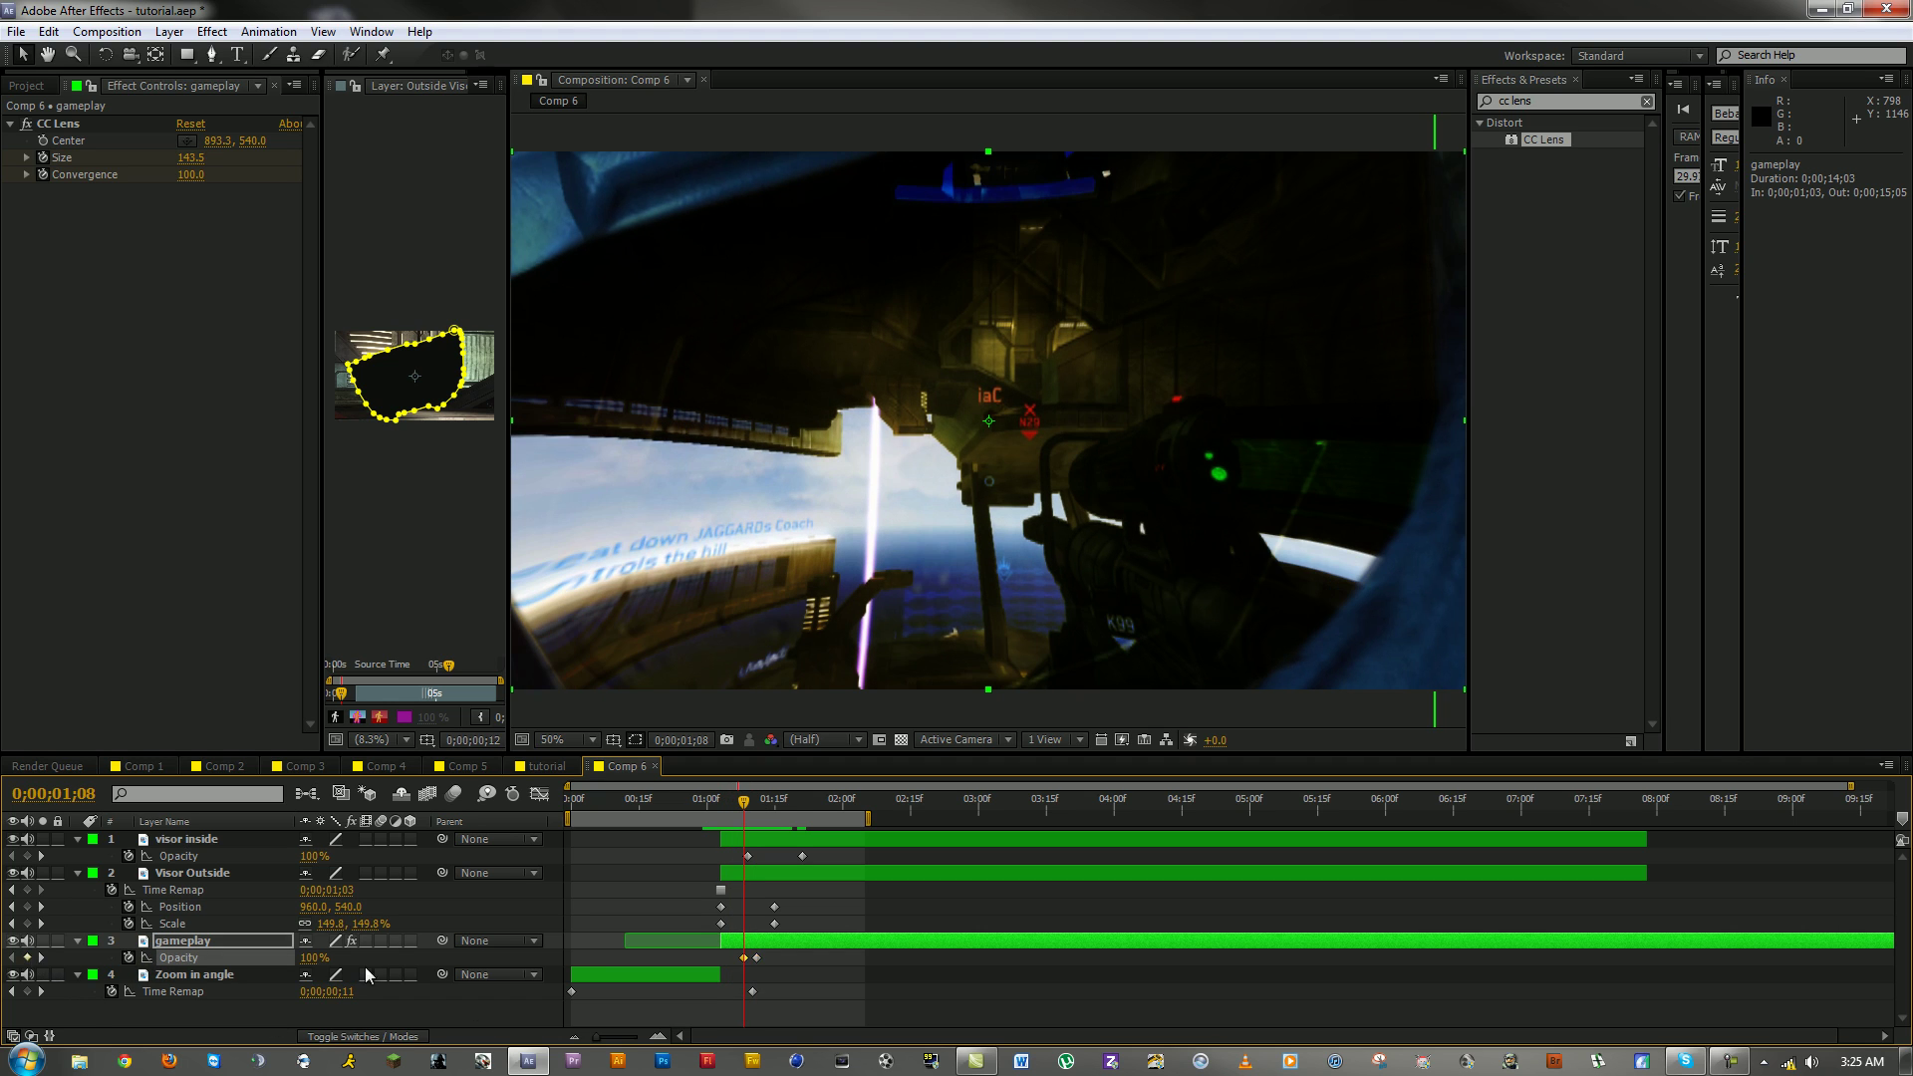
drag(765, 960, 774, 959)
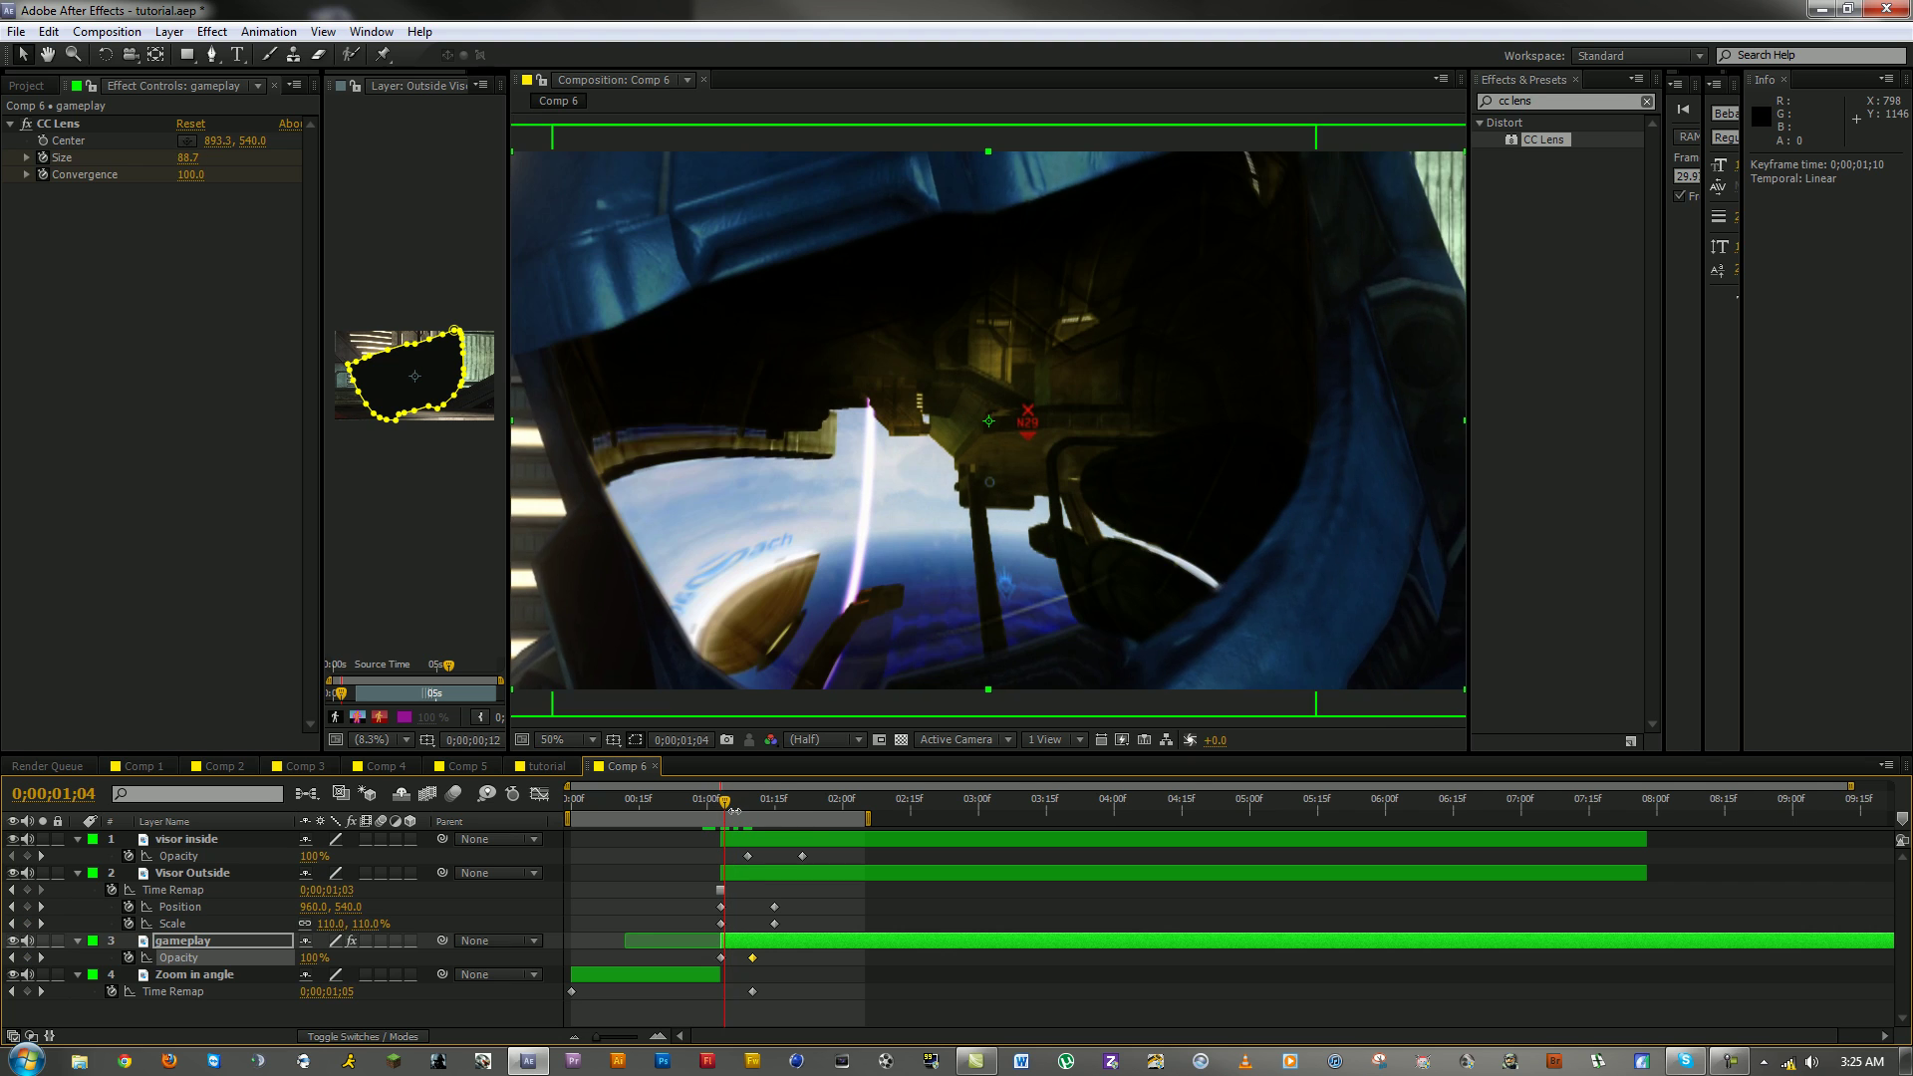
Step: Save the project and set the gameplay layer's opacity to 0% at the 0;00;01;03 keyframe
drag(735, 809, 720, 809)
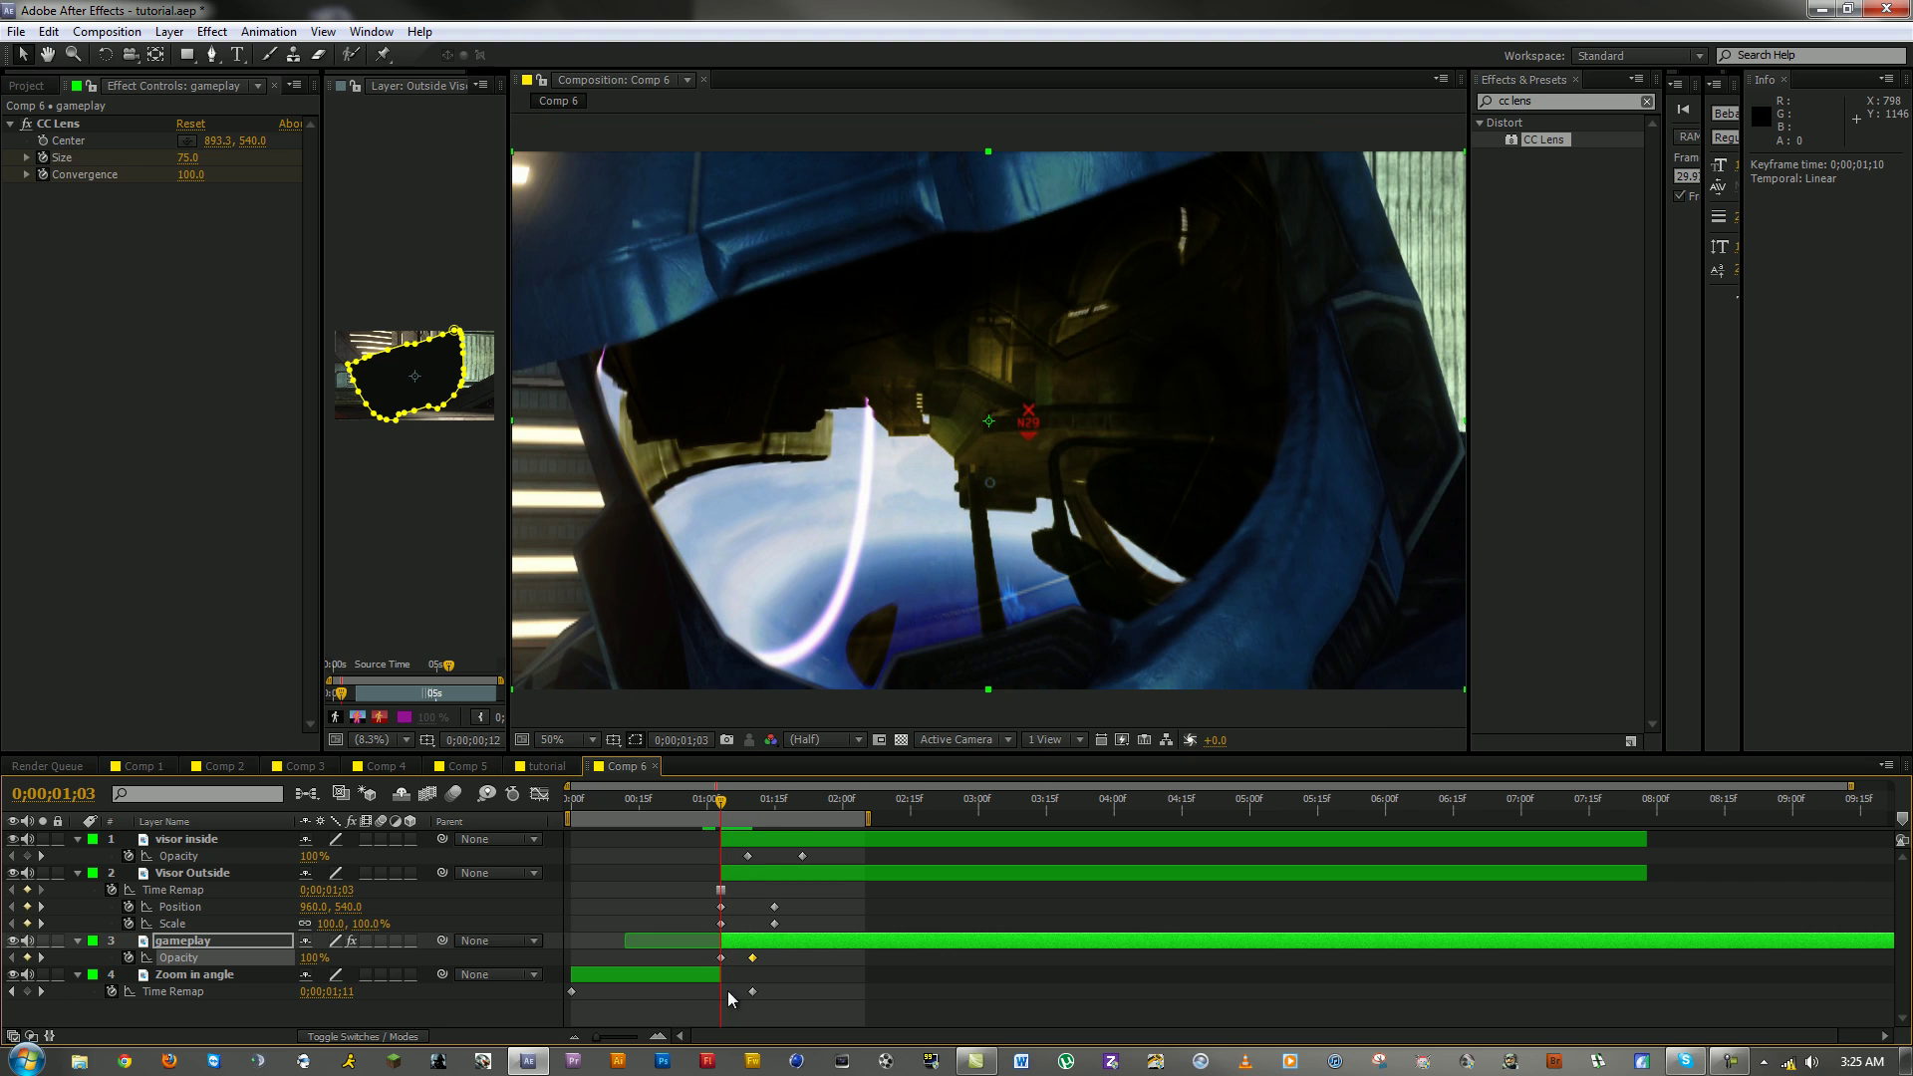
click(722, 958)
key(u)
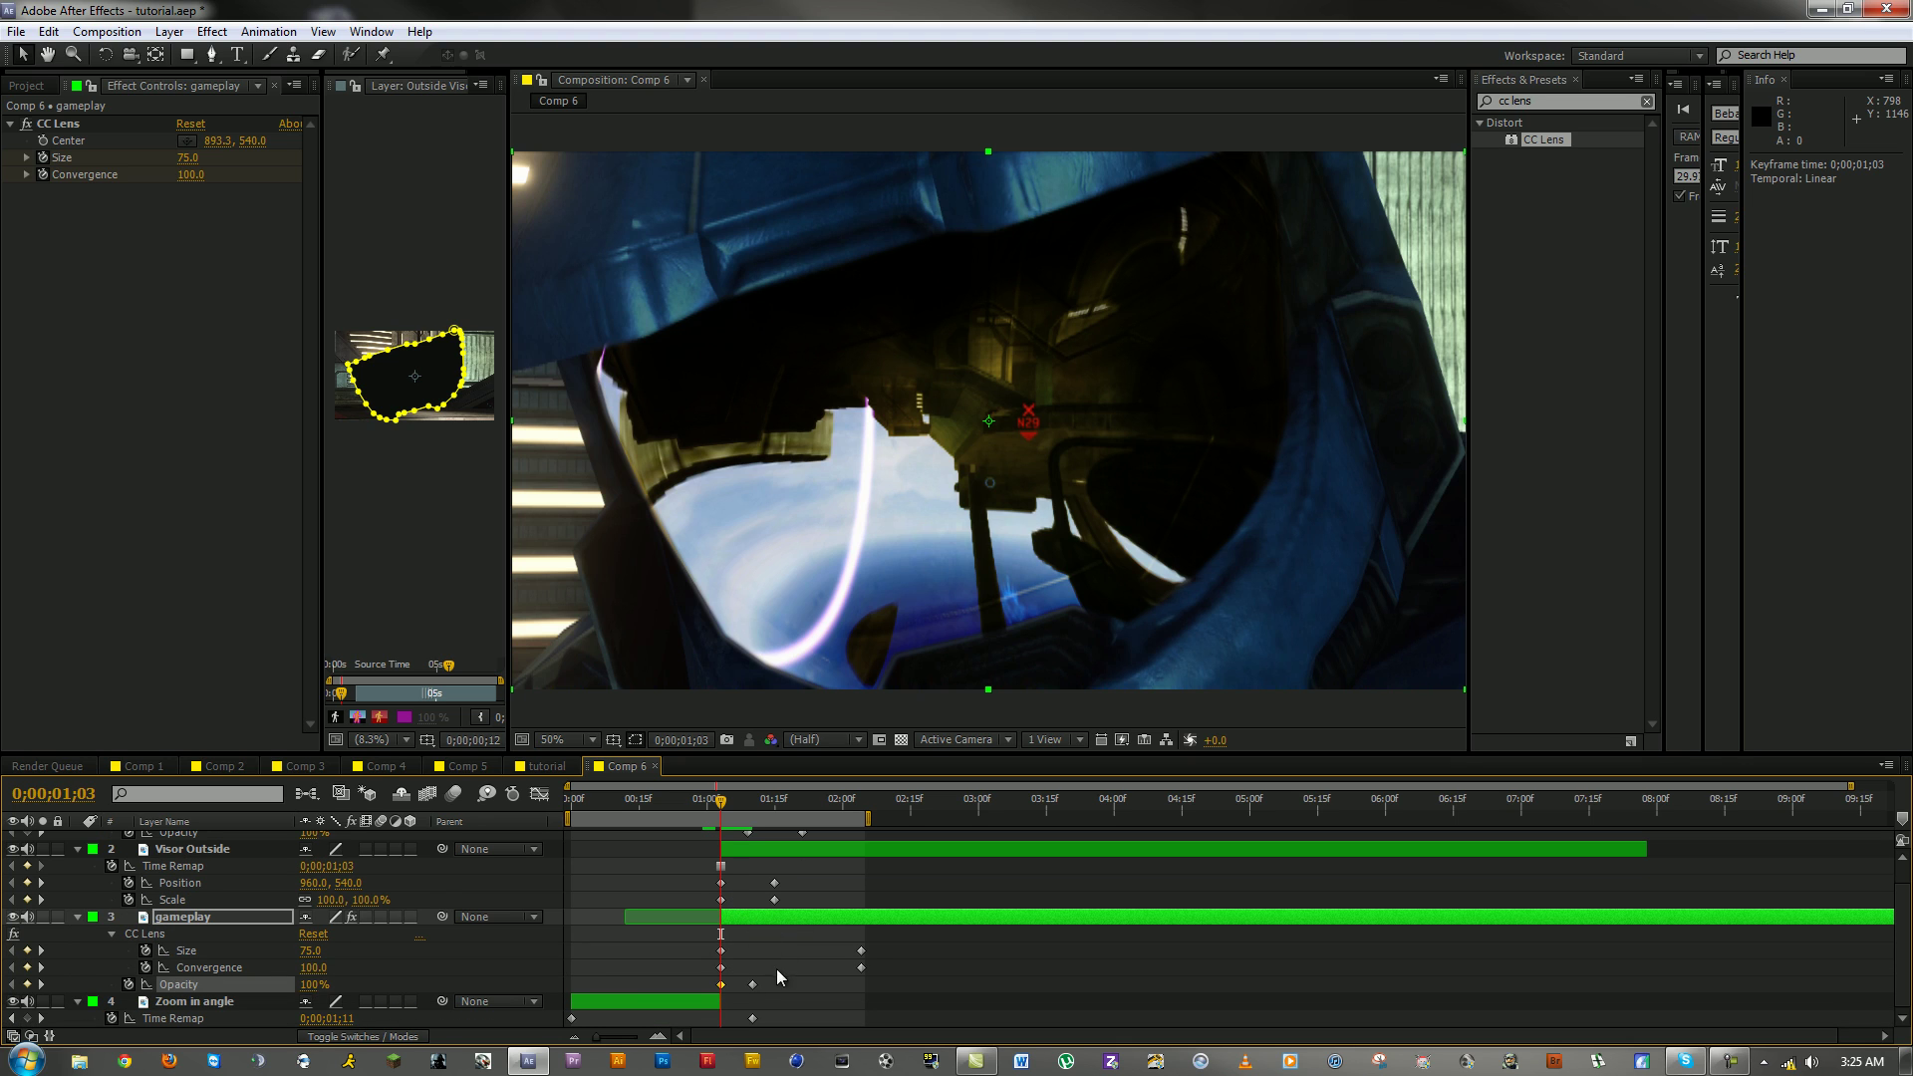
key(ctrl+s)
click(307, 986)
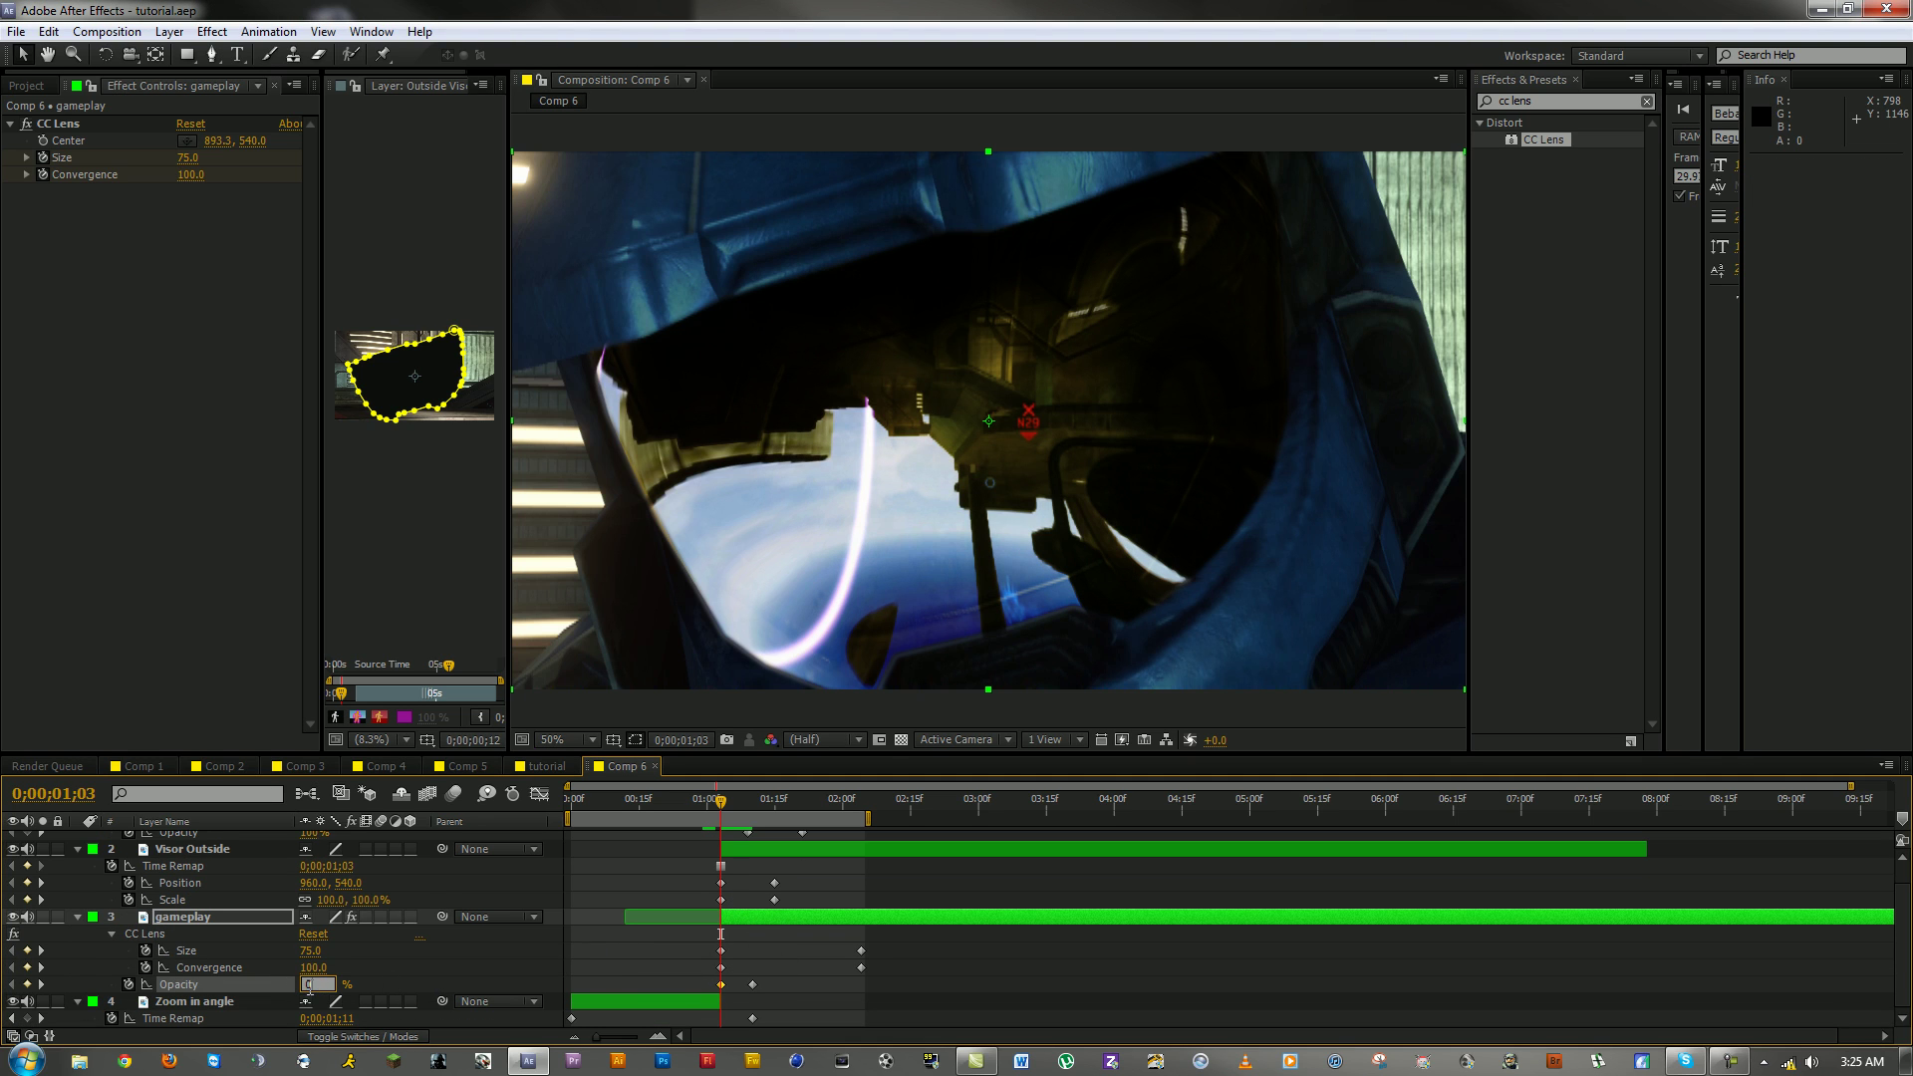
key(Return)
Step: Play back the fade from 0;00;01;03, and preview the whole transition from the start of the composition
key(space)
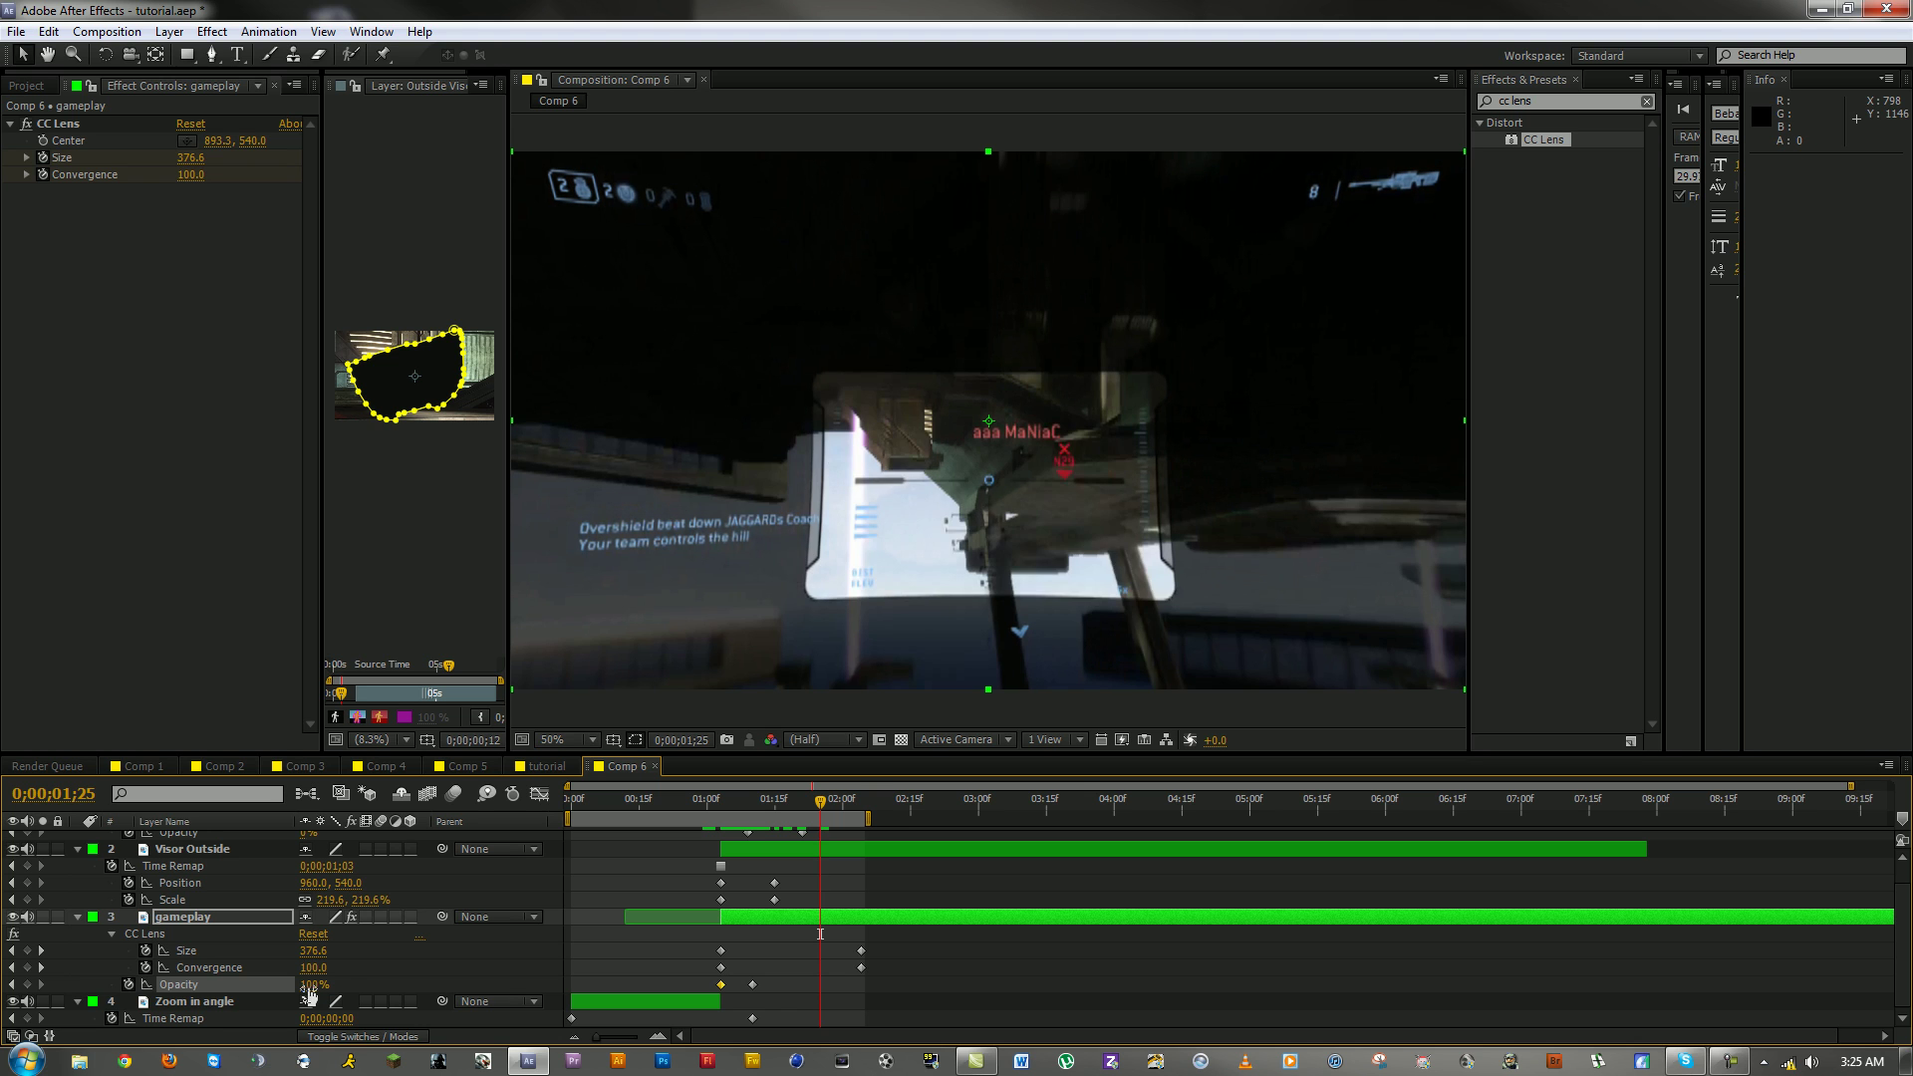
click(565, 800)
key(space)
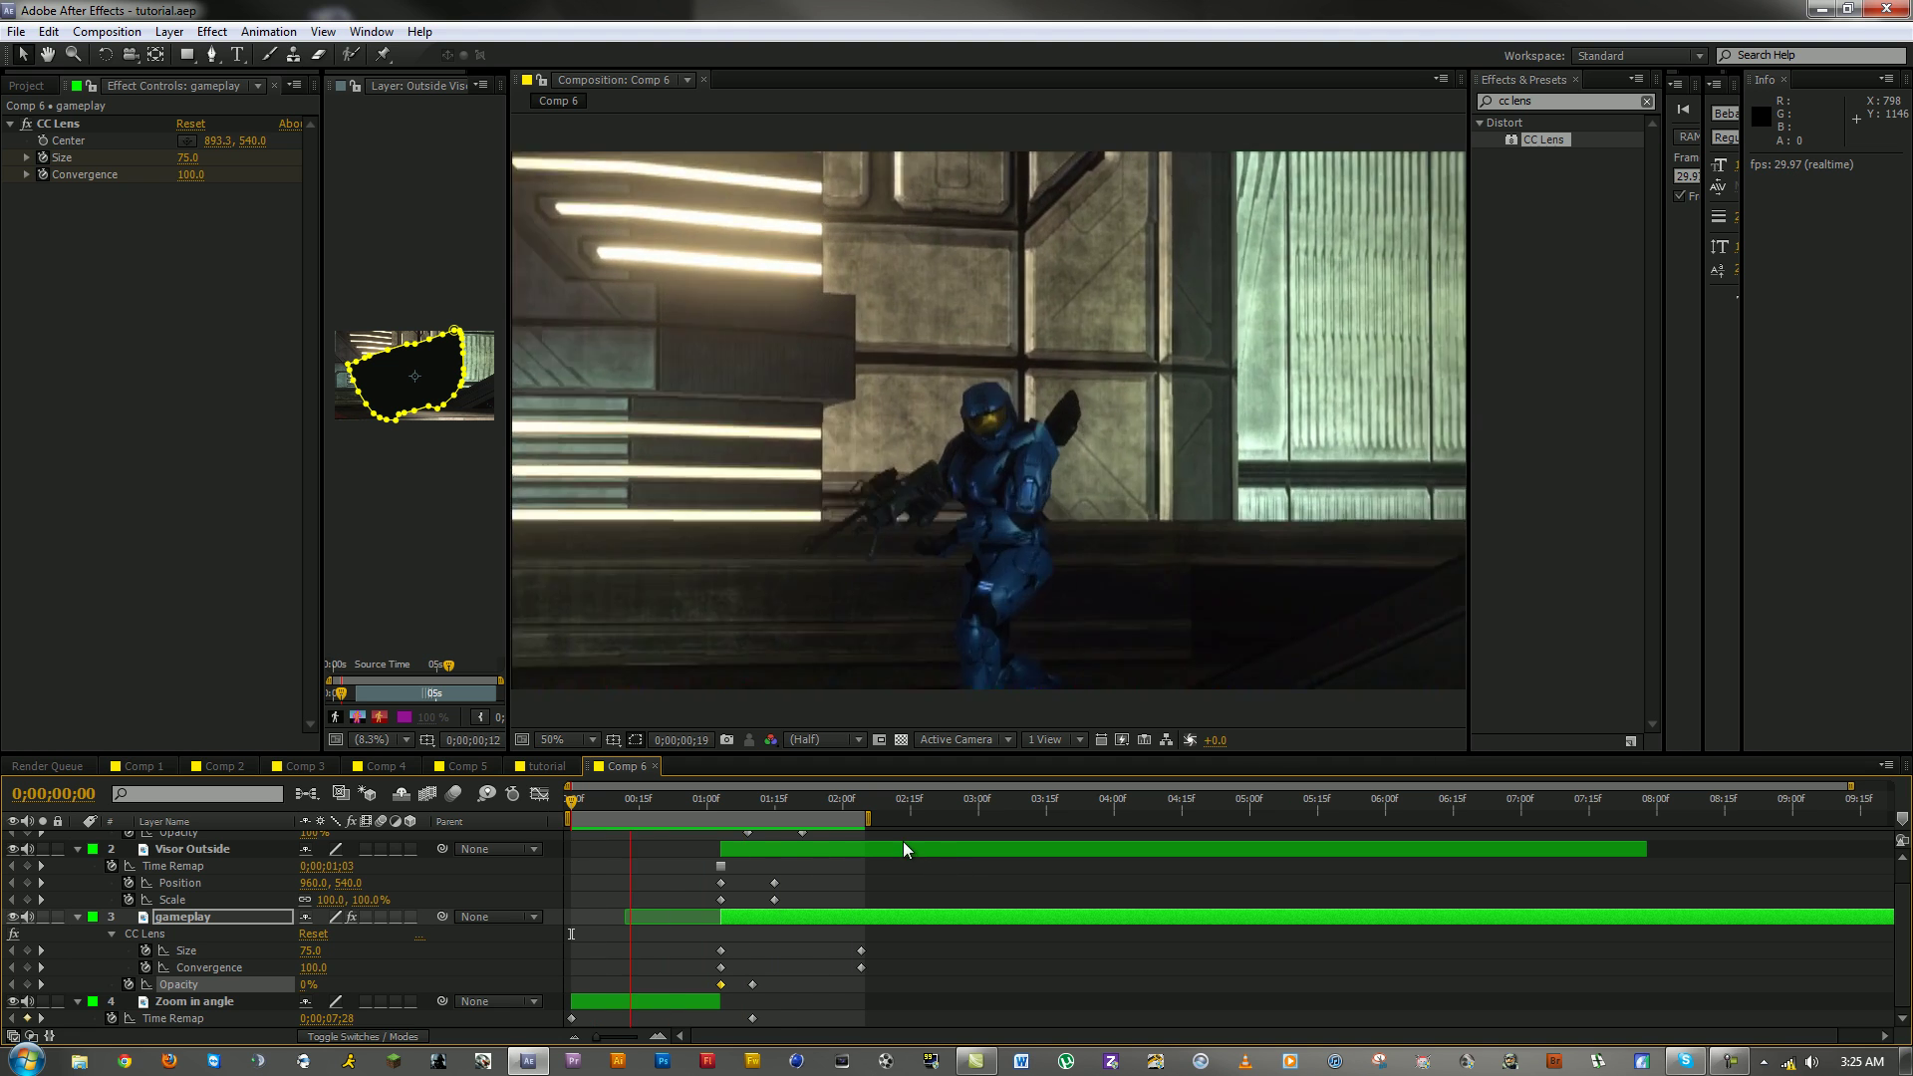
click(775, 819)
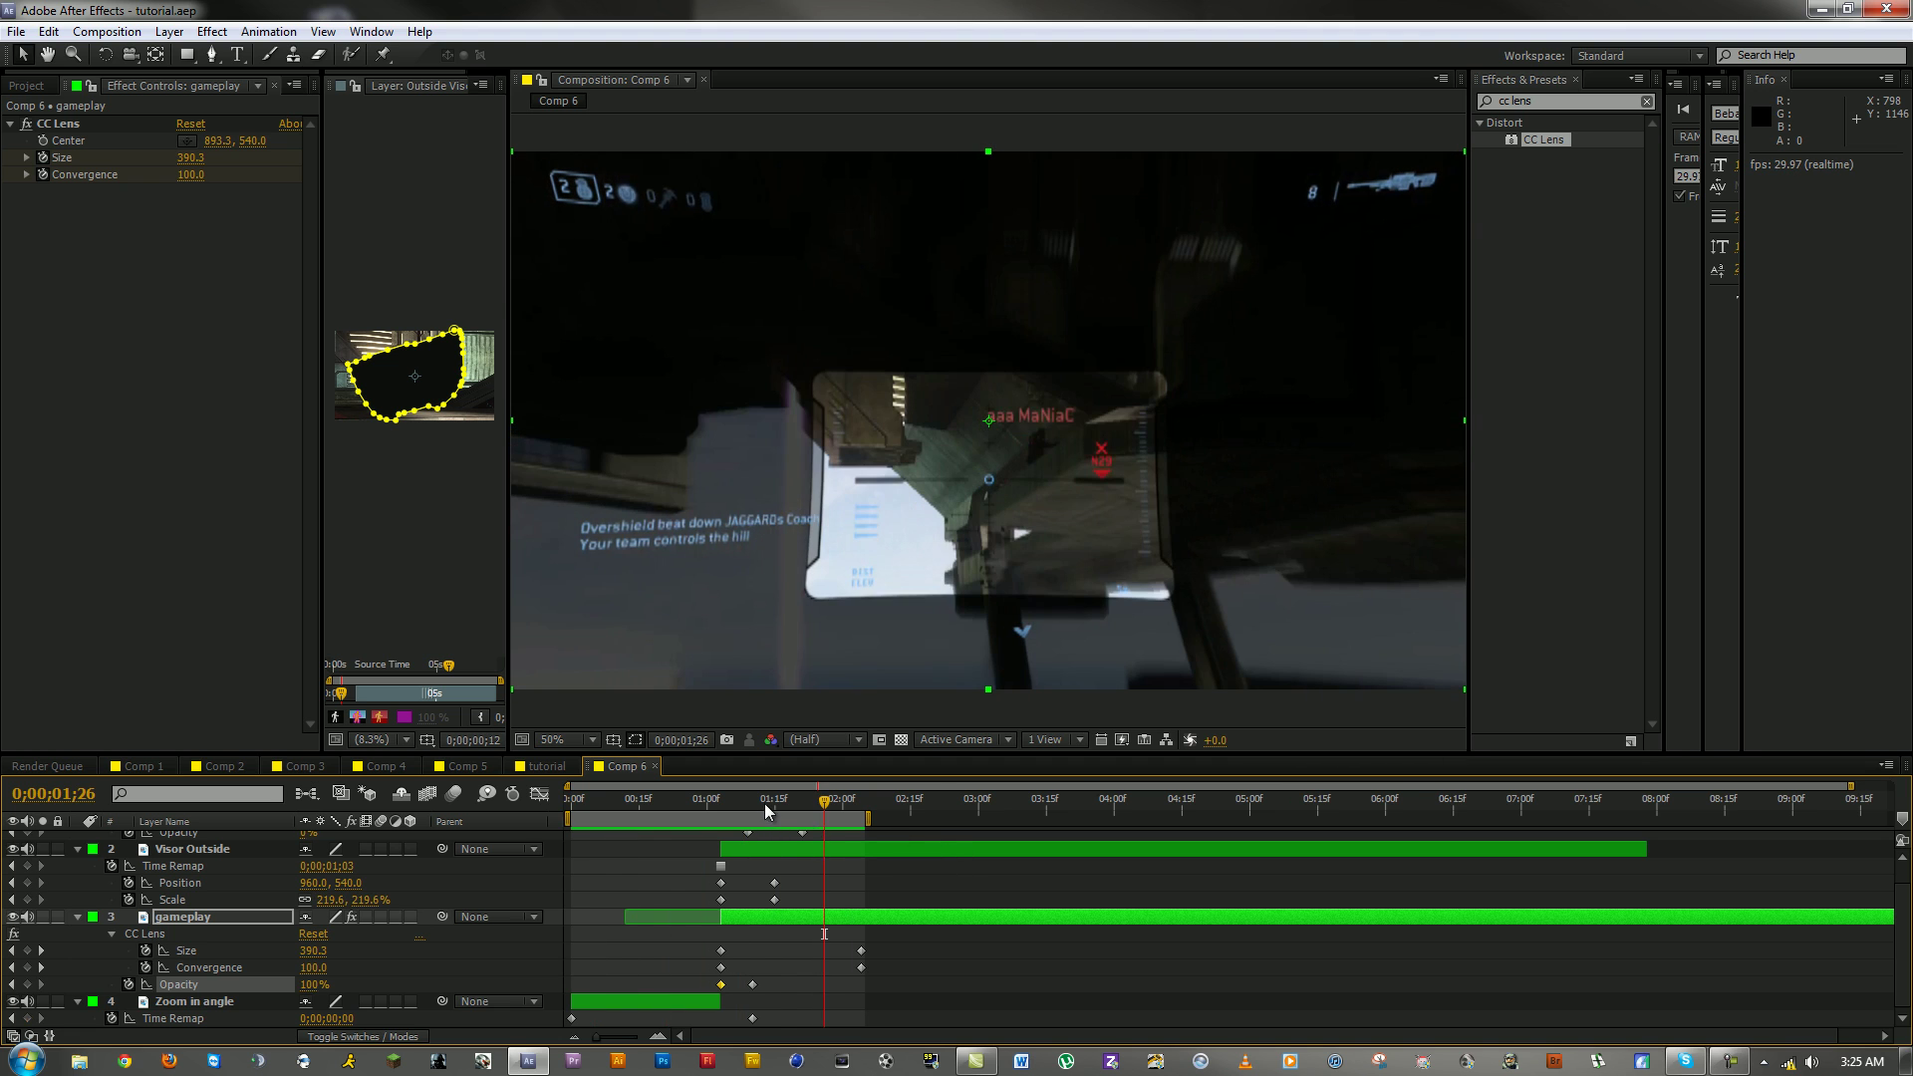
Step: Move the playhead back to 0;00;01;02 and enlarge the timeline area upwards to show all four layers
click(753, 807)
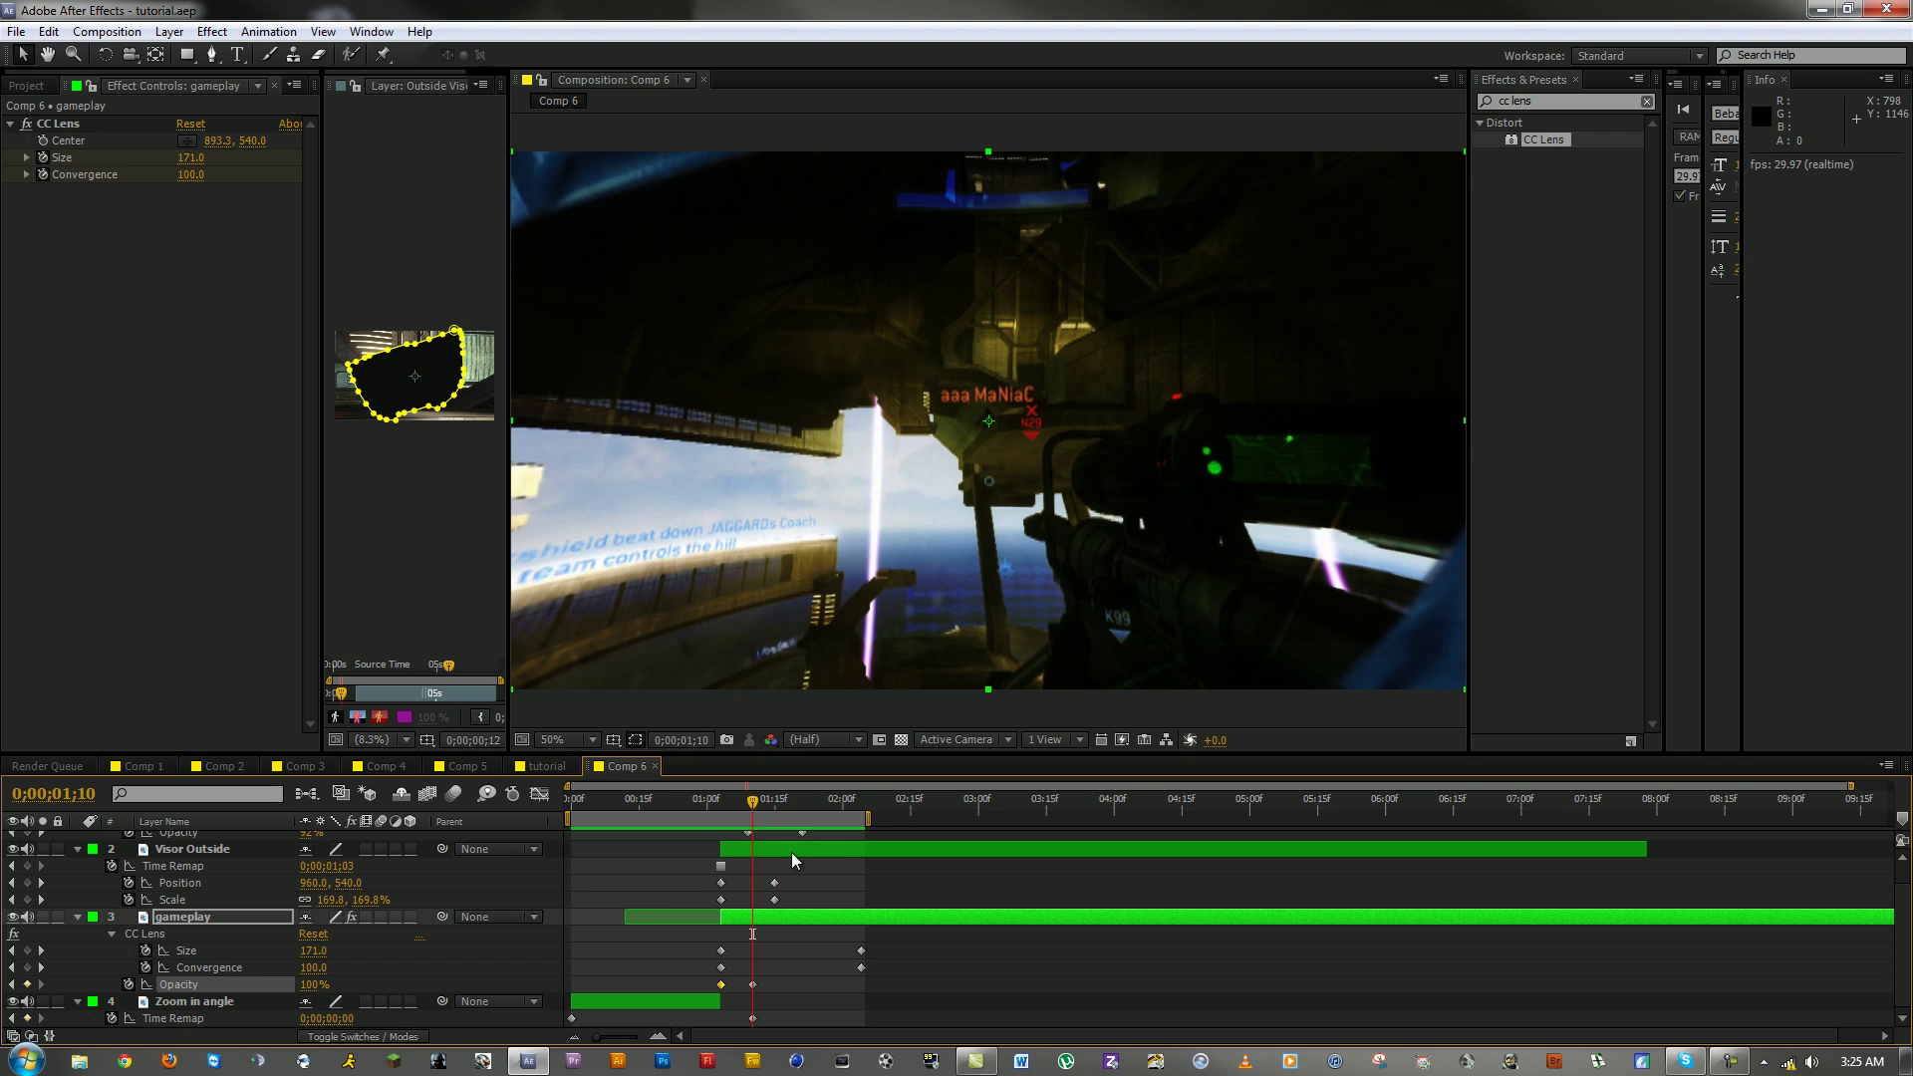
drag(754, 803, 716, 800)
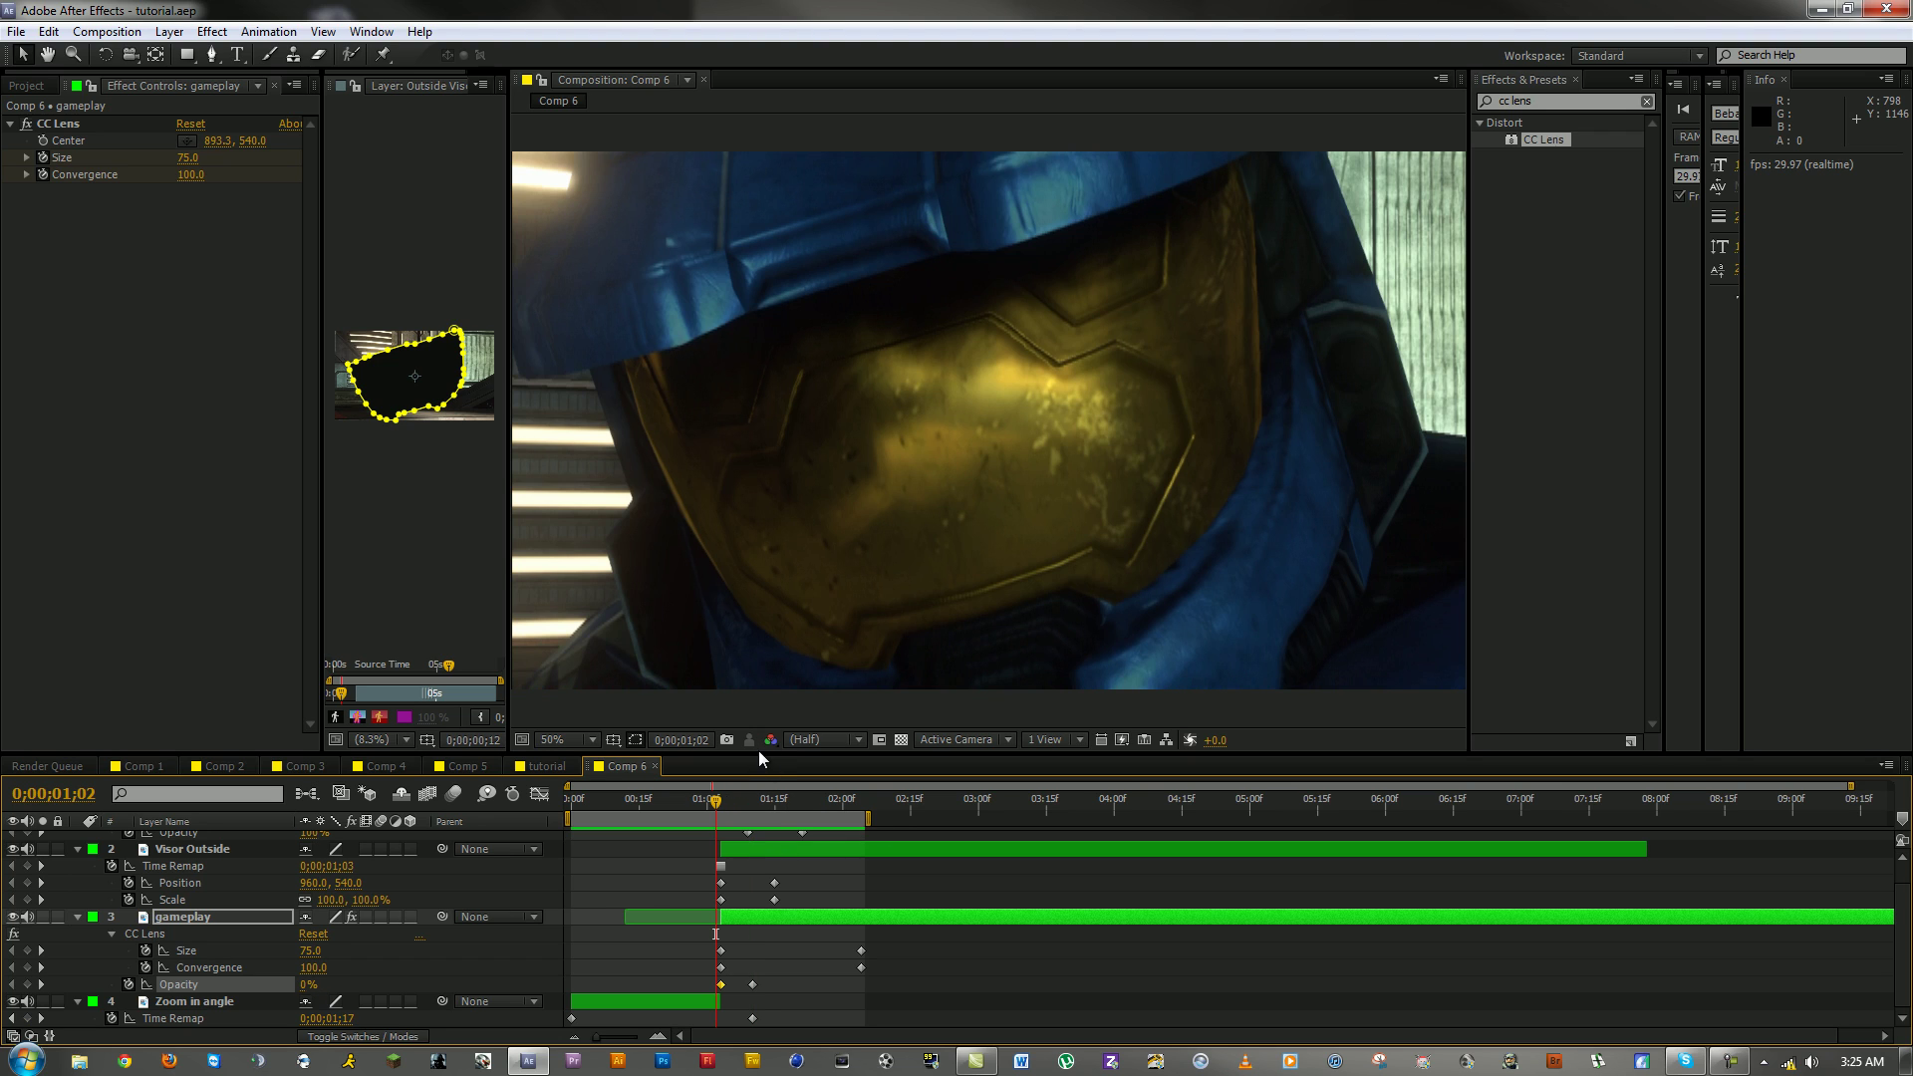
drag(758, 755, 974, 590)
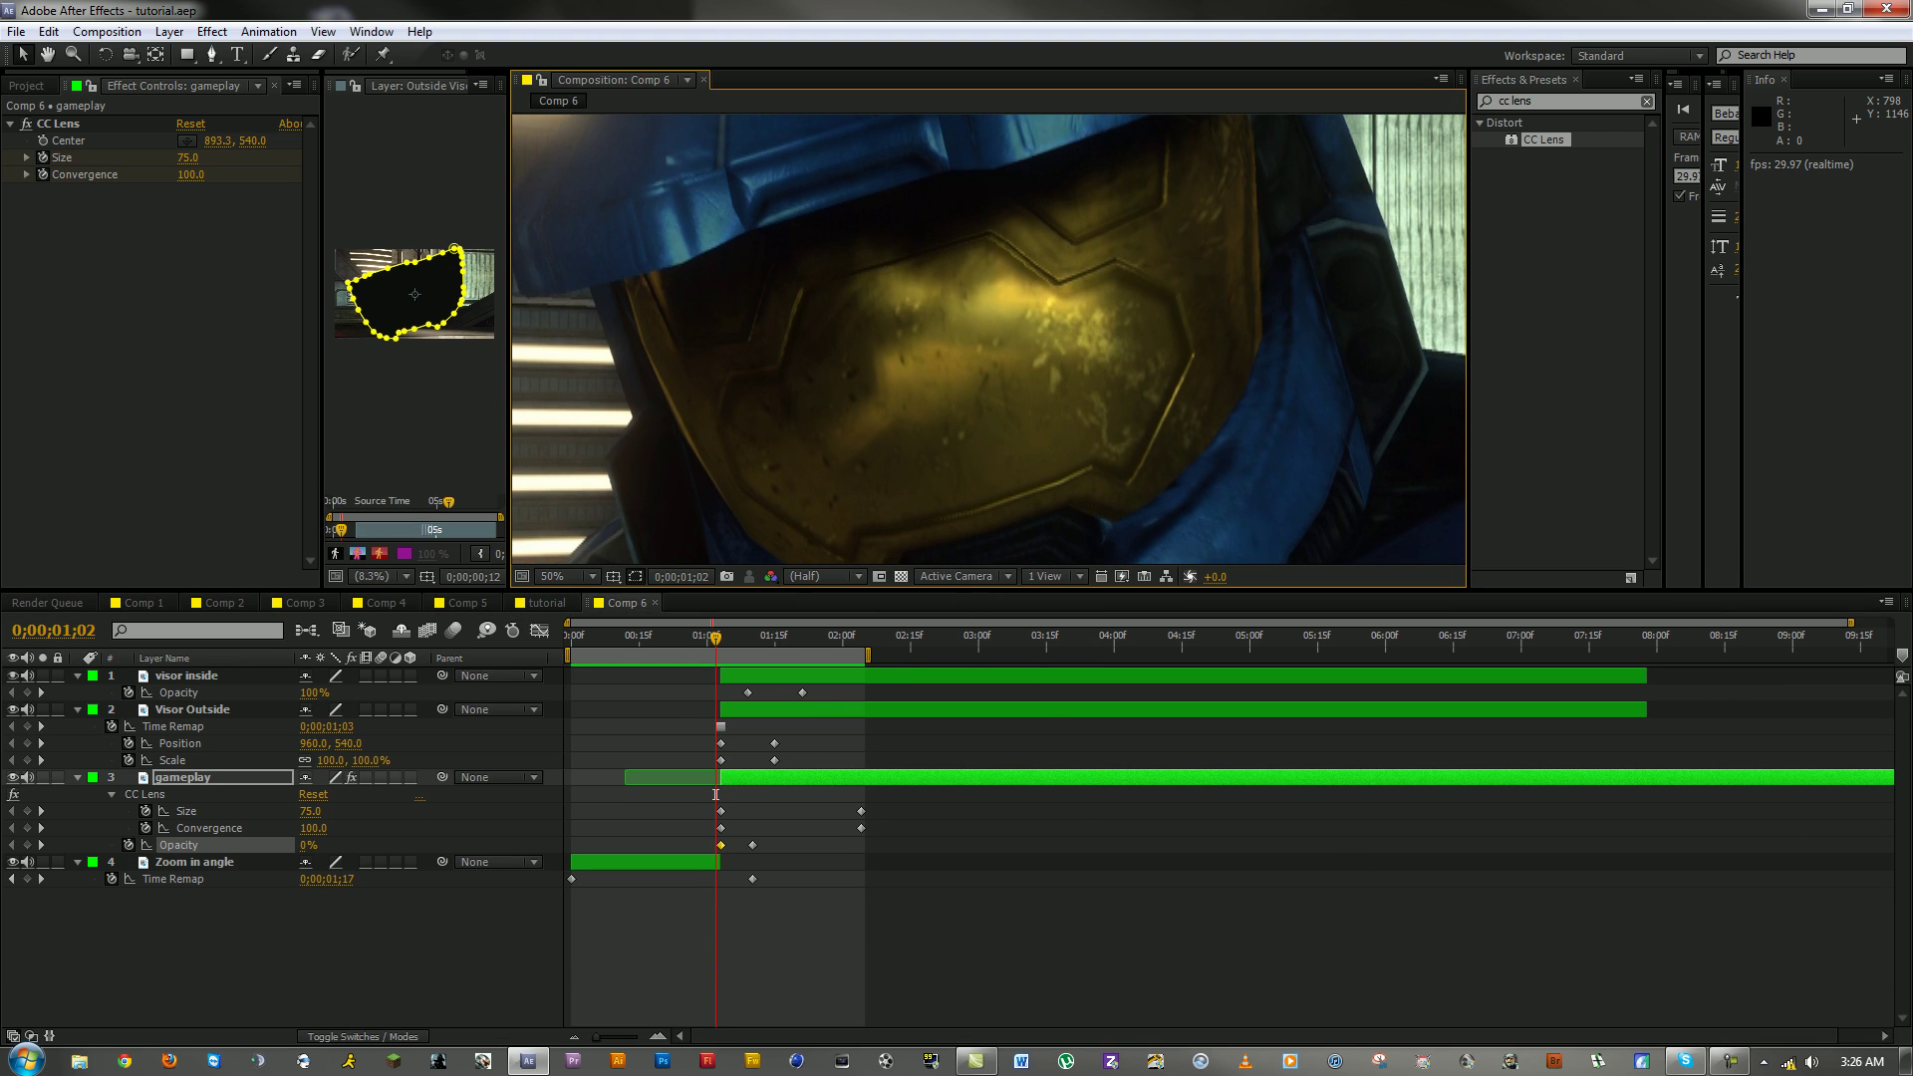